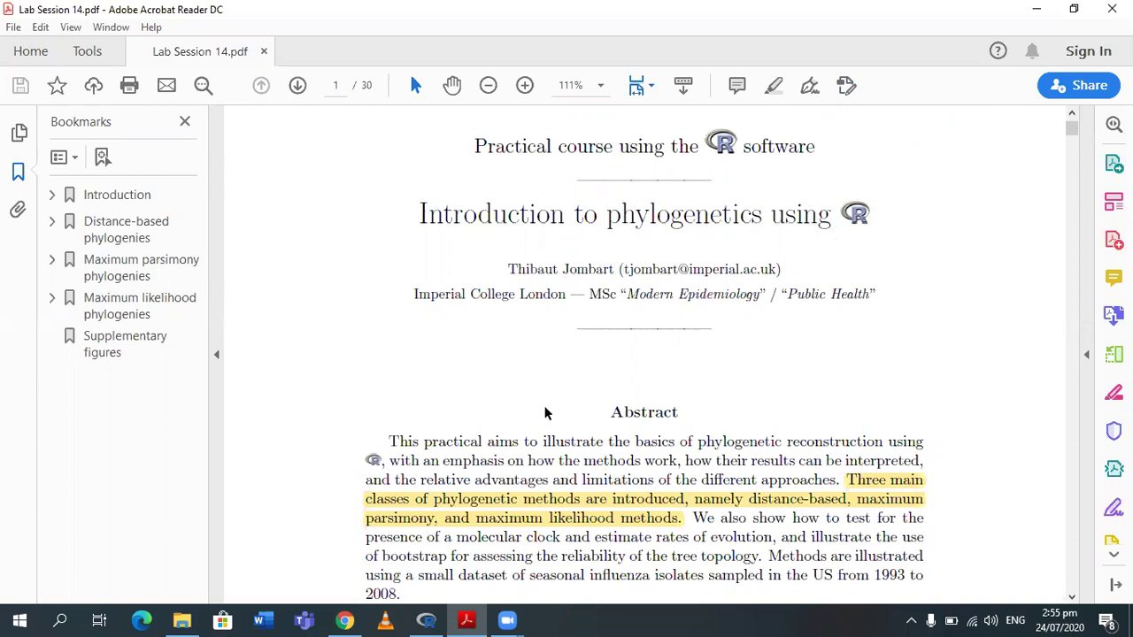
Step: Read the abstract on the first page, covering the molecular clock test and the seasonal influenza dataset with its sampling years
scroll(546, 413, "down", 1)
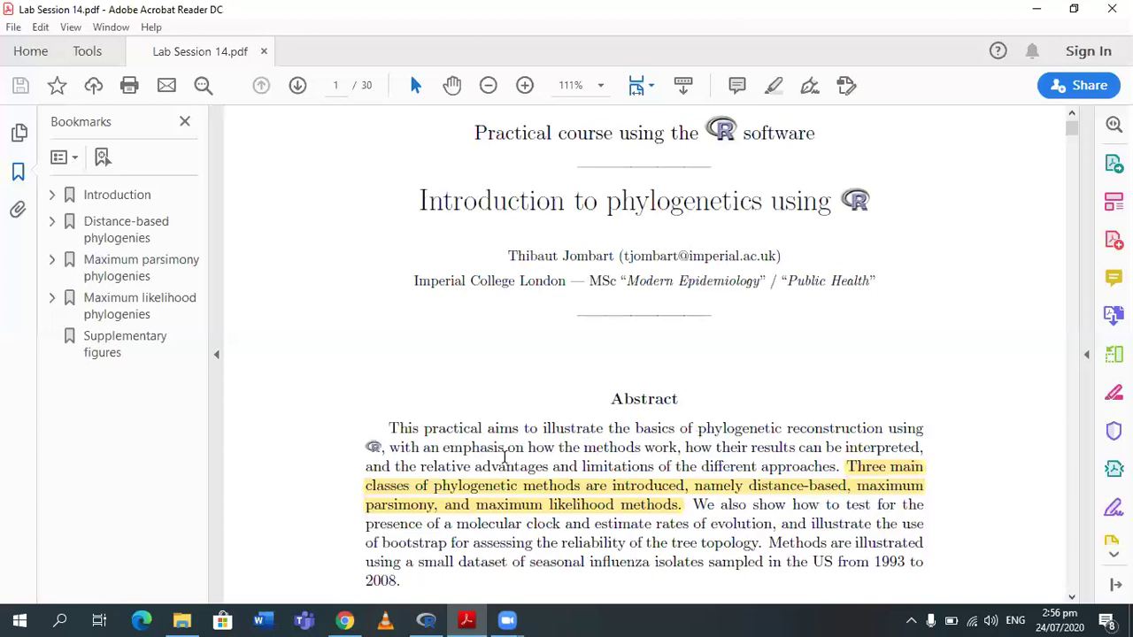
scroll(505, 456, "down", 3)
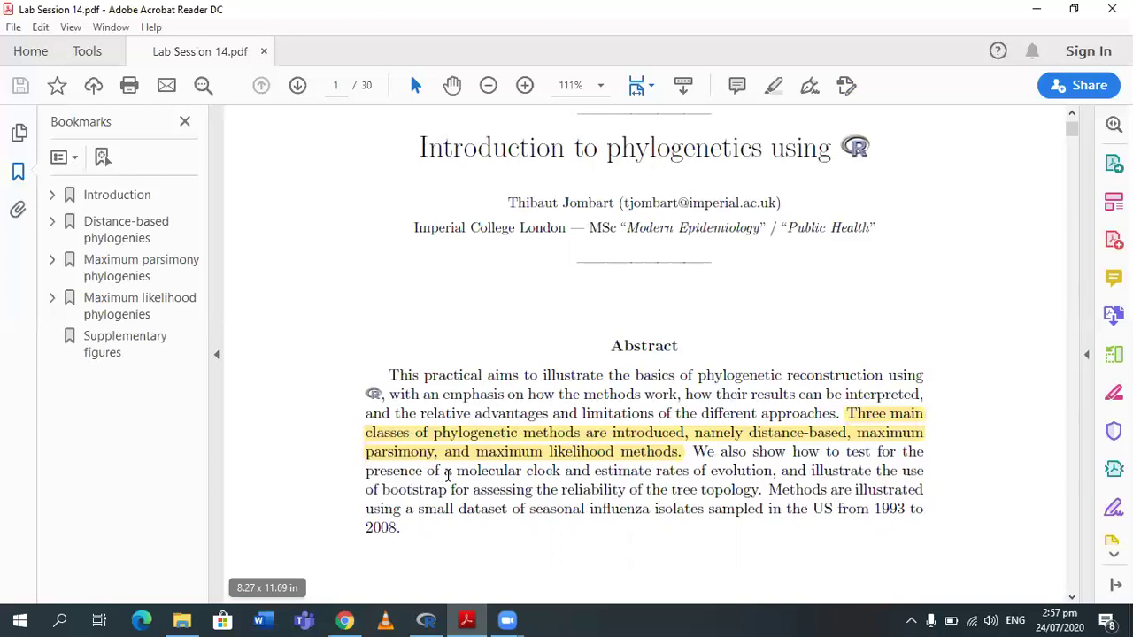
left_click_drag(456, 476, 533, 473)
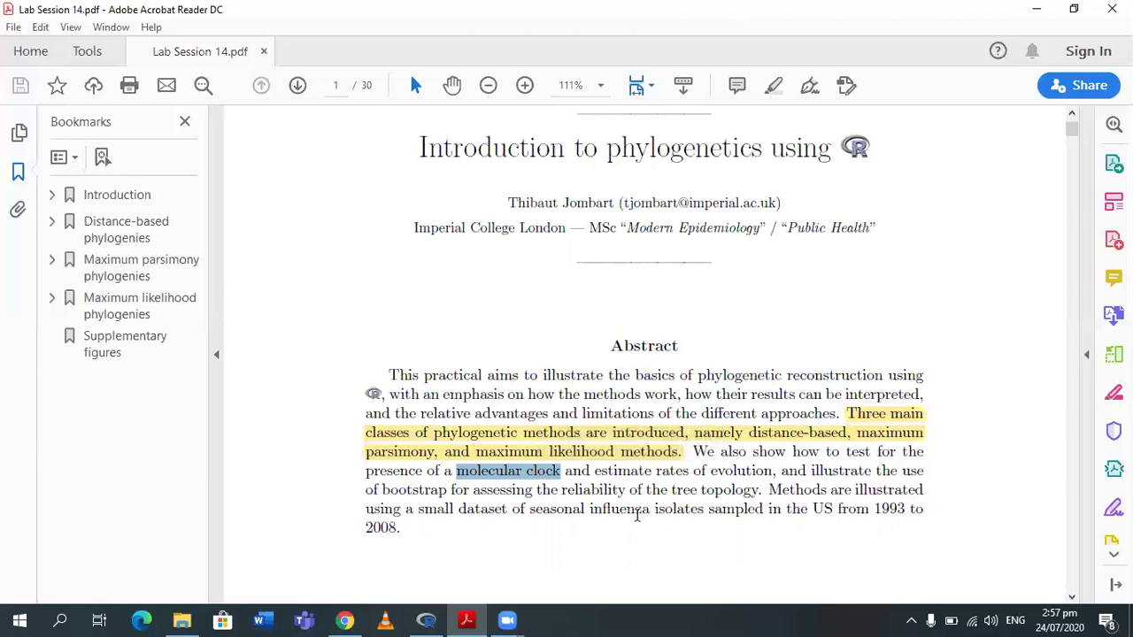
left_click_drag(778, 492, 811, 492)
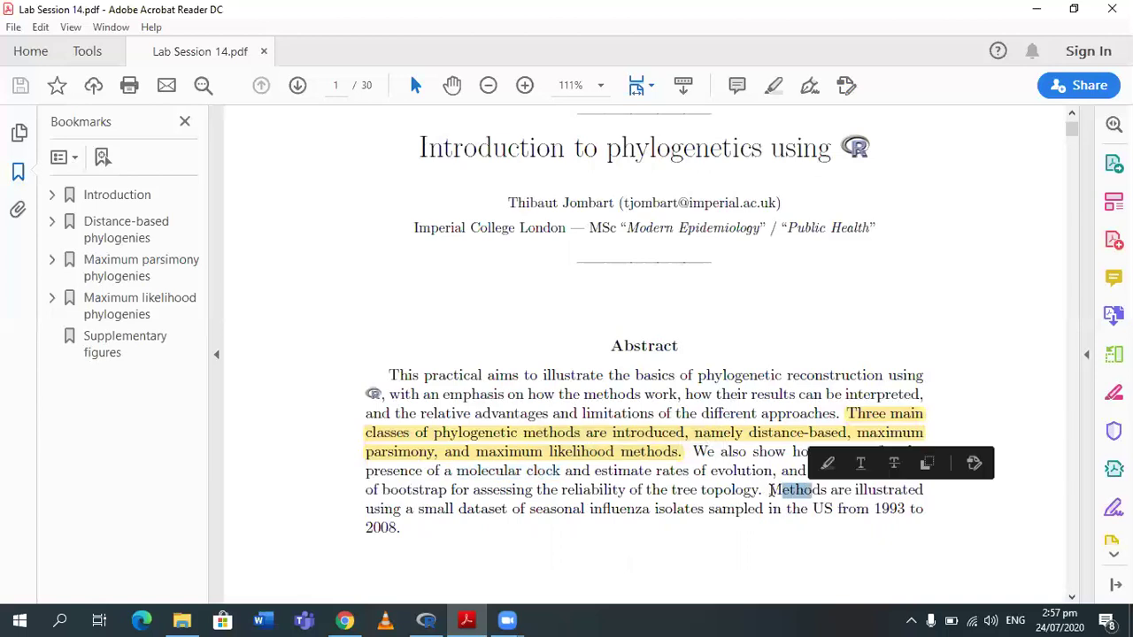
left_click(883, 483)
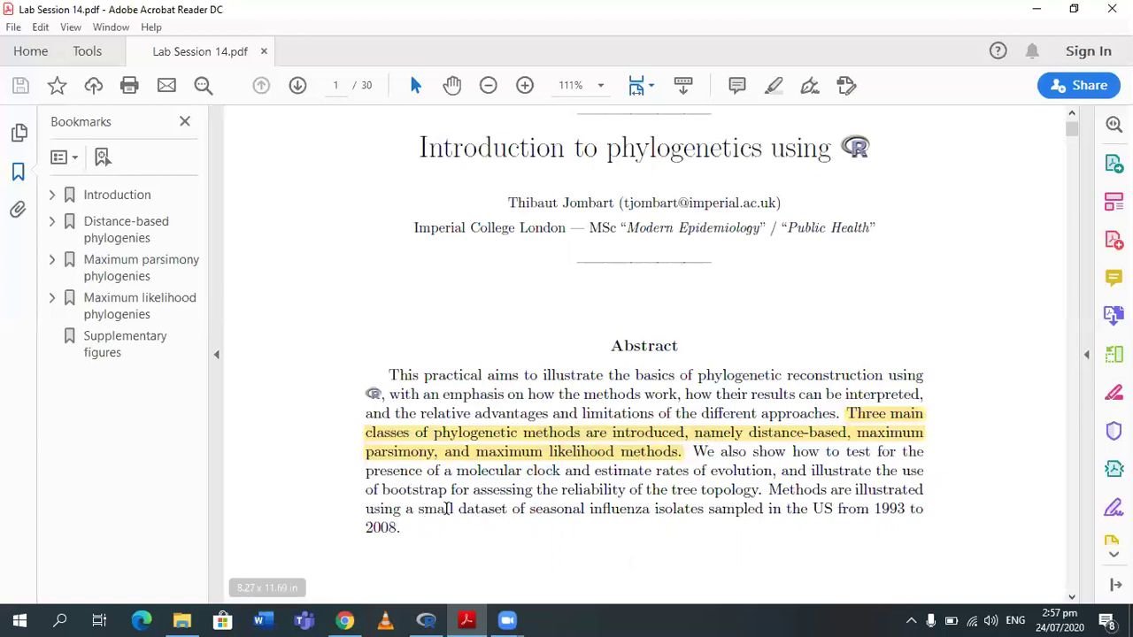
left_click_drag(474, 512, 506, 513)
left_click(531, 512)
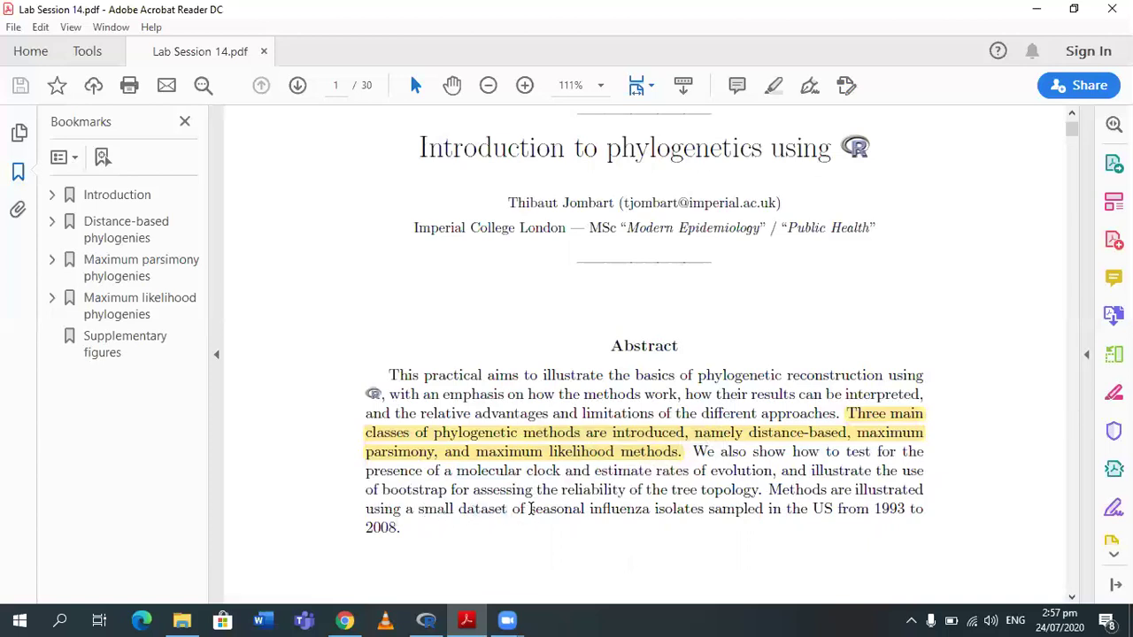
left_click_drag(590, 510, 651, 512)
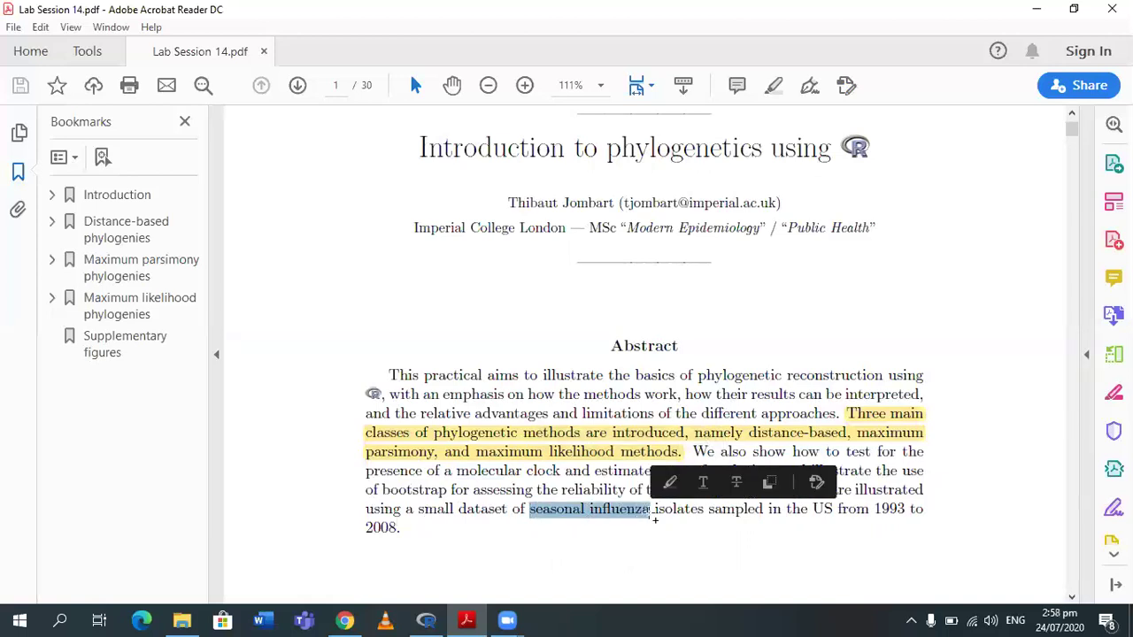
left_click(649, 522)
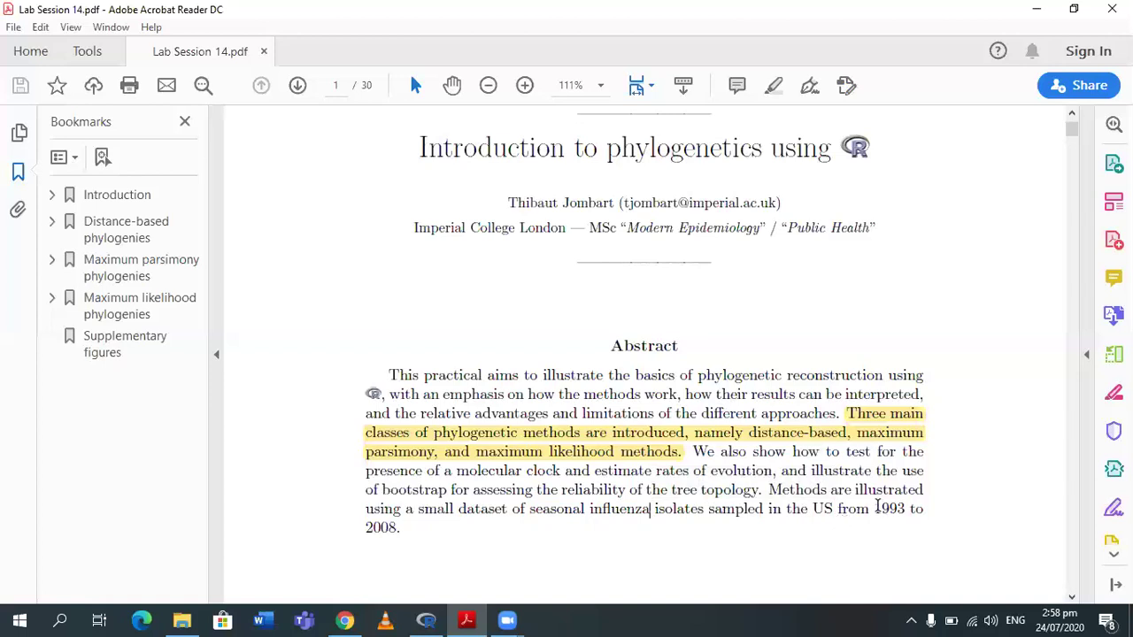
left_click_drag(875, 508, 913, 520)
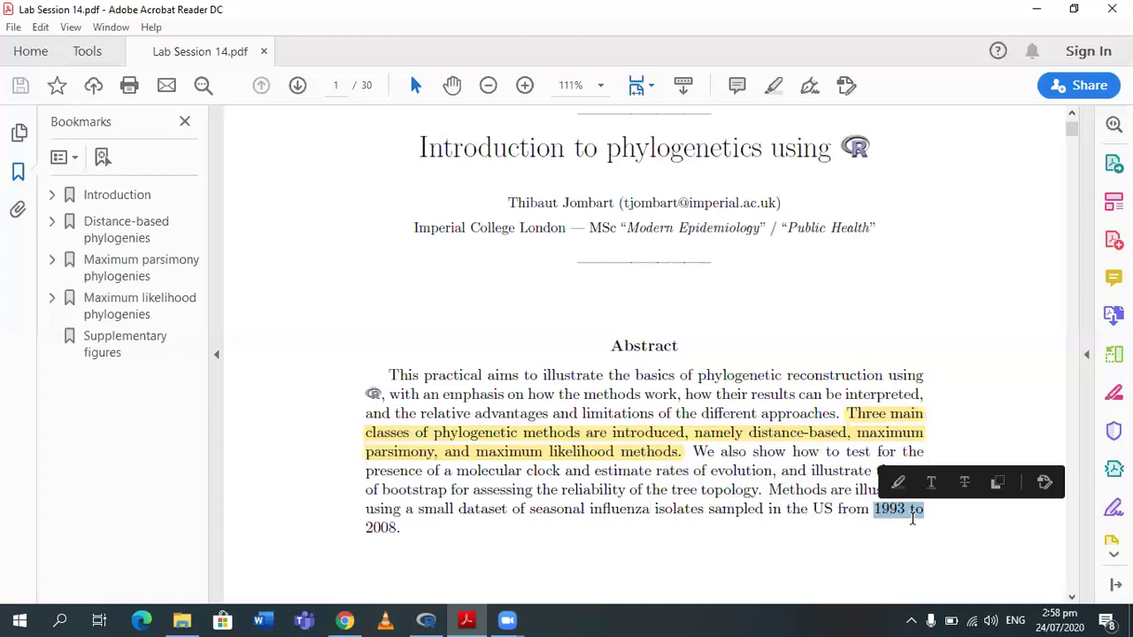
left_click(299, 484)
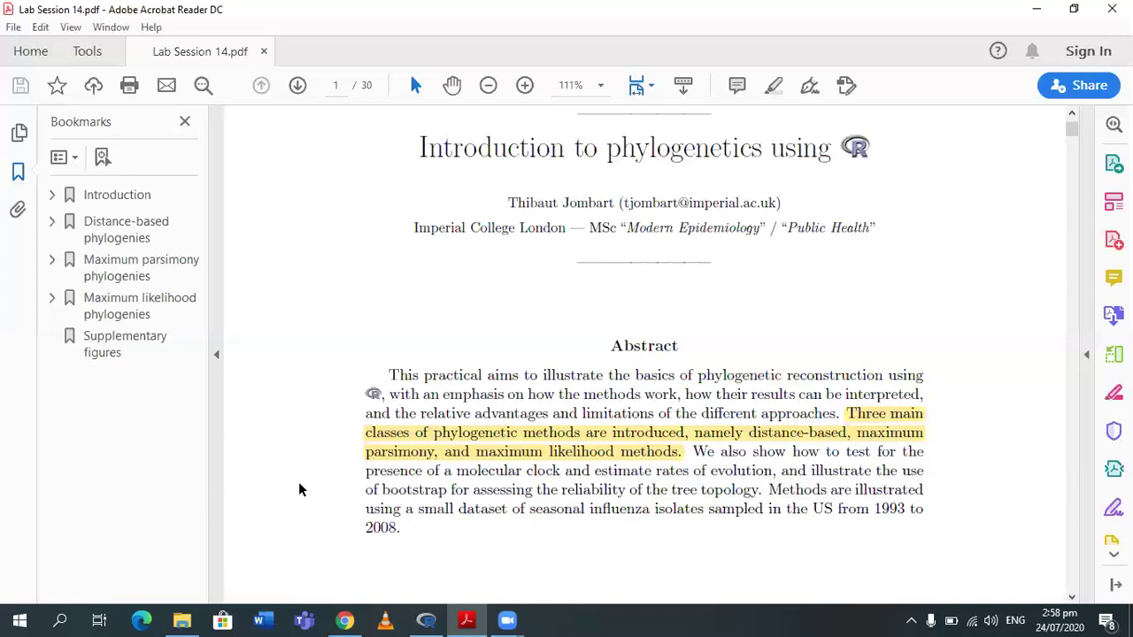
Step: Go to section 1.1 and examine the three categories of phylogenetic methods: distance-based, maximum parsimony and likelihood-based
scroll(299, 484, "down", 8)
scroll(298, 482, "down", 4)
scroll(299, 490, "down", 6)
scroll(299, 484, "down", 5)
scroll(300, 490, "down", 1)
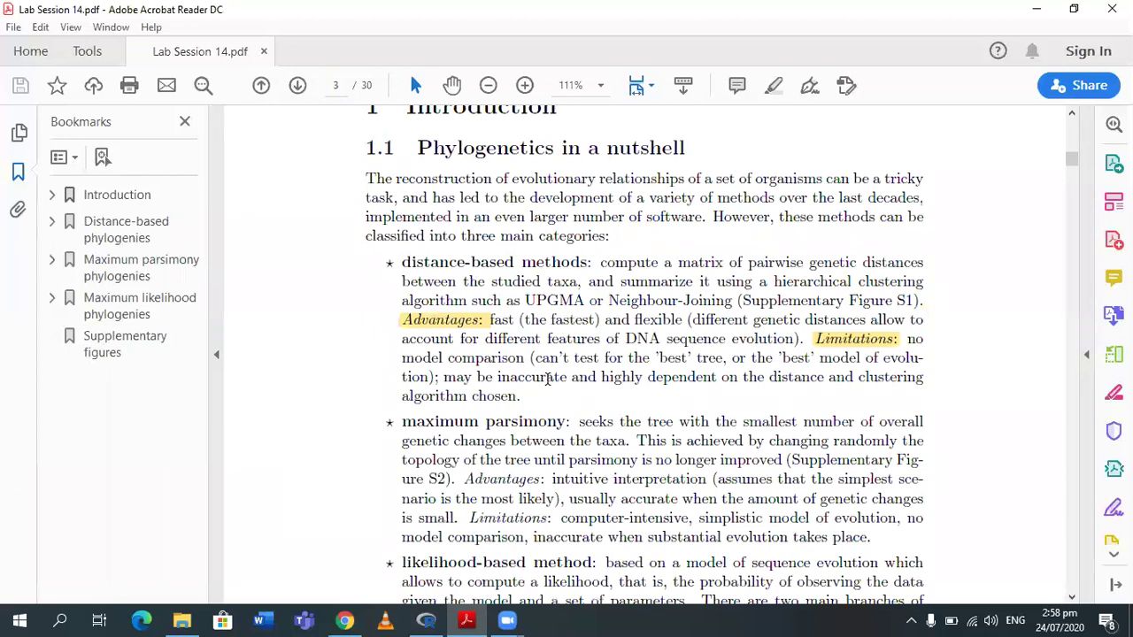
left_click_drag(402, 264, 591, 263)
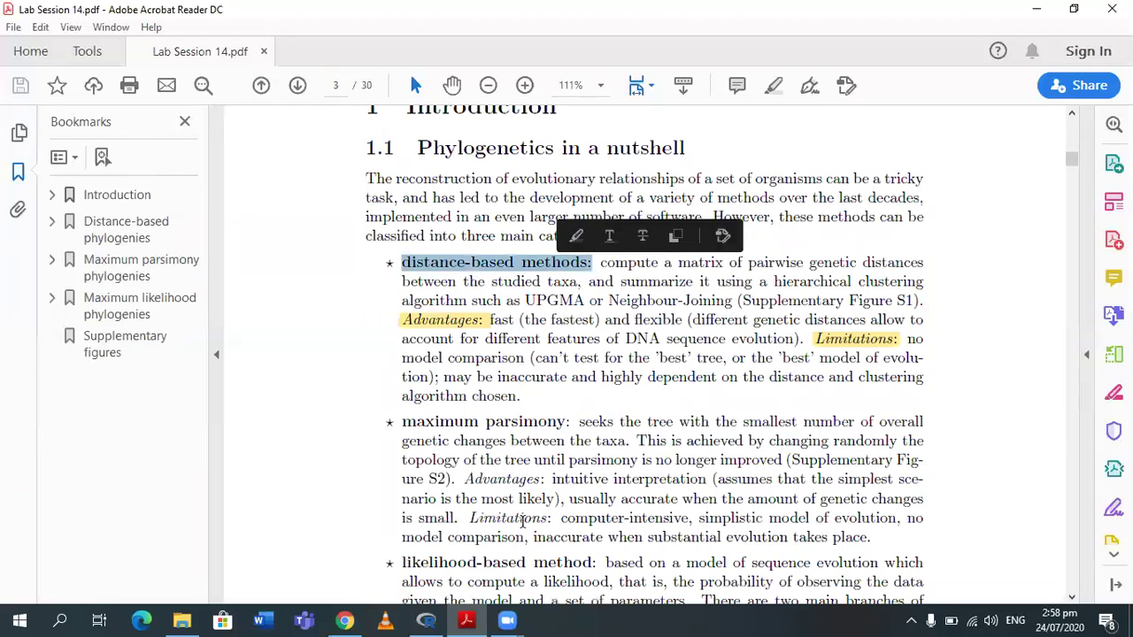
left_click_drag(403, 440, 564, 441)
left_click_drag(403, 563, 436, 573)
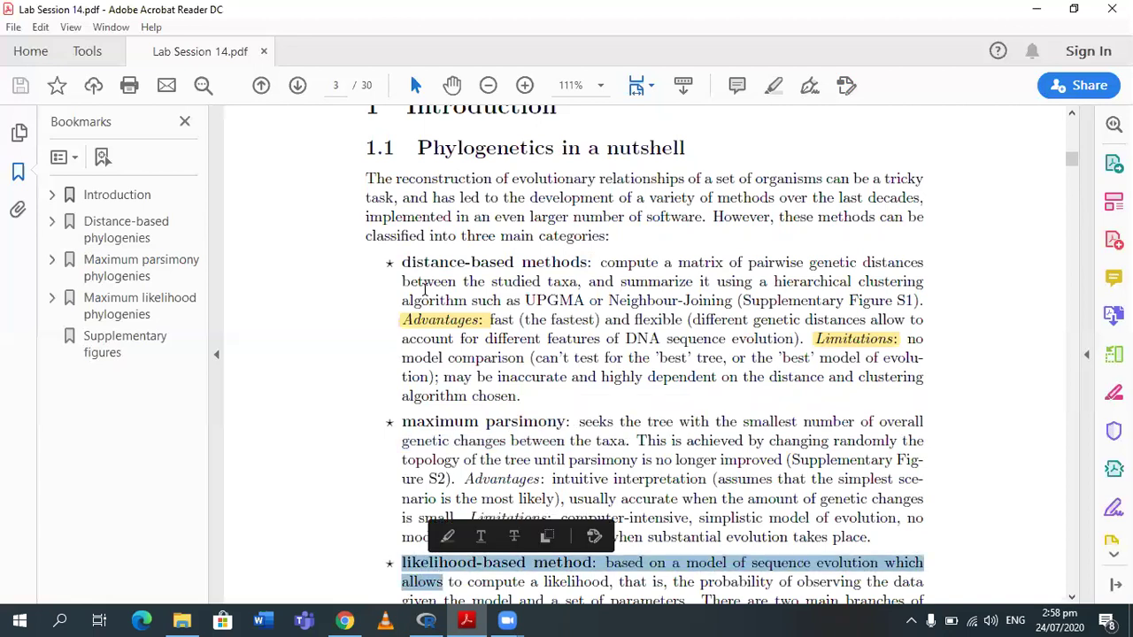
left_click(503, 316)
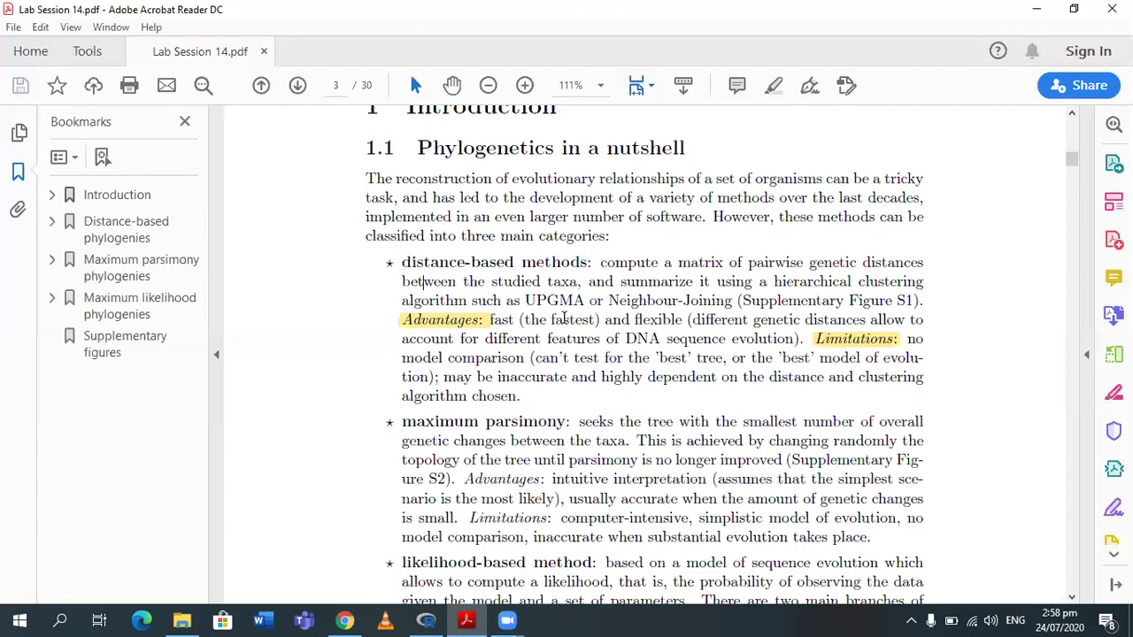
Step: Read the distance-based methods paragraph, focusing on the UPGMA and Neighbour-Joining clustering algorithms
left_click_drag(401, 262, 592, 263)
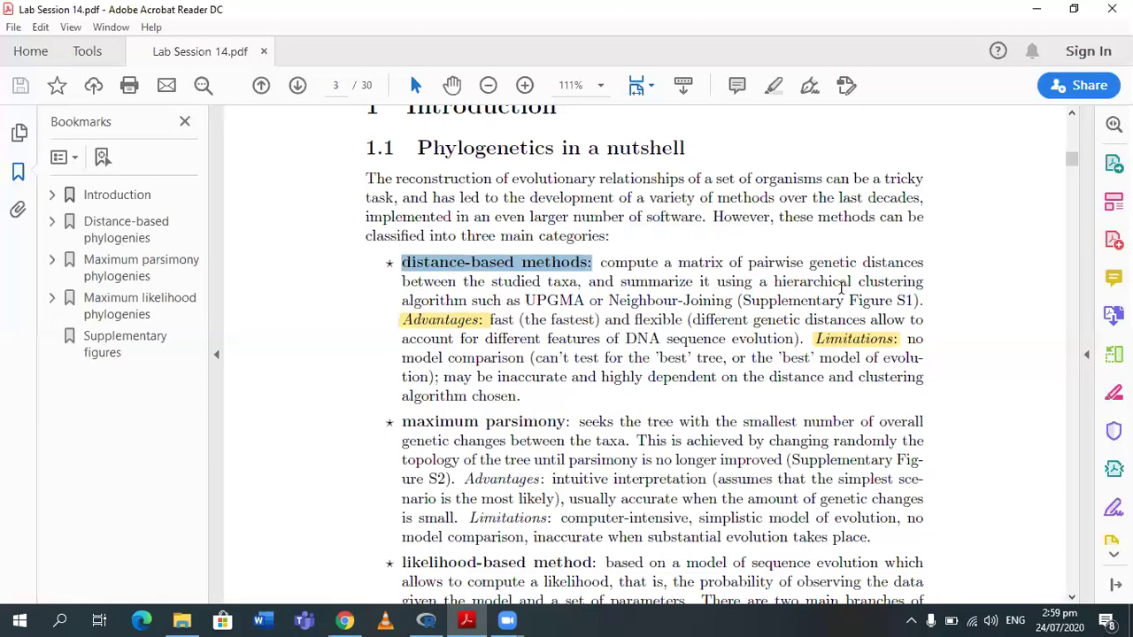
double_click(559, 300)
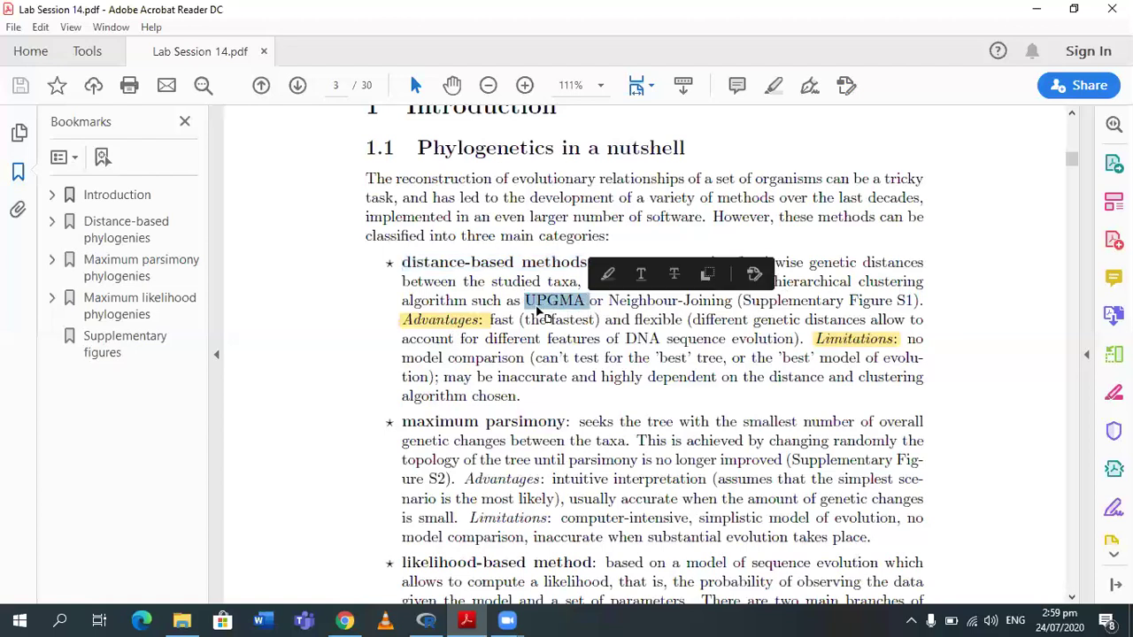
left_click_drag(623, 301, 732, 302)
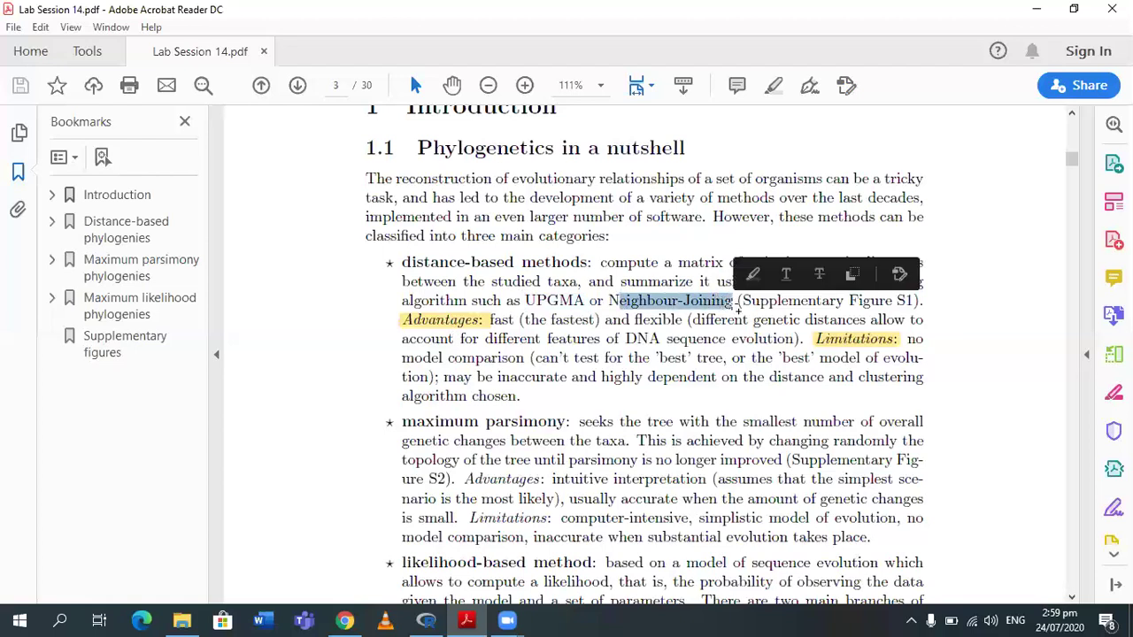
left_click(751, 358)
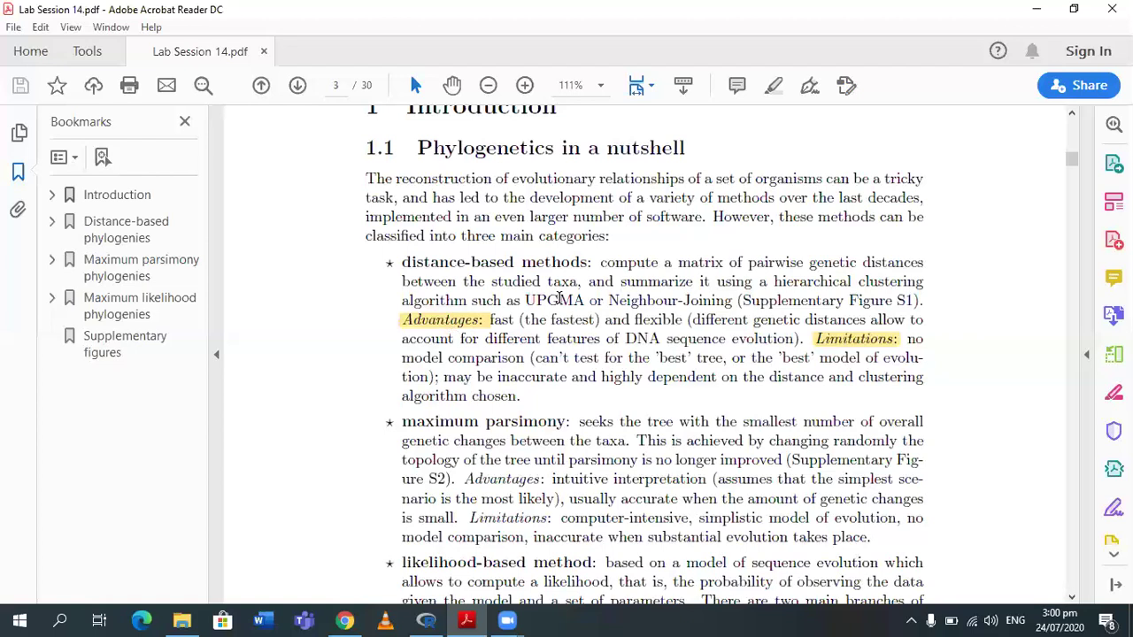
left_click_drag(619, 301, 697, 301)
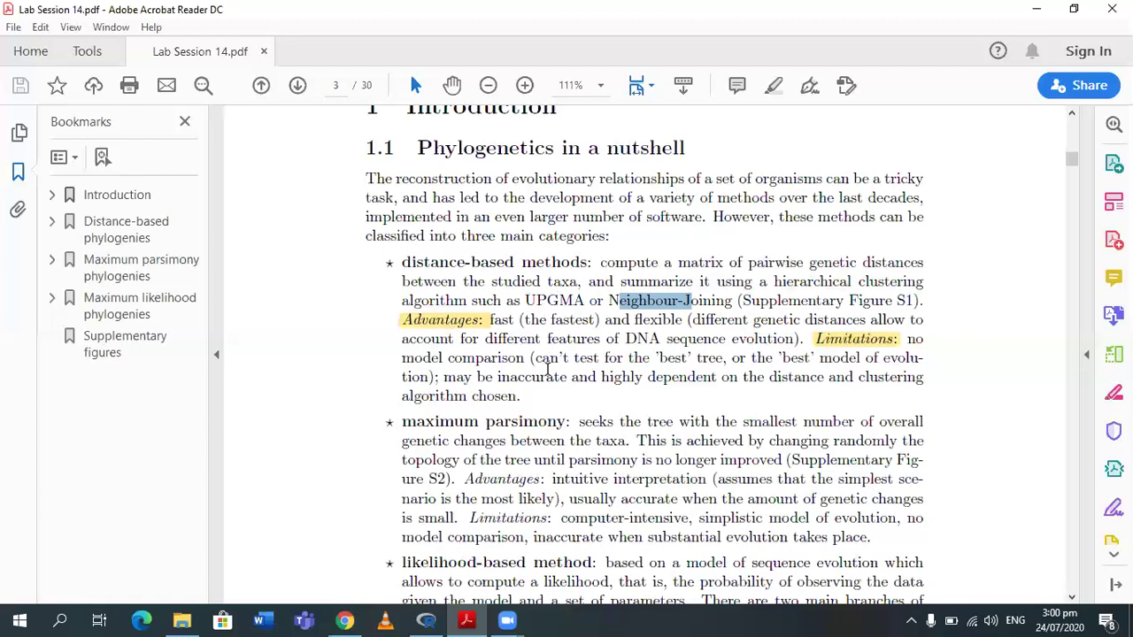
left_click(324, 414)
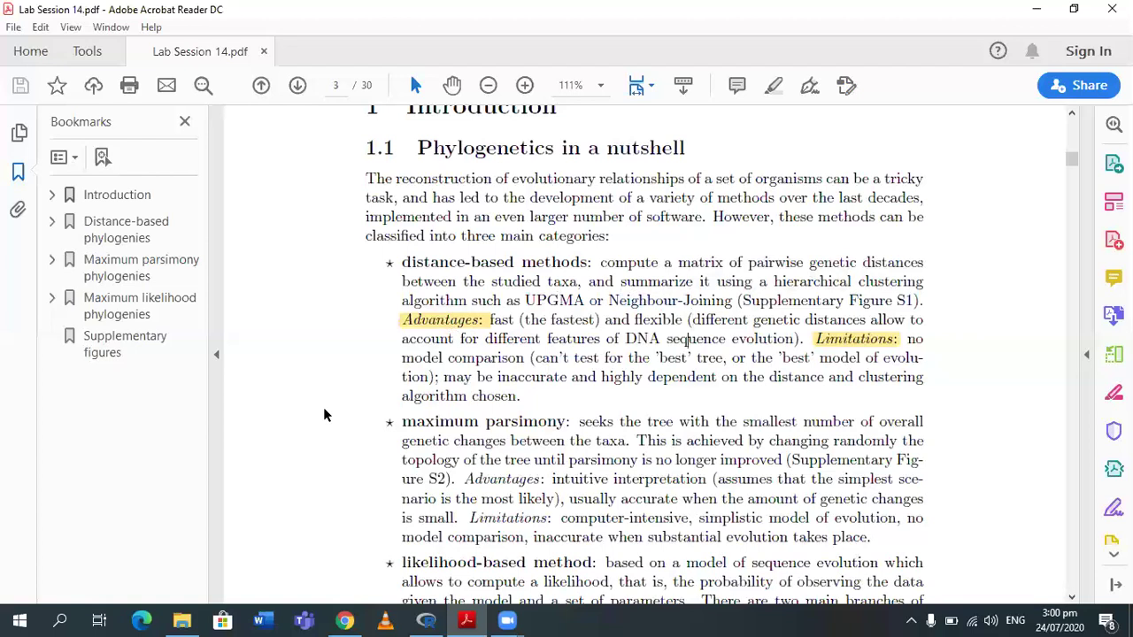
Step: Go to section 1.2, Required packages, and examine the roles of stats, ade4, adegenet, ape and phangorn
left_click(1072, 599)
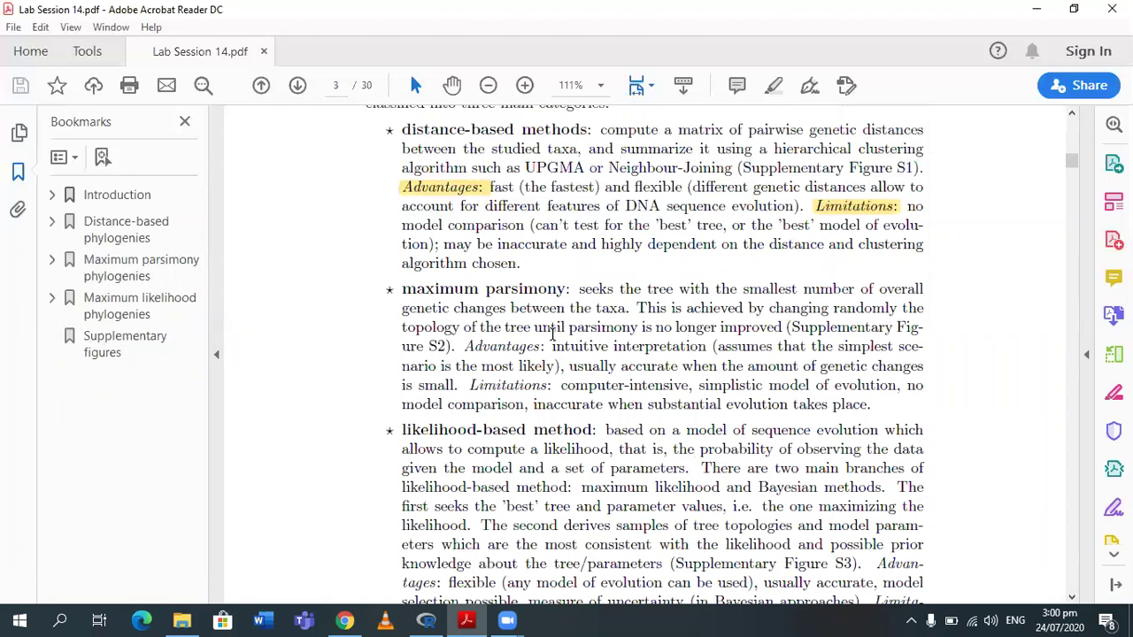
scroll(554, 334, "down", 5)
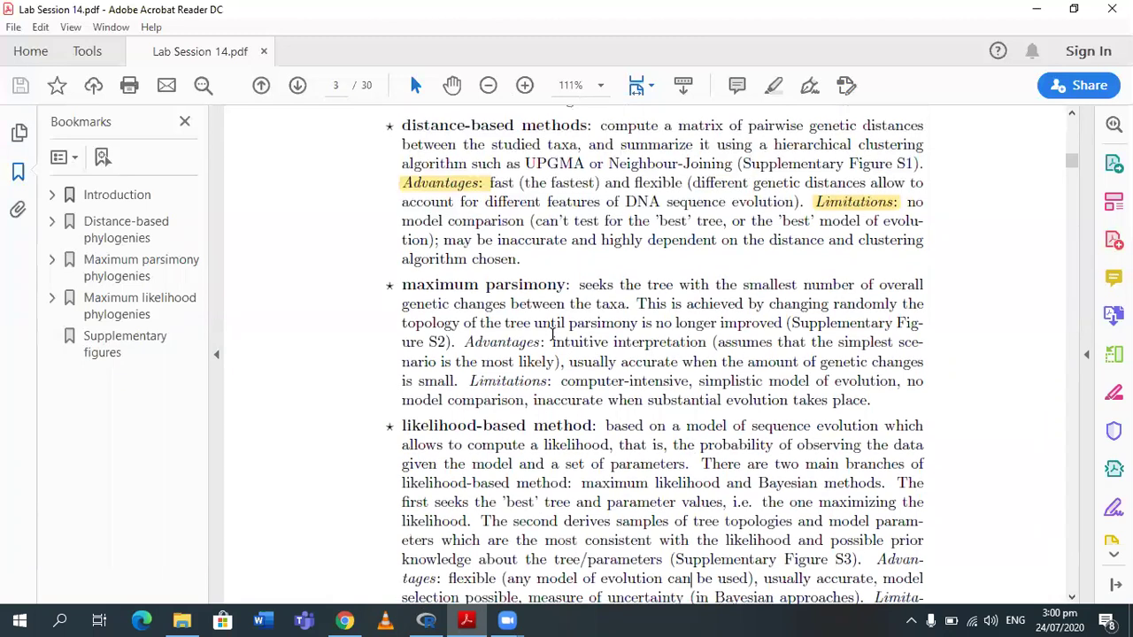
scroll(553, 333, "down", 10)
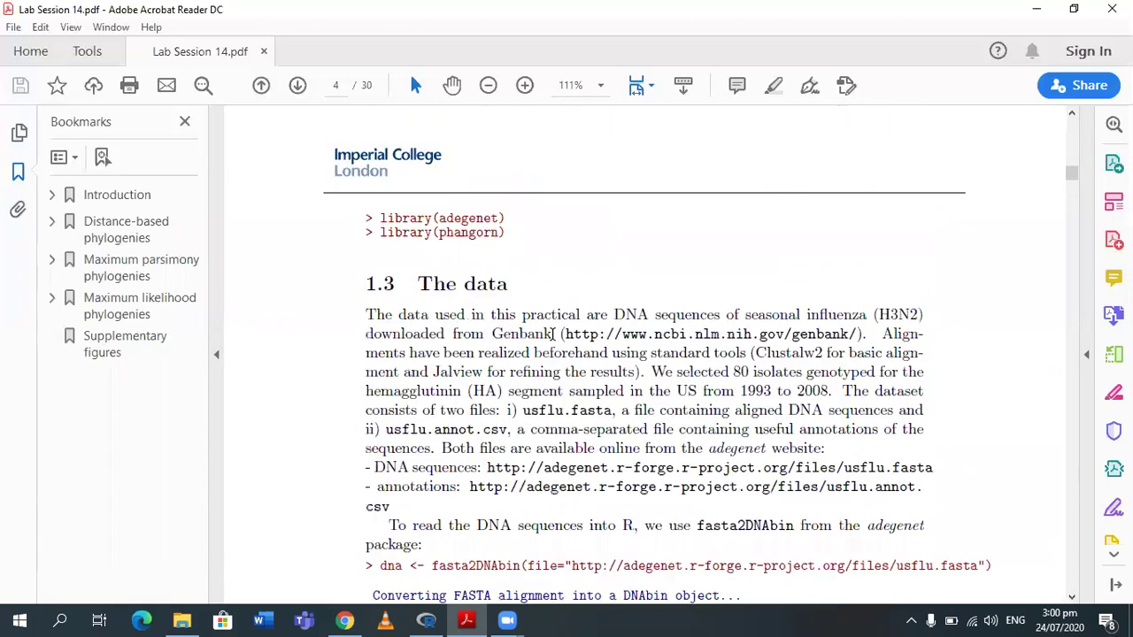
left_click(1072, 116)
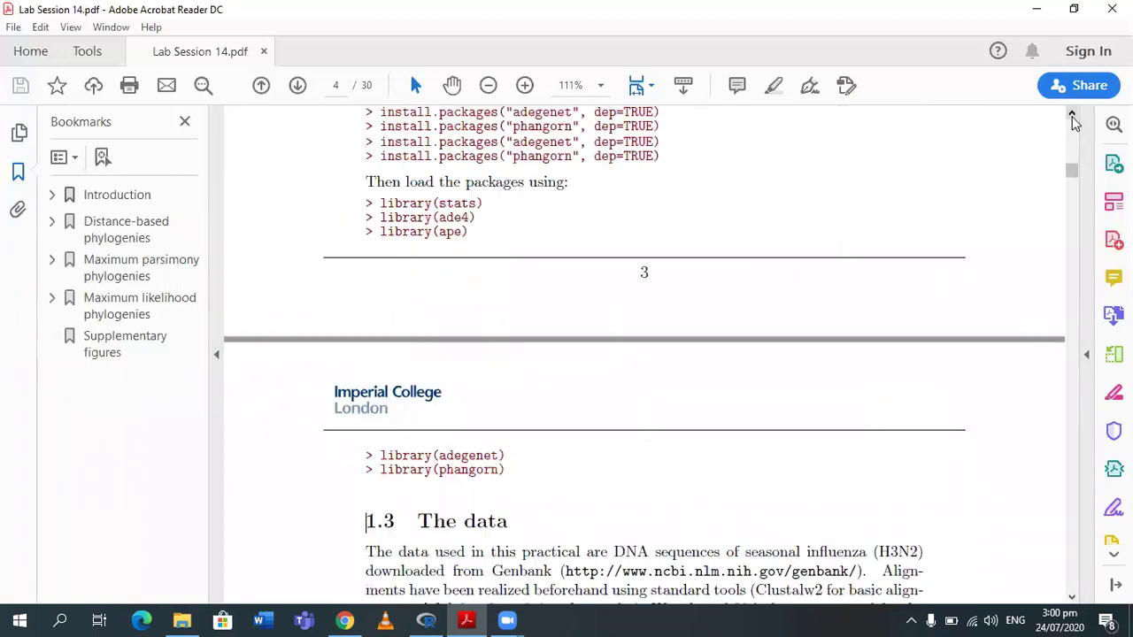
left_click(1072, 116)
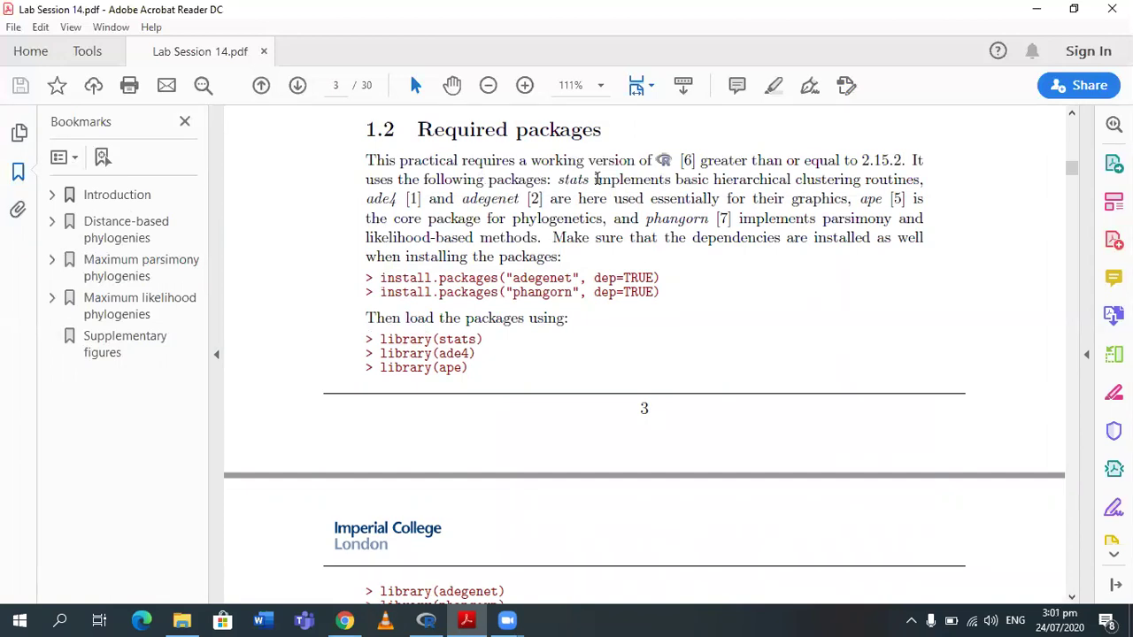
double_click(608, 186)
left_click(607, 187)
left_click_drag(366, 200, 393, 200)
left_click(478, 202)
left_click_drag(475, 201, 513, 200)
left_click_drag(792, 202, 837, 203)
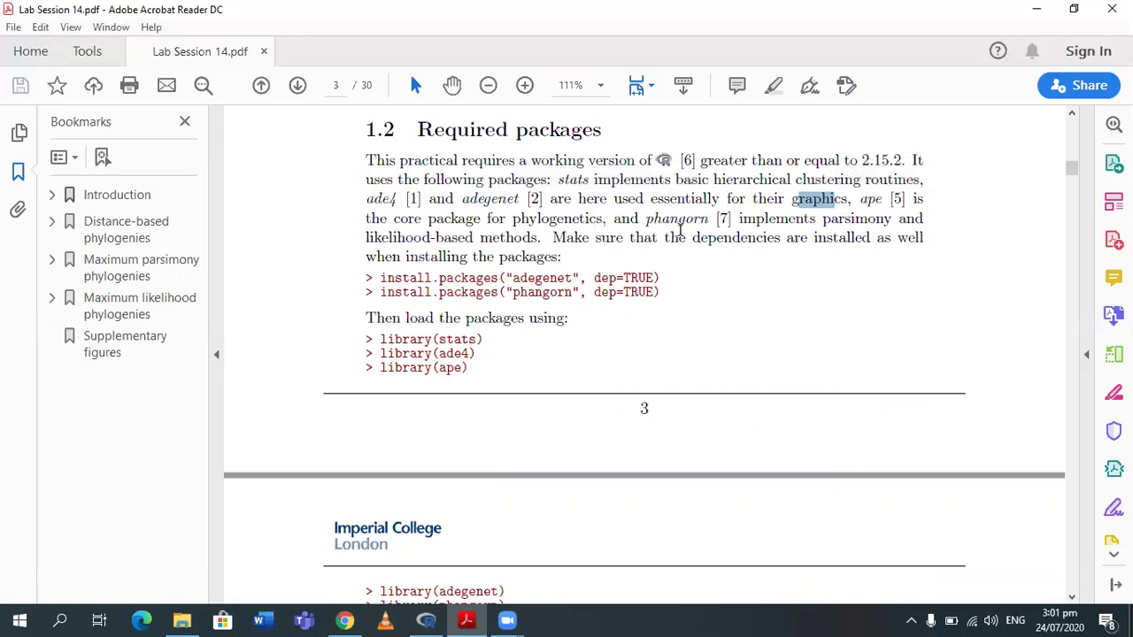
left_click_drag(649, 218, 697, 221)
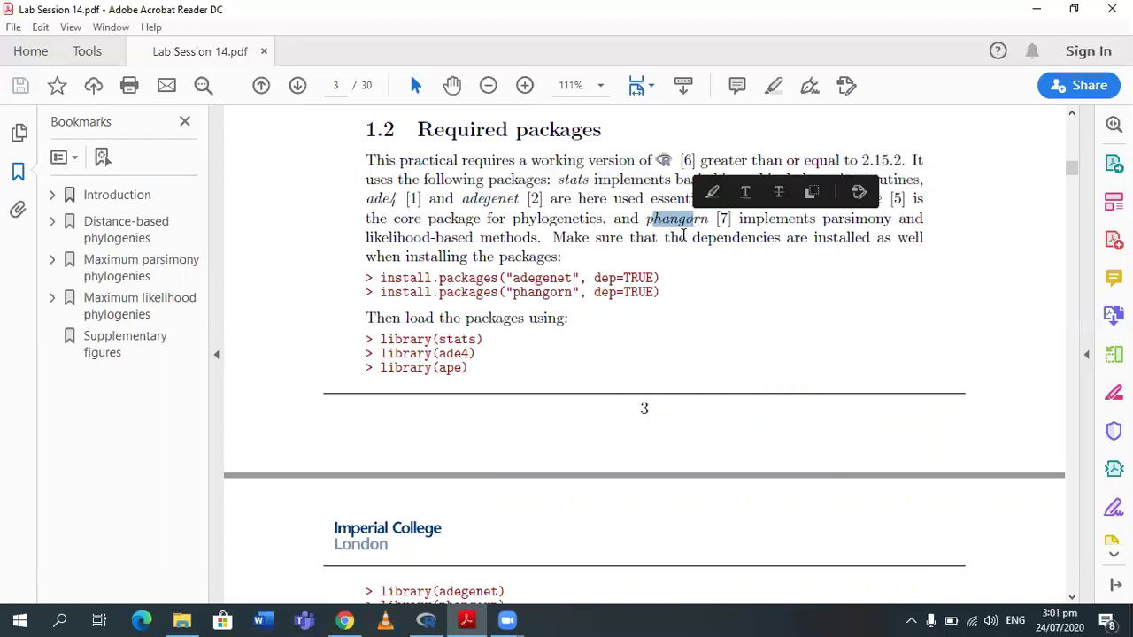
left_click(653, 221)
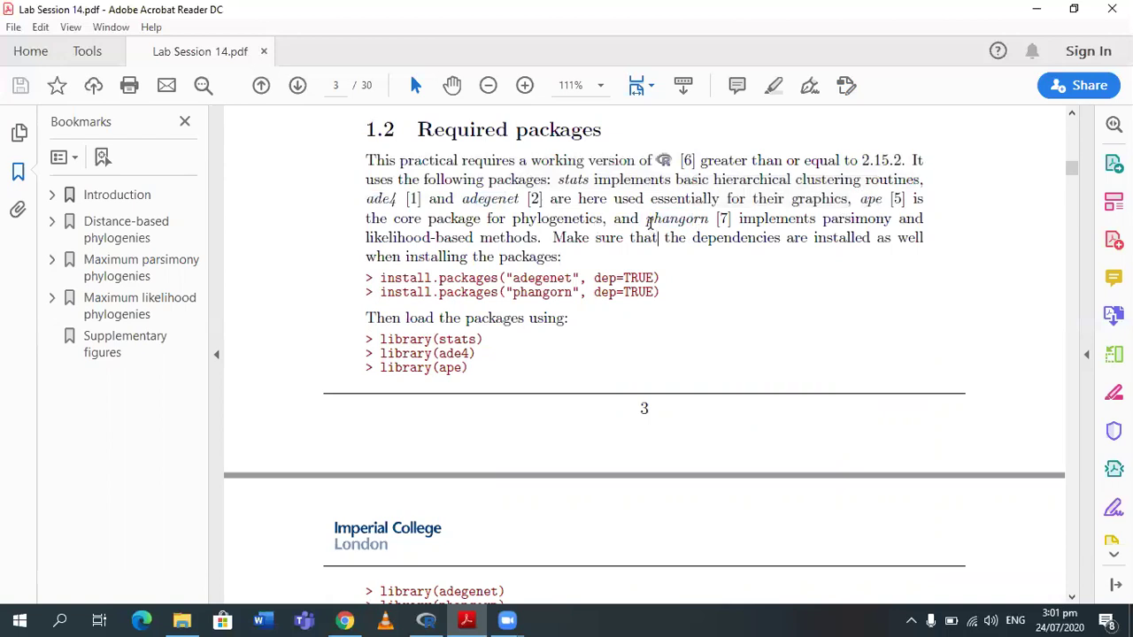
double_click(675, 219)
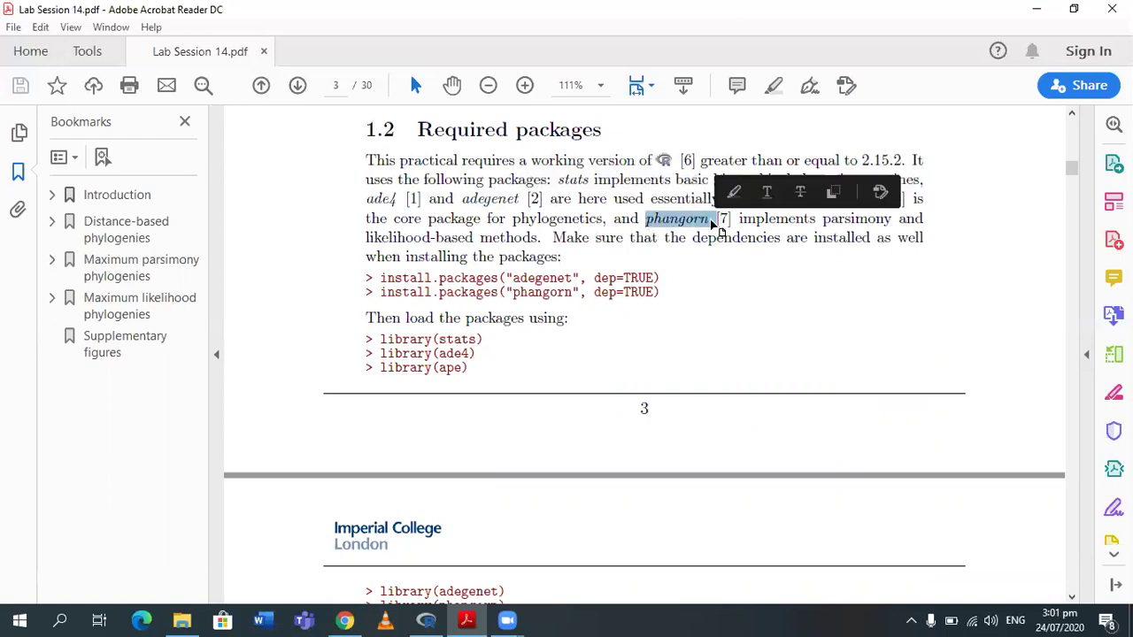
left_click(709, 220)
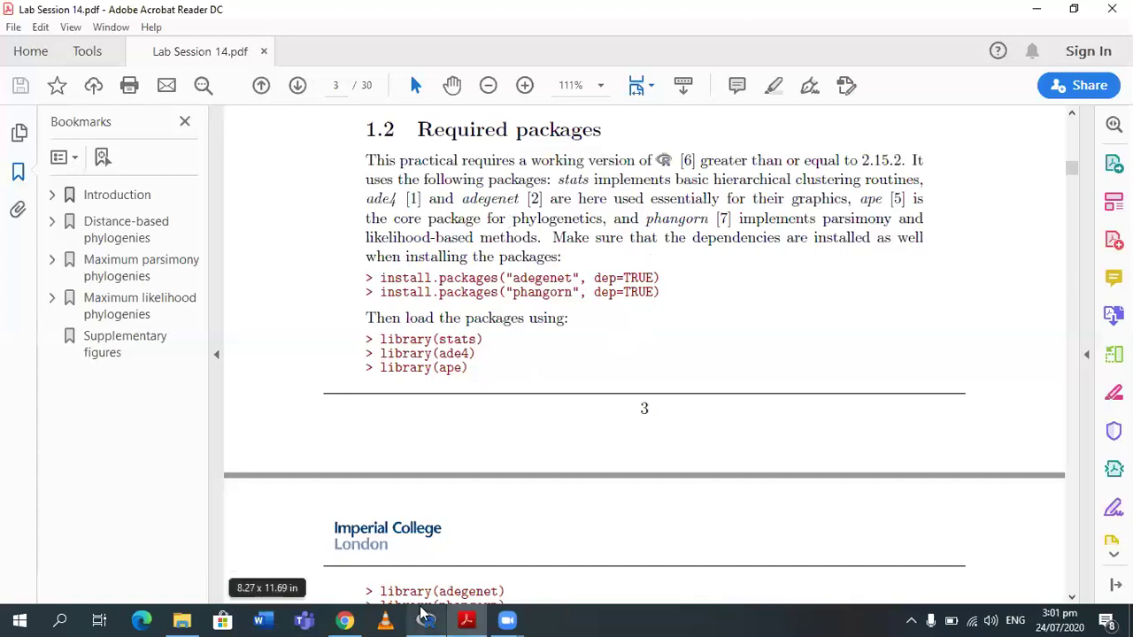
Step: Copy the library(stats) command from the PDF's Required packages section and run it in the R console
key("alt+Tab")
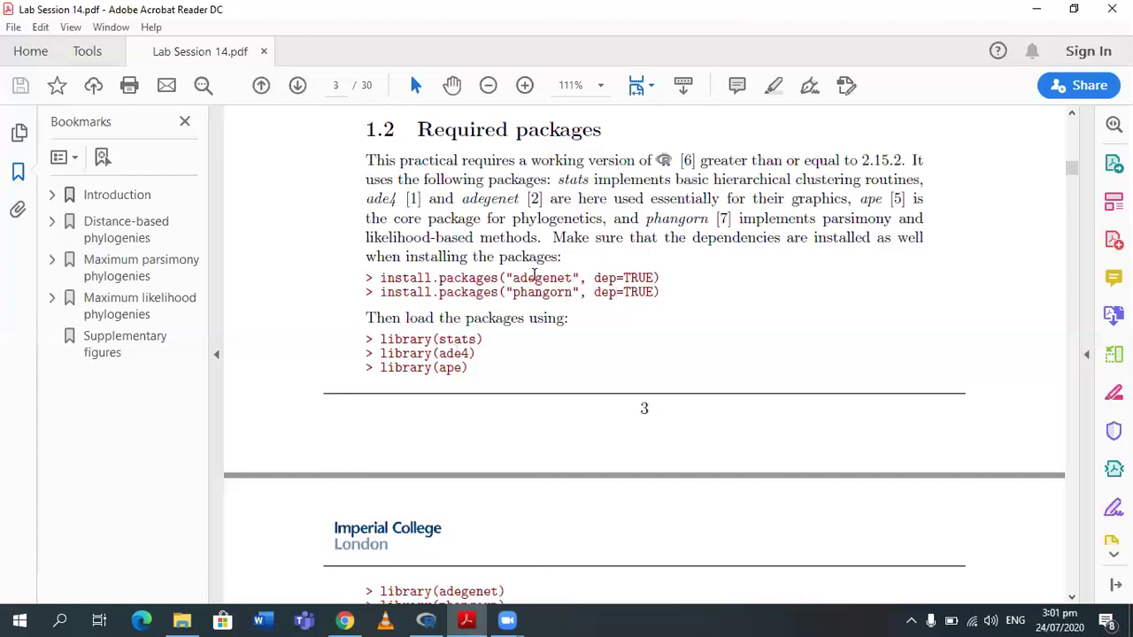
left_click_drag(385, 340, 489, 339)
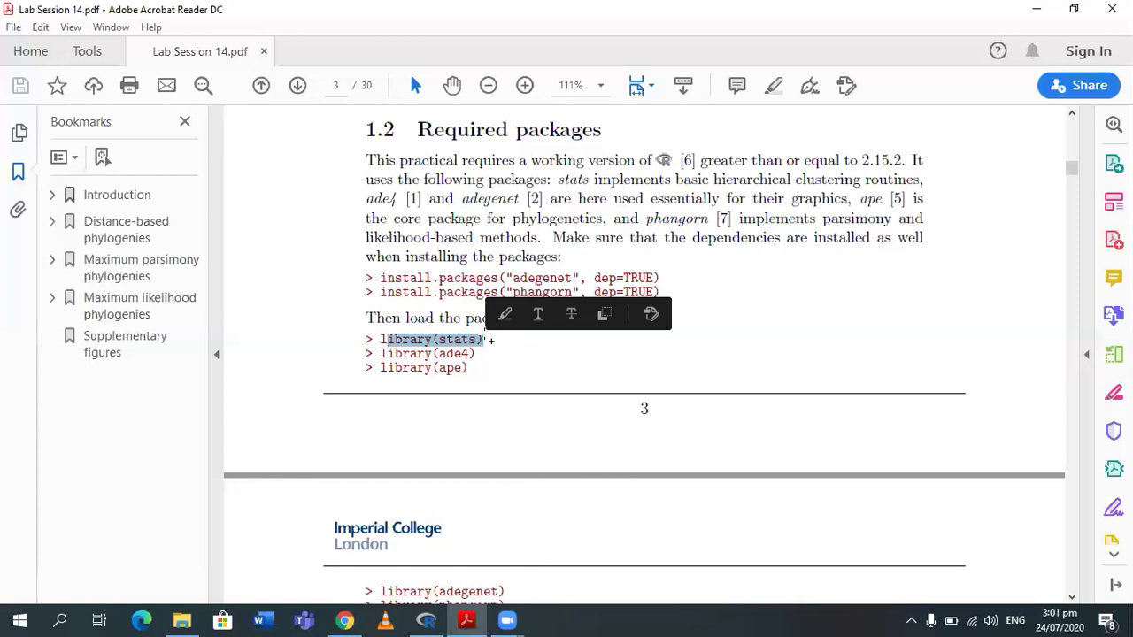
left_click_drag(380, 340, 483, 372)
key("ctrl+c")
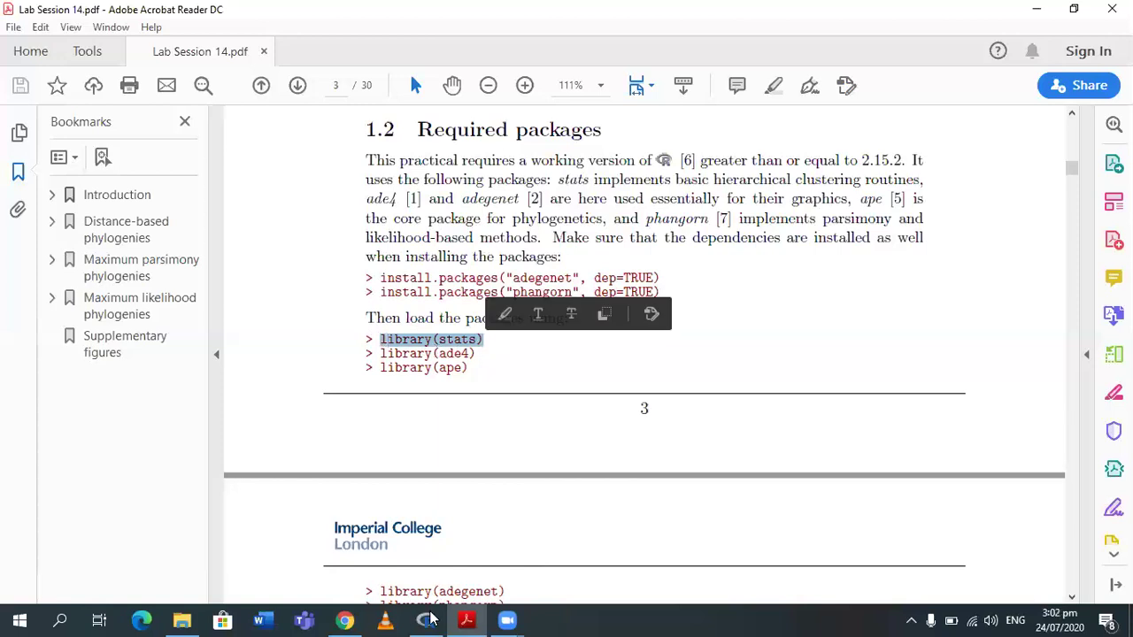
left_click(426, 619)
key("ctrl+v")
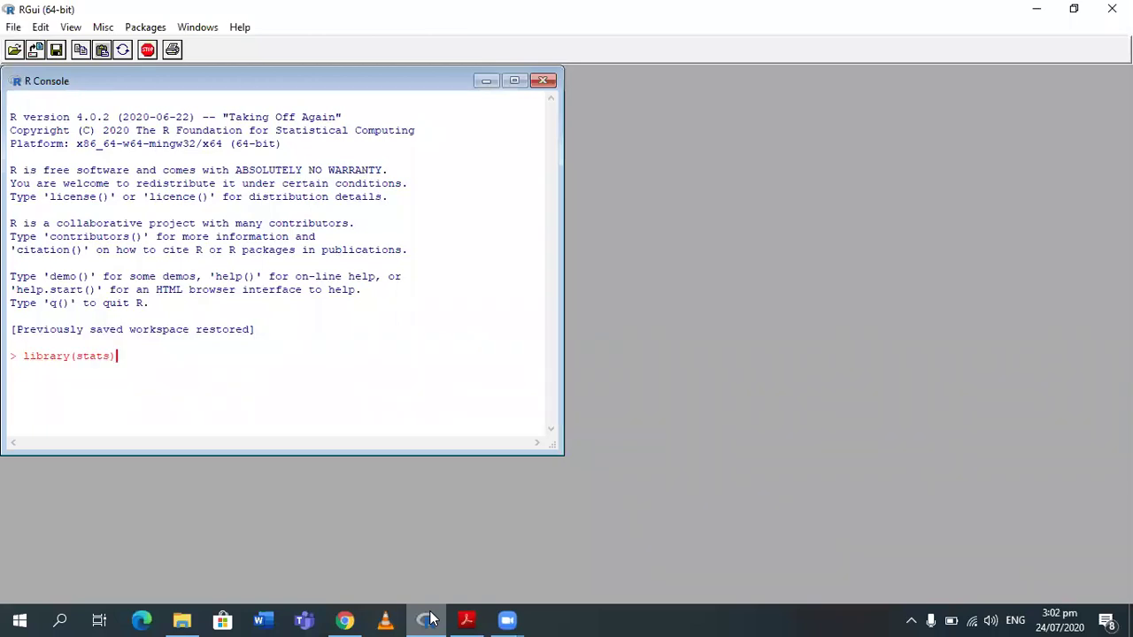
key("Return")
Step: Copy the library(ade4) command from the PDF's Required packages section and run it in the R console
left_click(467, 619)
left_click_drag(378, 354, 483, 354)
key("ctrl+c")
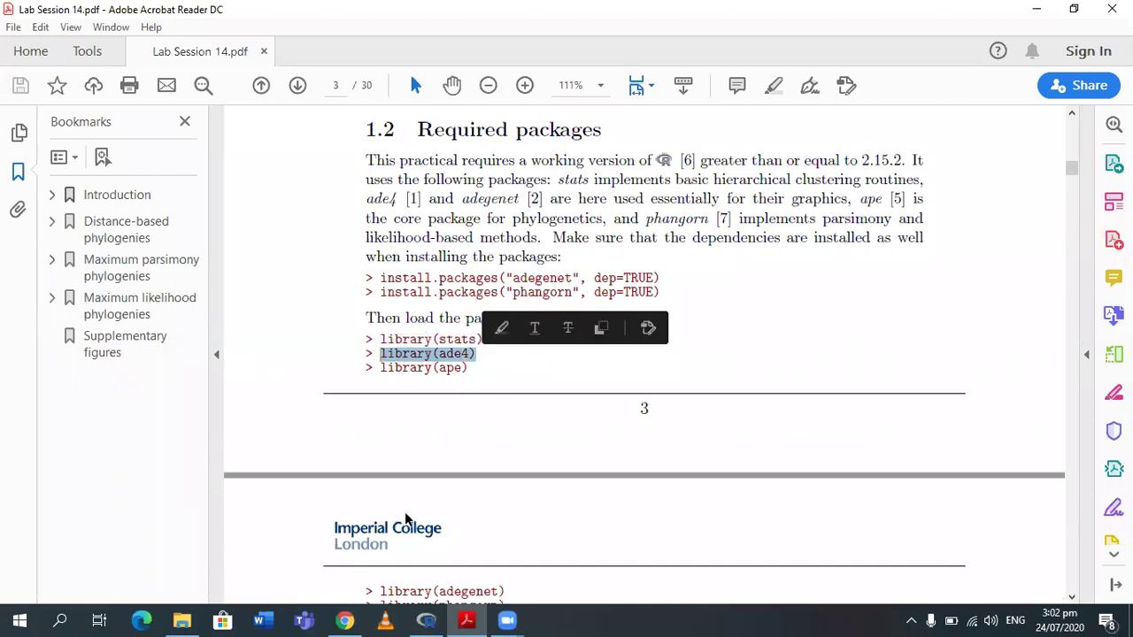
left_click(427, 619)
key("ctrl+v")
key("Return")
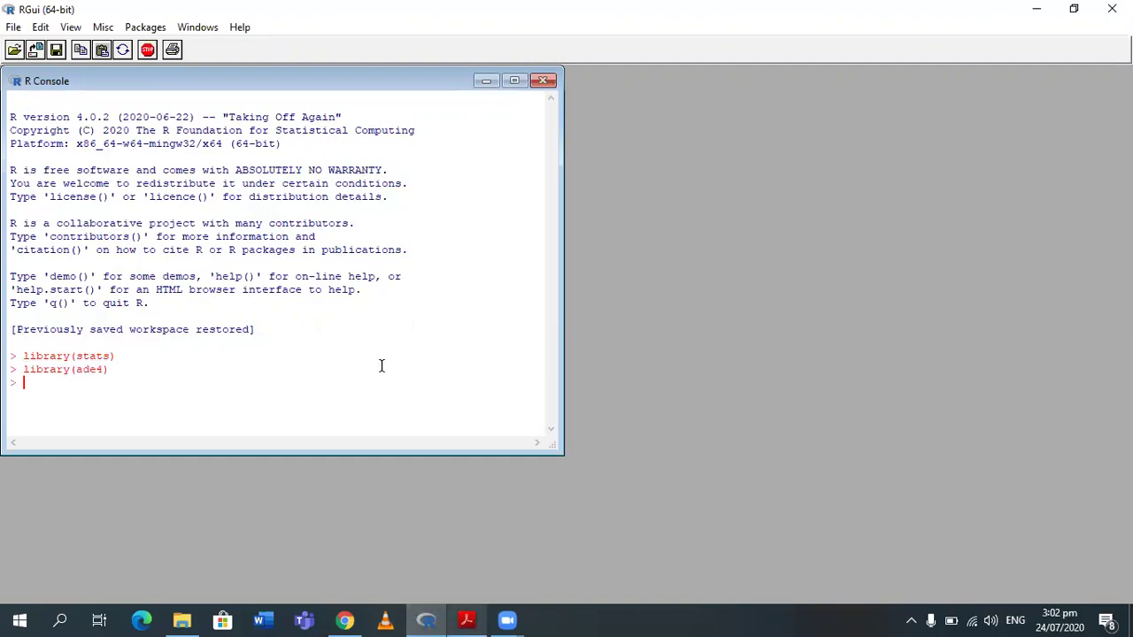
Step: Copy the library(ape) command from the PDF's package loading list and run it in the R console
key("alt+Tab")
double_click(470, 370)
key("ctrl+c")
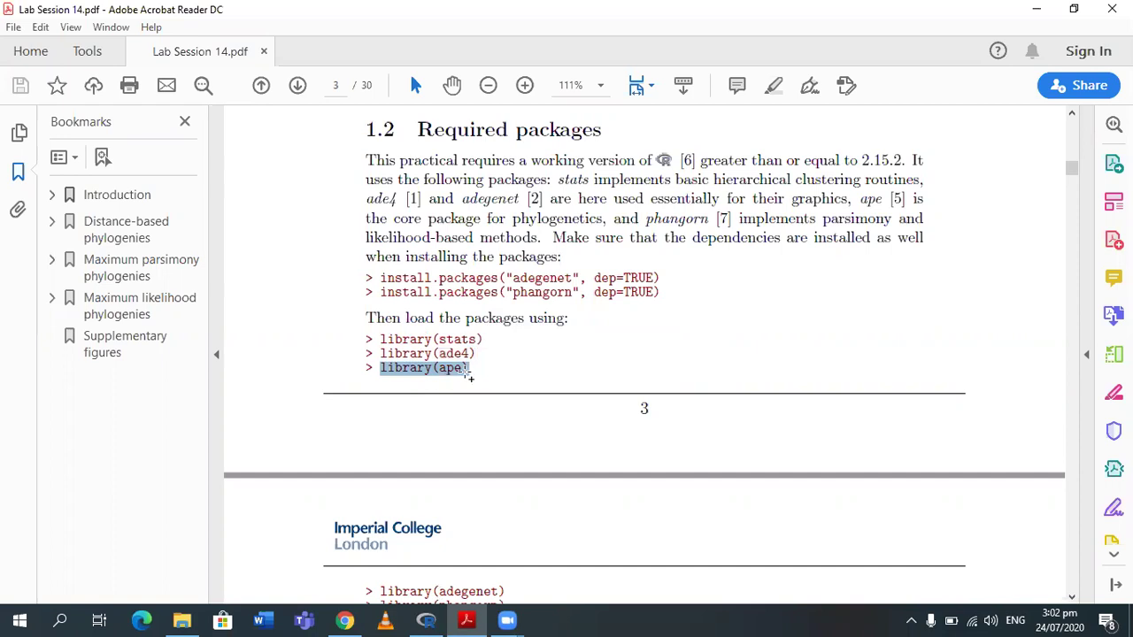
left_click(427, 619)
key("ctrl+v")
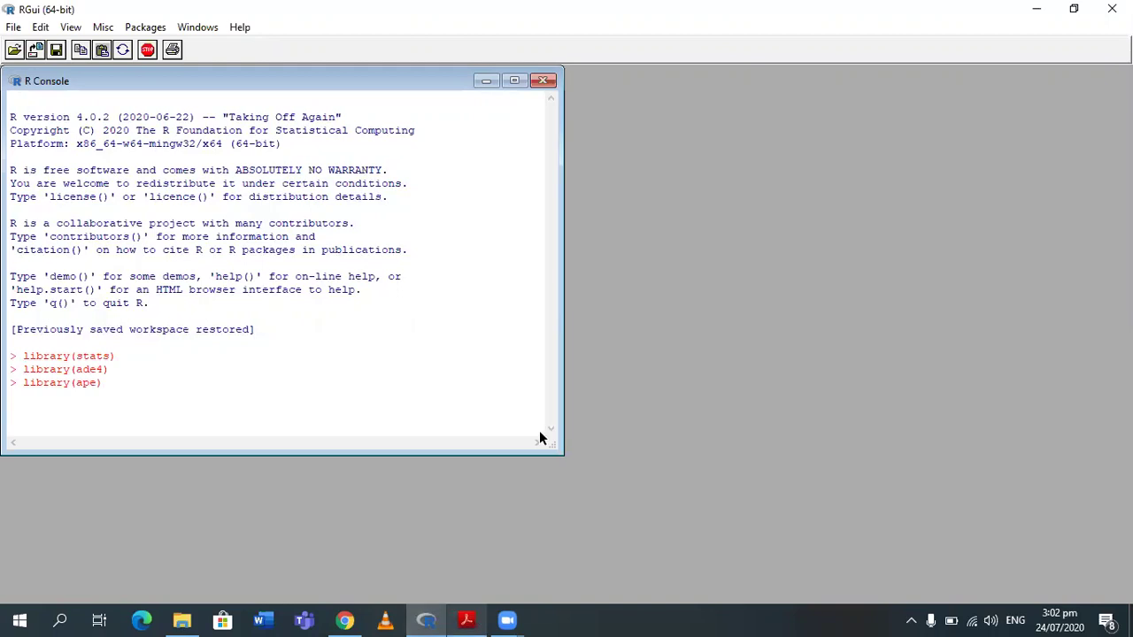
Step: Copy the library(adegenet) command from the start of page 4 in the PDF and run it in the R console
key("alt+Tab")
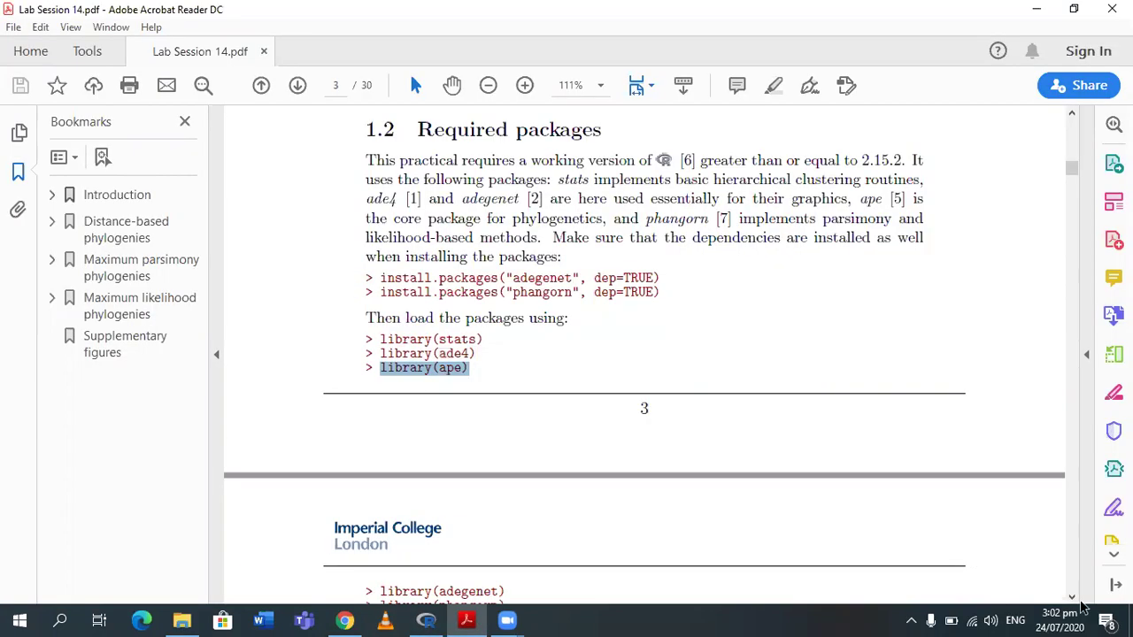
scroll(422, 407, "down", 2)
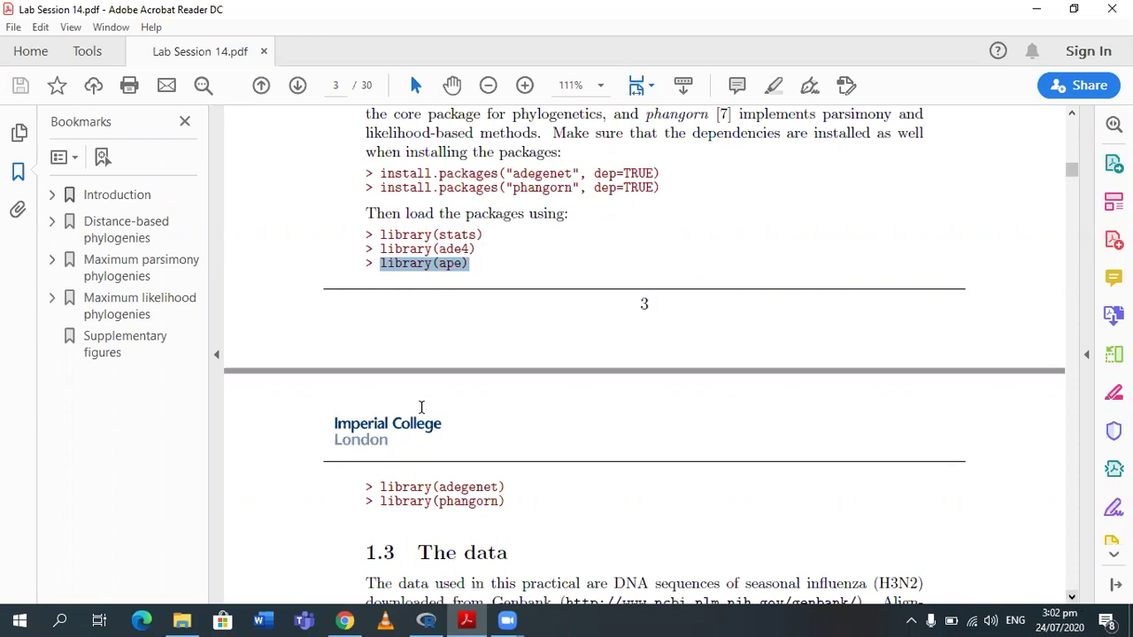
scroll(422, 407, "down", 2)
left_click_drag(395, 399, 497, 403)
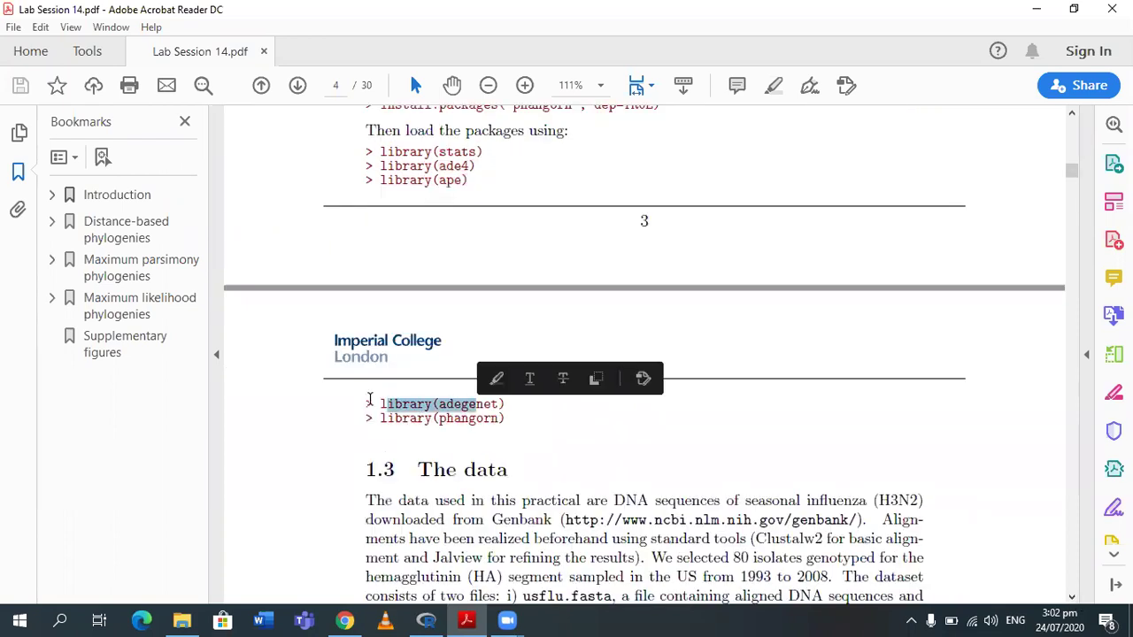
left_click(496, 402)
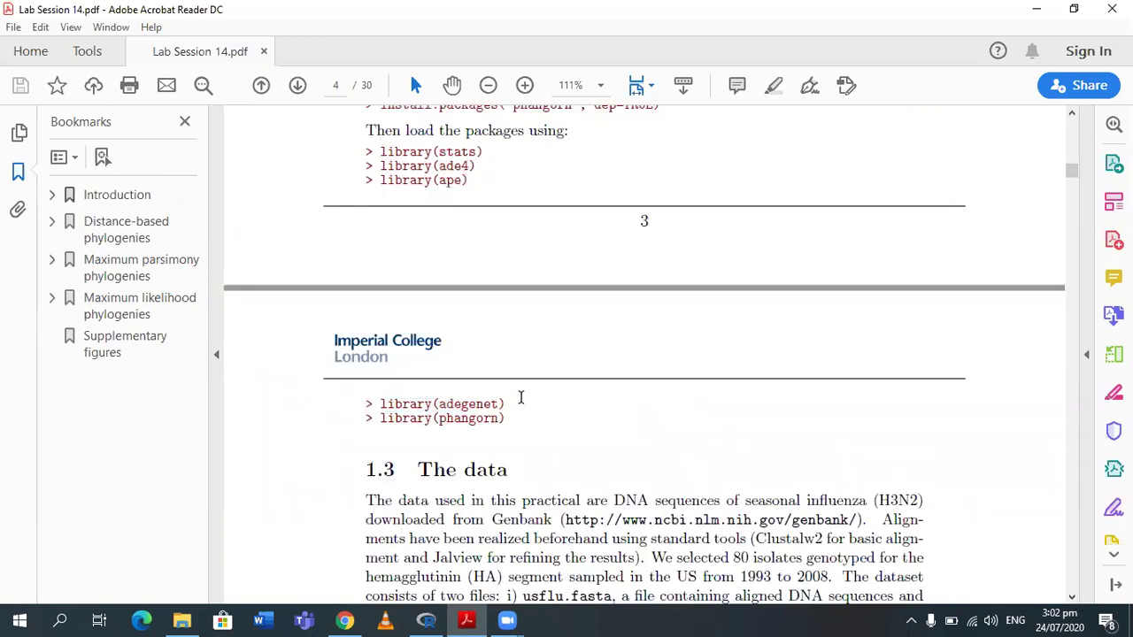
triple_click(521, 398)
key("ctrl+c")
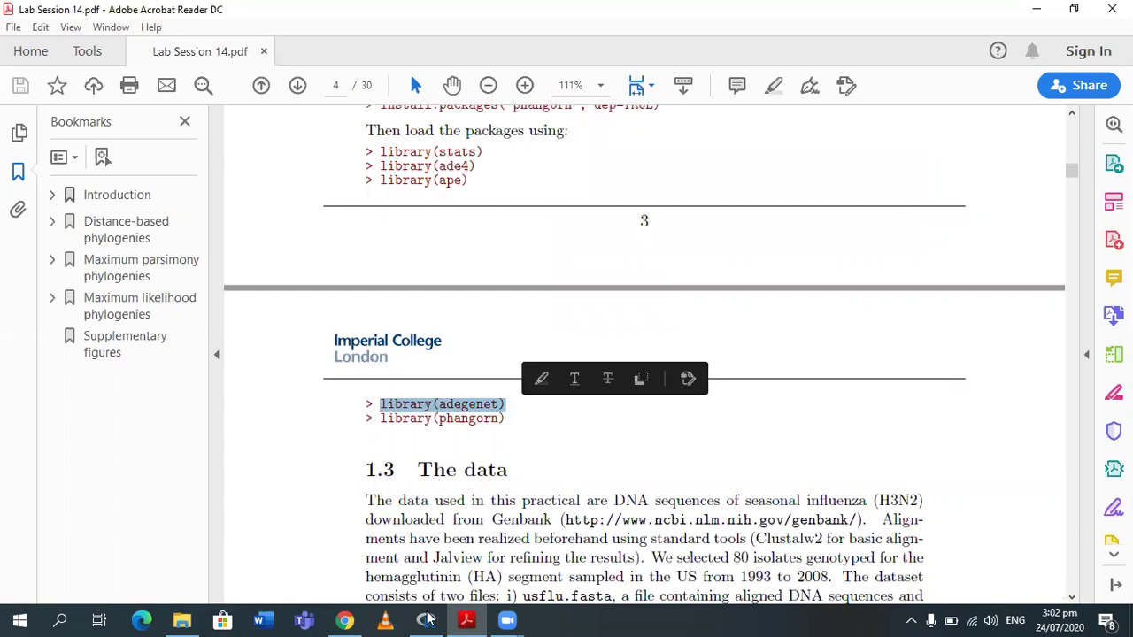
left_click(428, 619)
key("ctrl+v")
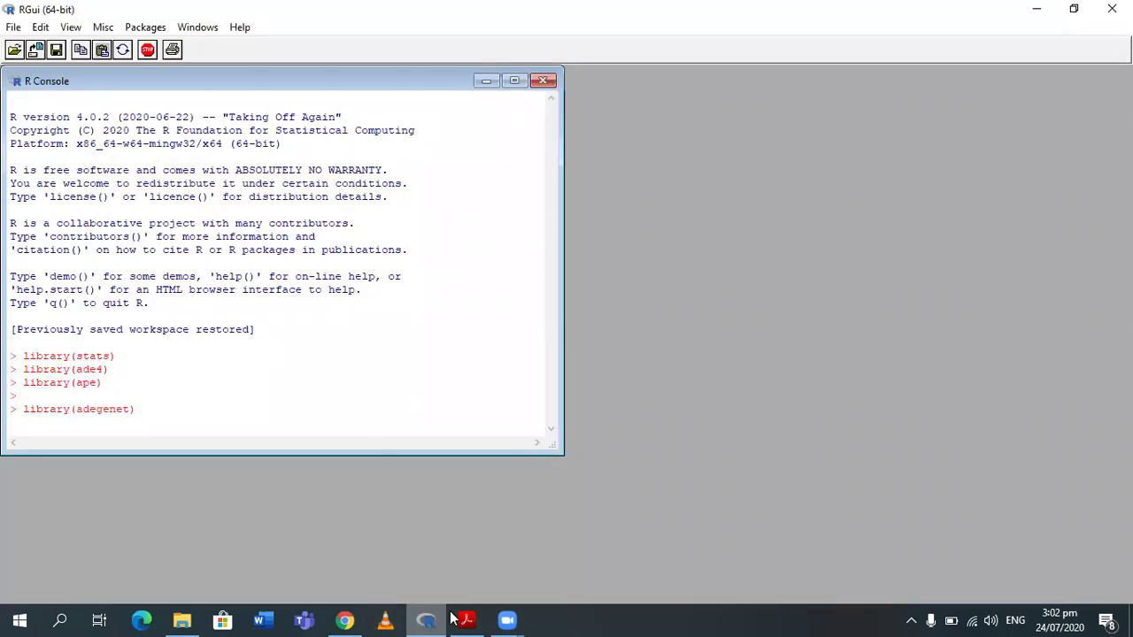
Step: Select the library(phangorn) command in the PDF and try to bring it into the R console
left_click(465, 620)
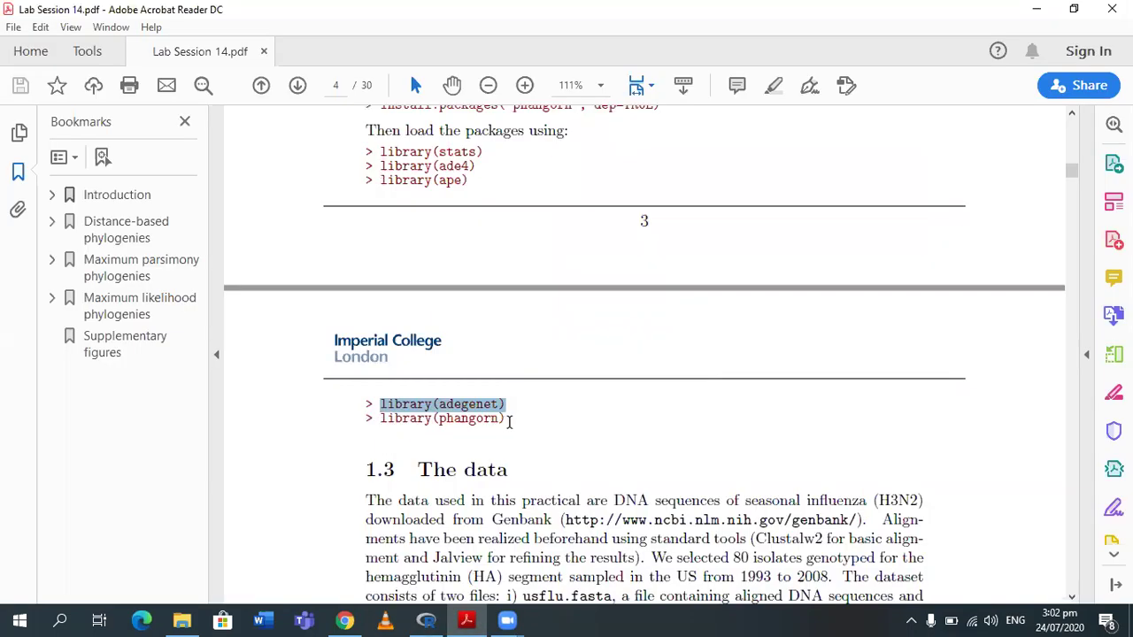
left_click_drag(380, 418, 510, 421)
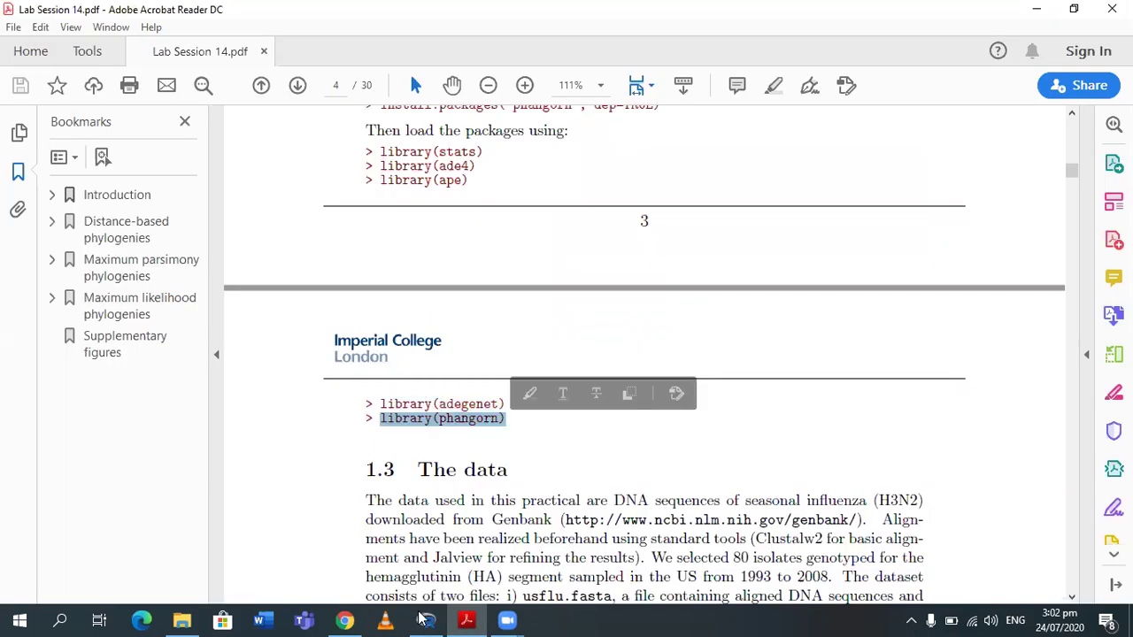
left_click(424, 620)
left_click(84, 403)
left_click(272, 349)
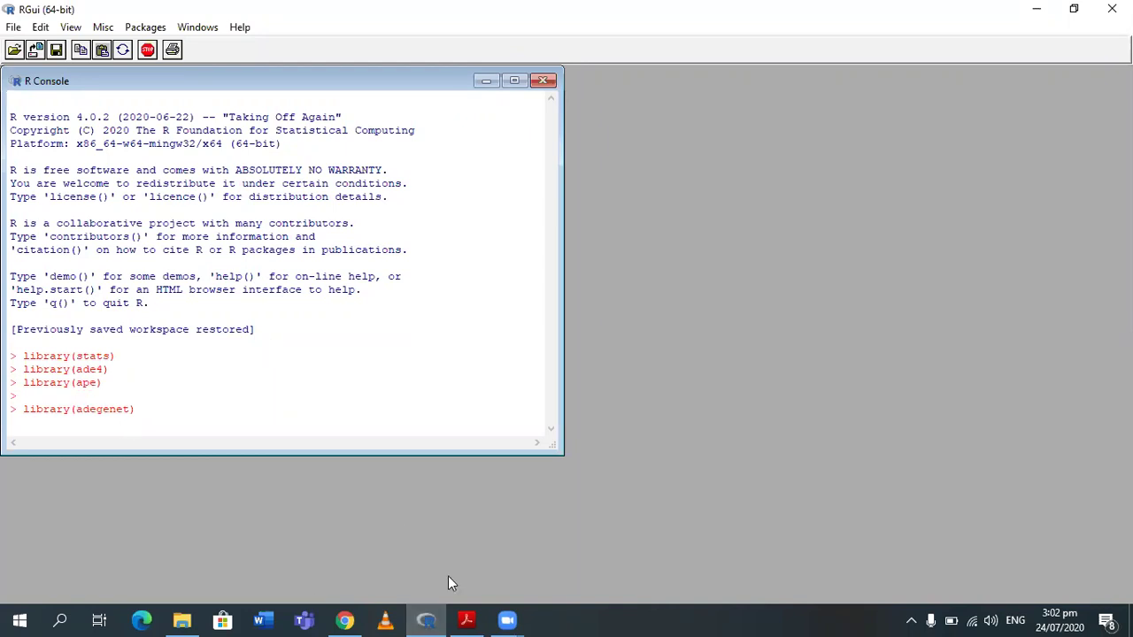
Step: Return to the PDF and read section 1.3, The data, focusing on the influenza sequences' source and the alignment tools used
left_click(467, 620)
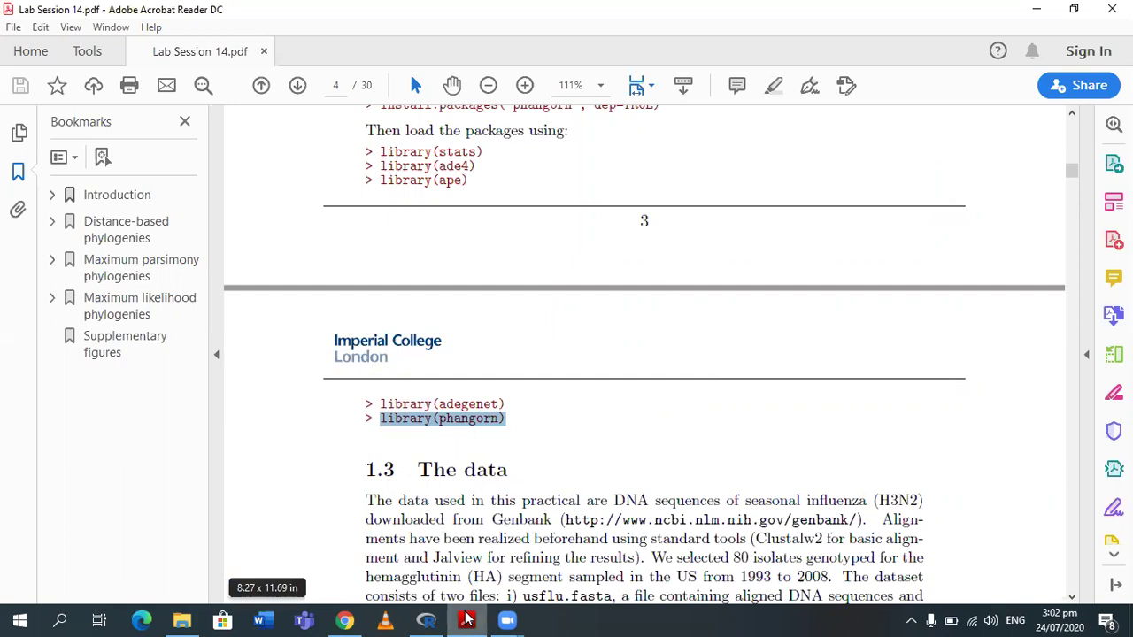
left_click(1072, 598)
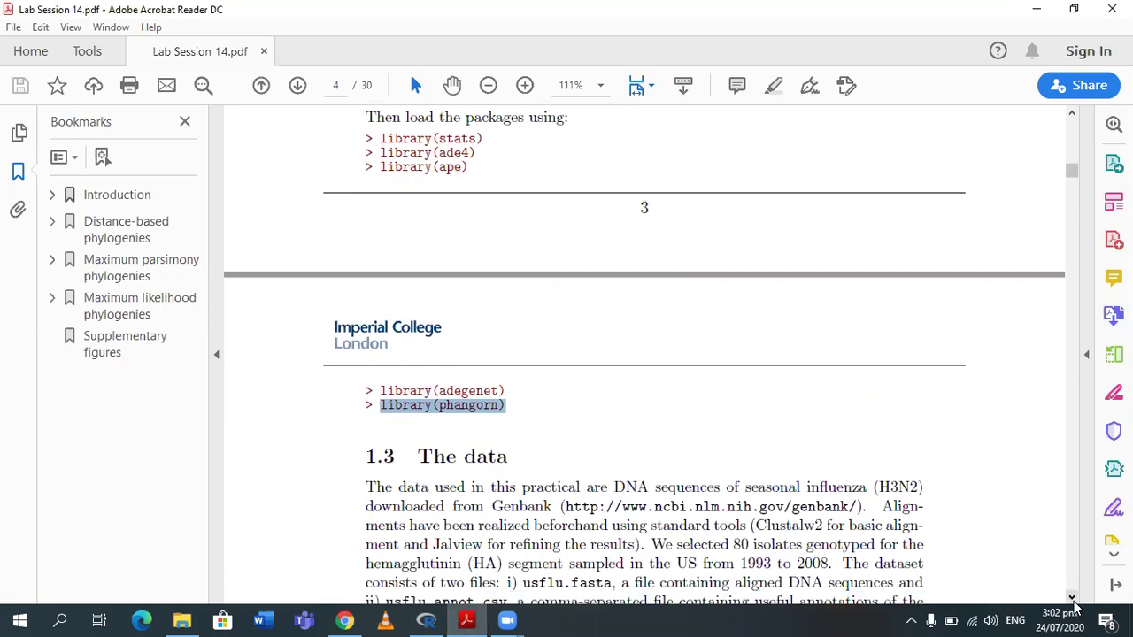
scroll(1074, 605, "down", 3)
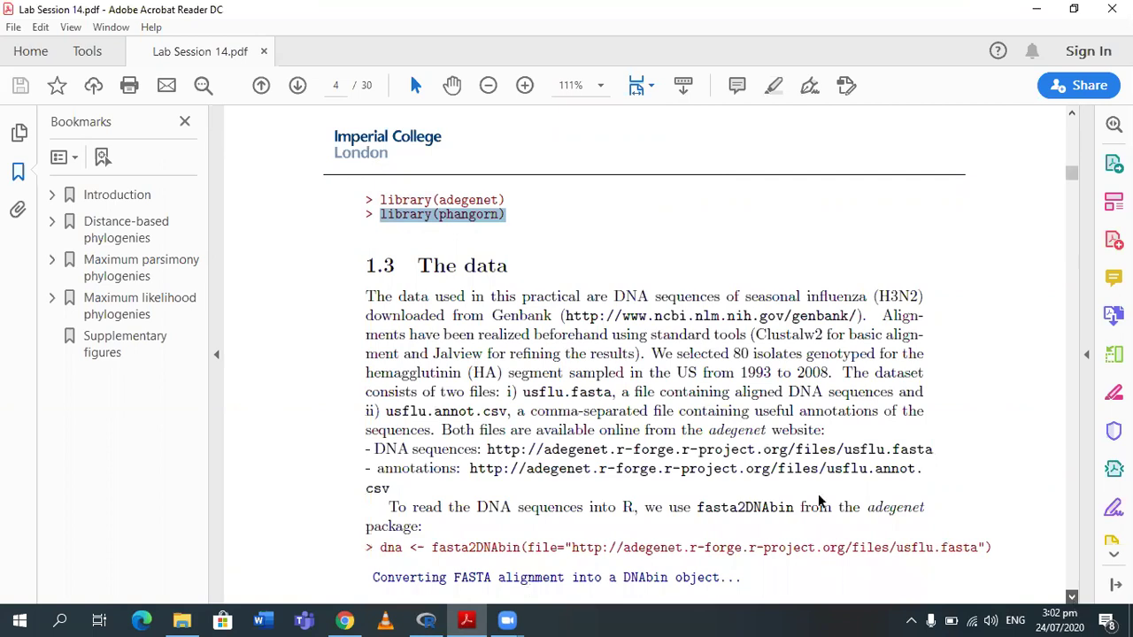
scroll(822, 500, "down", 1)
scroll(538, 341, "down", 1)
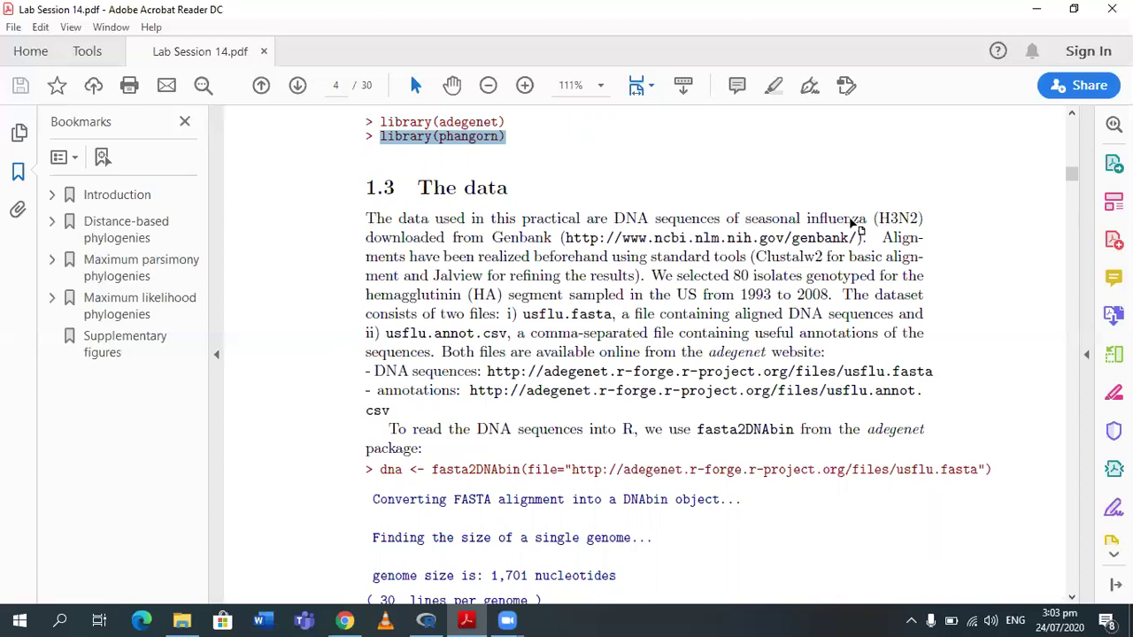
left_click_drag(745, 219, 863, 221)
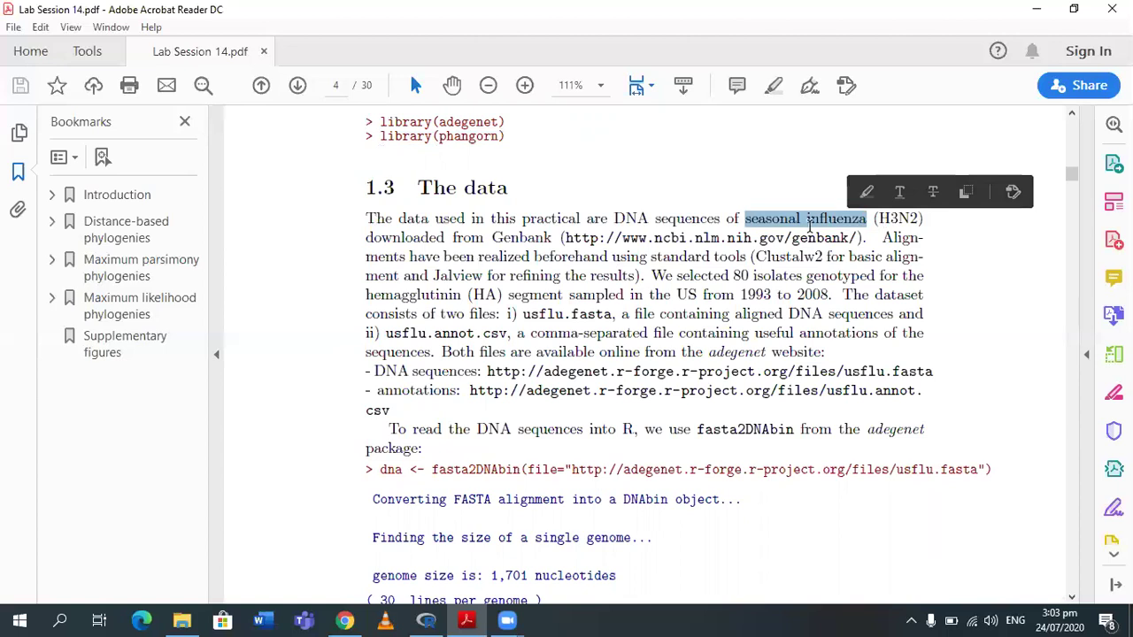
double_click(898, 218)
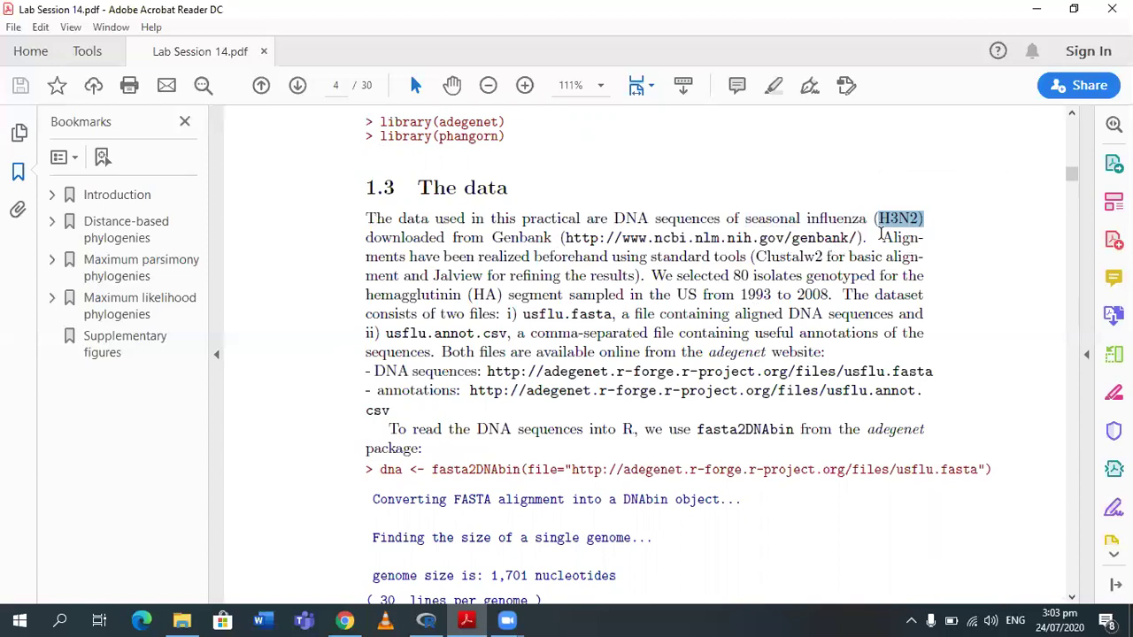
double_click(928, 238)
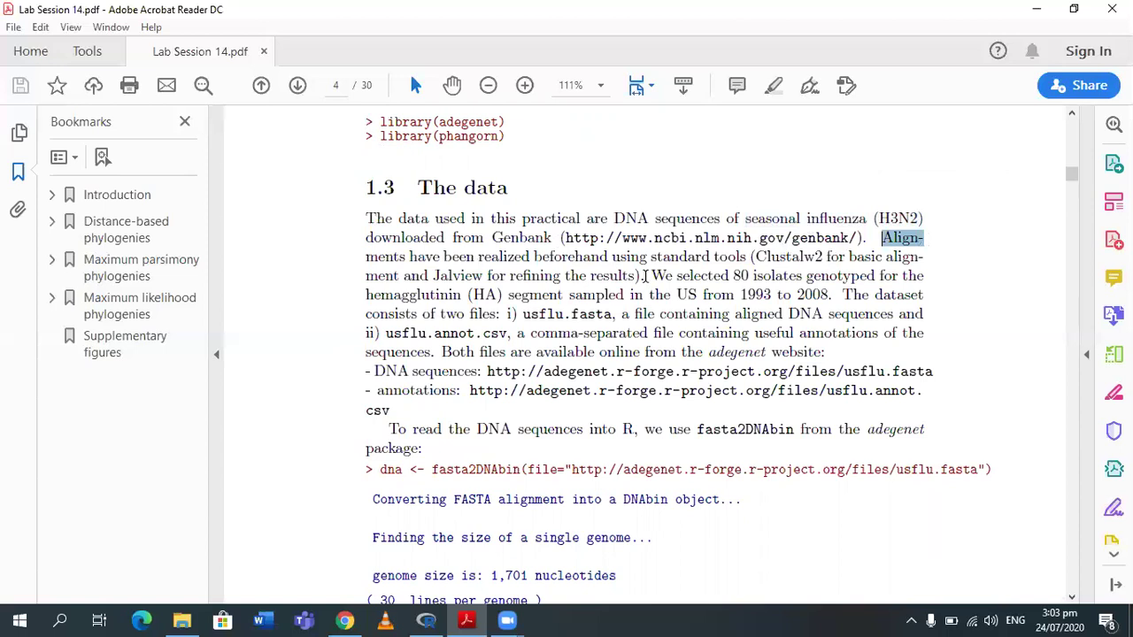
left_click(644, 276, "shift")
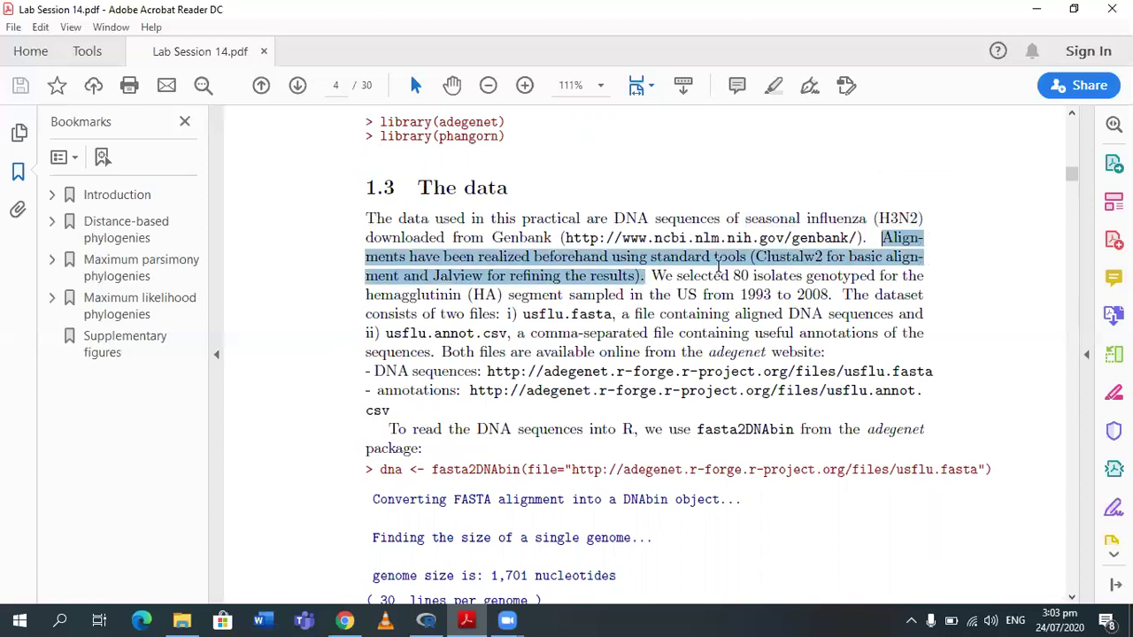
left_click(726, 276, "shift")
left_click_drag(757, 257, 829, 258)
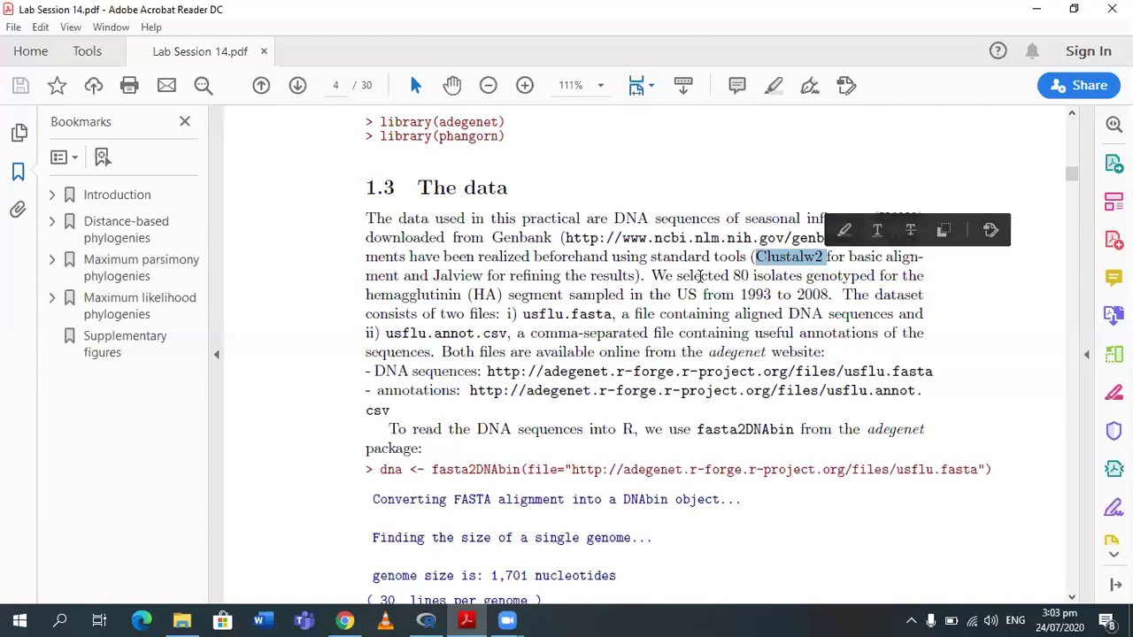
Step: Examine how many isolates were selected in section 1.3, and the country and years in which they were sampled
mouse_move(735, 276)
left_mouse_down()
mouse_move(874, 277)
mouse_move(821, 283)
left_mouse_up()
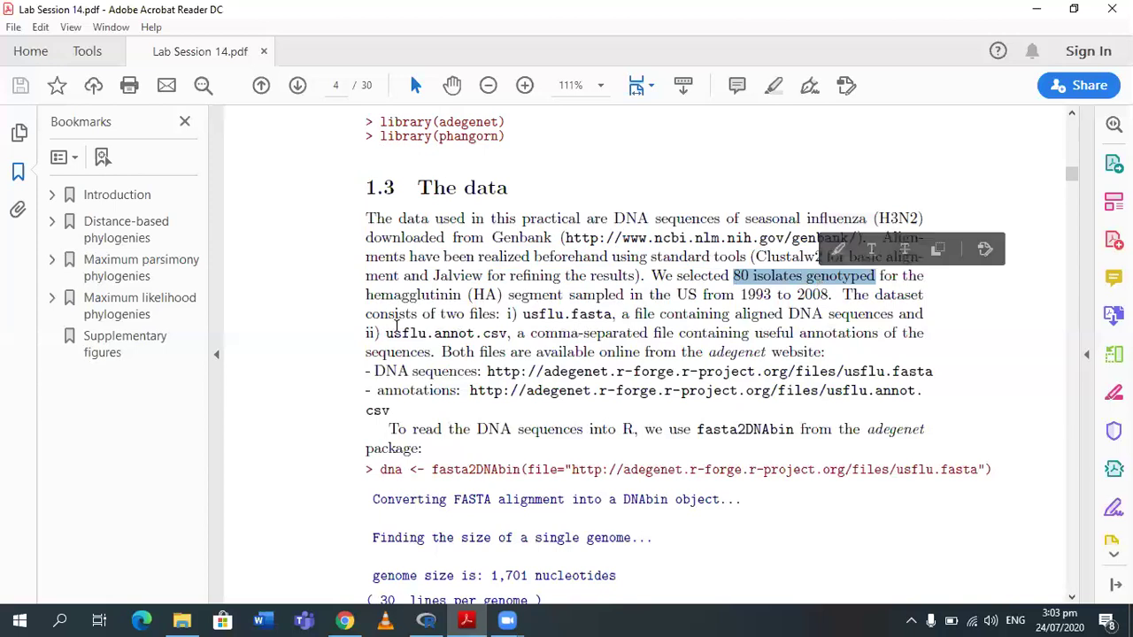
left_click(459, 294)
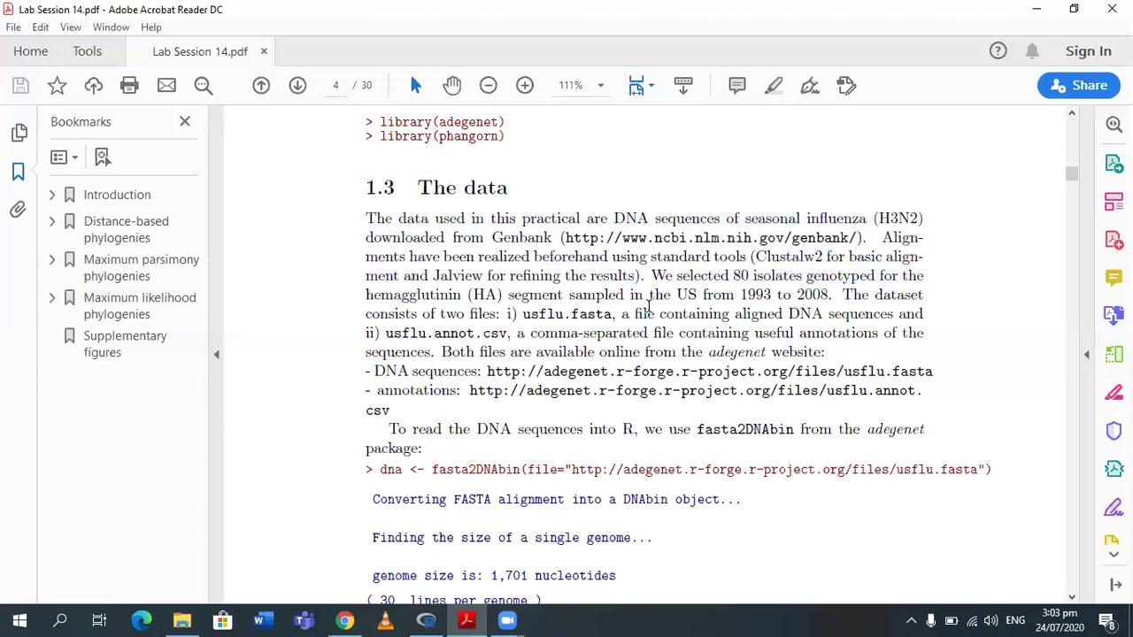
double_click(687, 297)
left_click(725, 297)
double_click(690, 295)
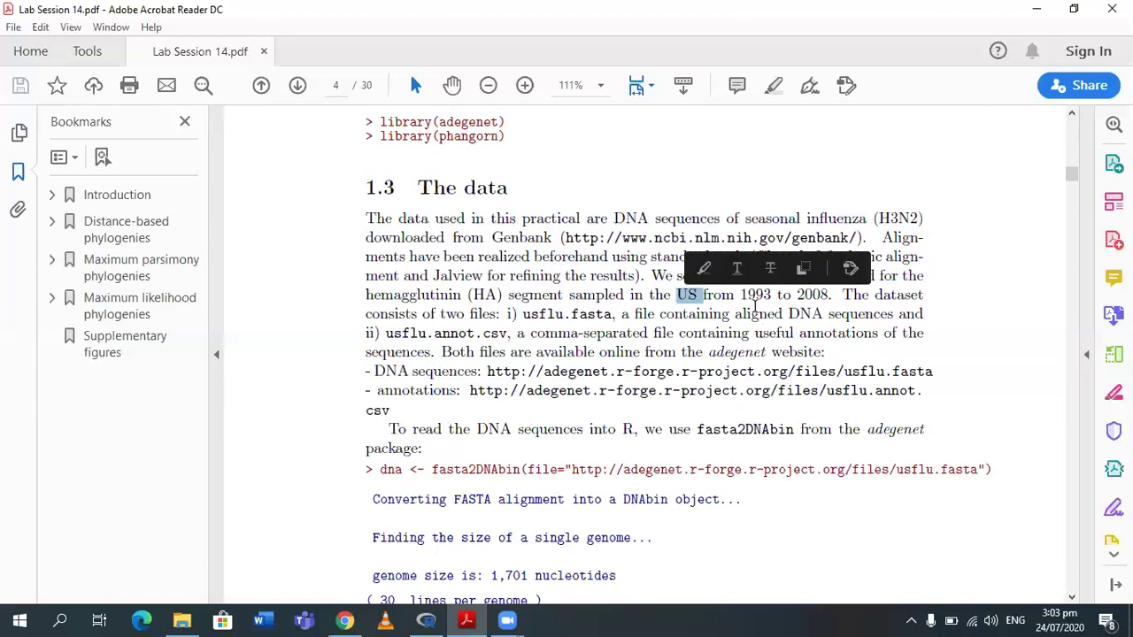
left_click(742, 295)
mouse_move(742, 295)
left_mouse_down()
mouse_move(832, 299)
mouse_move(833, 310)
left_mouse_up()
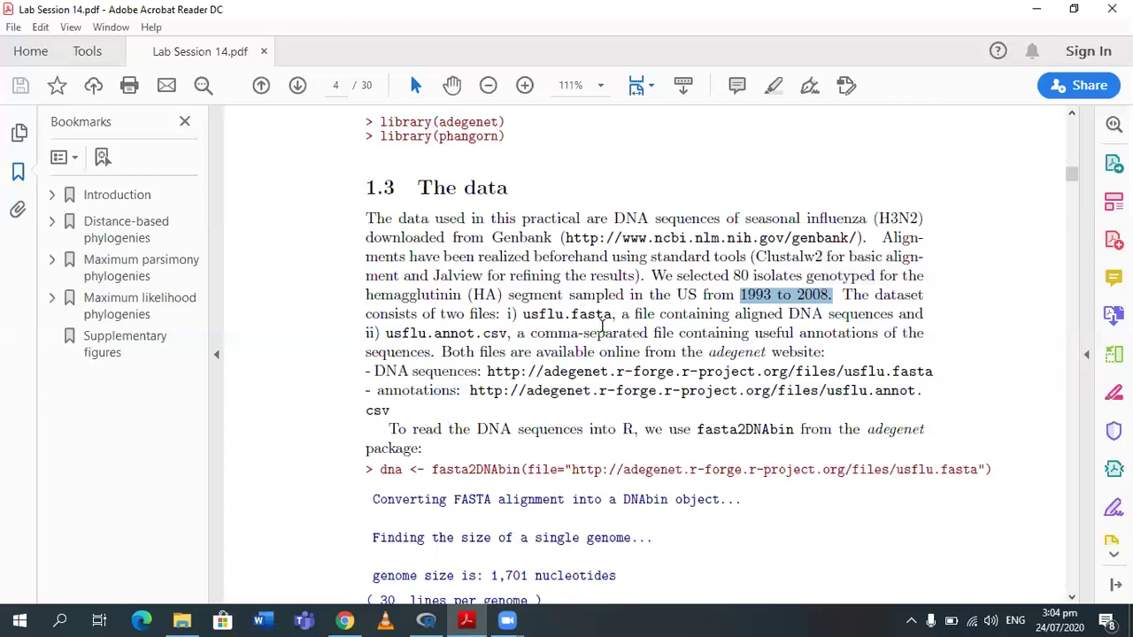
Step: Select the usflu.fasta DNA sequences URL in section 1.3 and open that file in Chrome
mouse_move(497, 372)
left_mouse_down()
mouse_move(512, 373)
mouse_move(527, 398)
mouse_move(610, 416)
mouse_move(843, 423)
mouse_move(936, 395)
mouse_move(487, 372)
left_mouse_up()
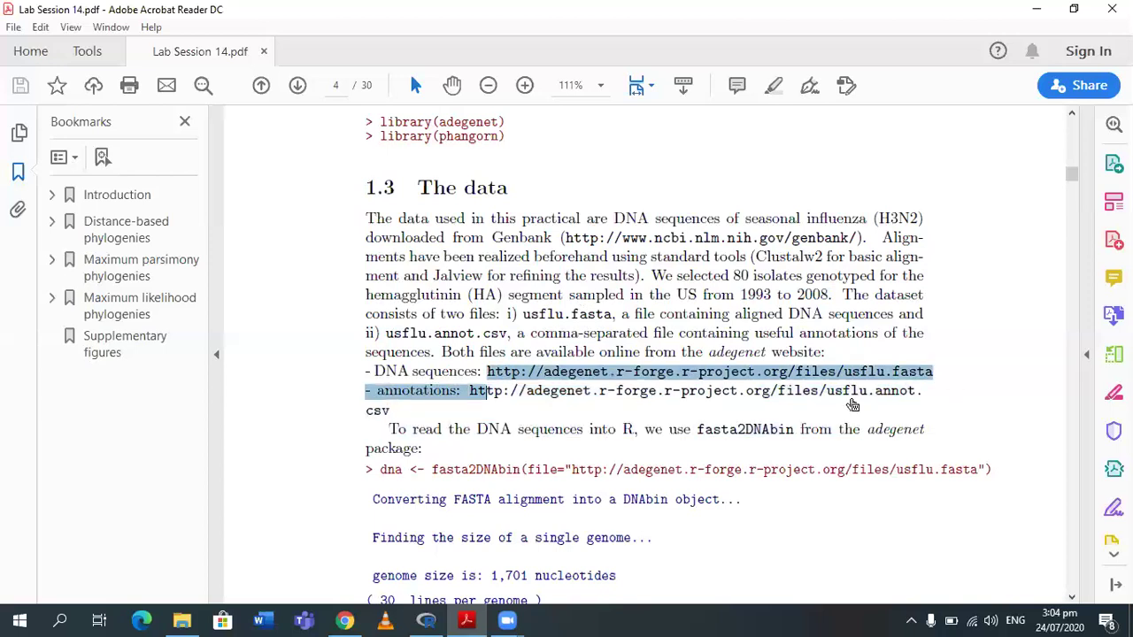
left_click(653, 429)
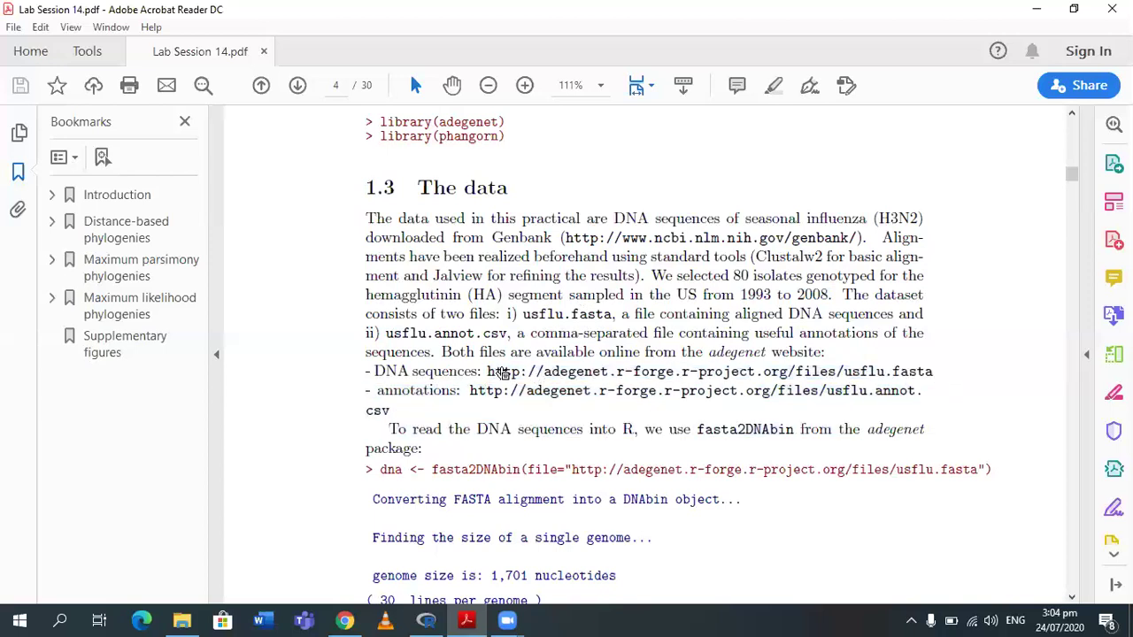
left_click(345, 621)
left_click_drag(486, 374, 505, 375)
mouse_move(745, 364)
left_mouse_down()
mouse_move(744, 353)
mouse_move(938, 372)
left_mouse_up()
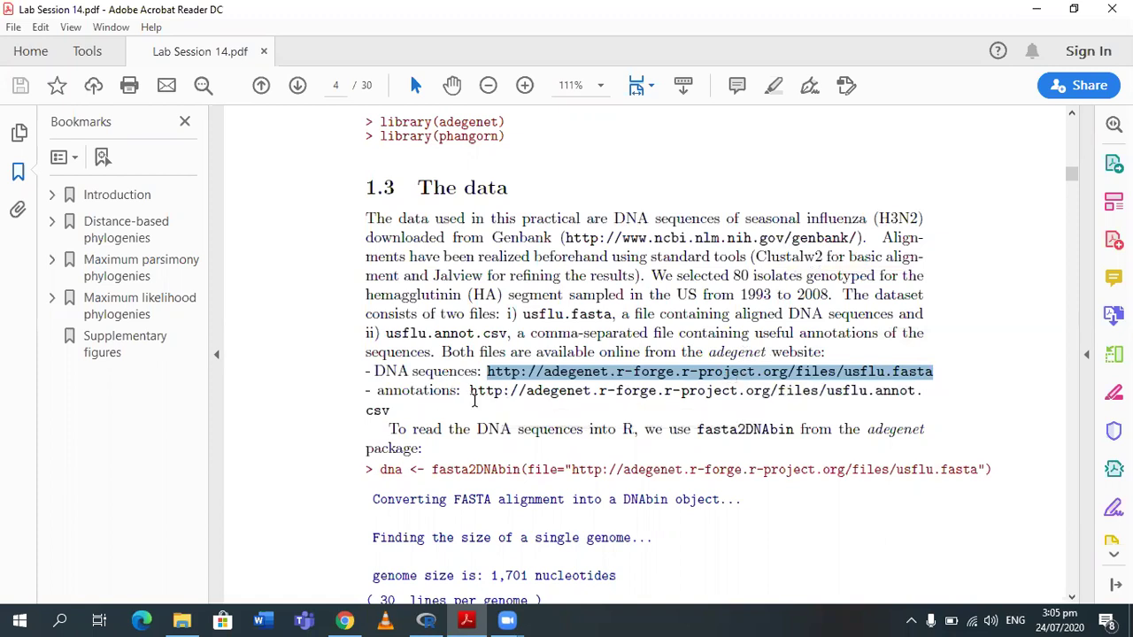
left_click(345, 620)
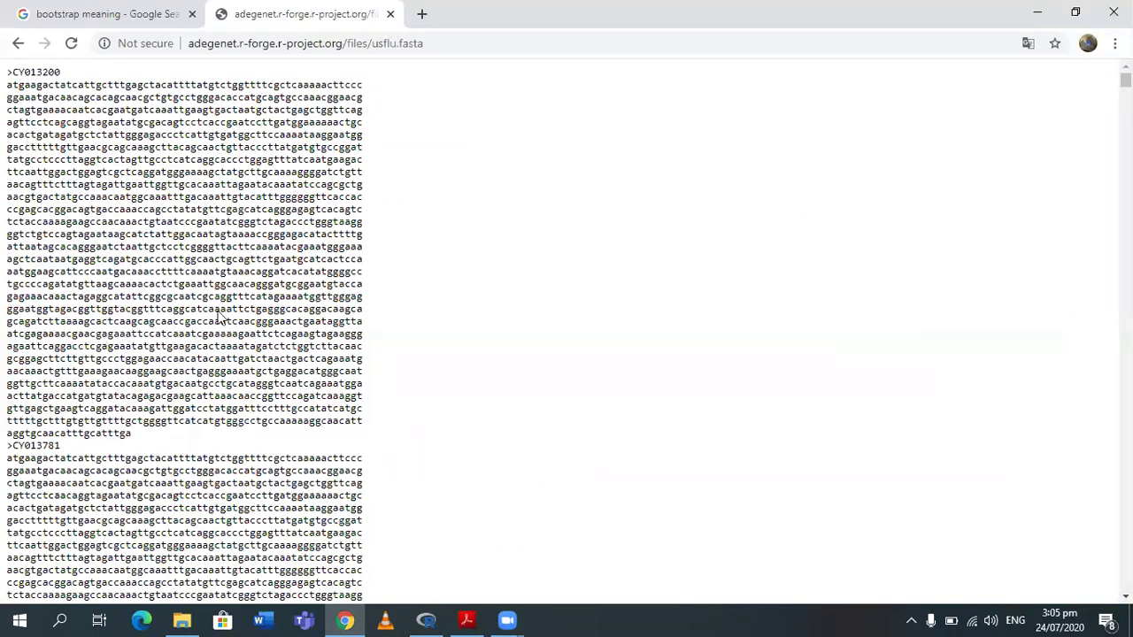
Step: Look through the DNA sequences in usflu.fasta from the first record onward, and return to the PDF
left_click_drag(13, 84, 101, 334)
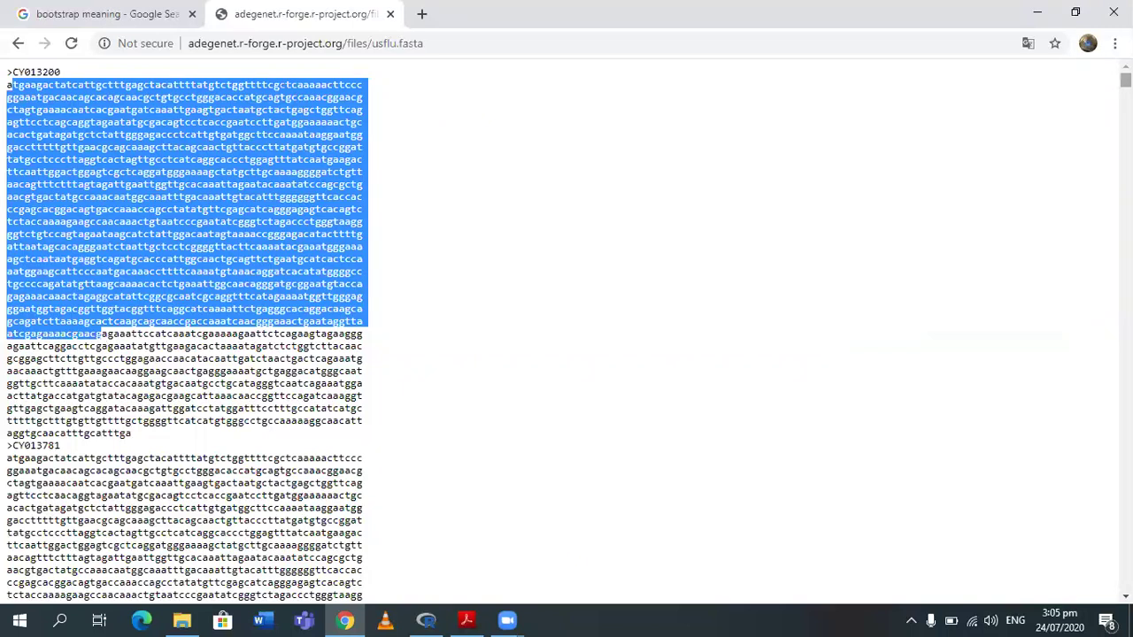
scroll(566, 336, "down", 5)
left_click_drag(1126, 101, 1126, 583)
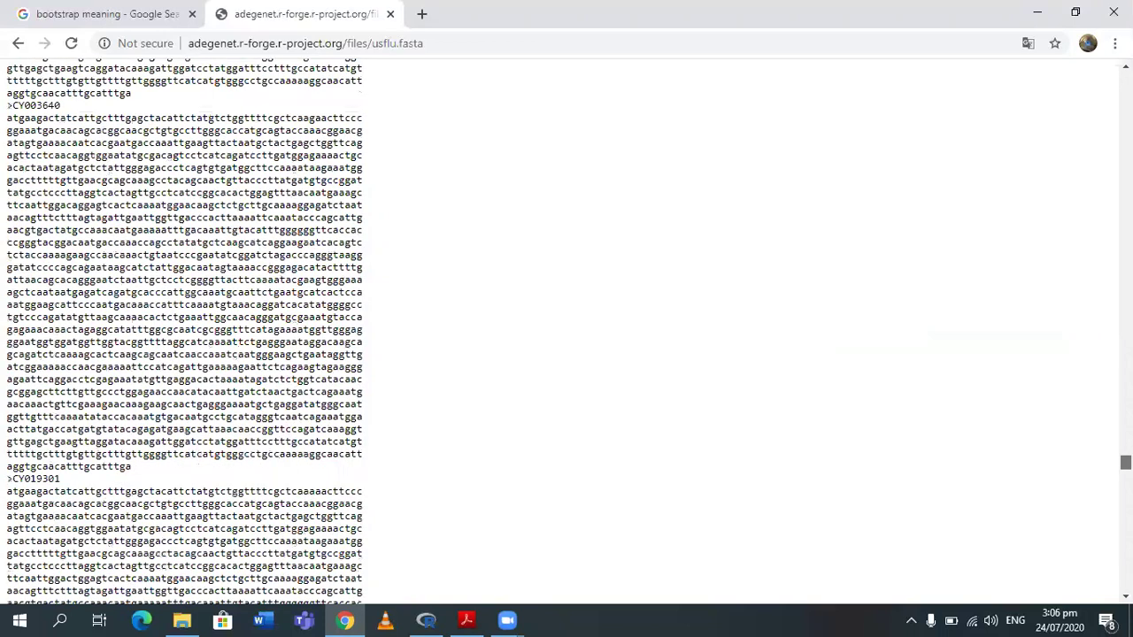
scroll(566, 327, "up", 15)
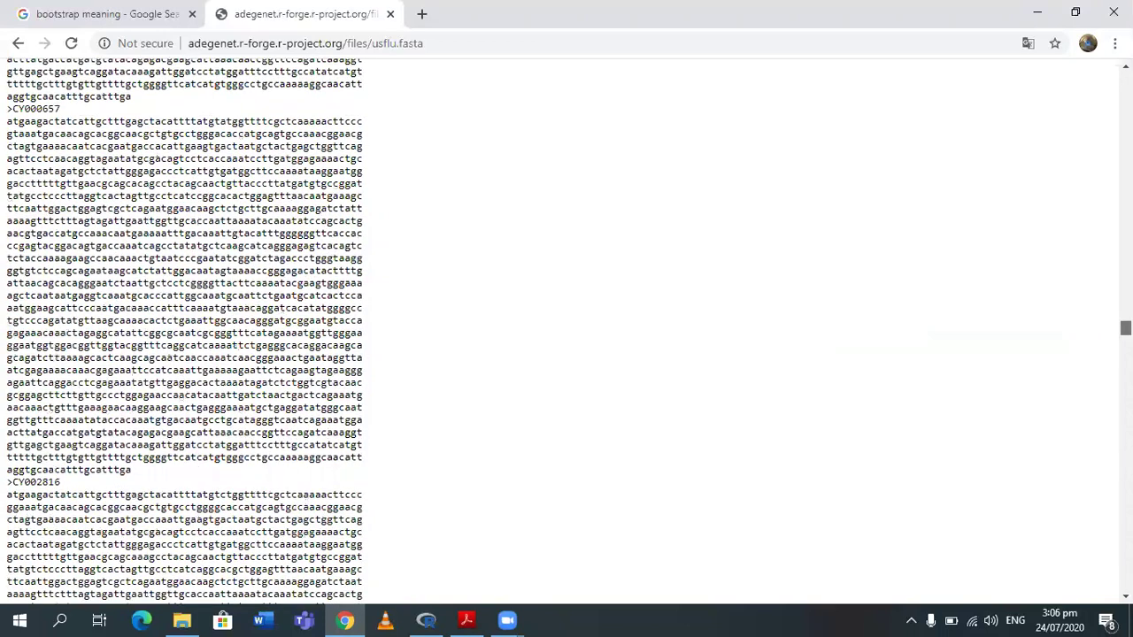
left_click_drag(1126, 327, 1126, 80)
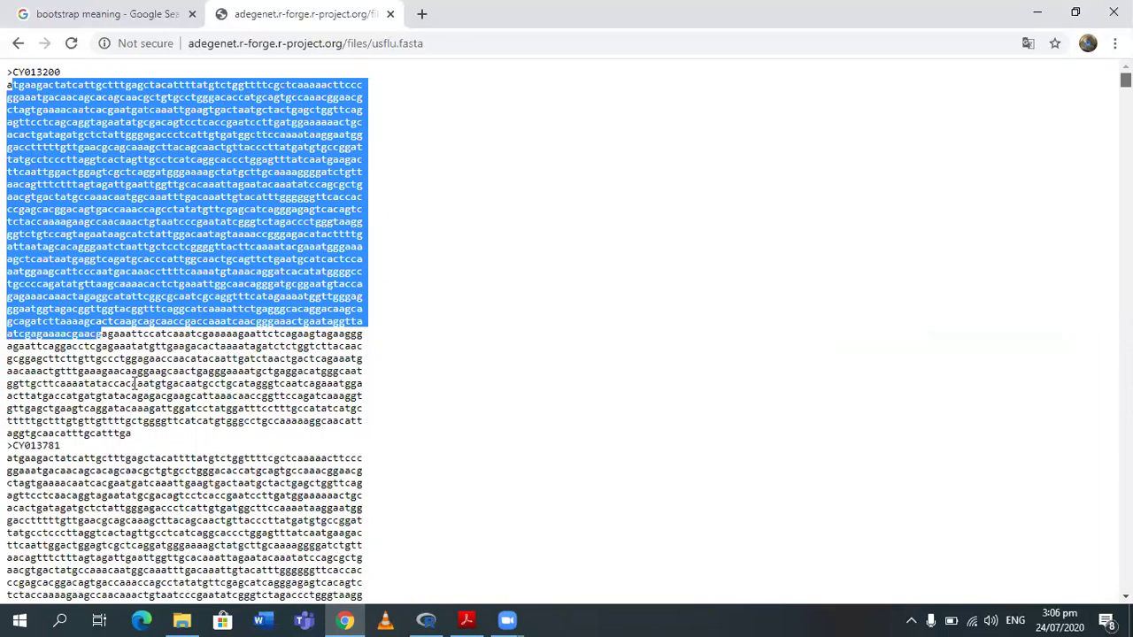
left_click(195, 314)
left_click(466, 619)
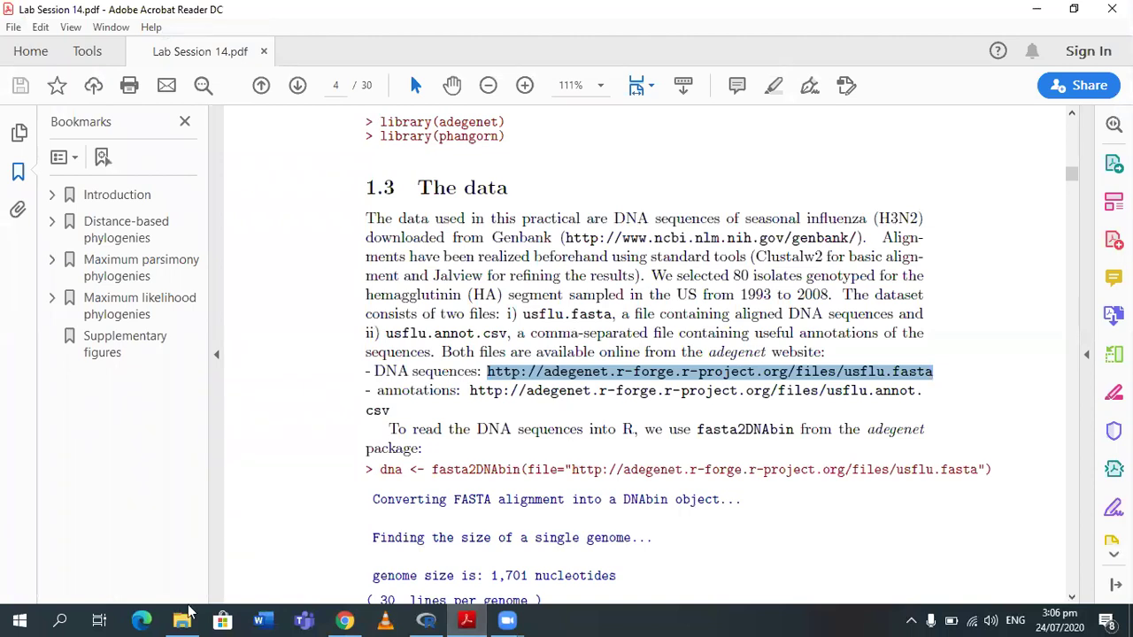
key("alt+Tab")
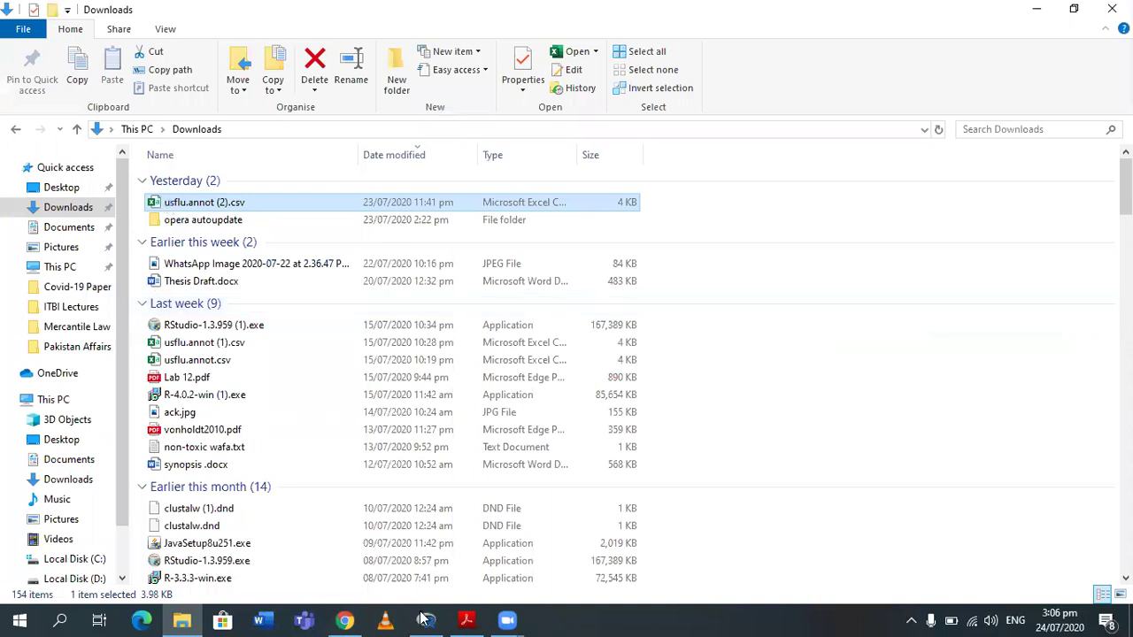
key("F2")
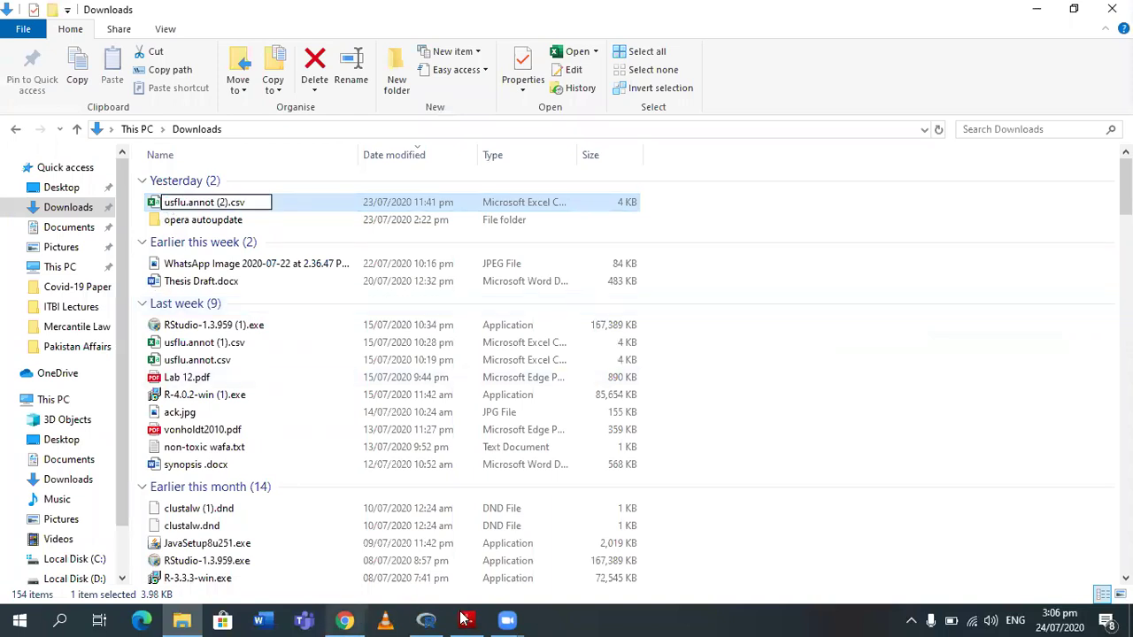
left_click(466, 619)
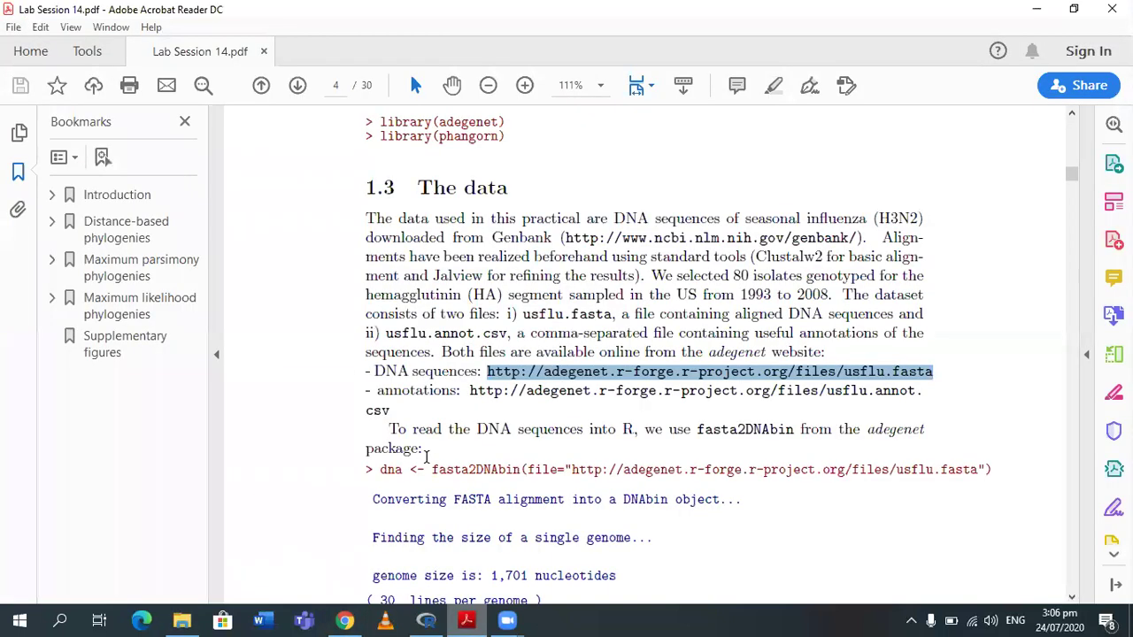
Step: Read the fasta2DNAbin command in section 1.3 that imports usflu.fasta into R, along with its conversion output
left_click(336, 458)
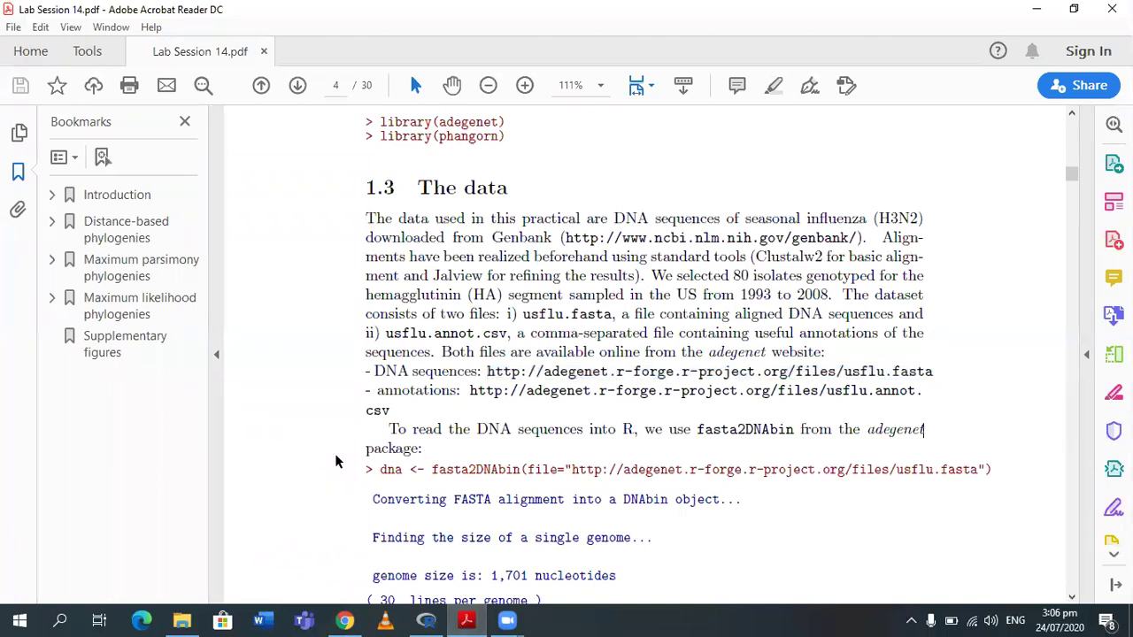
scroll(335, 454, "down", 1)
left_click_drag(375, 423, 710, 430)
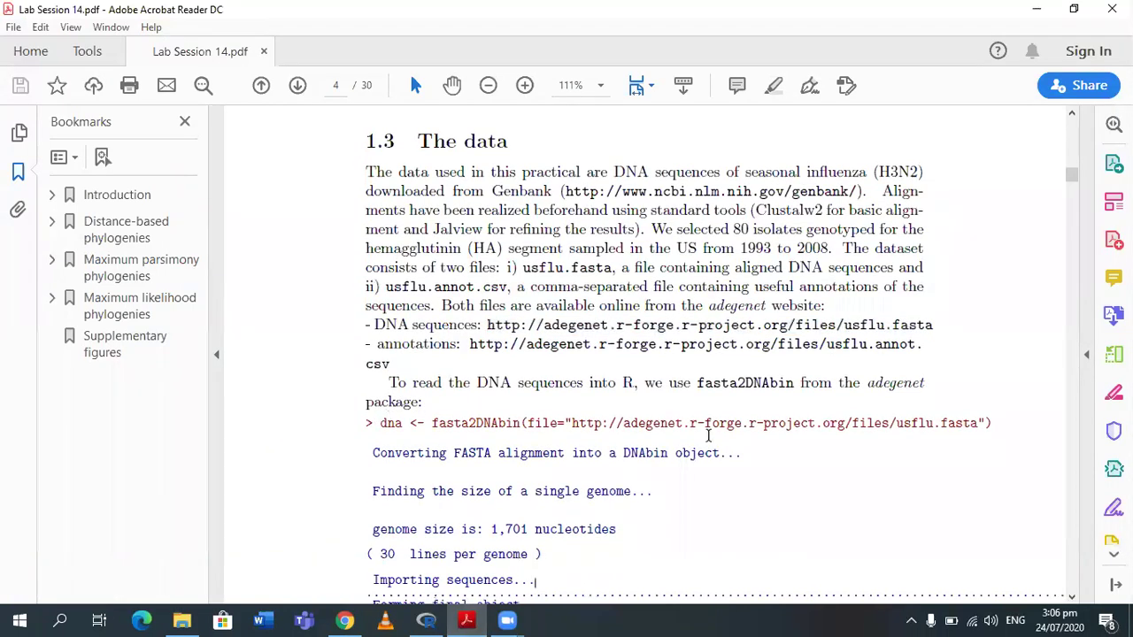
left_click_drag(922, 437, 945, 437)
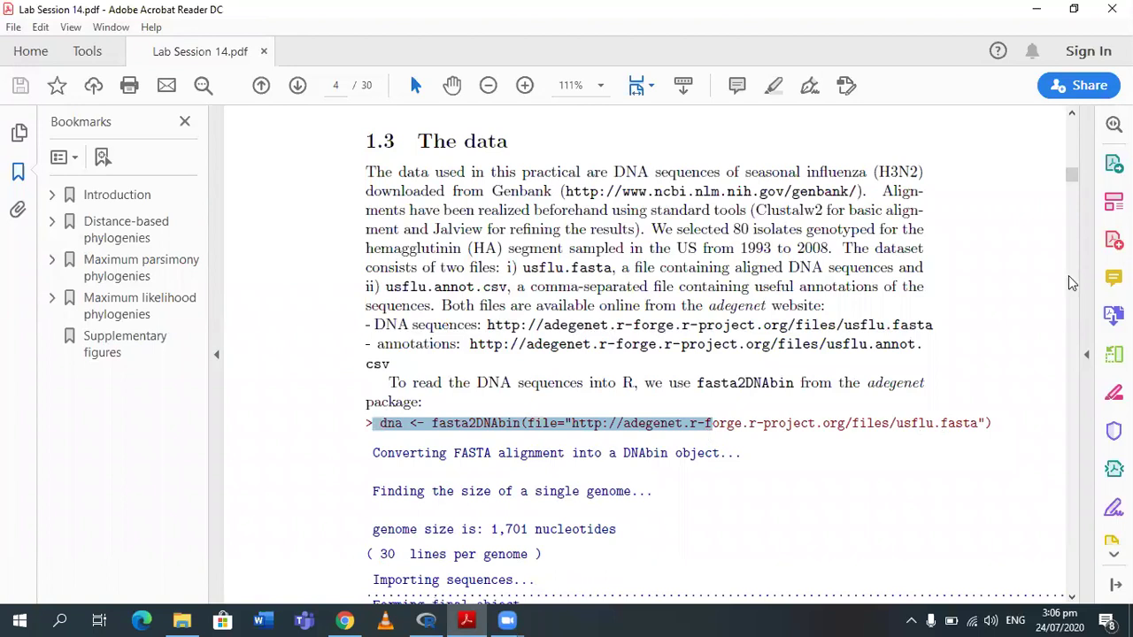
left_click_drag(1073, 177, 1073, 179)
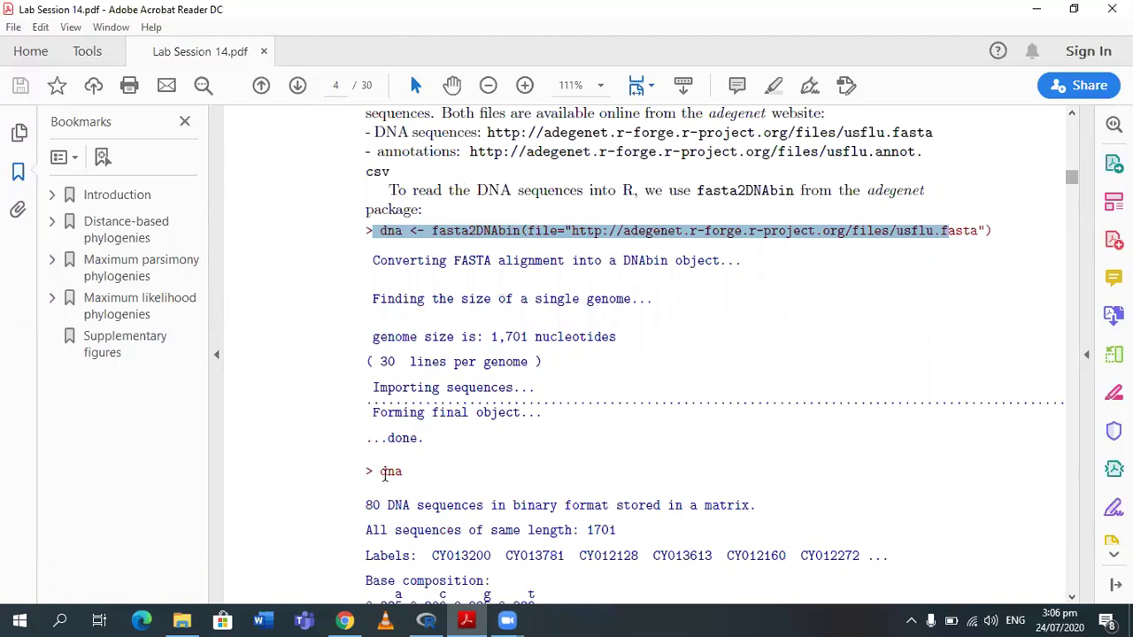
Step: Examine the printed output of the dna object, focusing on the number of sequences and their common length
double_click(506, 506)
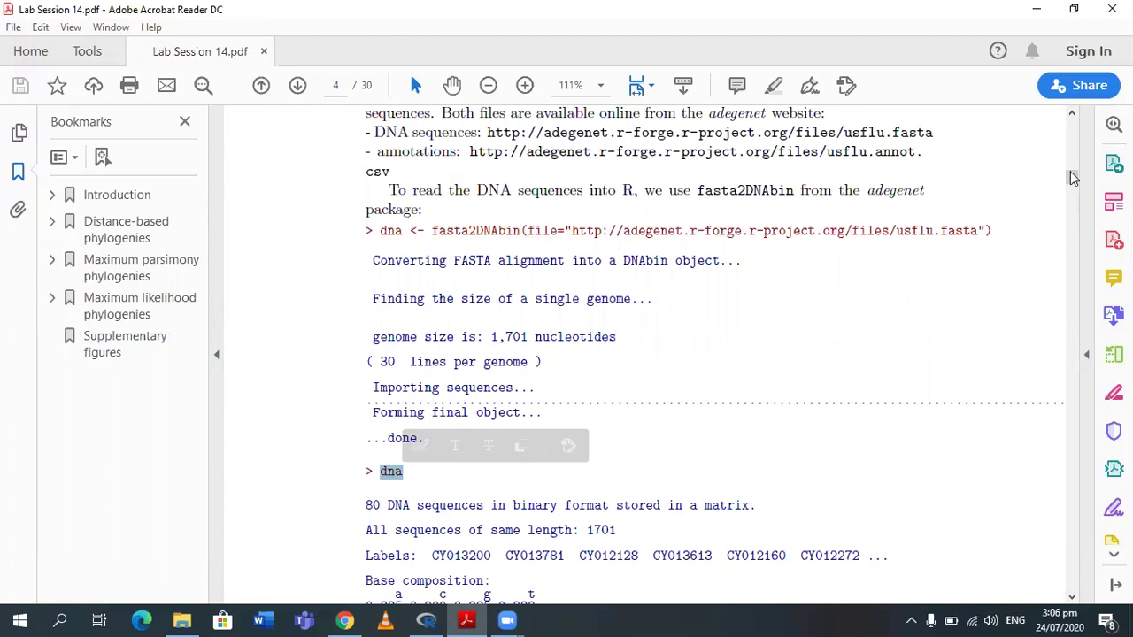
scroll(550, 340, "down", 3)
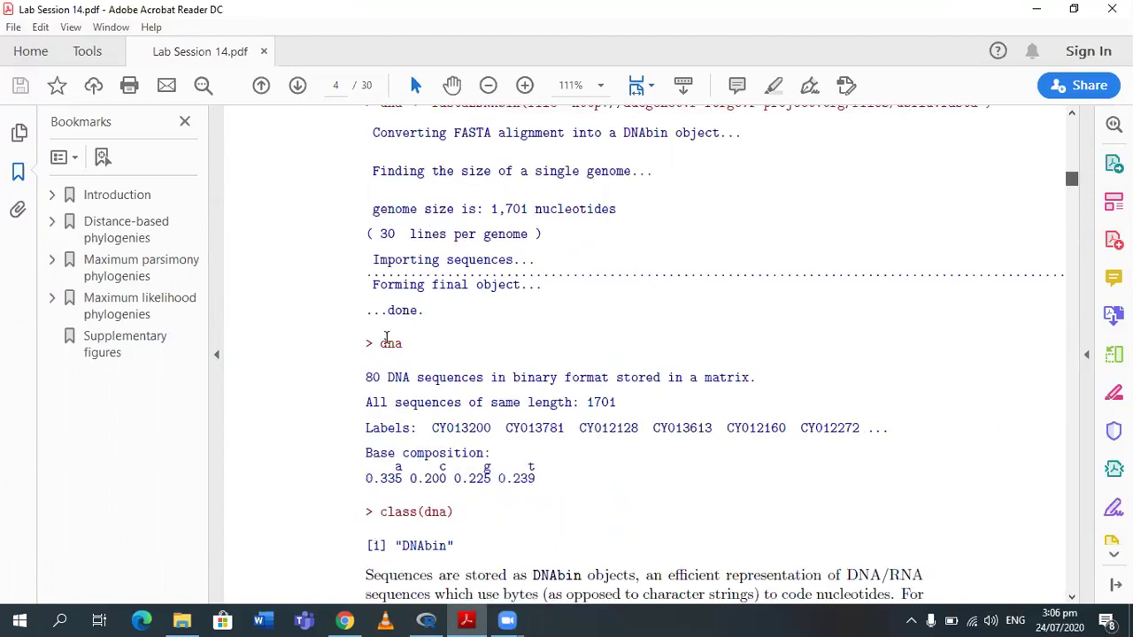
scroll(386, 339, "down", 2)
left_click_drag(442, 337, 632, 335)
left_click(547, 341)
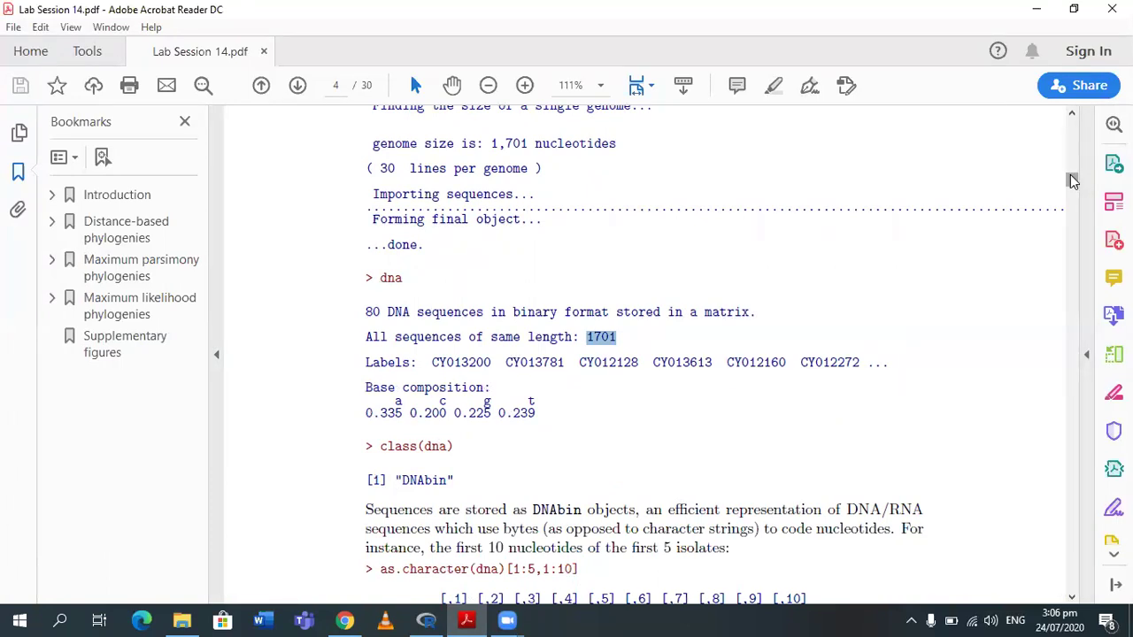
Step: Read how sequences are stored as DNAbin objects, comparing the as.character(dna) example with the raw-byte coding of nucleotides
left_click_drag(1072, 180, 1072, 184)
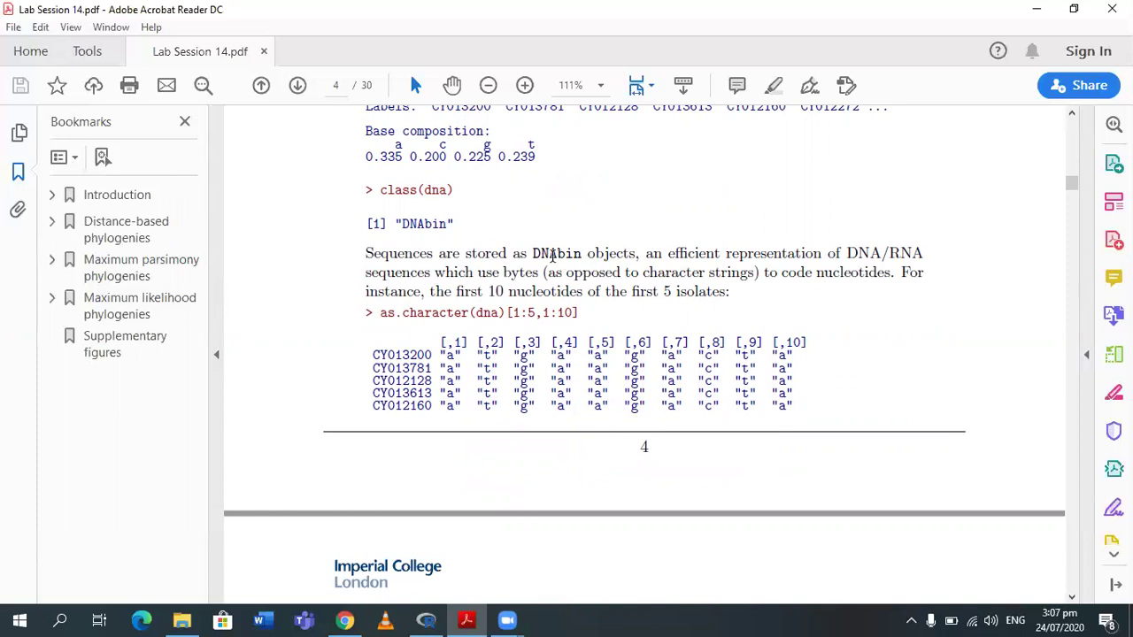
left_click_drag(634, 253, 534, 255)
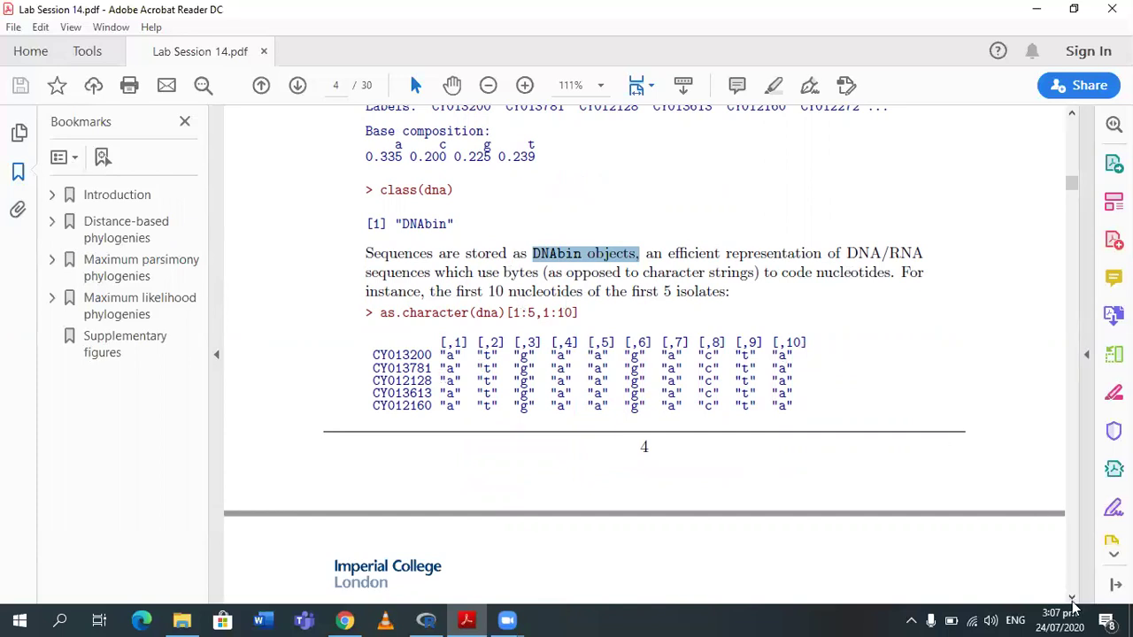
left_click_drag(1068, 185, 1072, 195)
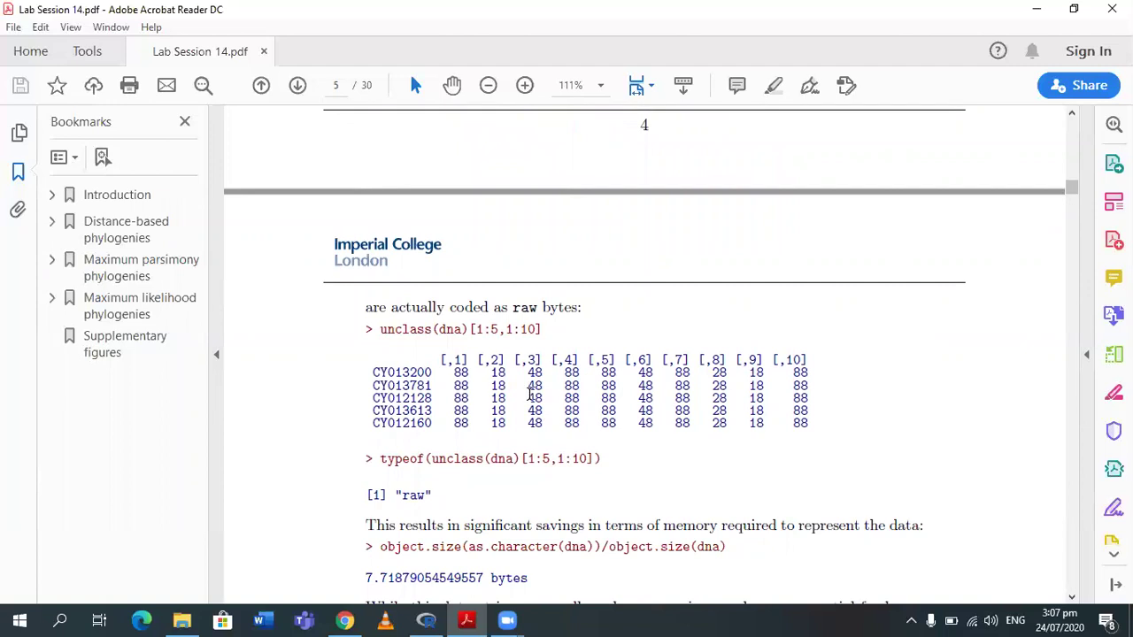
left_click_drag(1076, 195, 1075, 191)
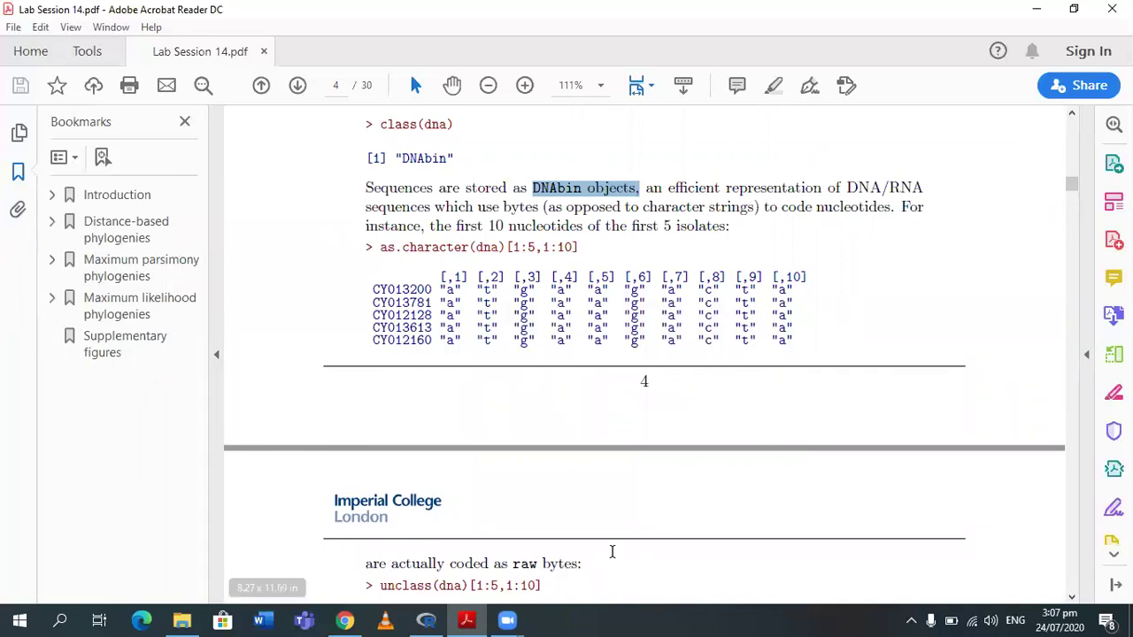
left_click_drag(612, 557, 523, 487)
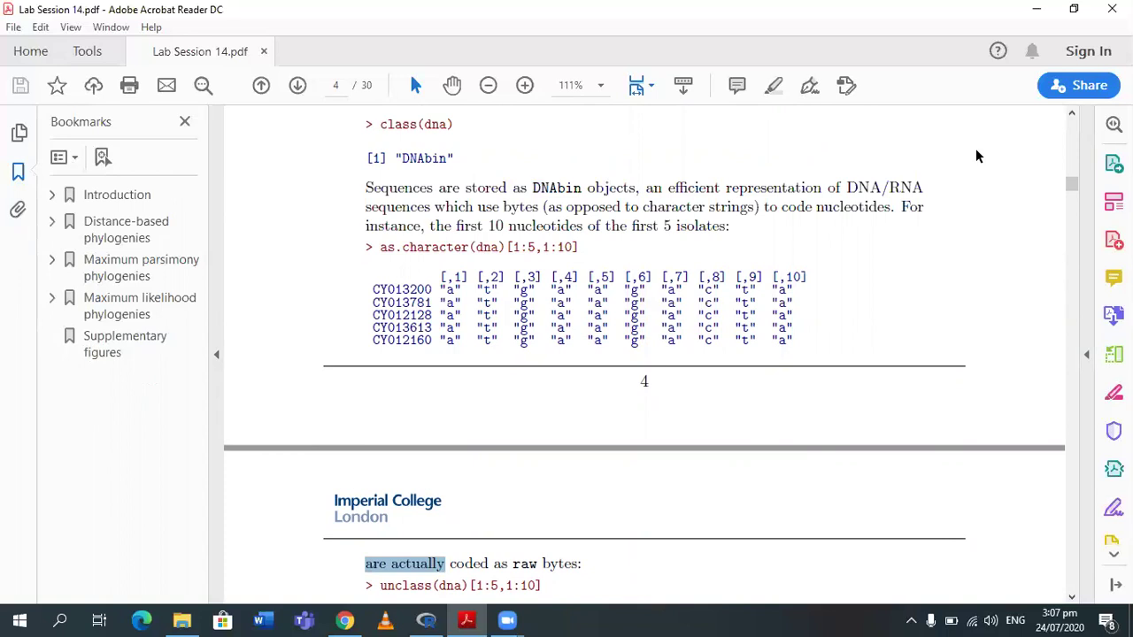
left_click(1075, 184)
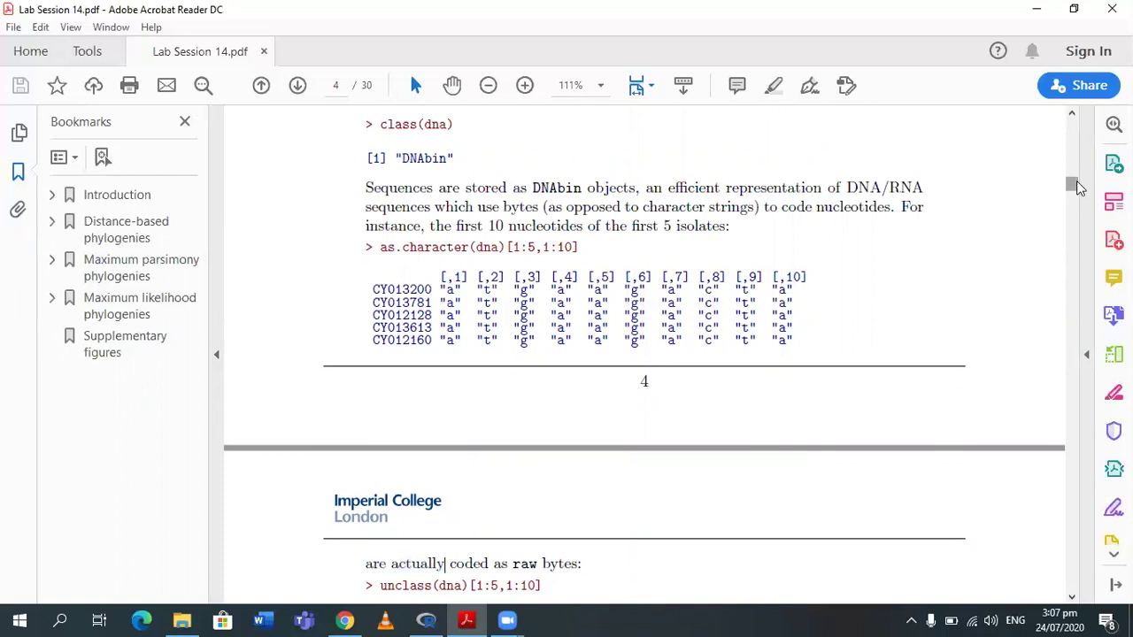
Step: Study the unclass(dna) raw-byte table and read the passage on memory savings from this representation
scroll(1076, 182, "down", 3)
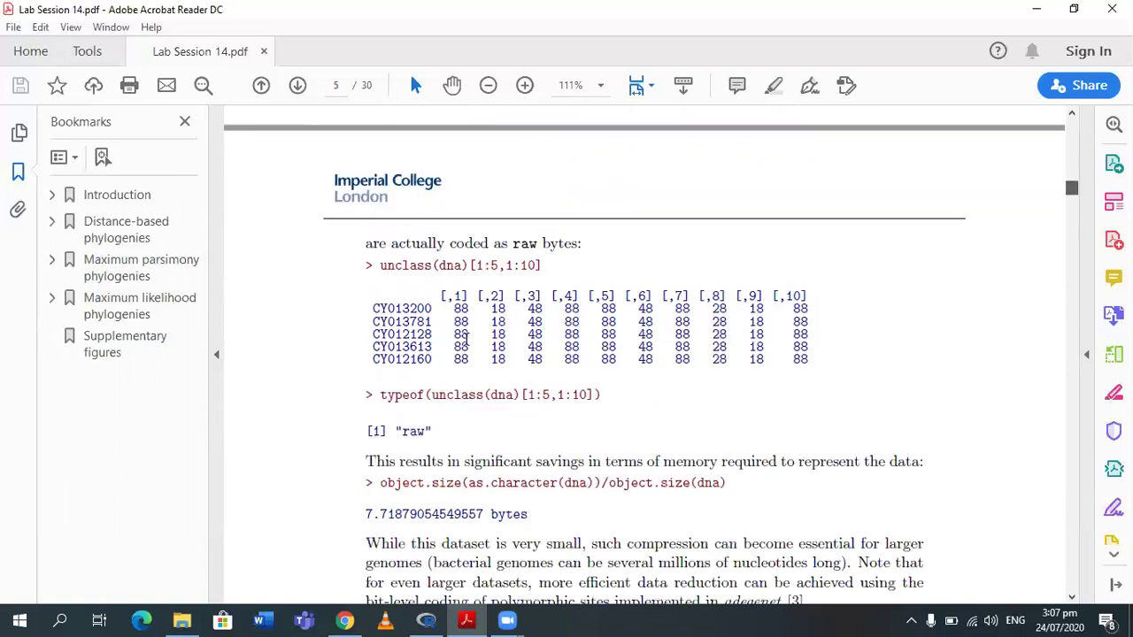
left_click_drag(649, 356, 658, 402)
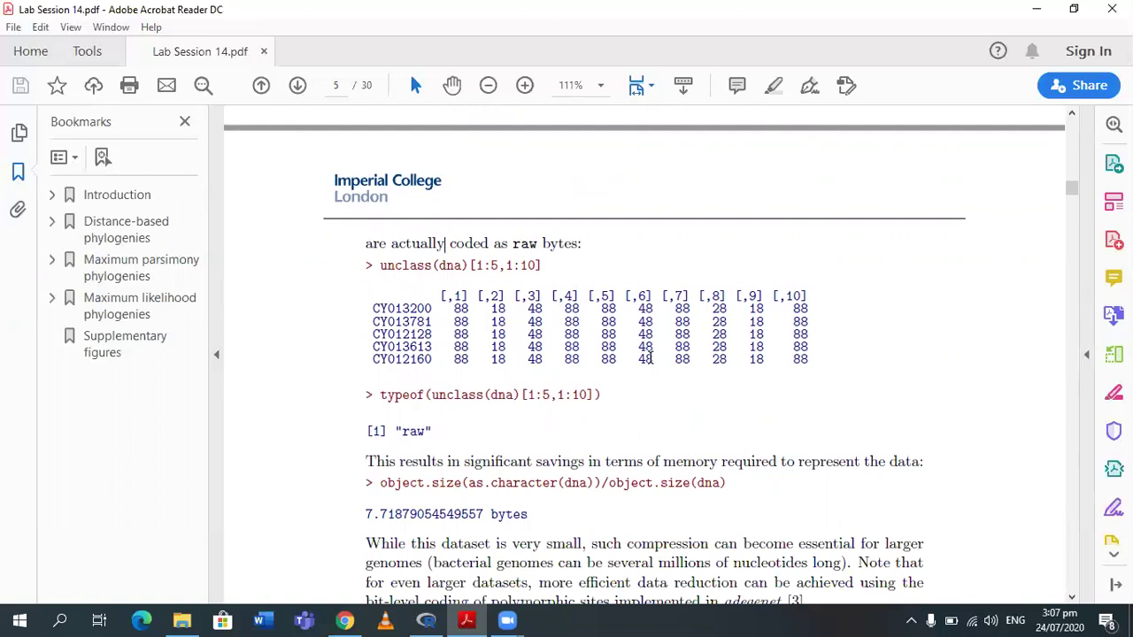
left_click(1089, 203)
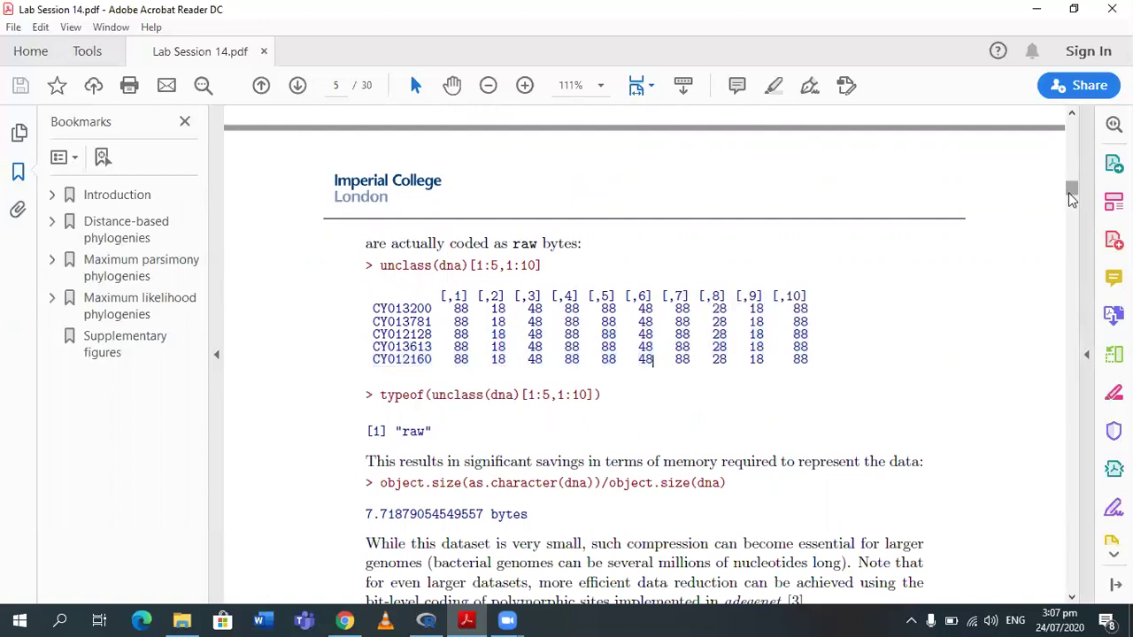
scroll(1070, 194, "down", 3)
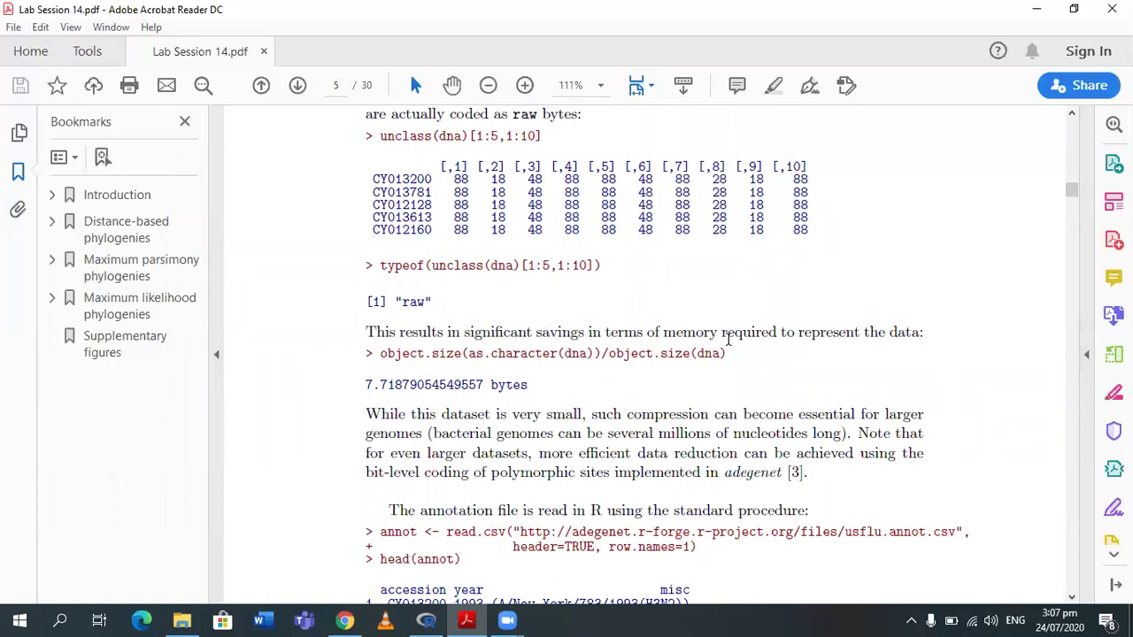
left_click_drag(728, 341, 397, 335)
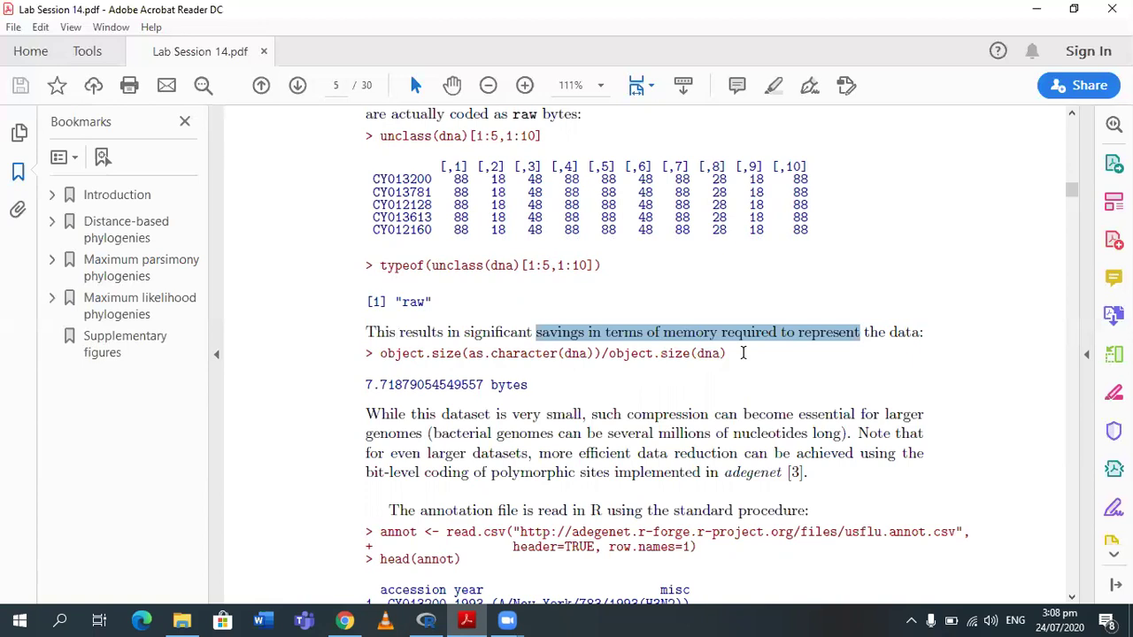
left_click_drag(1076, 200, 1076, 202)
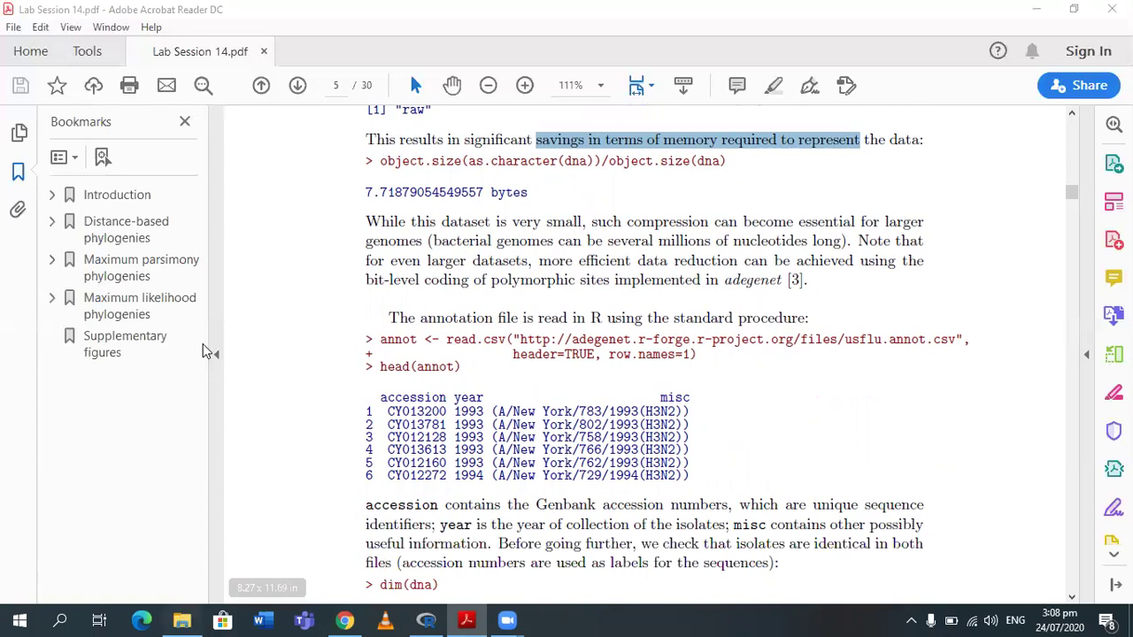
Step: Try to open usflu.annot (2).csv from the Downloads folder, and return to the PDF
key("alt+Tab")
left_click(191, 202)
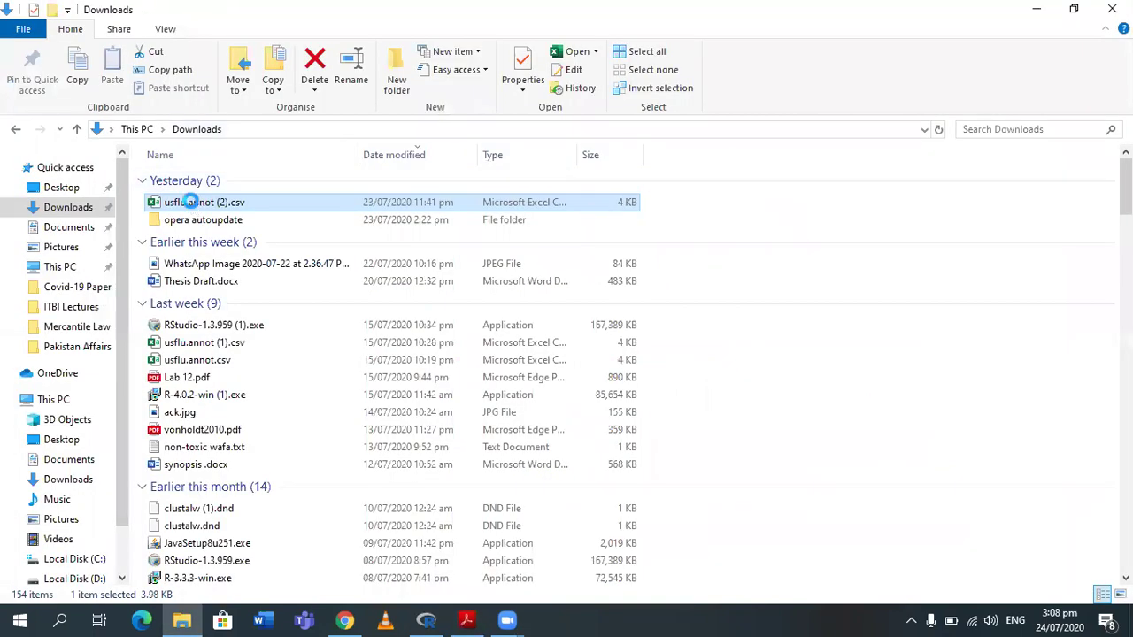
left_click(189, 202)
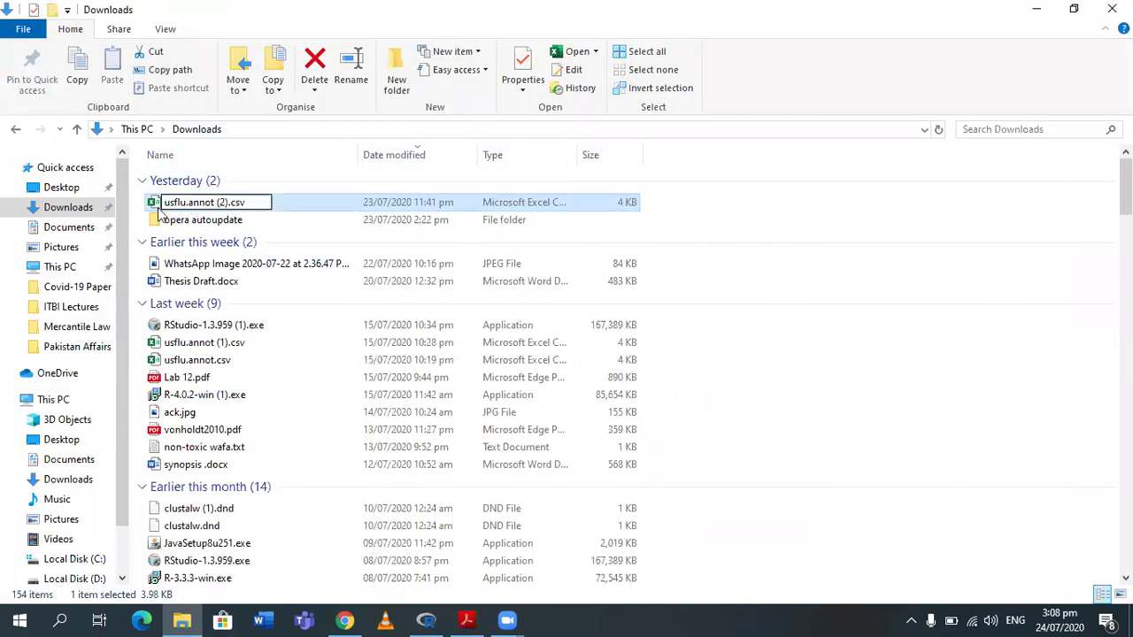
left_click(158, 206)
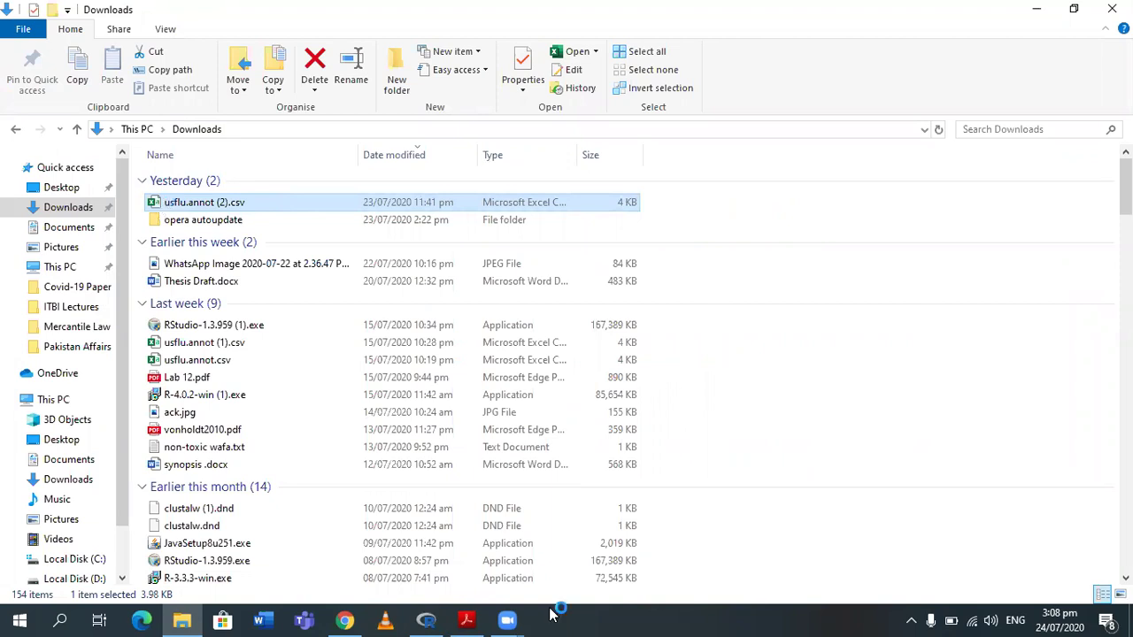
left_click(477, 623)
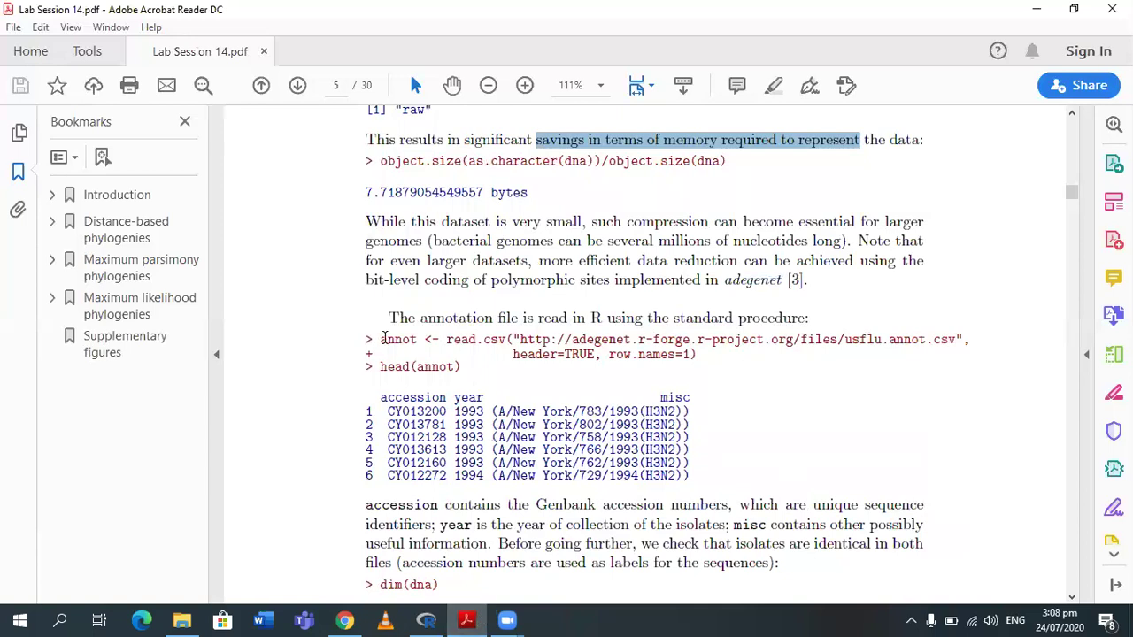
Step: Read the read.csv command for the annotation file and examine the accession entries in the head(annot) output
left_click_drag(639, 357, 462, 379)
left_click(462, 366)
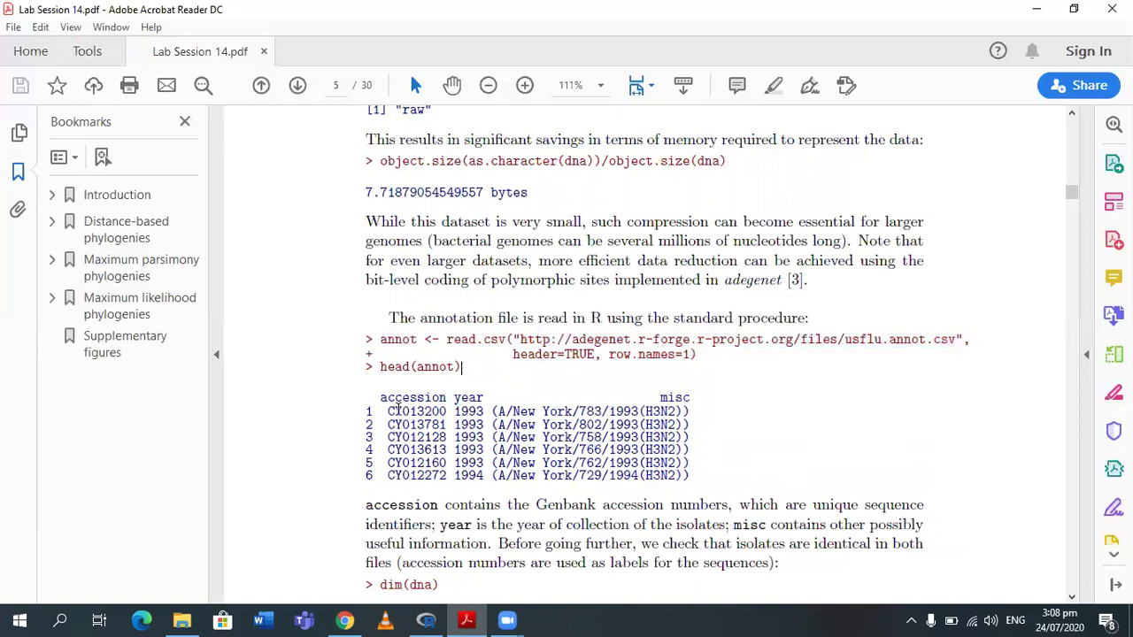
left_click_drag(389, 409, 447, 456)
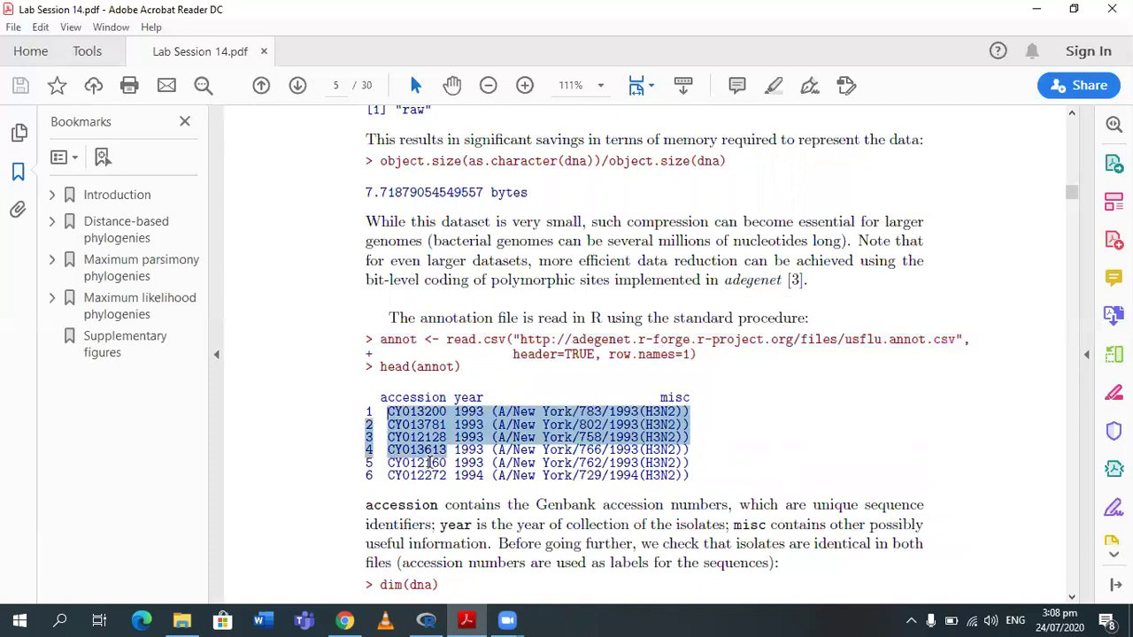
left_click(457, 413)
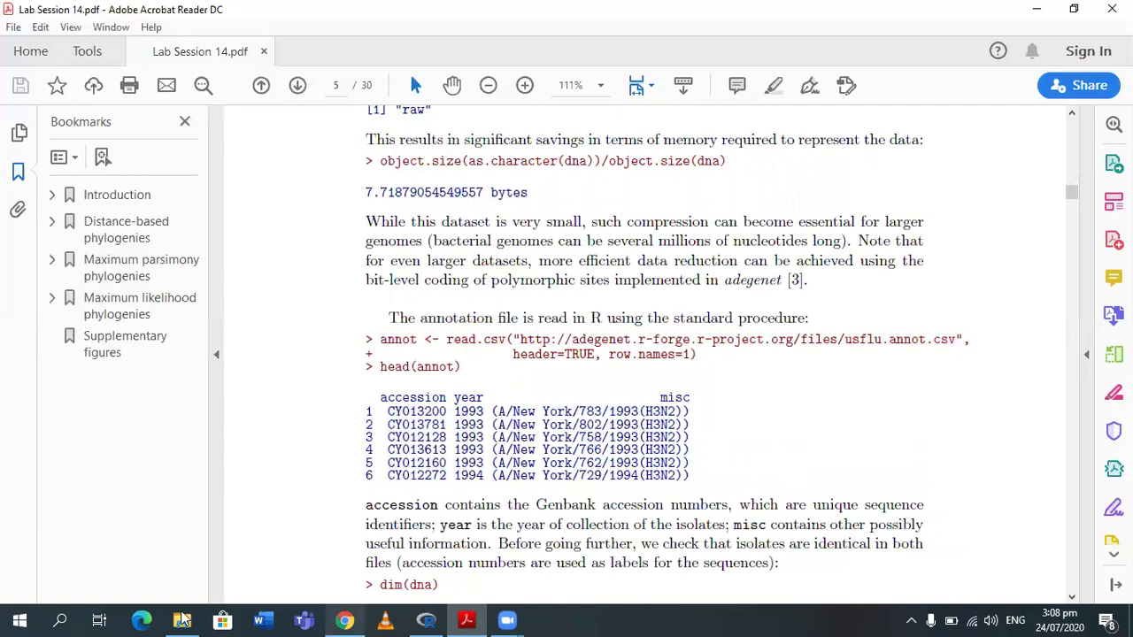
Step: Open usflu.annot (2).csv from Downloads in Excel, review its accession, year and misc columns, and return to the PDF
key("alt+Tab")
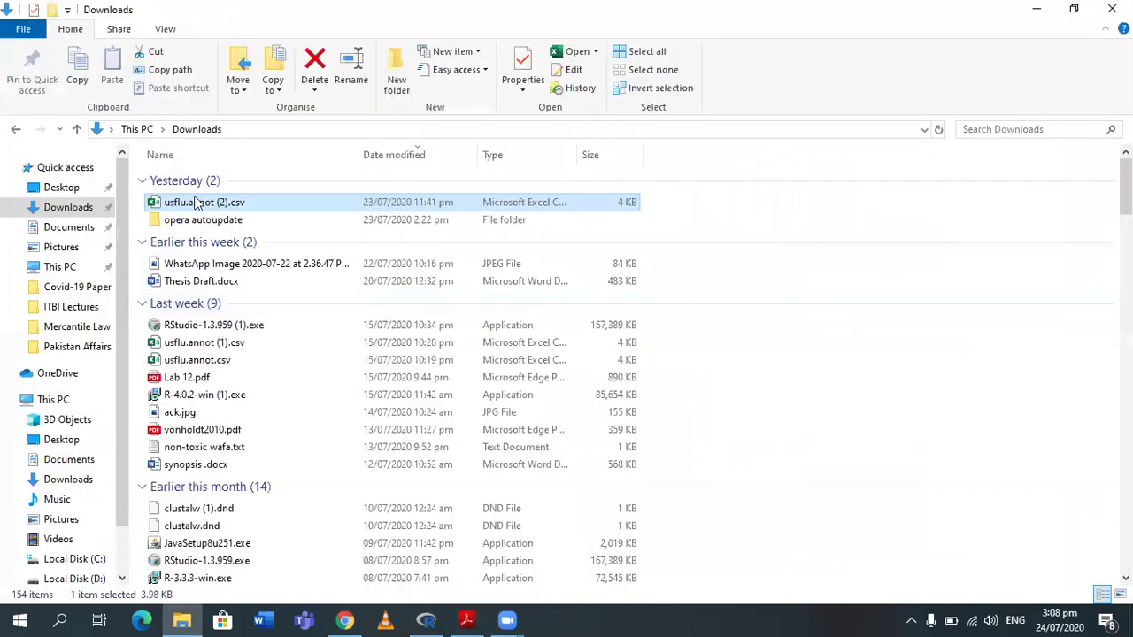
double_click(193, 202)
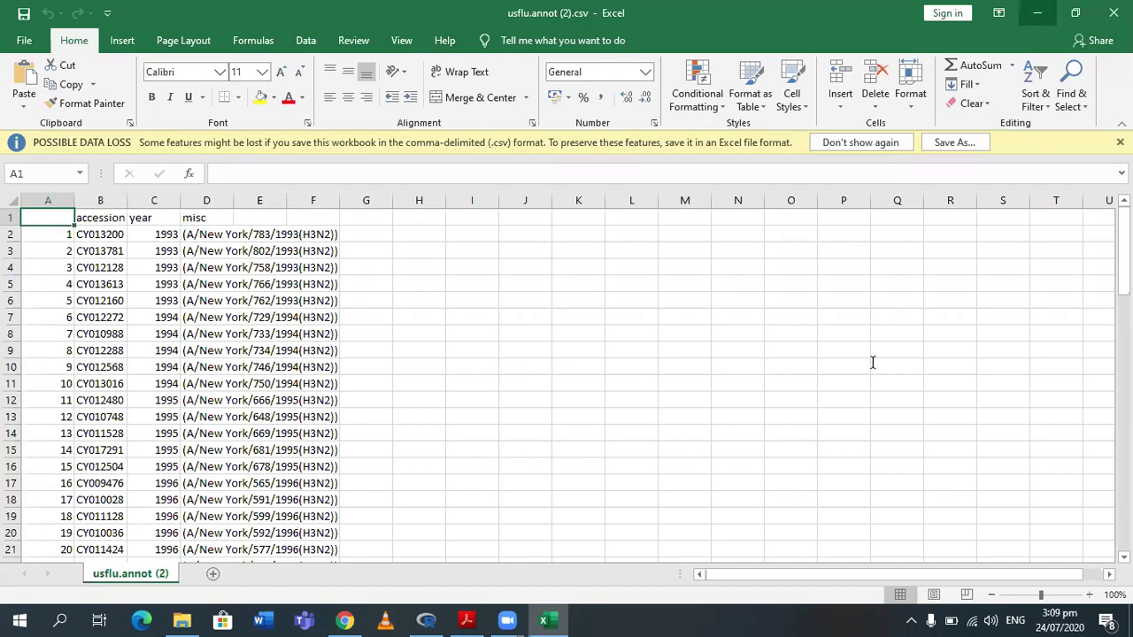
key("alt+Tab")
Step: Compare the dim(dna) and dim(annot) results in the PDF, and continue to section 2, Distance-based phylogenies
scroll(860, 411, "down", 5)
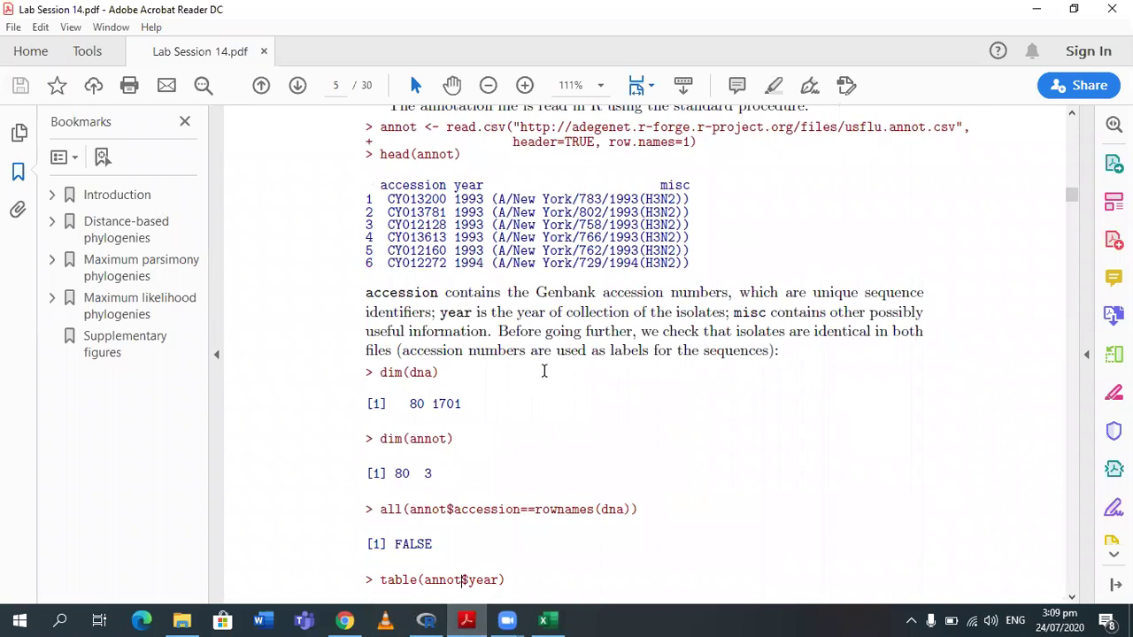
mouse_move(396, 373)
left_mouse_down()
mouse_move(444, 374)
mouse_move(489, 408)
left_mouse_up()
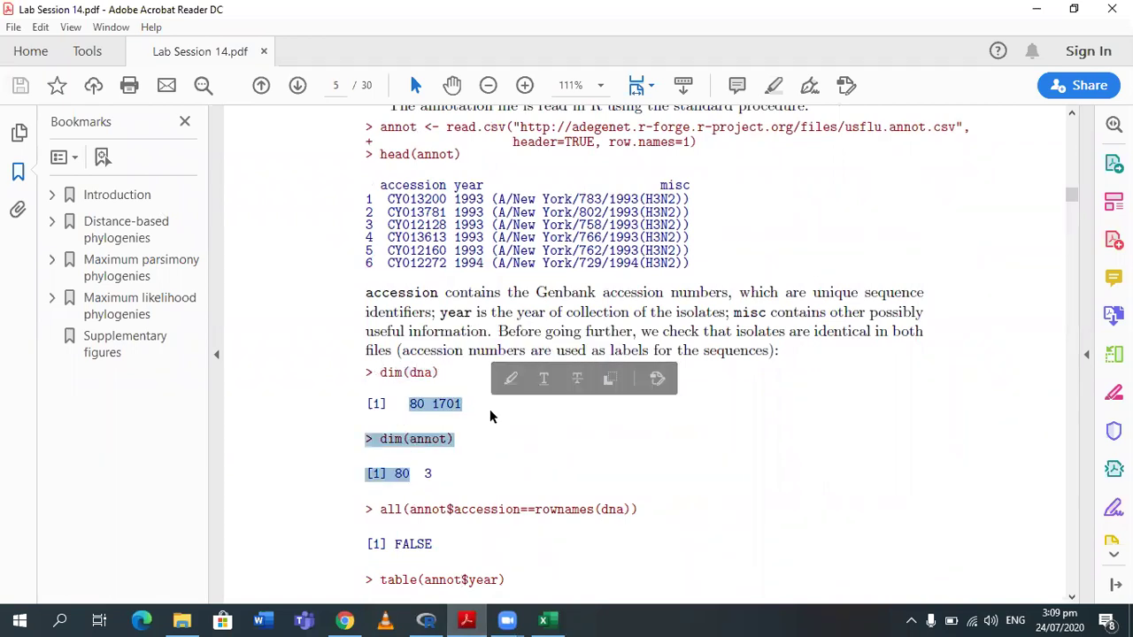
left_click(489, 409)
left_click(423, 403)
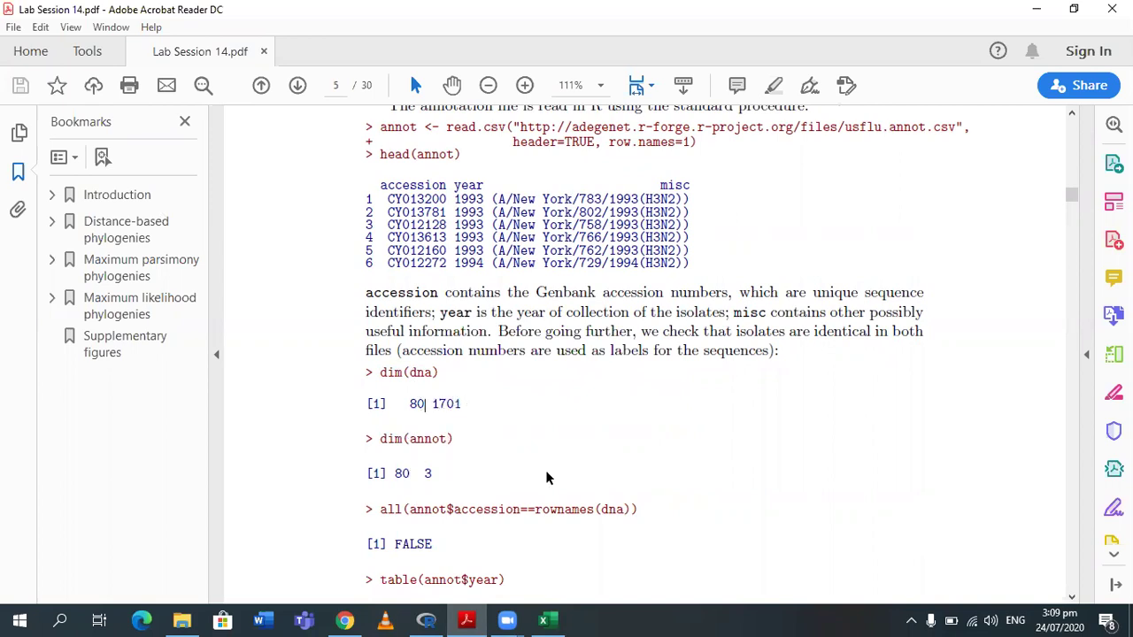
key("Down")
scroll(547, 472, "down", 8)
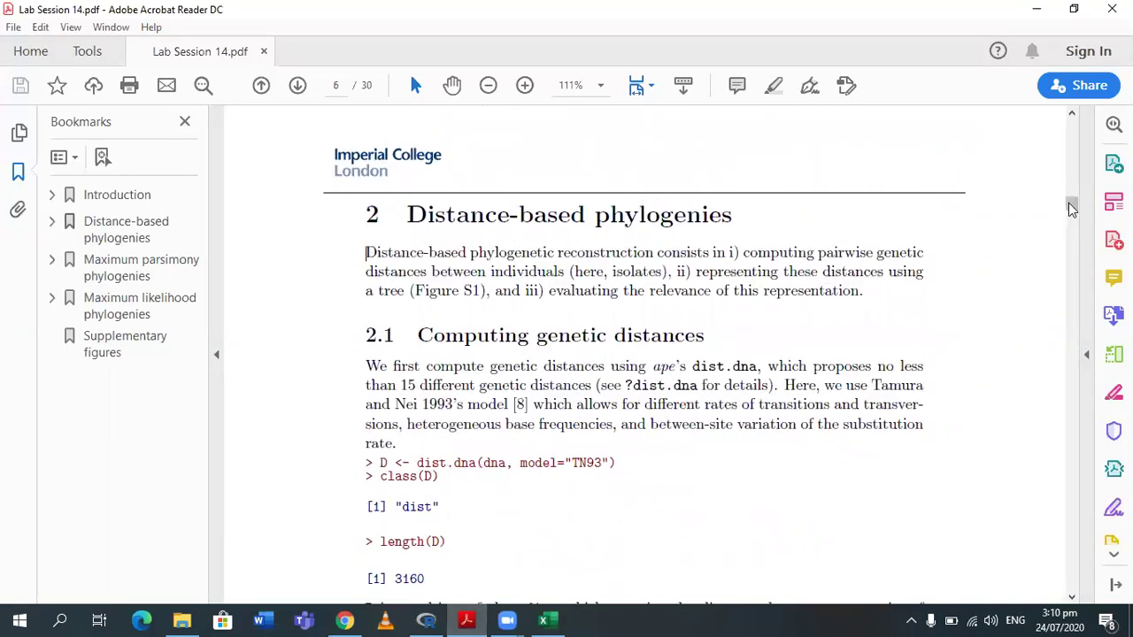
Step: Go back to the table(annot$year) output on page 5 and examine the number of isolates per year
scroll(1069, 203, "up", 5)
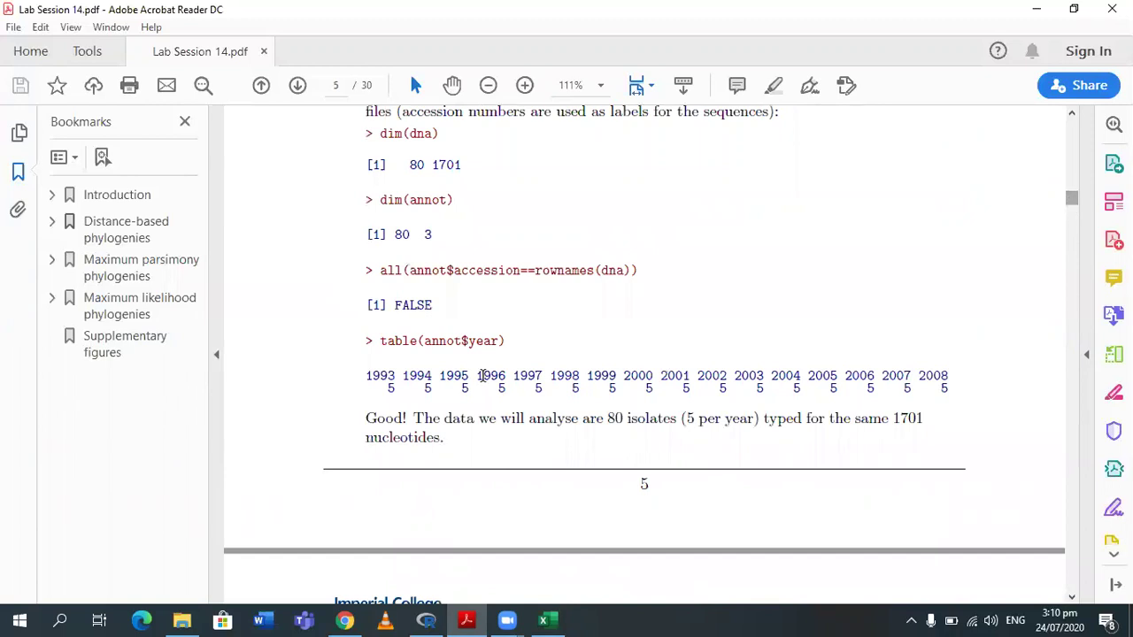
left_click_drag(370, 371, 399, 376)
left_click(383, 379)
triple_click(392, 379)
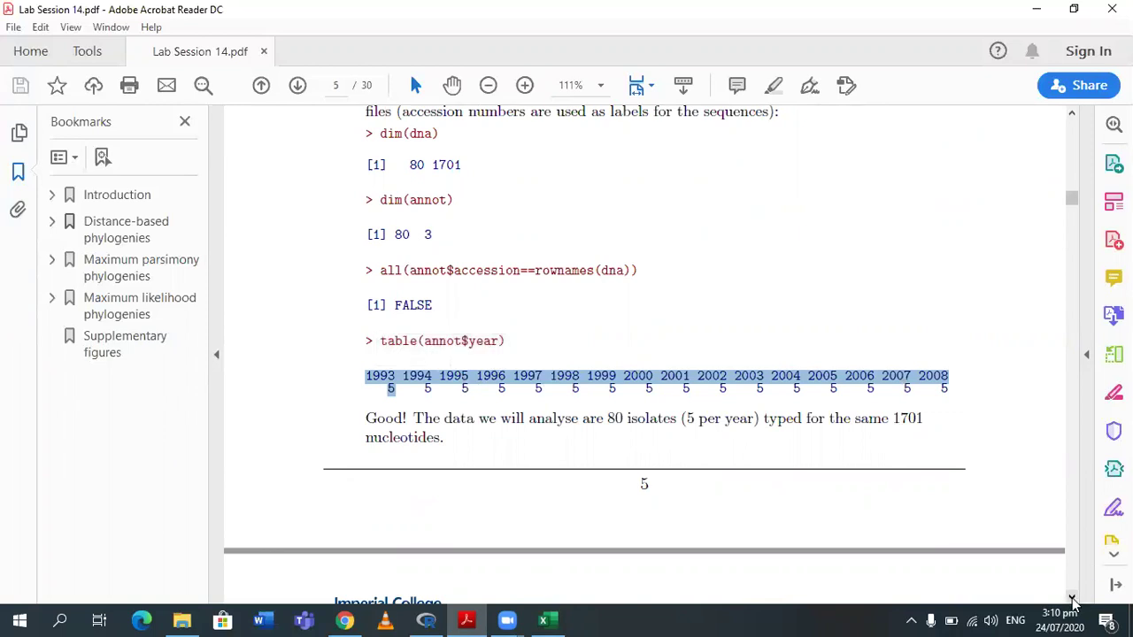
Step: Read section 2.1, Computing genetic distances, focusing on the dist.dna command with model="TN93" and the class(D) check
scroll(1072, 600, "down", 8)
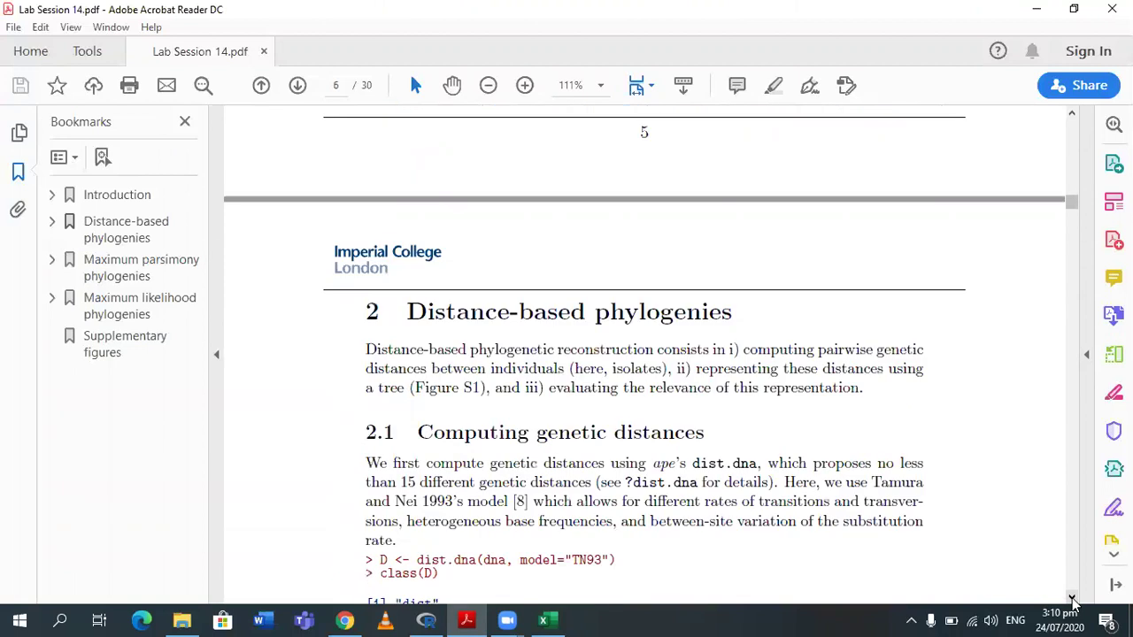
scroll(1072, 600, "down", 3)
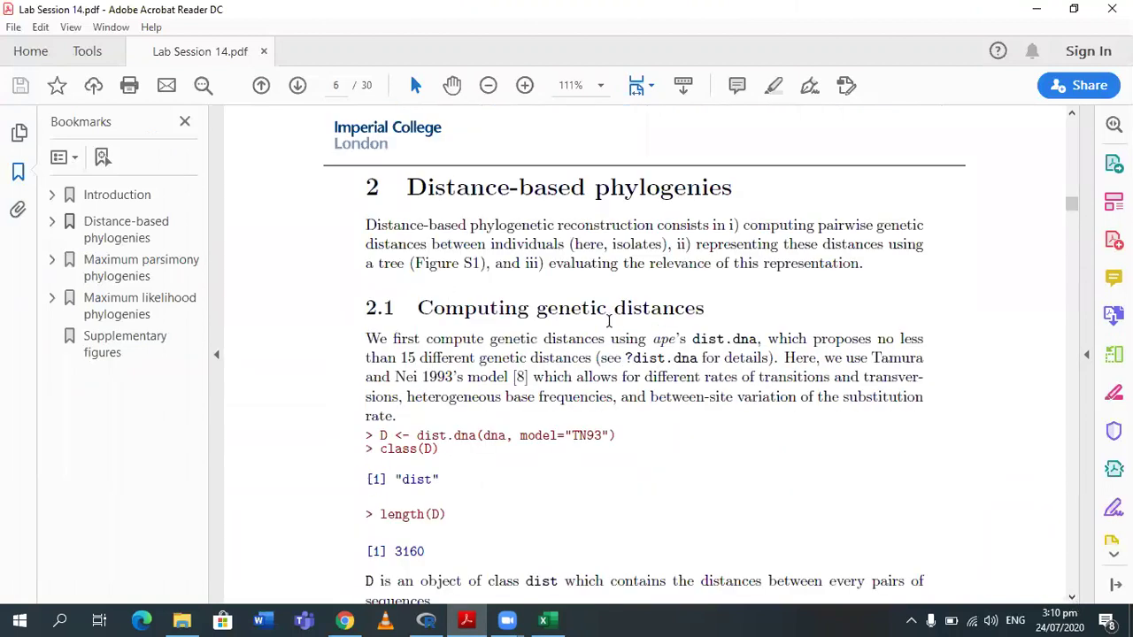
left_click_drag(418, 308, 608, 308)
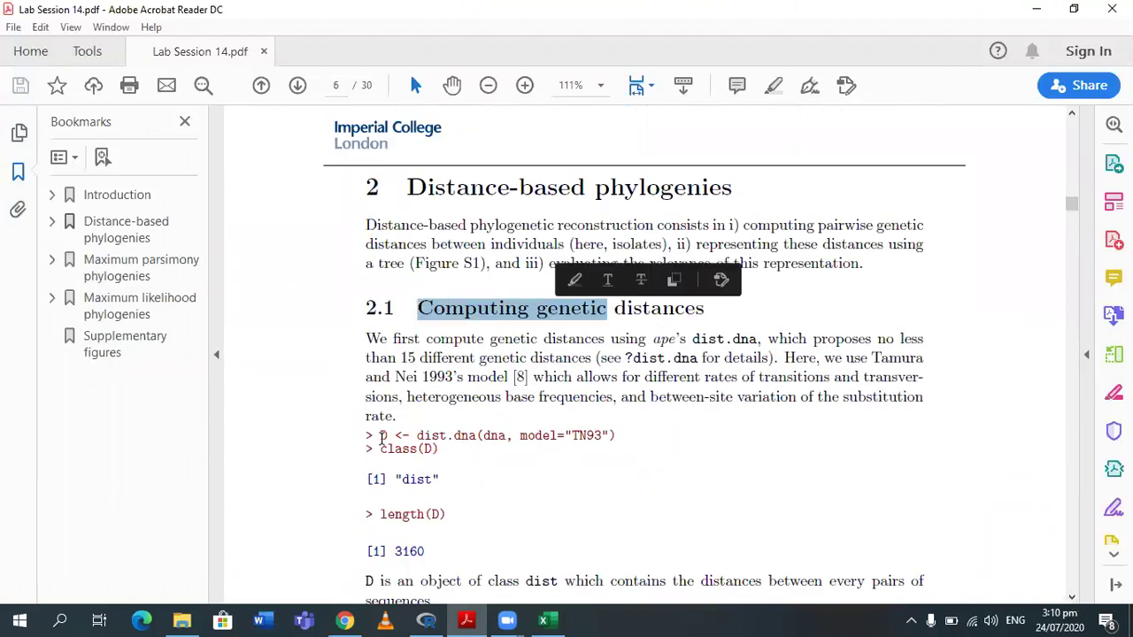
left_click_drag(449, 414, 454, 447)
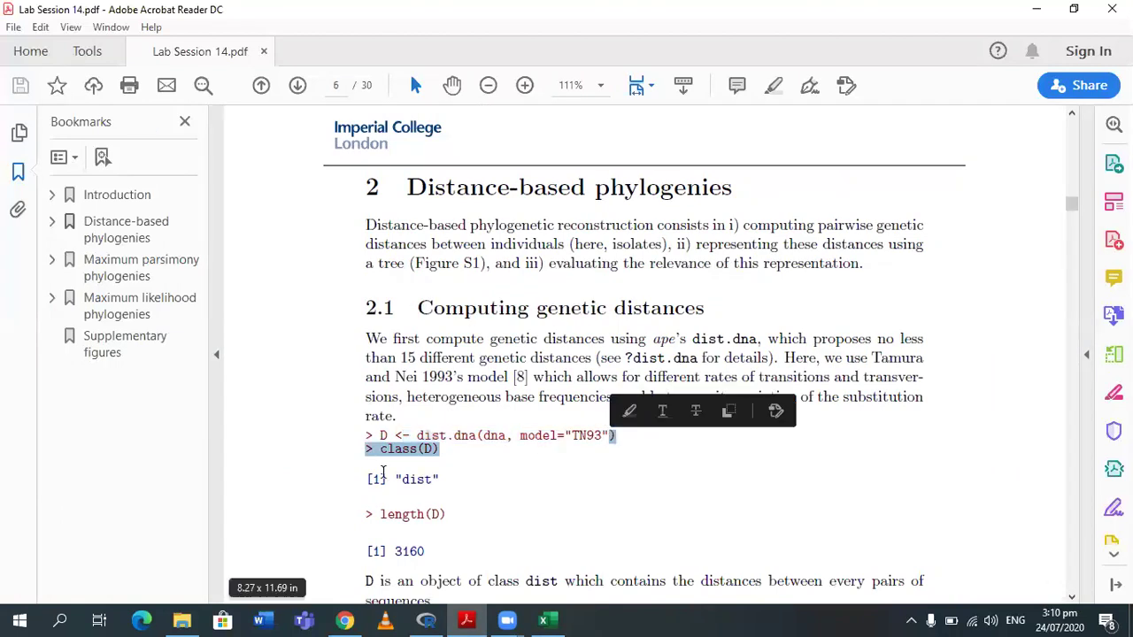
left_click(483, 506)
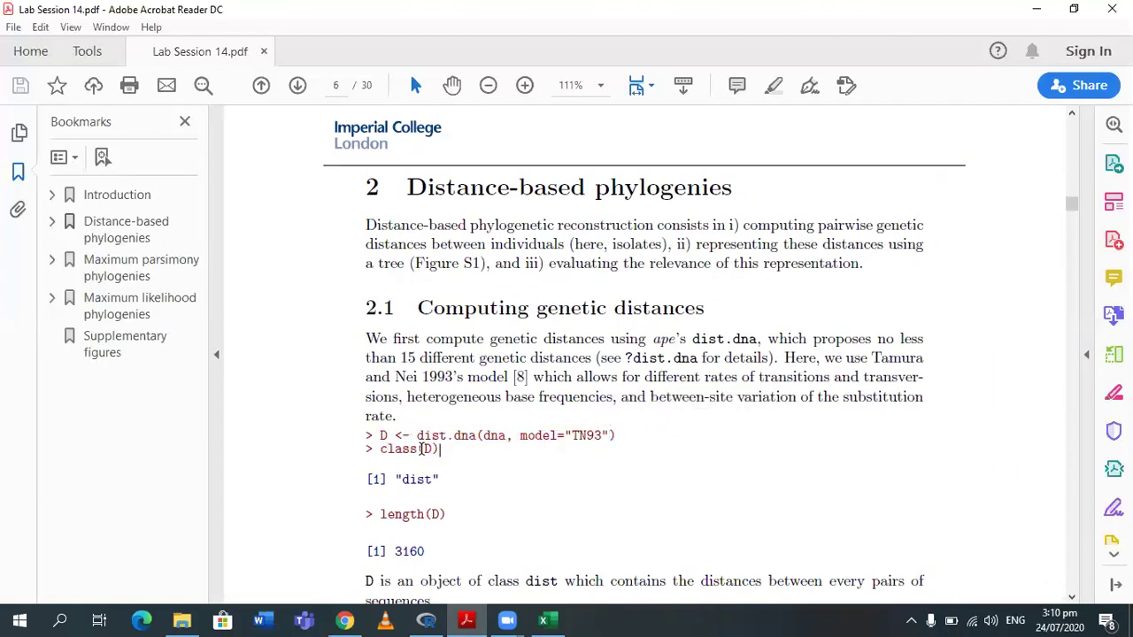
left_click_drag(421, 448, 434, 448)
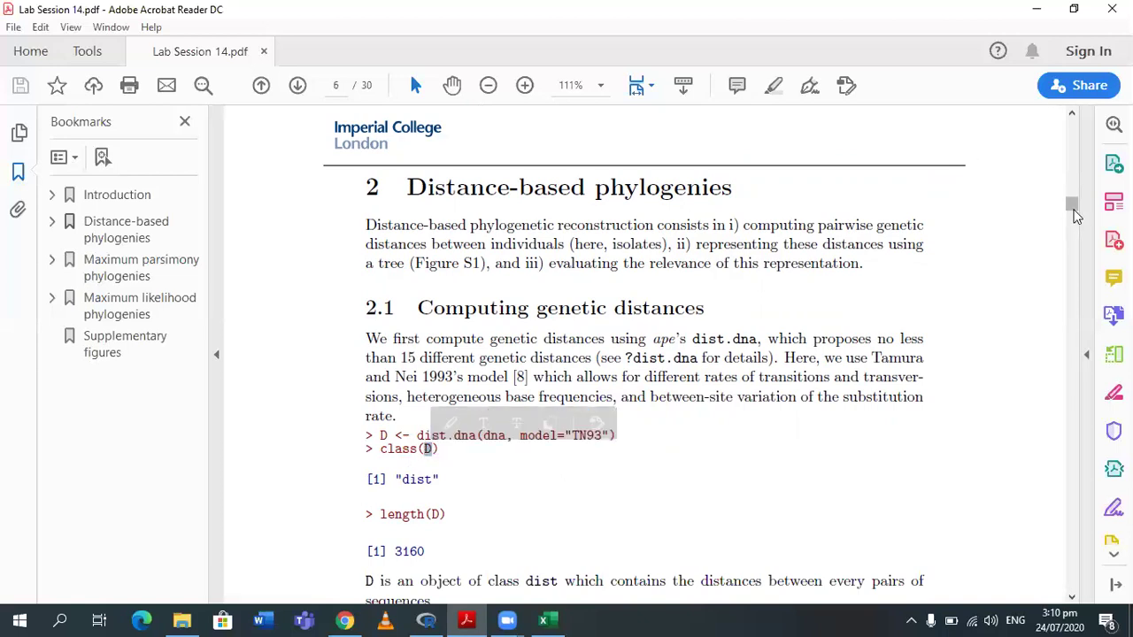
Step: Read the explanation of pairwise distances and examine the as.data.frame and table.paint commands that plot the matrix
scroll(1075, 217, "down", 3)
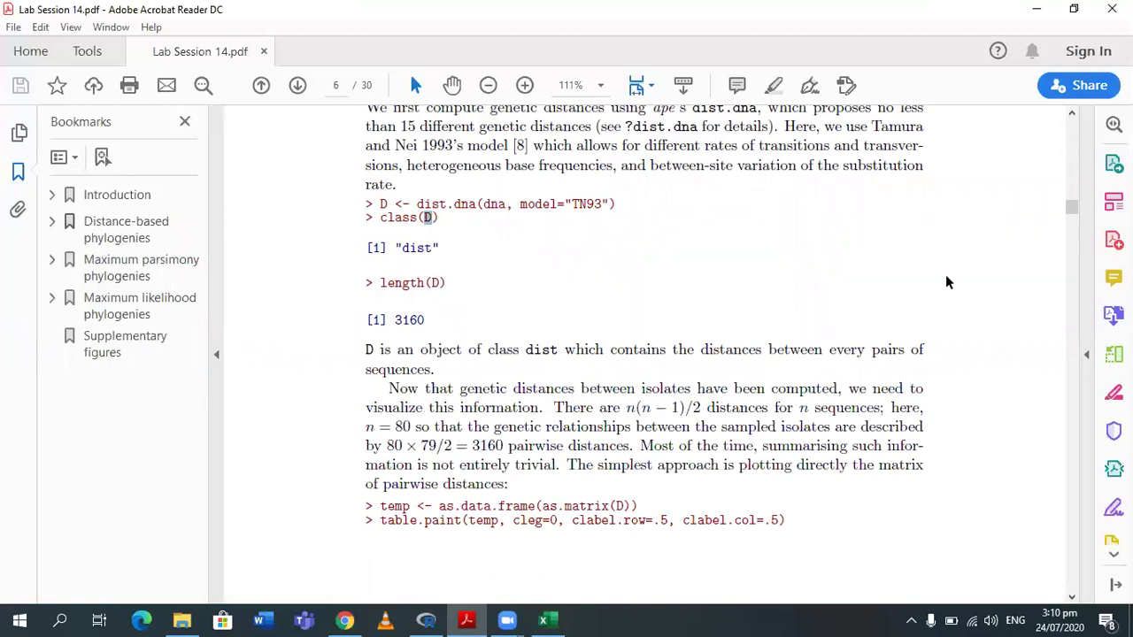
scroll(1074, 211, "down", 1)
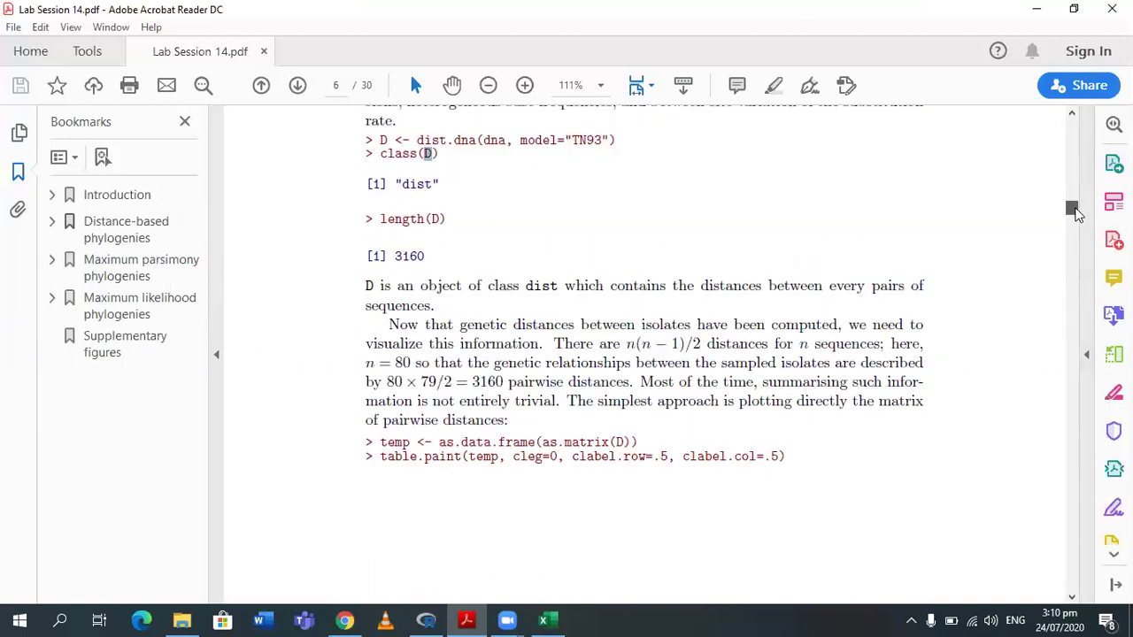
scroll(1075, 212, "down", 1)
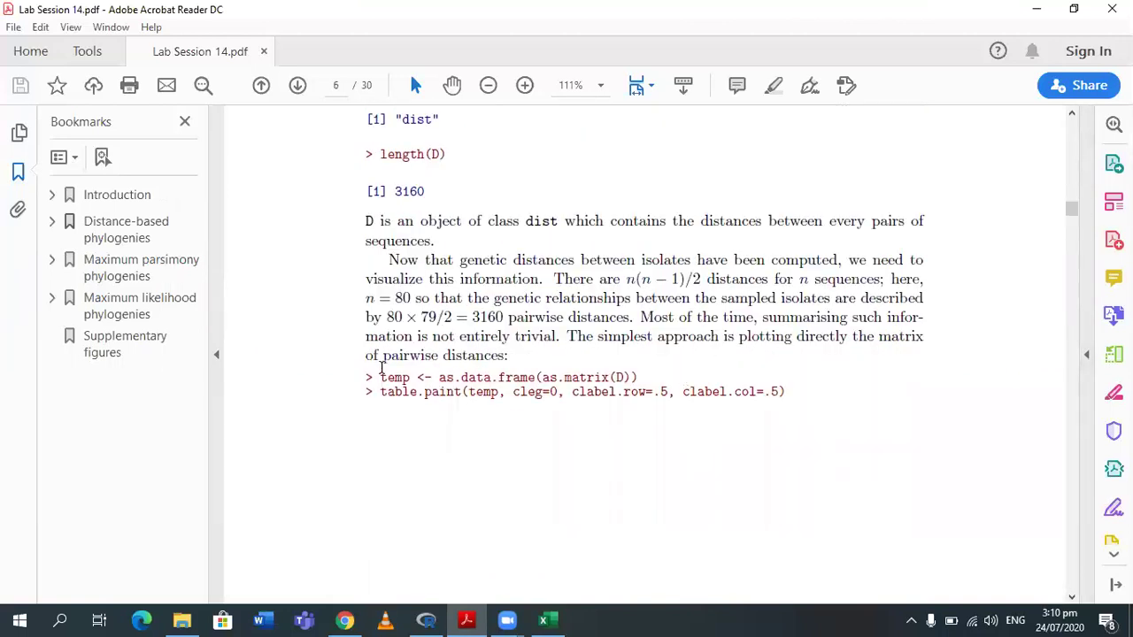
left_click_drag(382, 372, 675, 393)
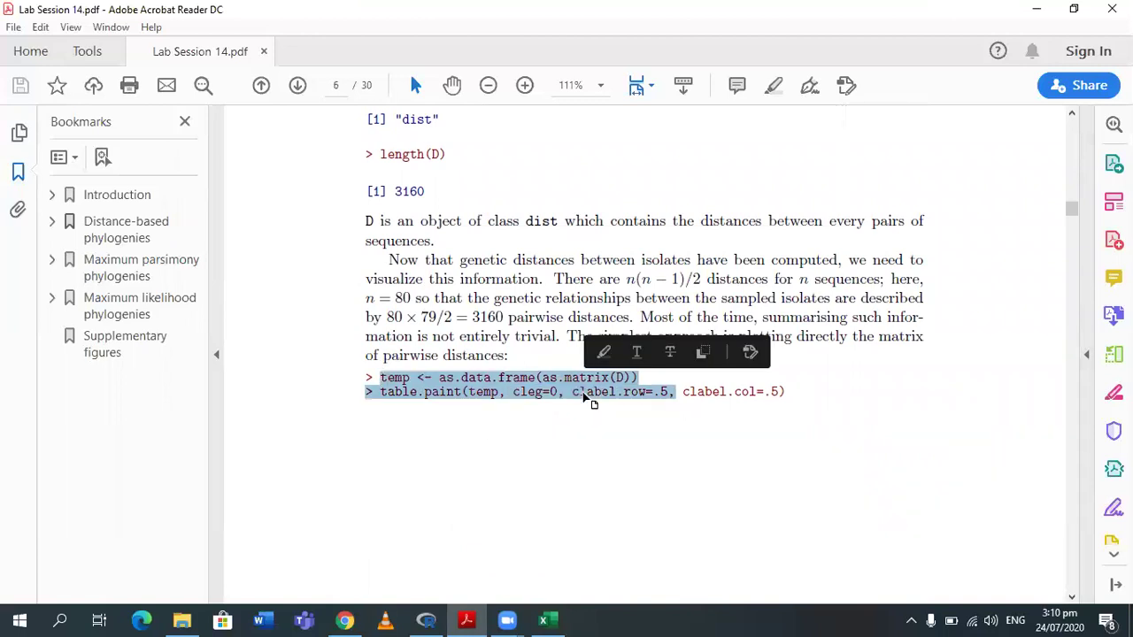
left_click(474, 427)
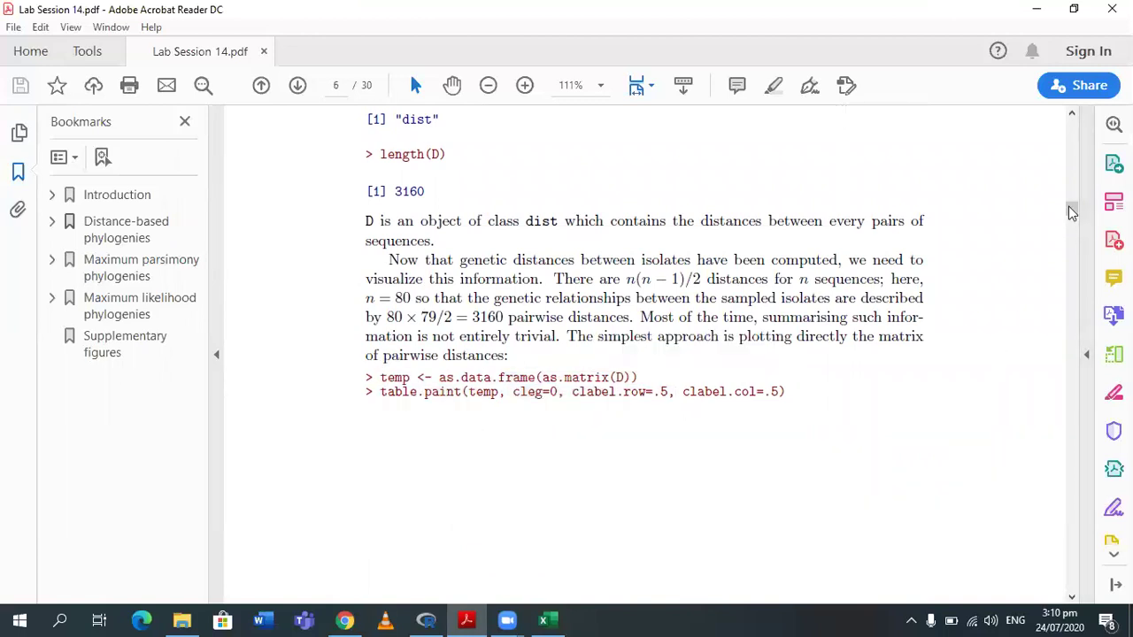
Step: Examine the grey-shaded distance matrix, the image and axis commands, and the heat-colour plot on pages 7 and 8
left_click_drag(1068, 205, 1073, 223)
scroll(1073, 222, "down", 1)
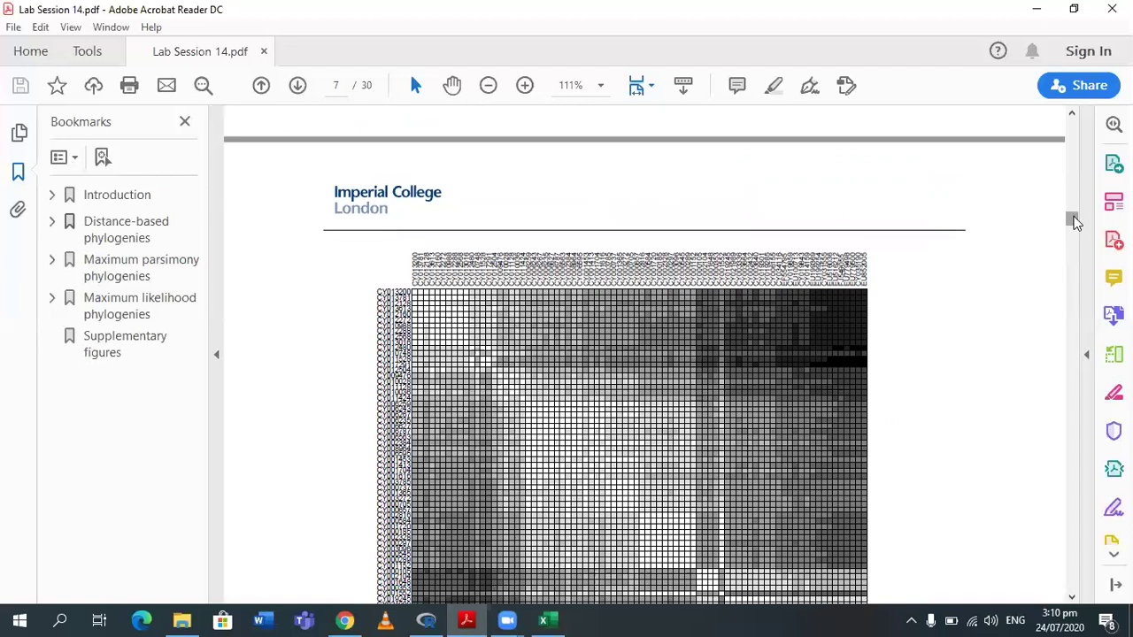
scroll(1075, 221, "down", 2)
left_click_drag(1073, 216, 1074, 226)
scroll(447, 422, "down", 6)
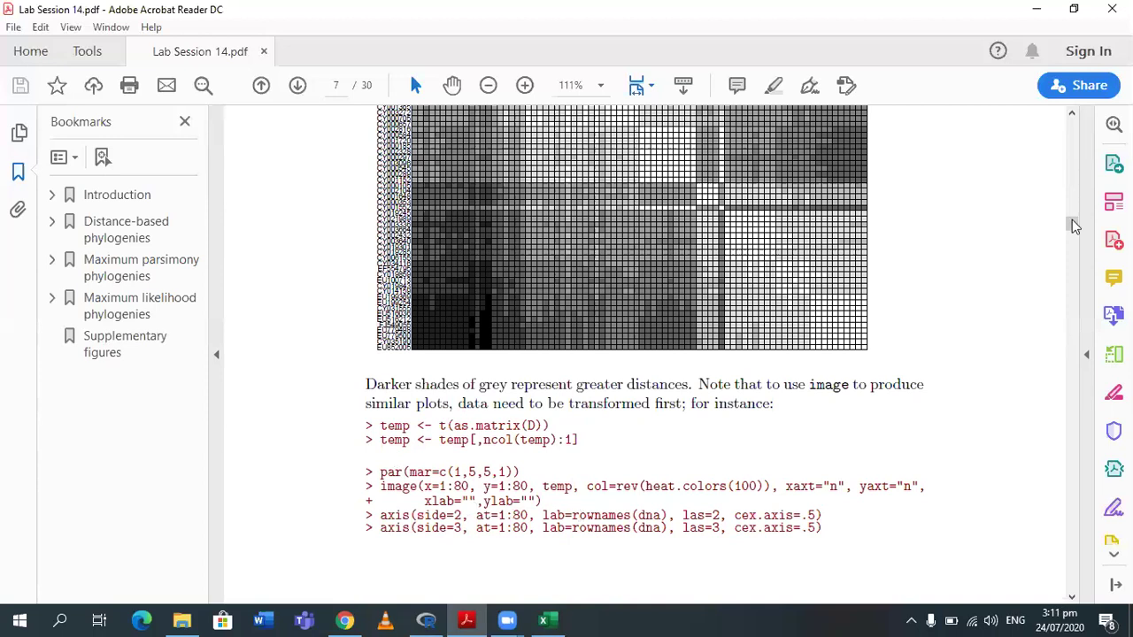
left_click_drag(1073, 226, 1076, 240)
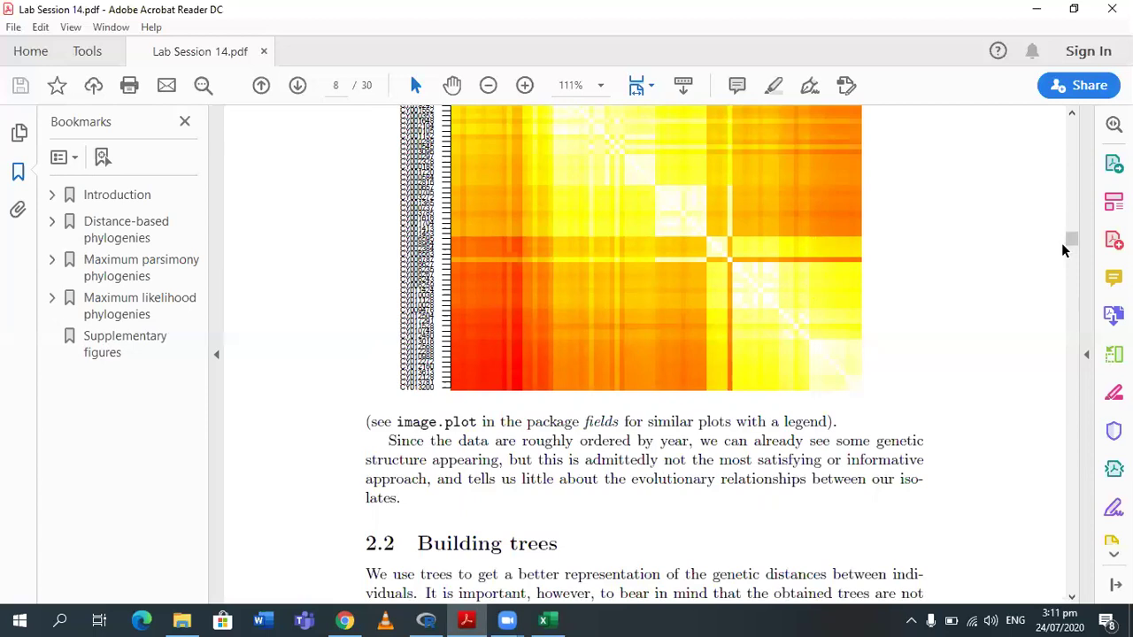
Step: Read section 2.2, Building trees, and compare the nj, bionj, fastme.bal, fastme.ols and hclust tree-building algorithms
scroll(1070, 245, "down", 3)
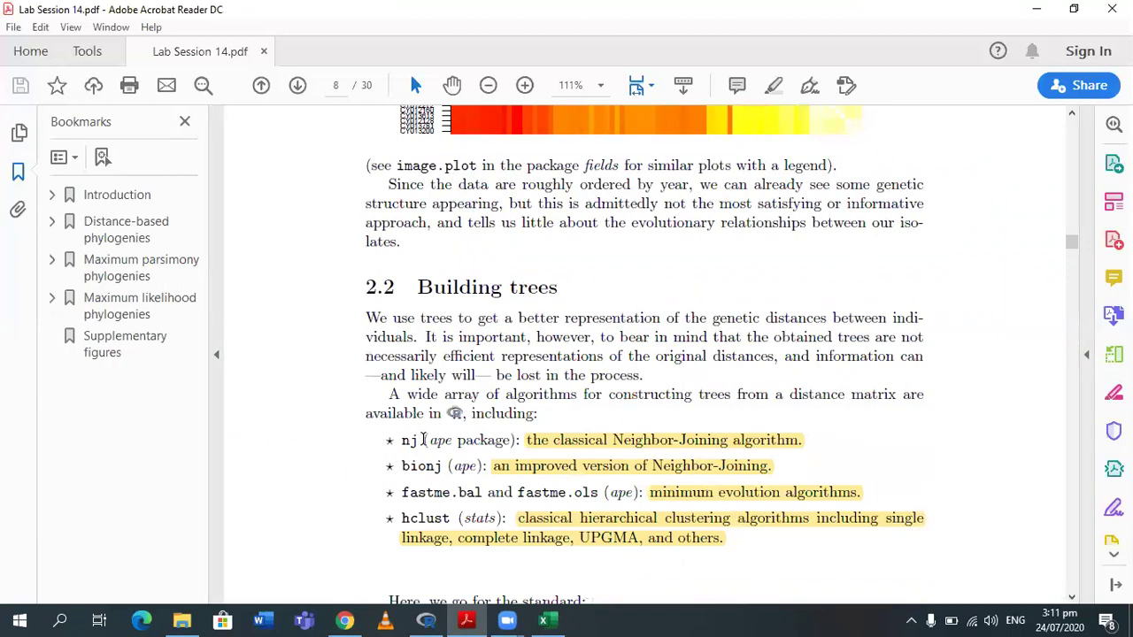
left_click_drag(424, 440, 520, 441)
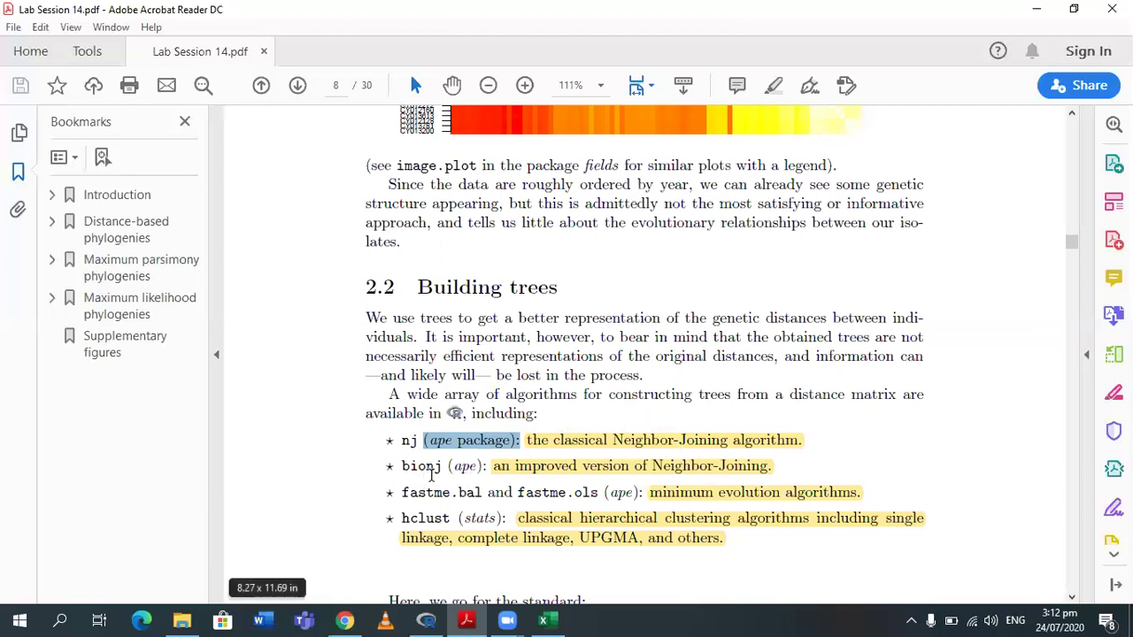
left_click_drag(442, 469, 411, 470)
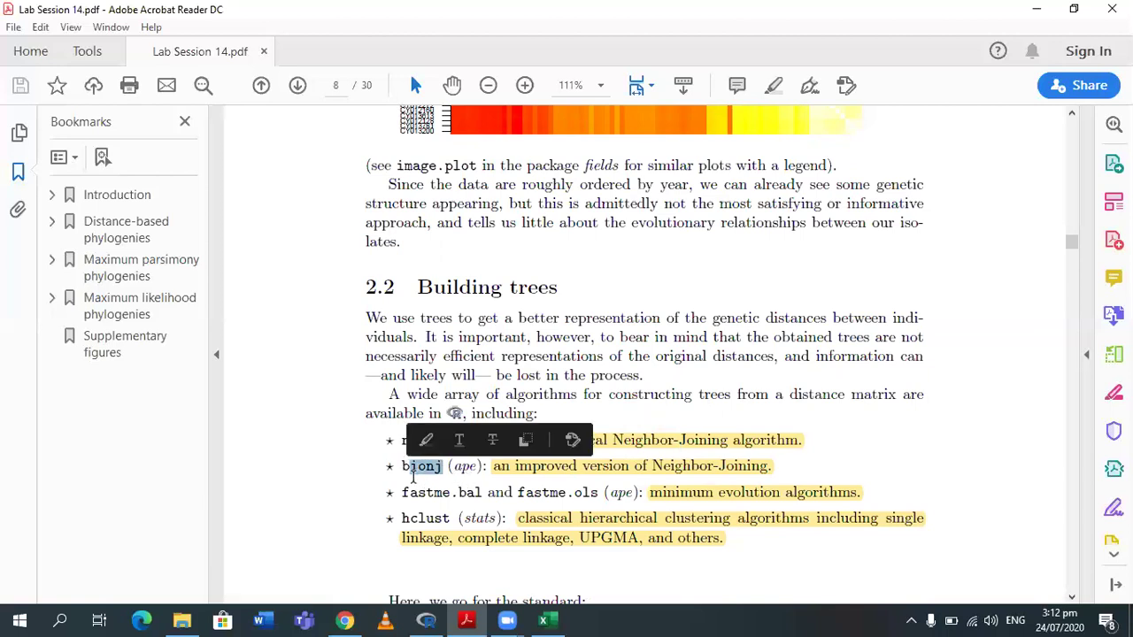
left_click(479, 474)
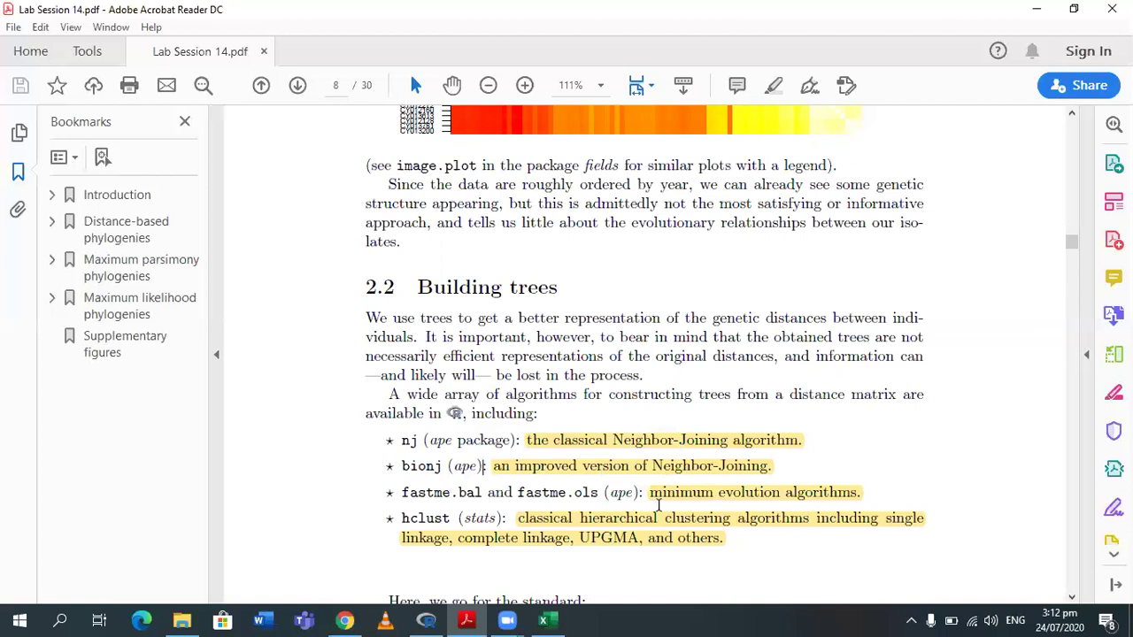
left_click_drag(595, 495, 402, 494)
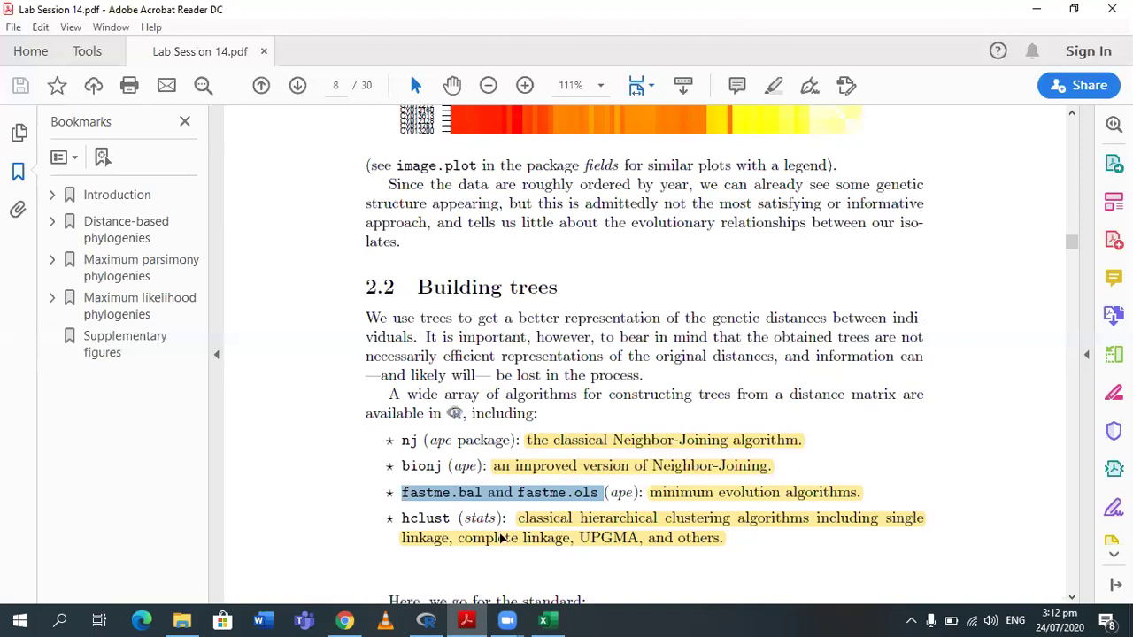
double_click(405, 519)
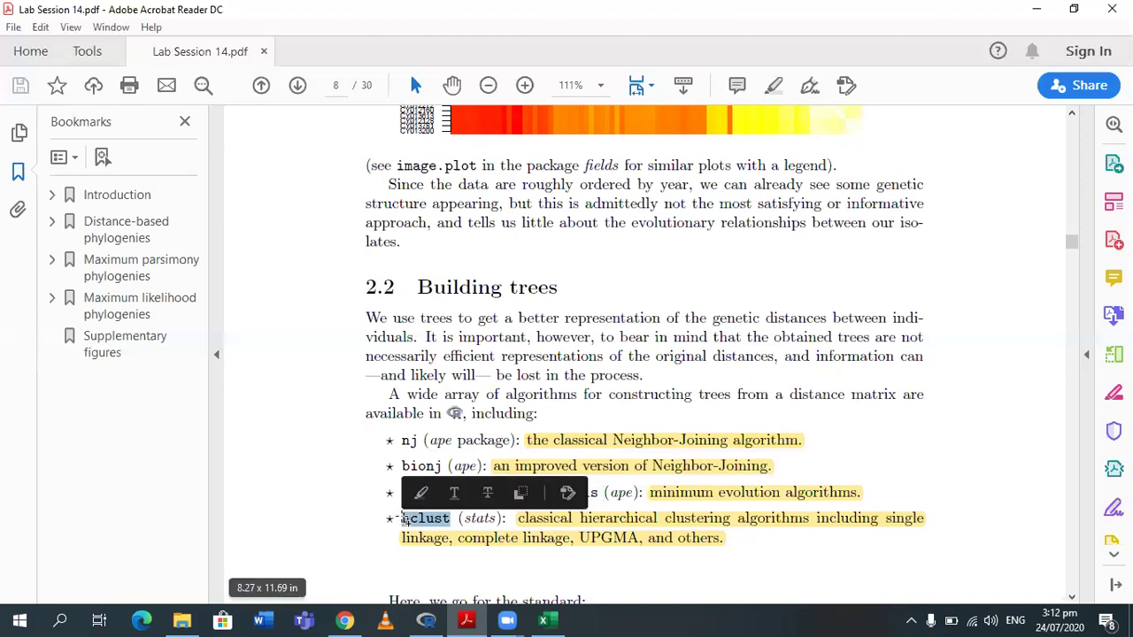
Step: Review the nj(D) and ladderize commands for the simple NJ tree and the year-coloured Unrooted NJ tree plot
mouse_move(1073, 248)
left_mouse_down()
mouse_move(1074, 260)
mouse_move(1073, 248)
left_mouse_up()
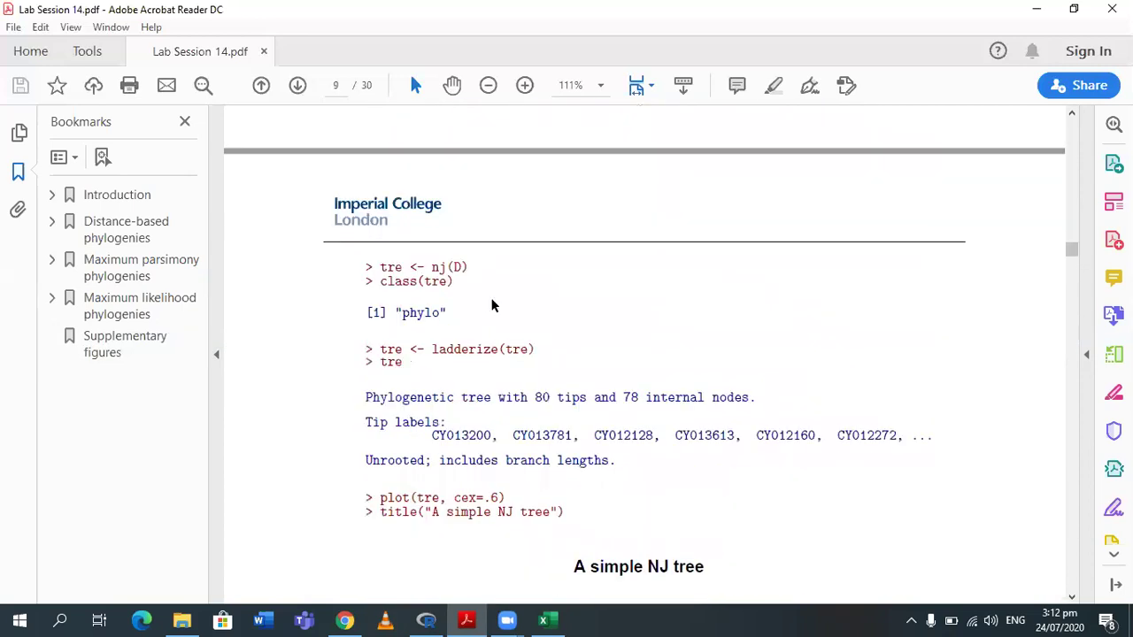
left_click_drag(1070, 258, 1075, 274)
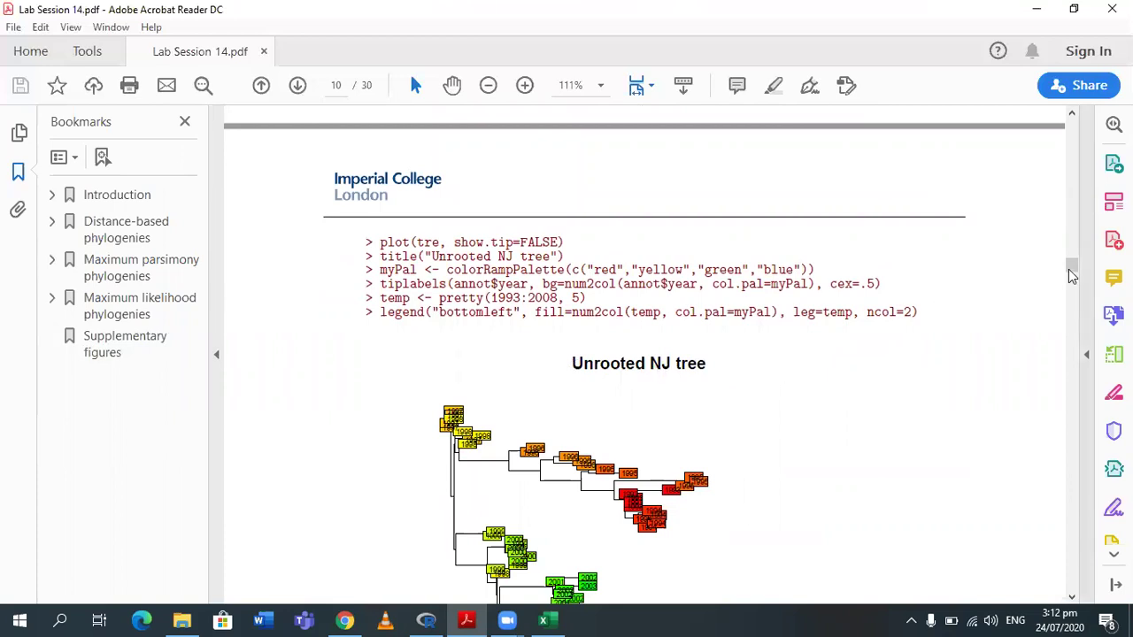
left_click_drag(1069, 270, 1071, 288)
Step: Examine the 1993 isolates in head(annot) as rooting candidates, and view the resulting Rooted NJ tree on page 12
scroll(354, 372, "down", 3)
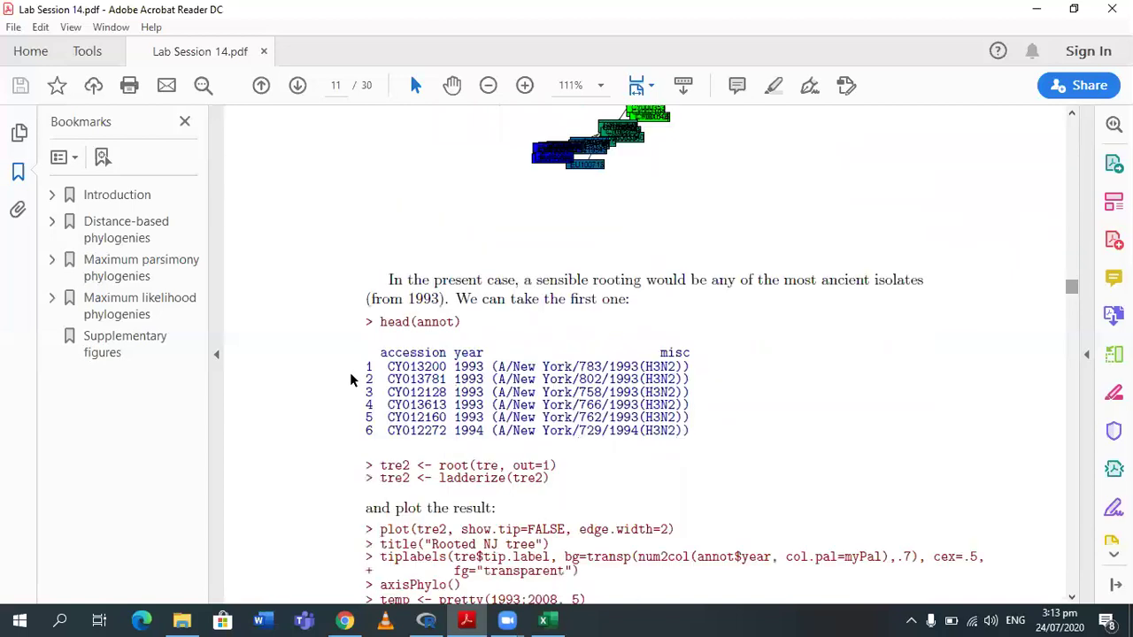
left_click_drag(350, 363, 509, 406)
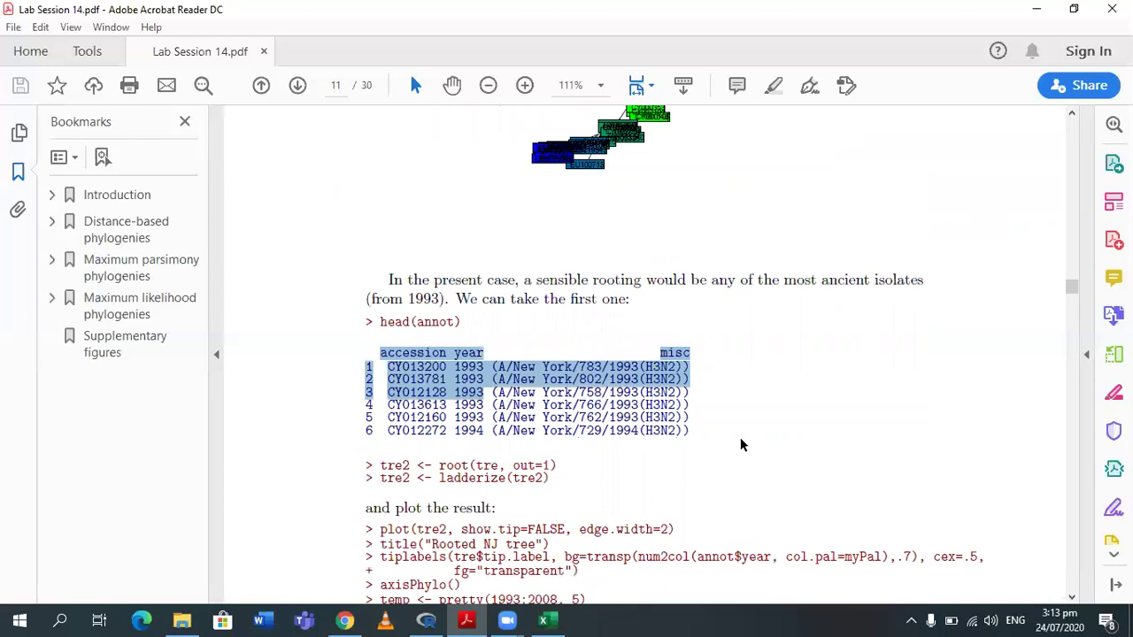
left_click_drag(766, 470, 767, 469)
left_click(1073, 292)
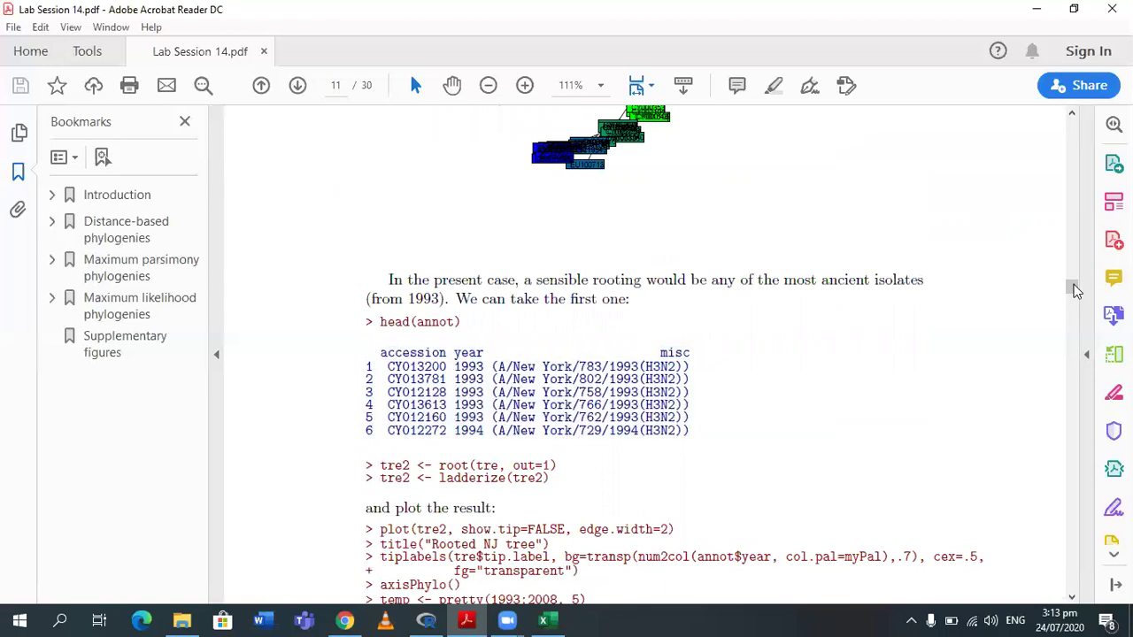
left_click_drag(1077, 295, 1077, 302)
scroll(1077, 303, "down", 3)
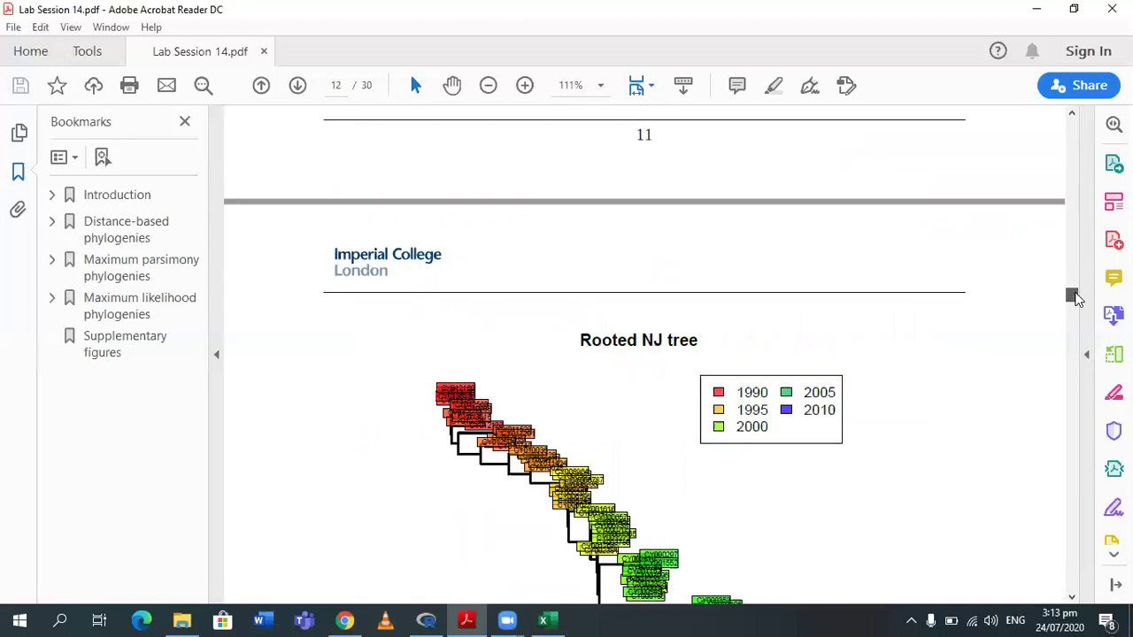
Step: Continue to page 13 and examine the H3N2 molecular clock plot of mutations against years from the root
left_click_drag(1074, 303, 1077, 311)
left_click_drag(1074, 312, 1074, 326)
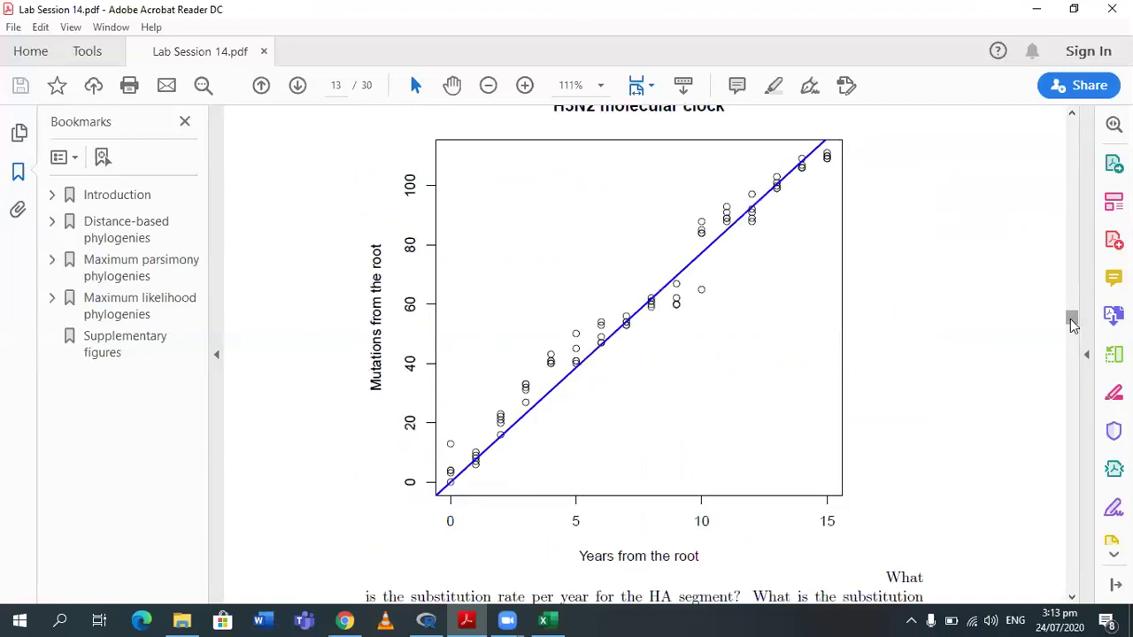
left_click(1072, 120)
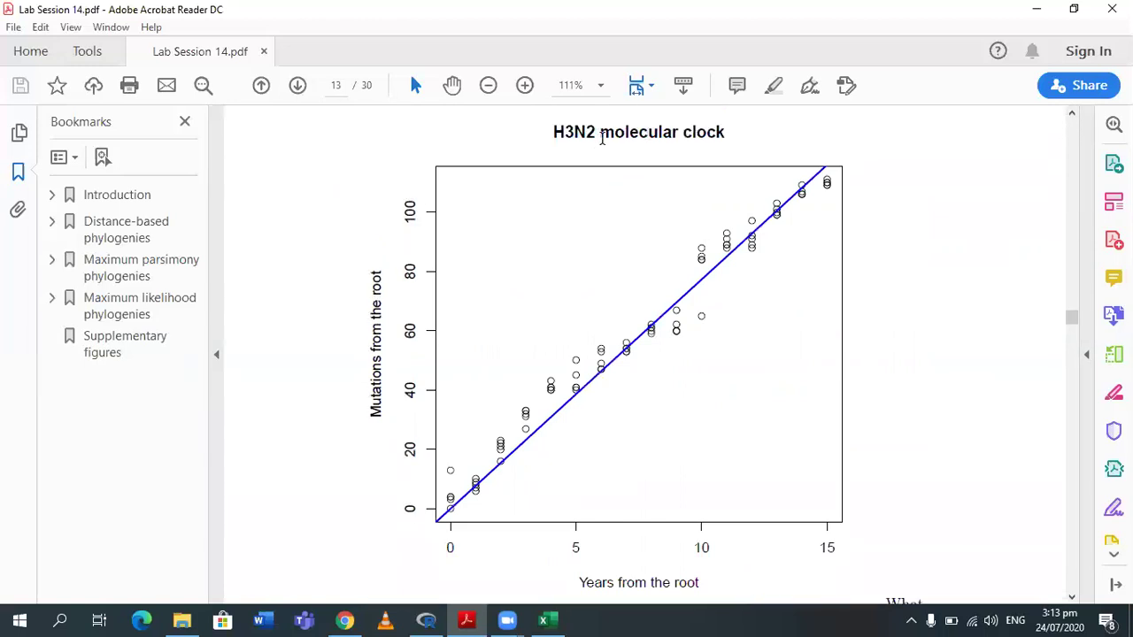
left_click_drag(601, 137, 683, 137)
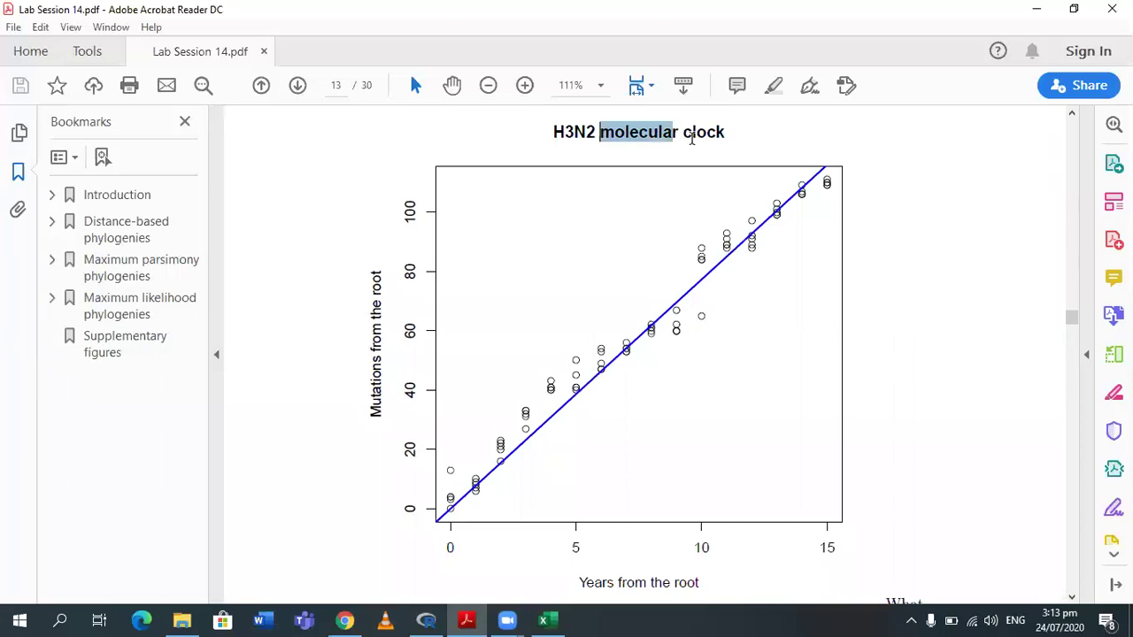
left_click(693, 139)
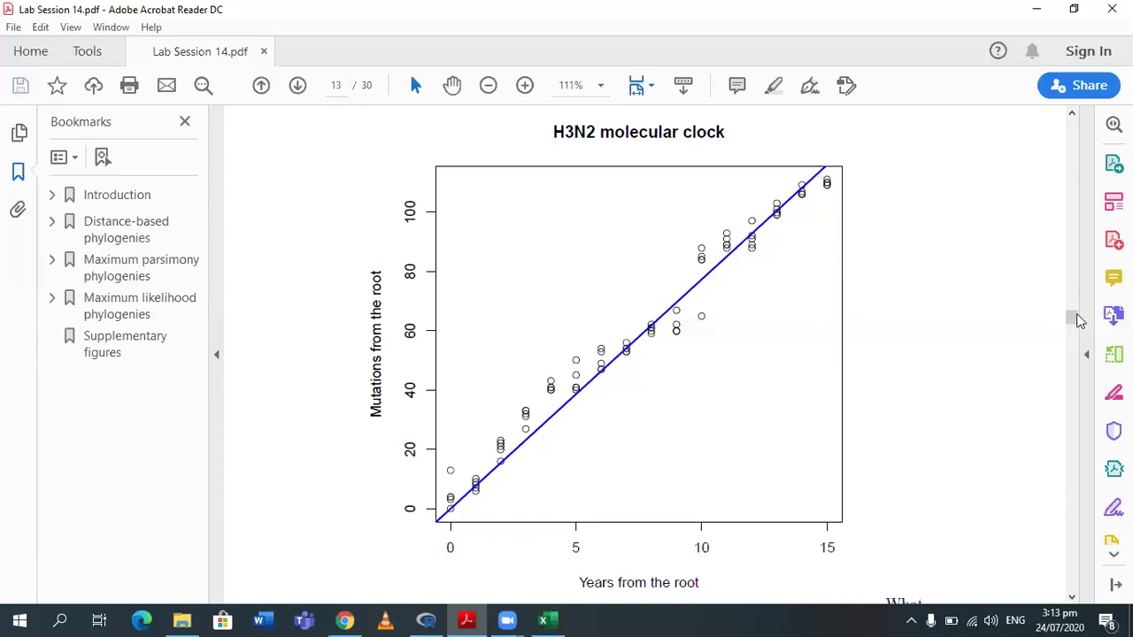
Step: Review the lm.clock regression commands and coefficients behind the molecular clock, and return to the H3N2 plot
scroll(1075, 316, "up", 3)
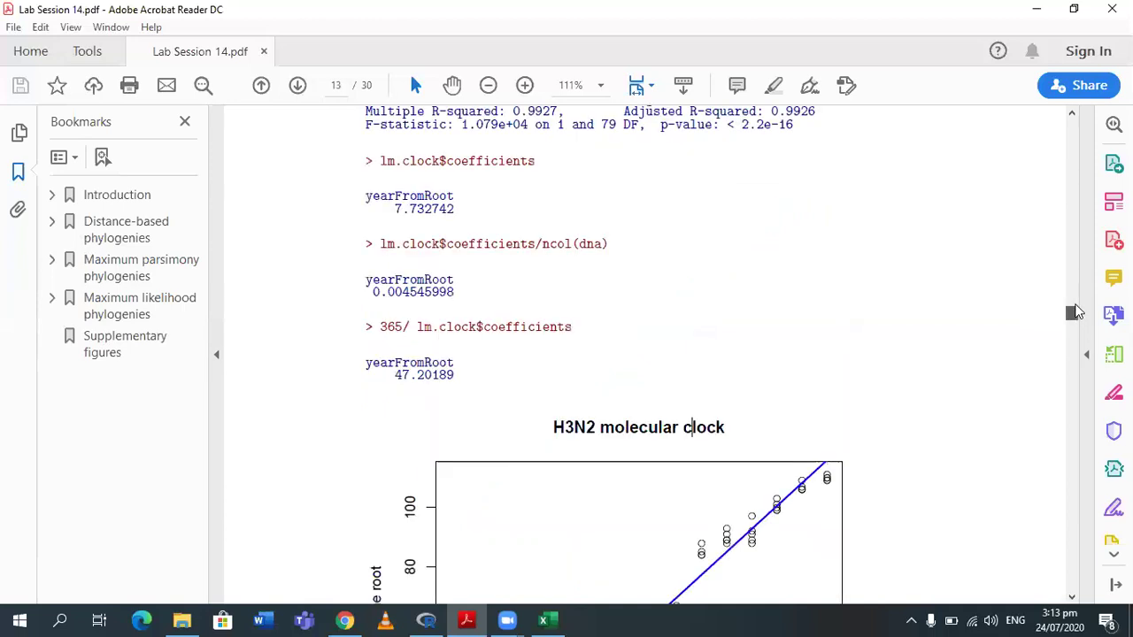
scroll(1075, 310, "up", 5)
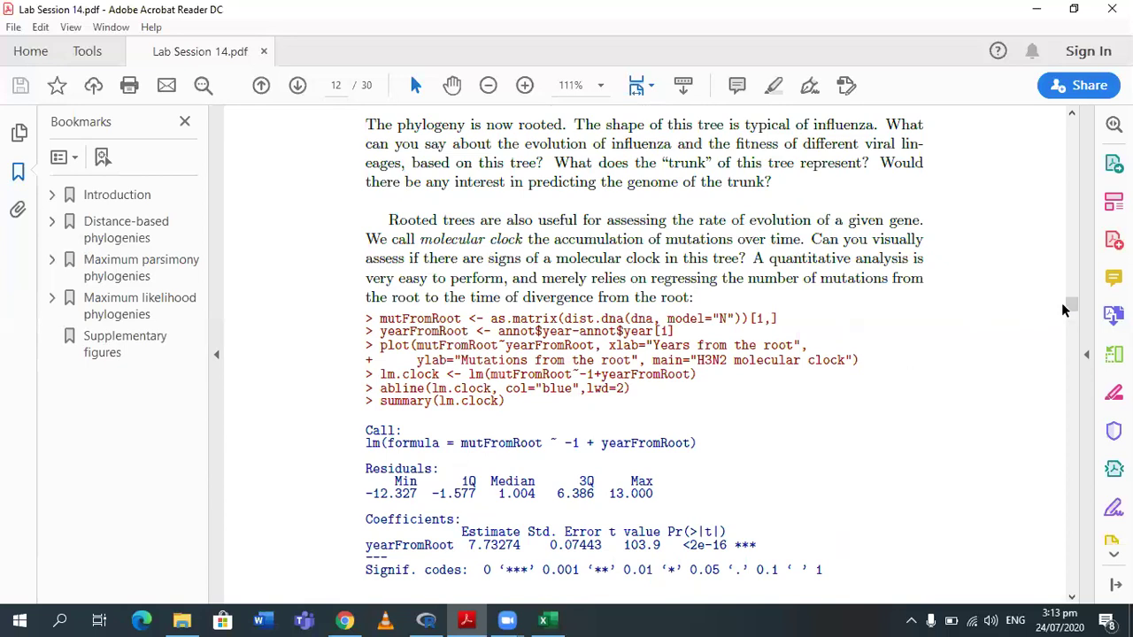
left_click_drag(1064, 304, 1070, 320)
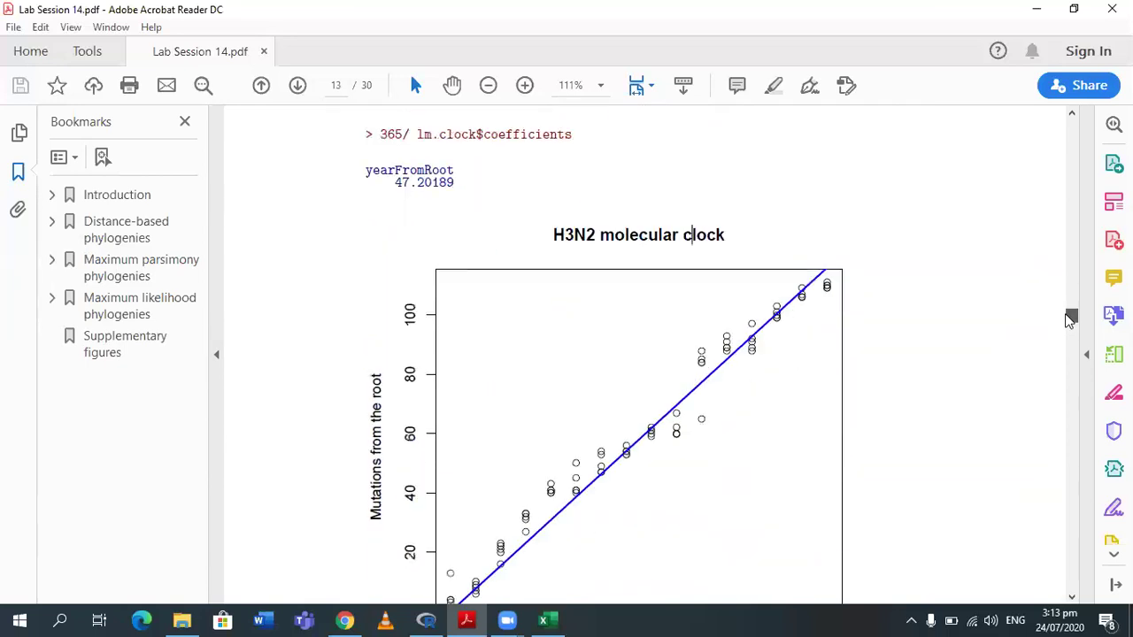
Step: Examine the years-from-root axis of the H3N2 molecular clock plot and the substitution-rate questions beneath it
scroll(802, 339, "down", 4)
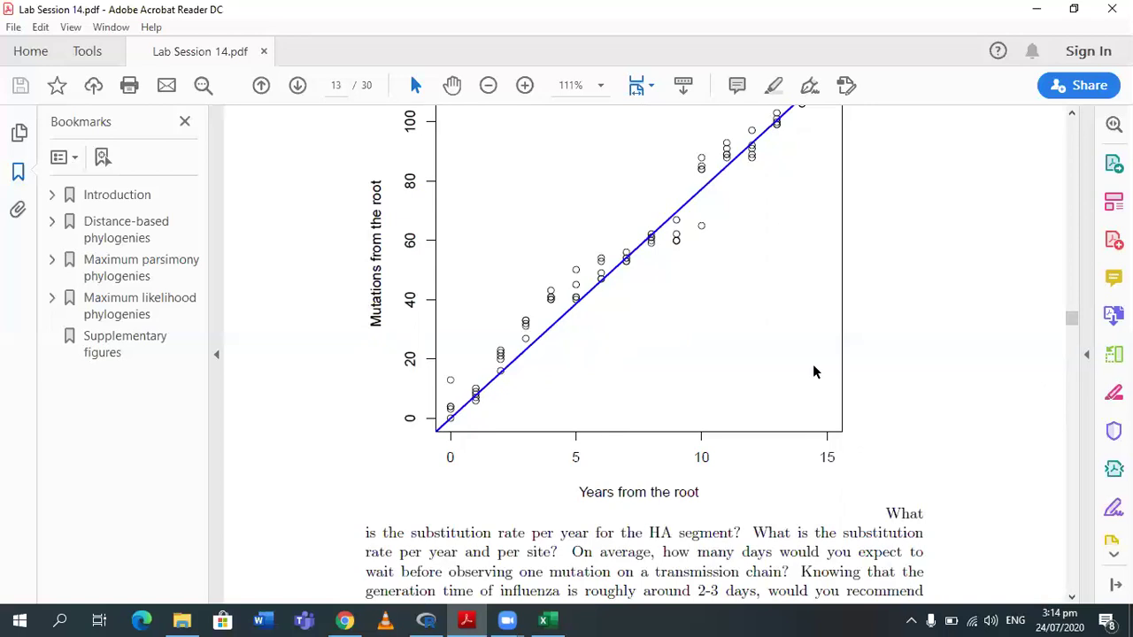
left_click_drag(1071, 322, 1072, 316)
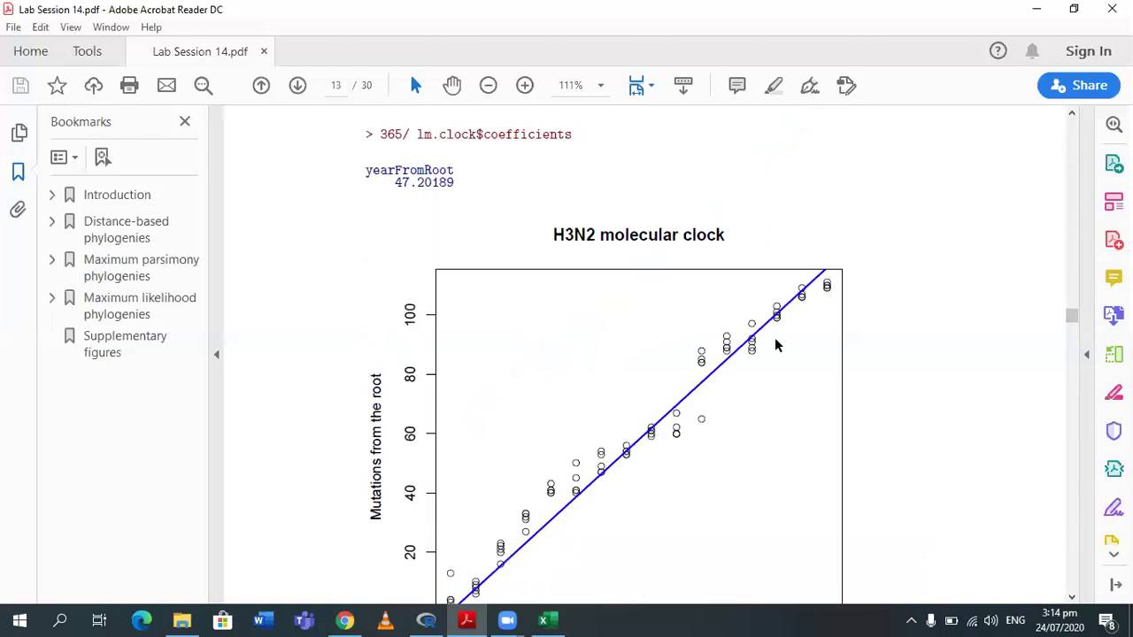
Step: Go back to section 1.3, The data, on page 4 and copy the fasta2DNAbin command that reads usflu.fasta
left_click_drag(1072, 316, 1059, 259)
left_click_drag(1055, 199, 1054, 169)
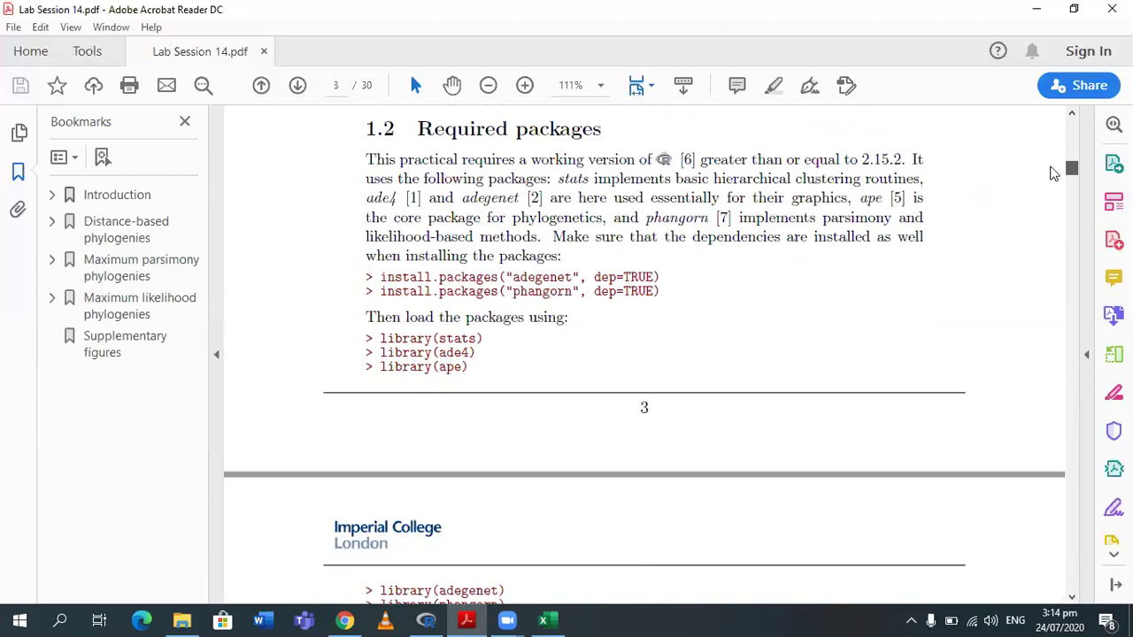
scroll(1049, 525, "down", 2)
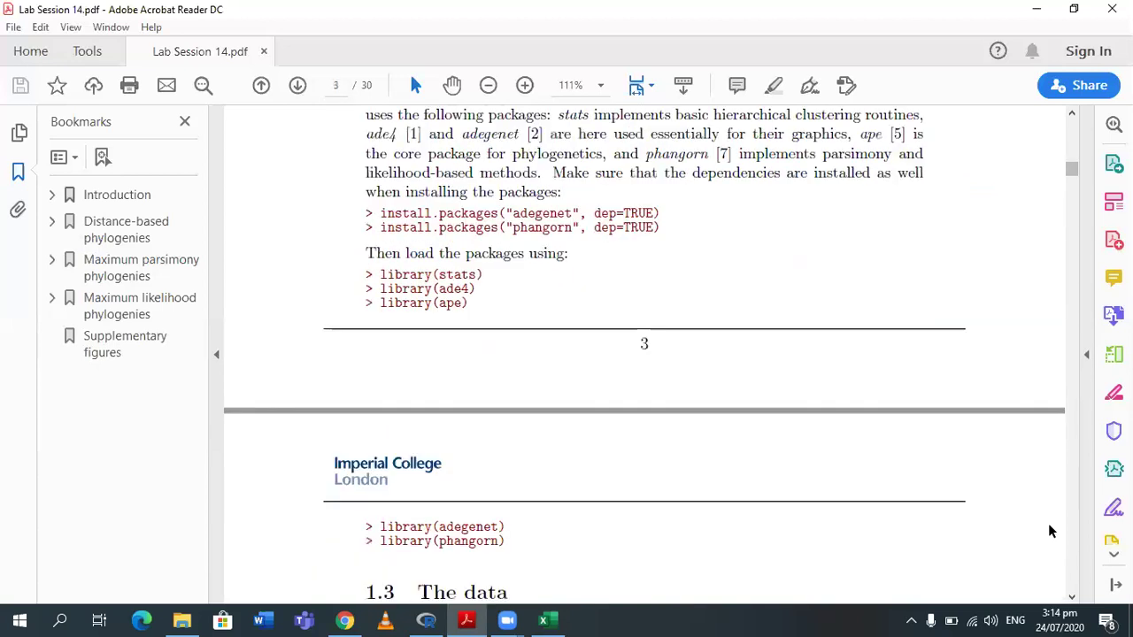
left_click(1071, 598)
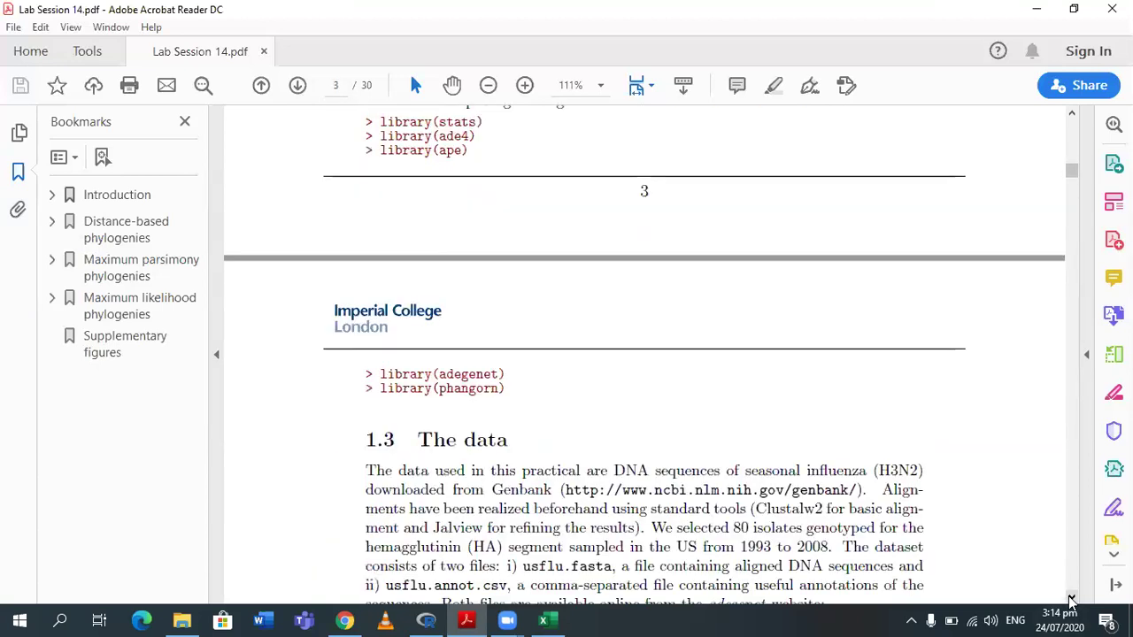
left_click(1071, 598)
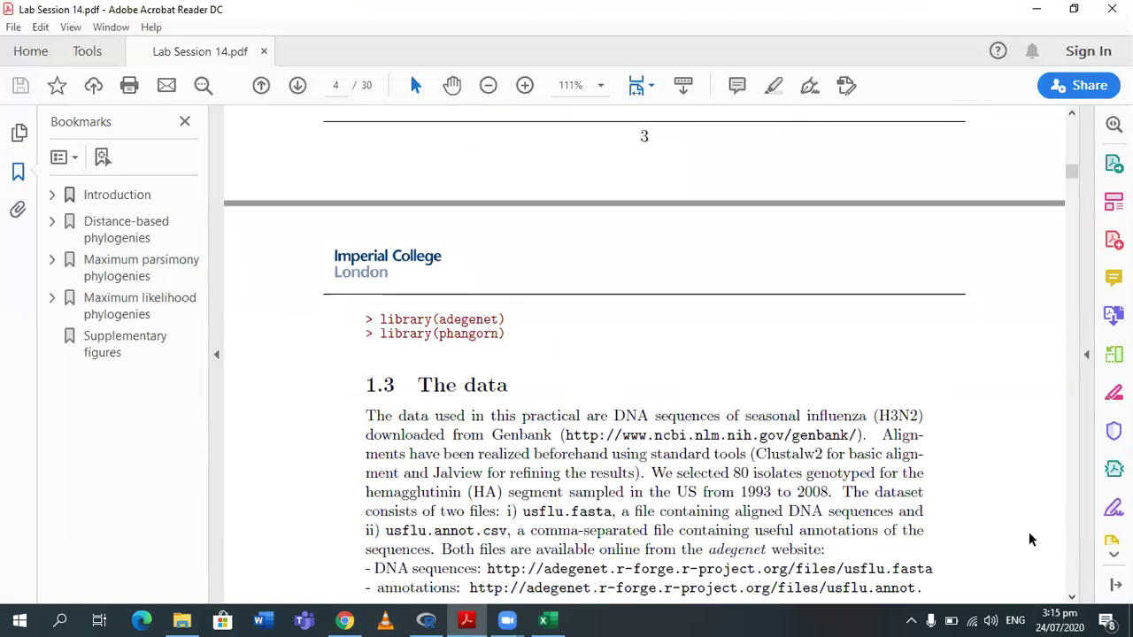
left_click(1071, 598)
left_click(1072, 598)
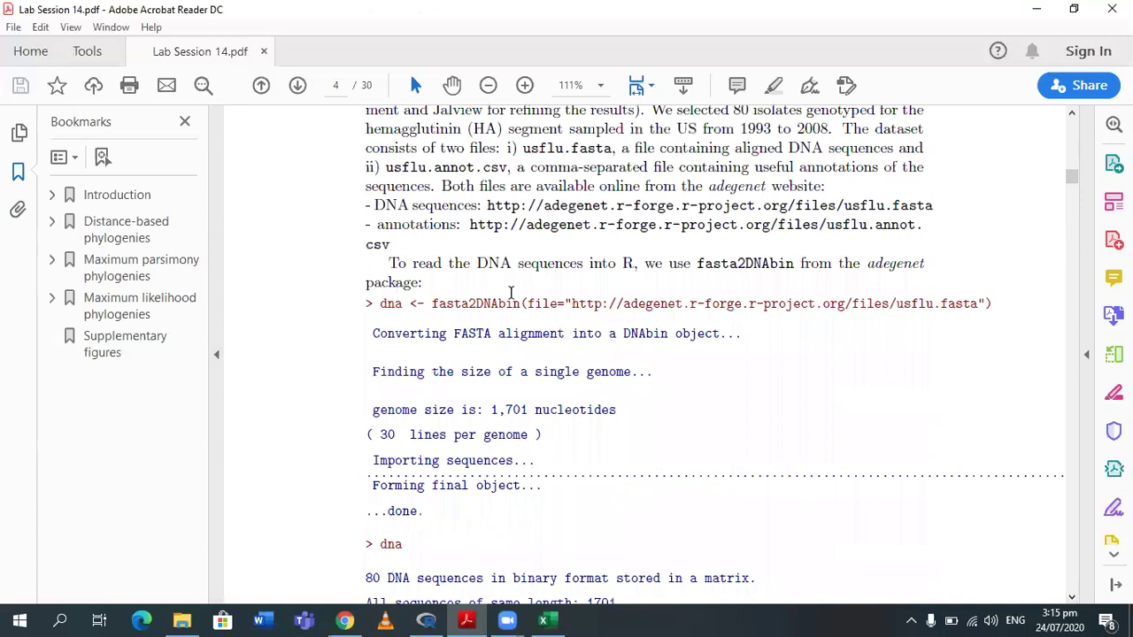
triple_click(814, 280)
key("ctrl+c")
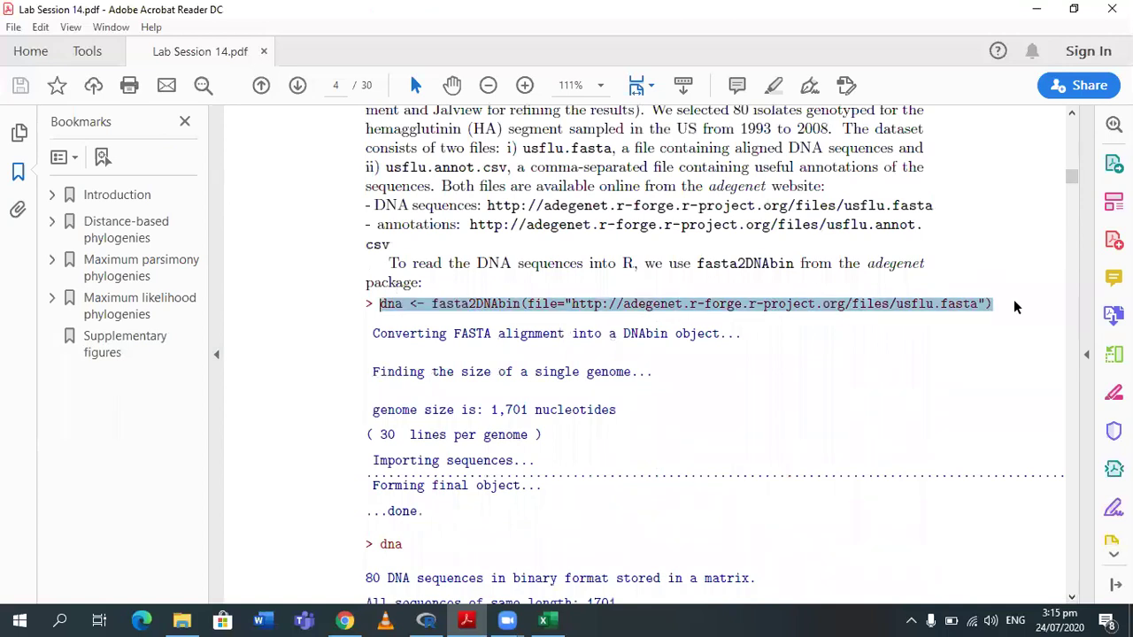
left_click(430, 620)
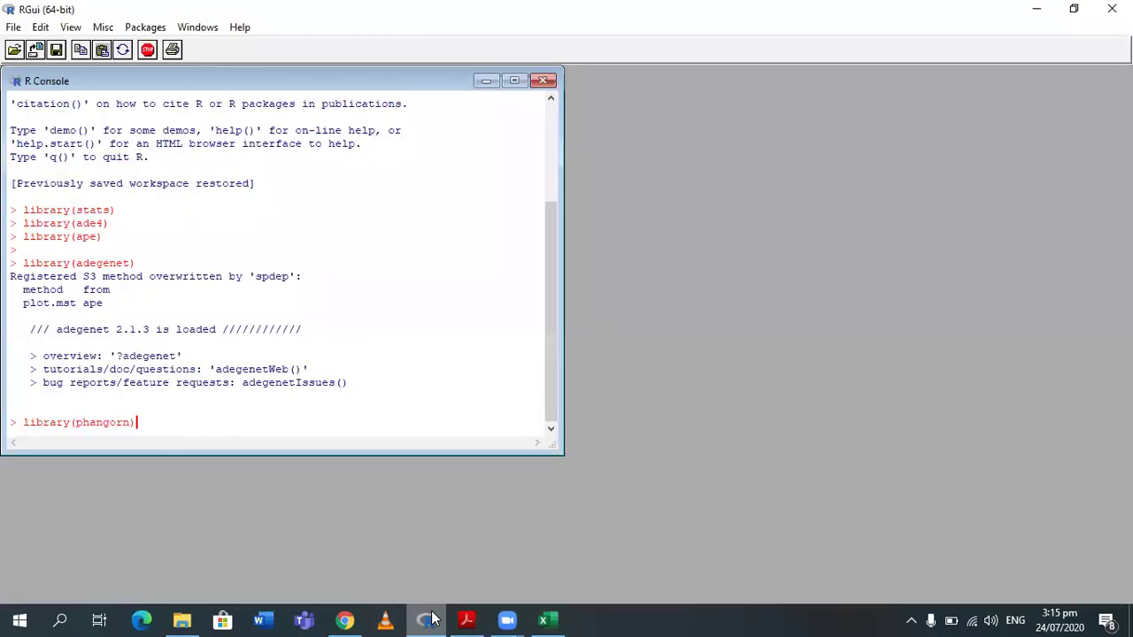
key("Return")
key("ctrl+v")
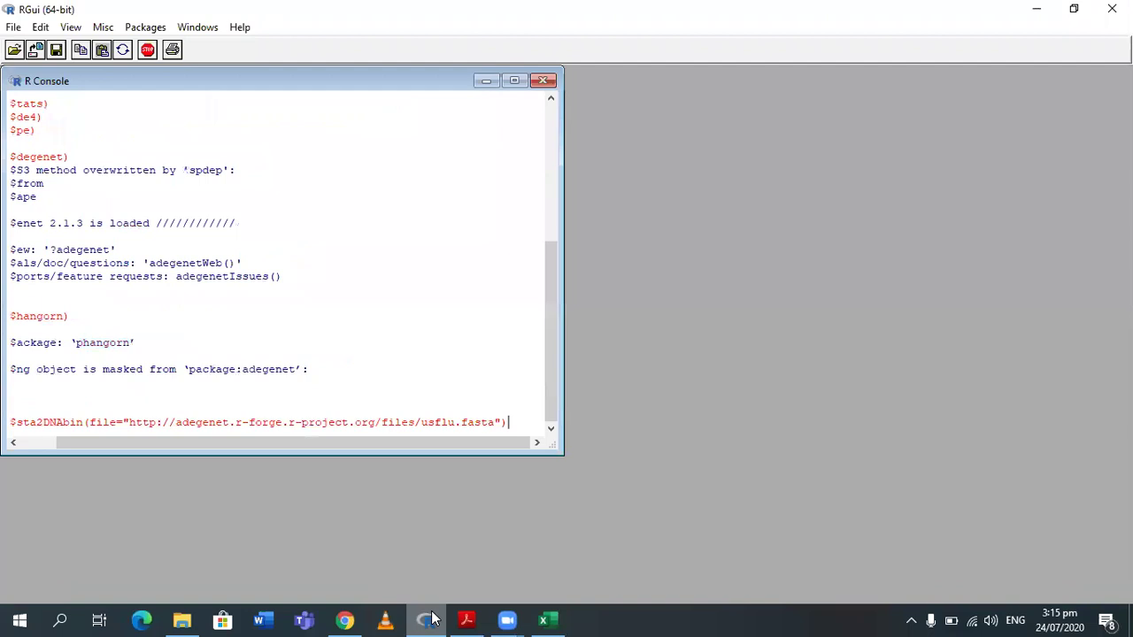
key("Return")
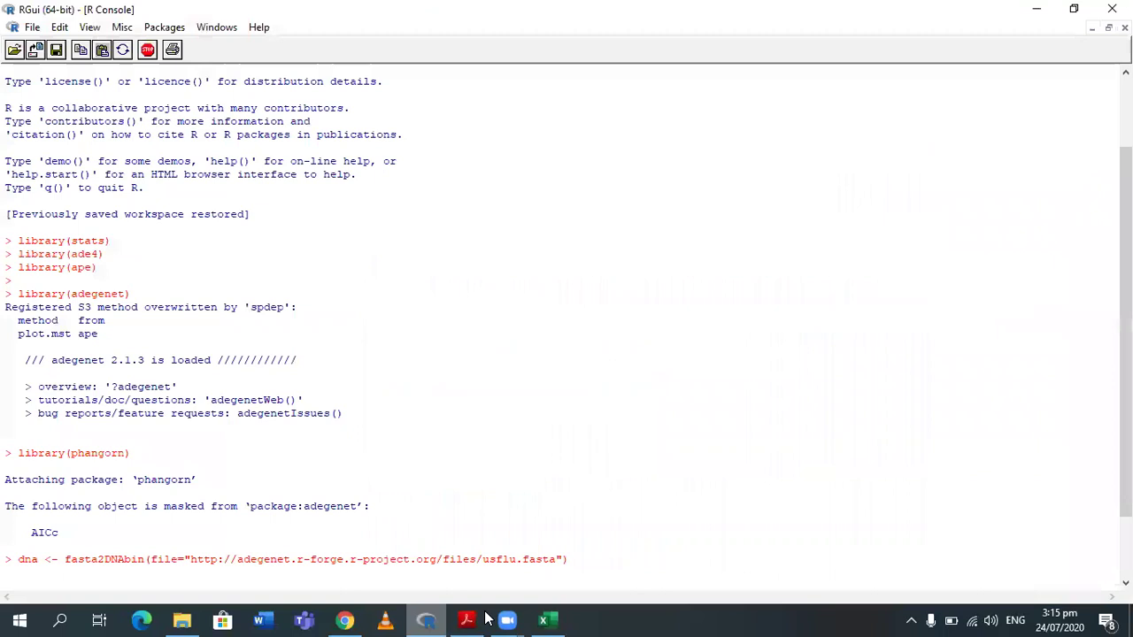
Step: Compare the import messages in the PDF with the R console output, highlighting the line about converting the FASTA alignment
left_click(483, 618)
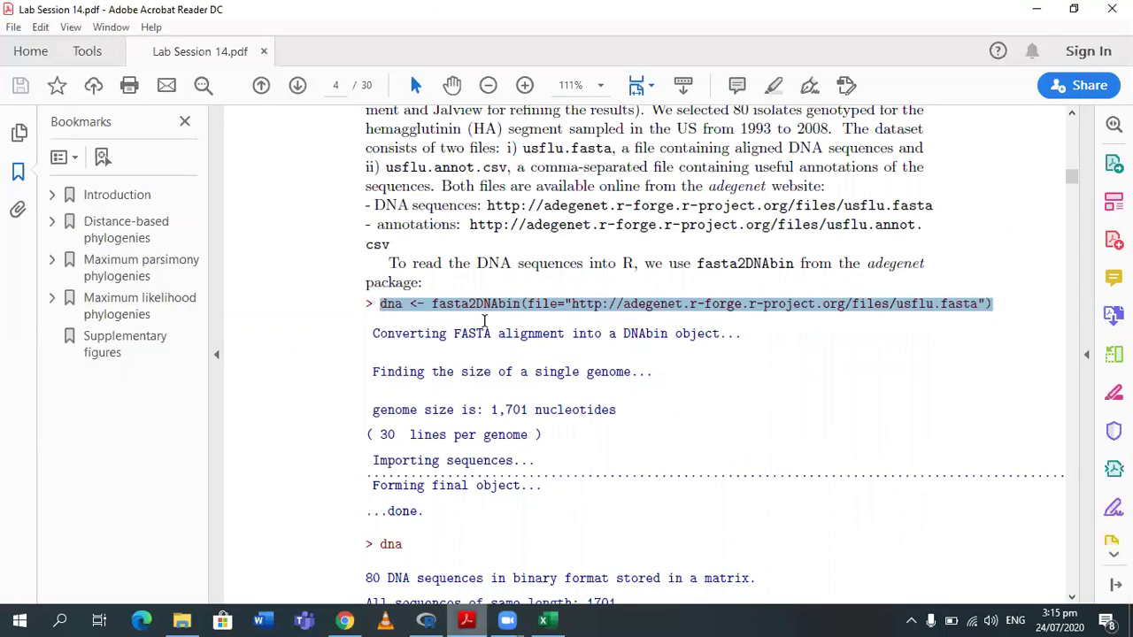
left_click(427, 618)
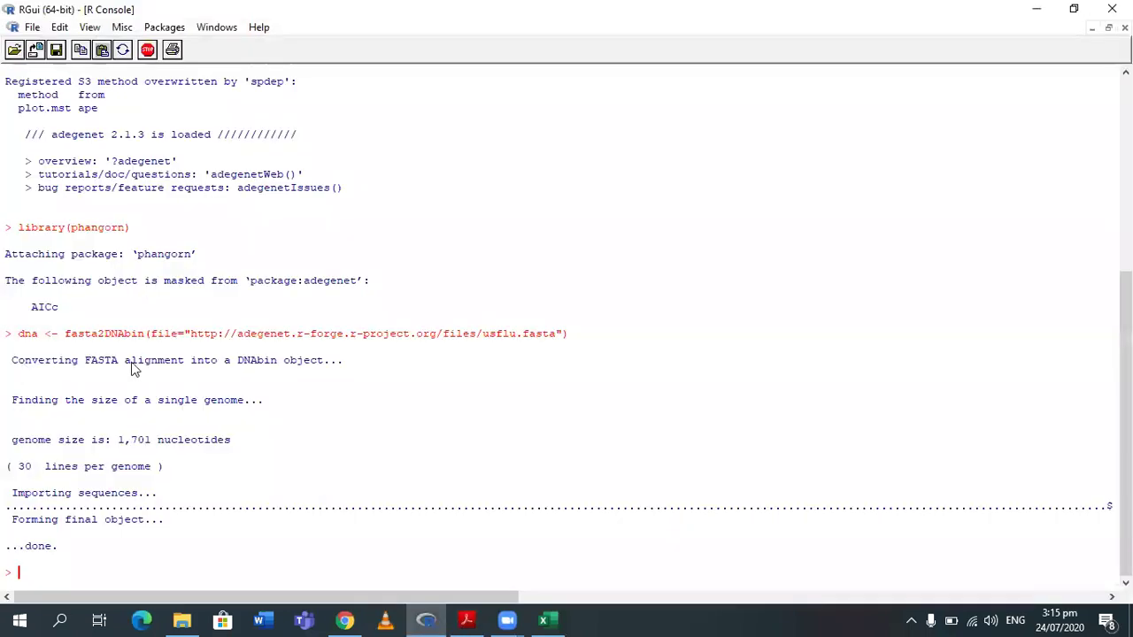
left_click_drag(132, 363, 16, 363)
left_click_drag(188, 372, 326, 370)
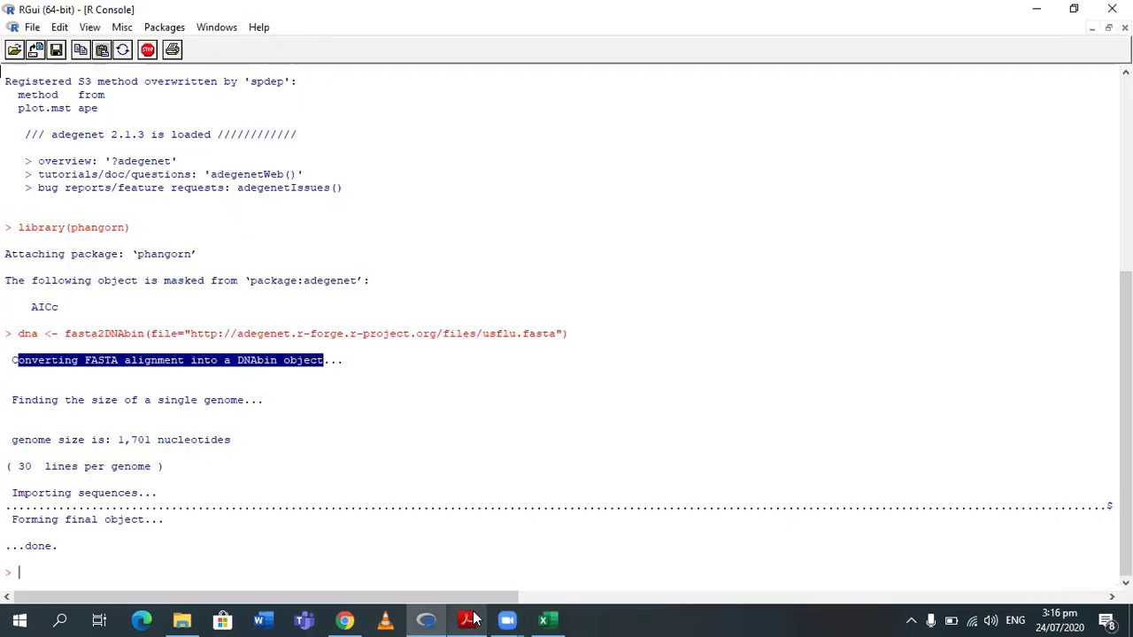
Step: Print the dna object in the R console and highlight its listed sequence labels
type("dna")
key("Return")
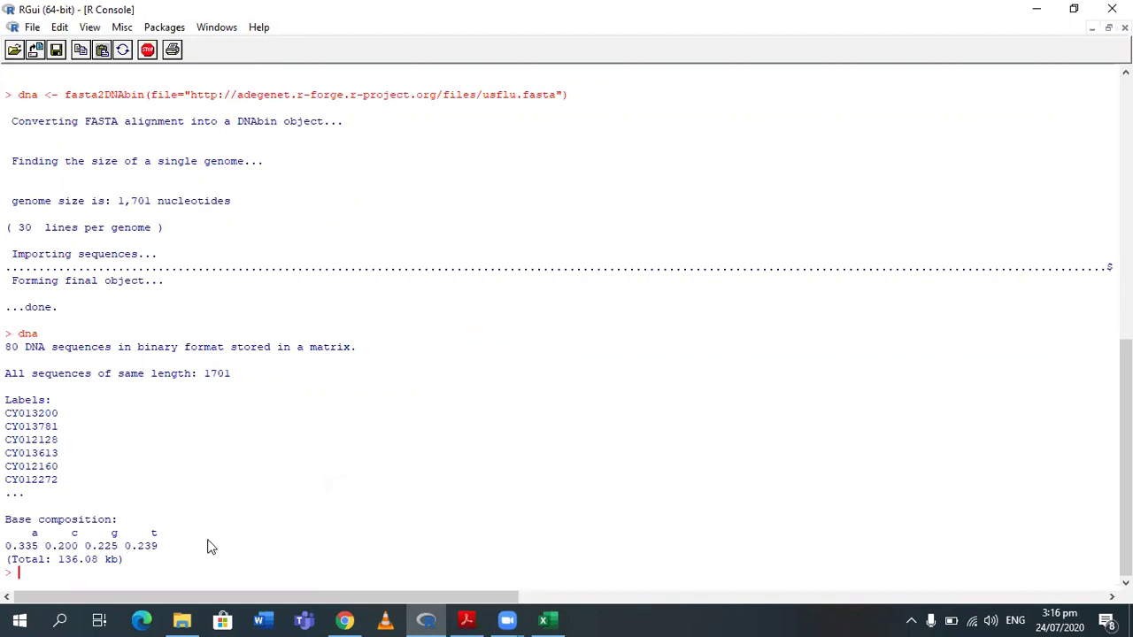
left_click_drag(60, 414, 58, 483)
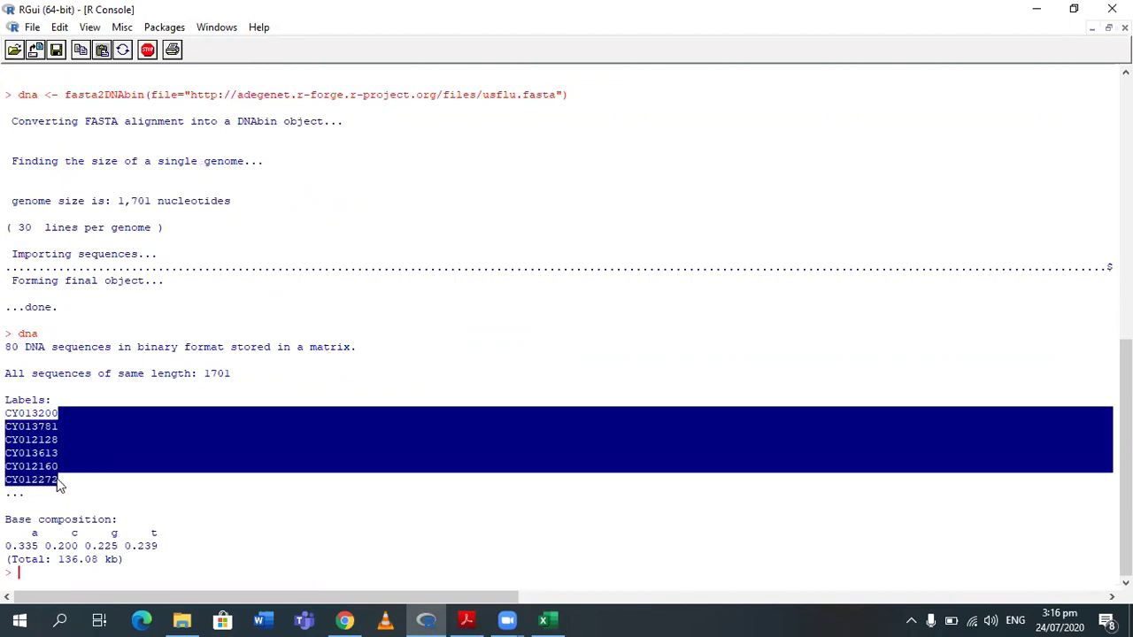
key("ctrl+c")
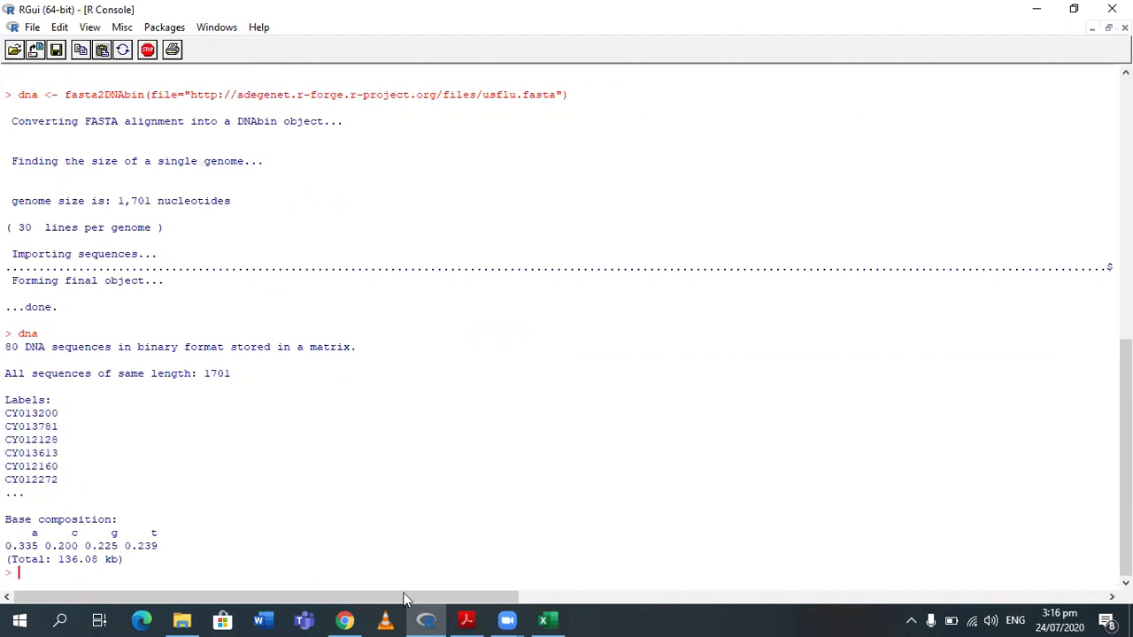
Step: Copy class(dna) from page 4 of the PDF and run it in the R console
left_click(463, 619)
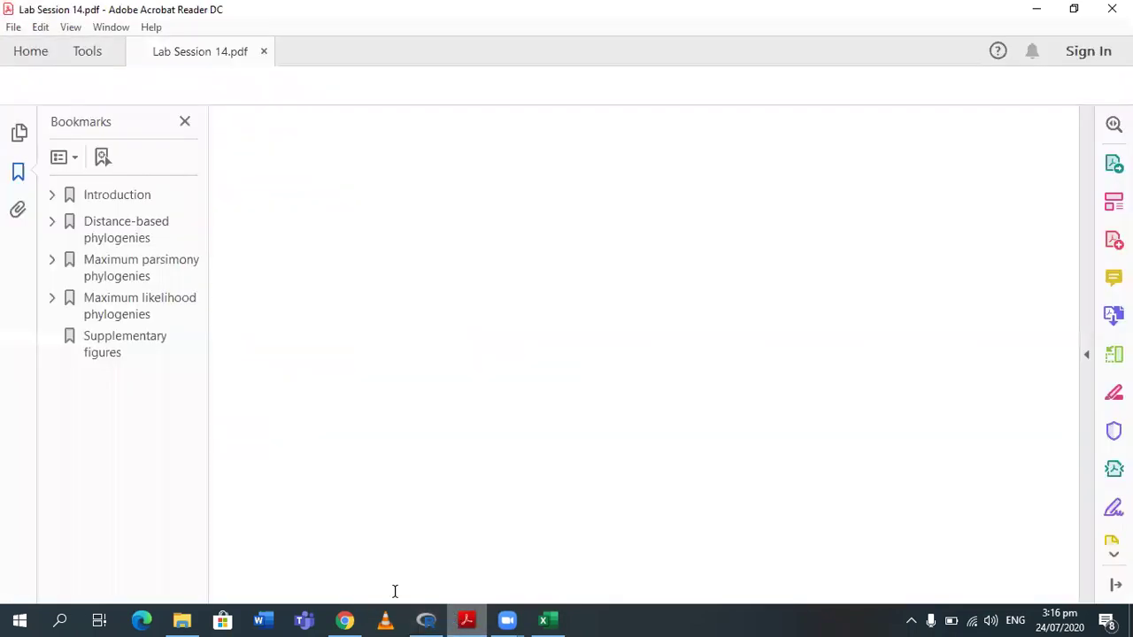
left_click_drag(380, 580, 457, 582)
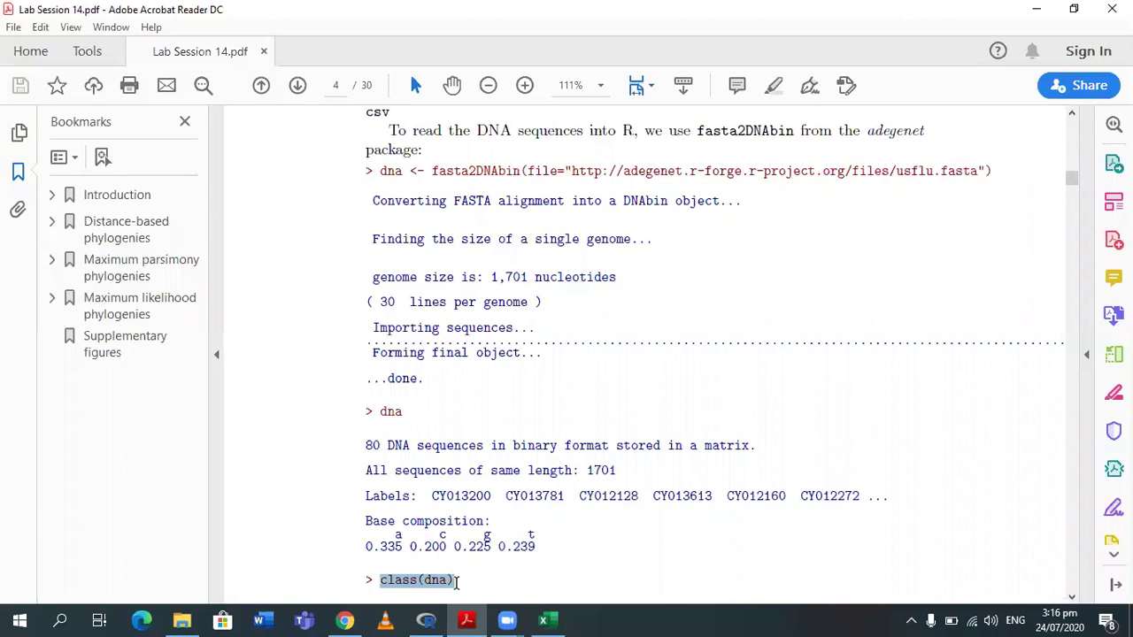
left_click(426, 620)
key("Return")
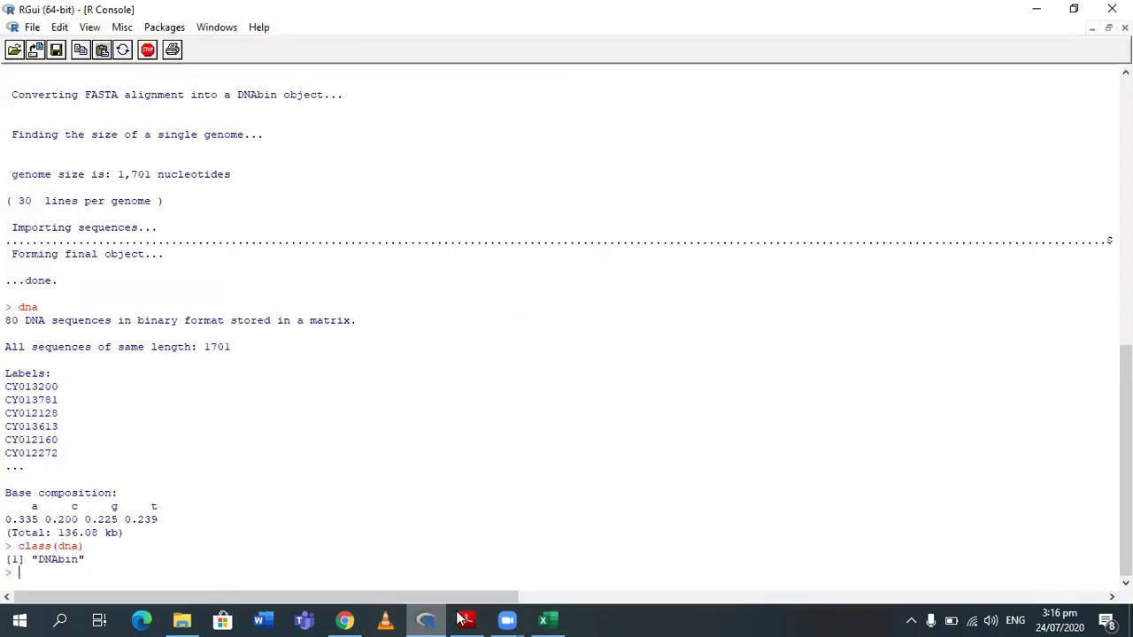
Step: Copy as.character(dna)[1:5,1:10] from the PDF and run it in R to list the first 10 nucleotides of 5 isolates
key("alt+Tab")
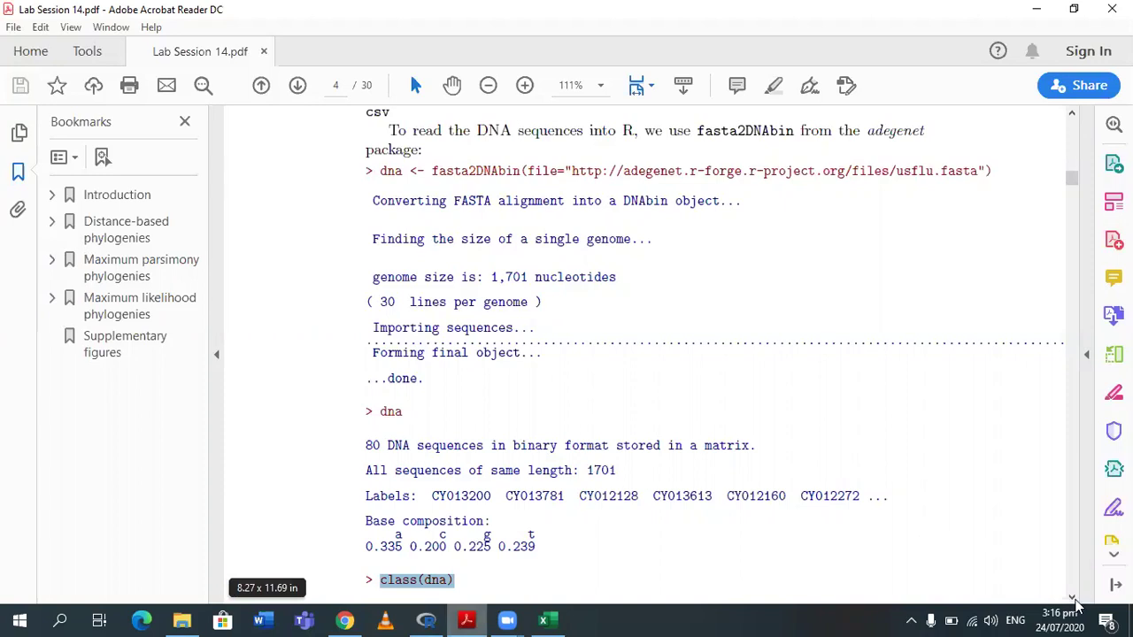
left_click(1073, 598)
scroll(1075, 602, "down", 5)
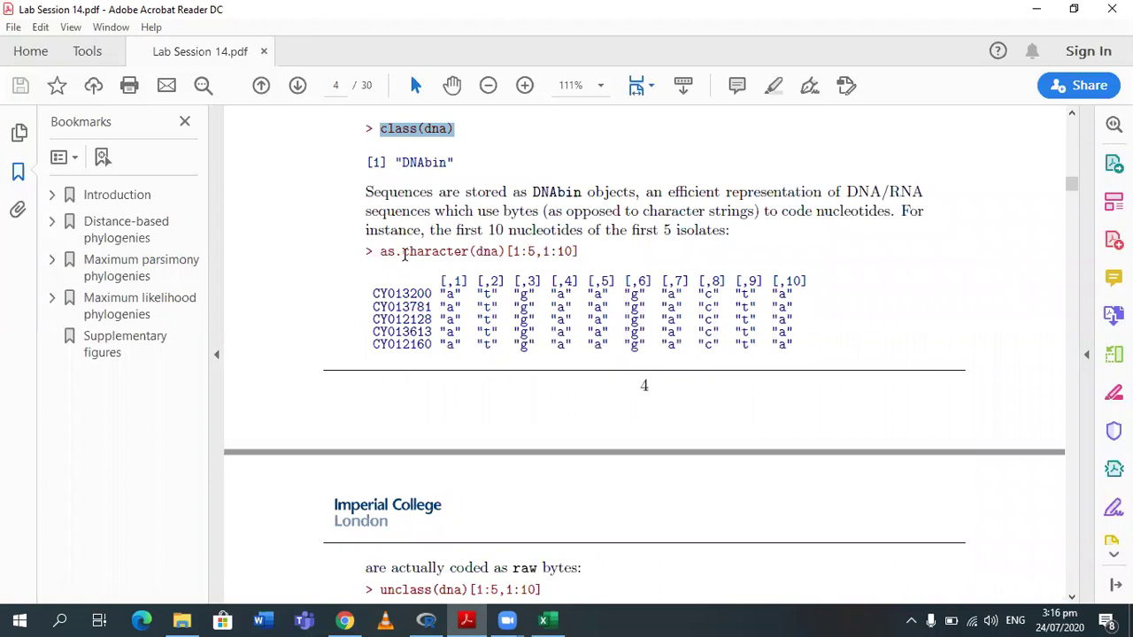
left_click_drag(493, 255, 584, 261)
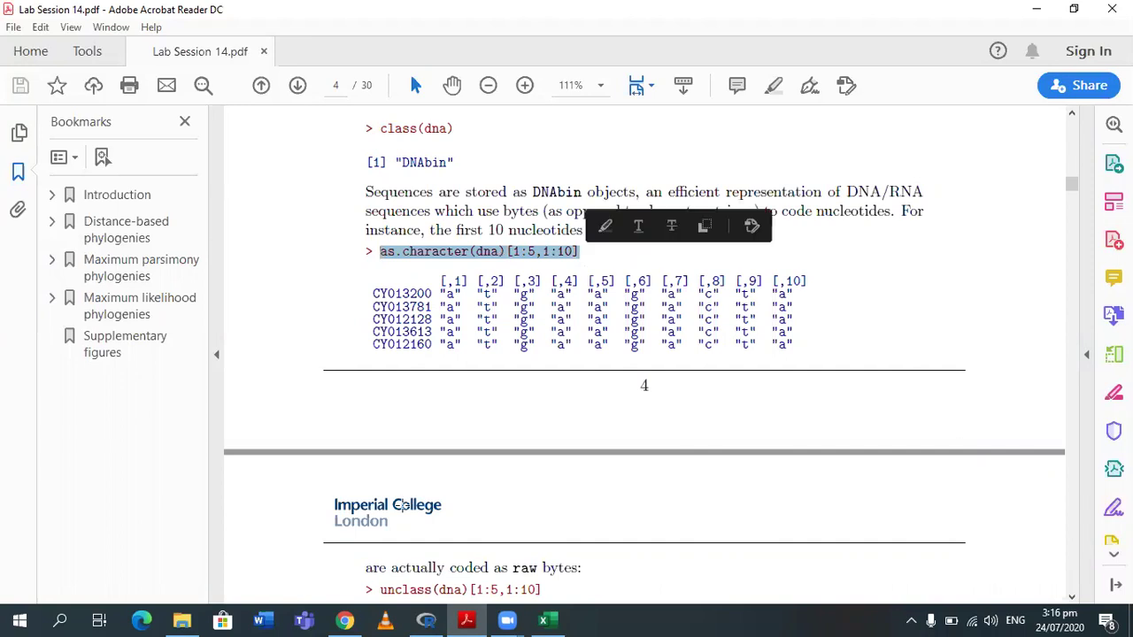
left_click(428, 620)
key("ctrl+v")
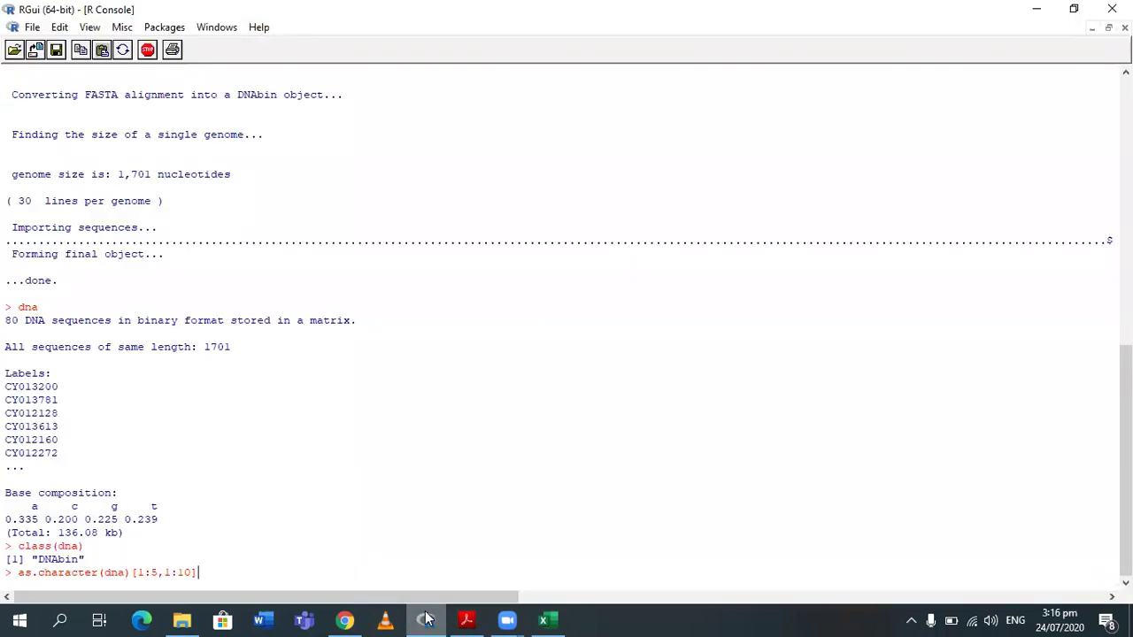
key("Return")
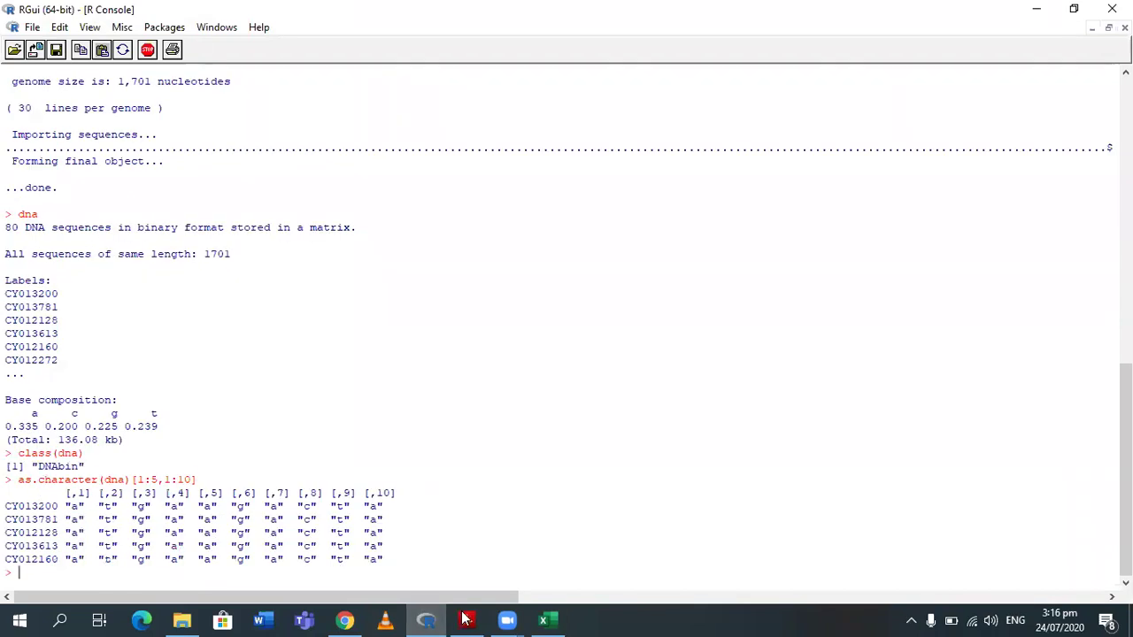
Step: Copy the unclass command from page 5 of the PDF and run unclass(dna)[1:5,1:10] in R, with its closing bracket completed
key("alt+Tab")
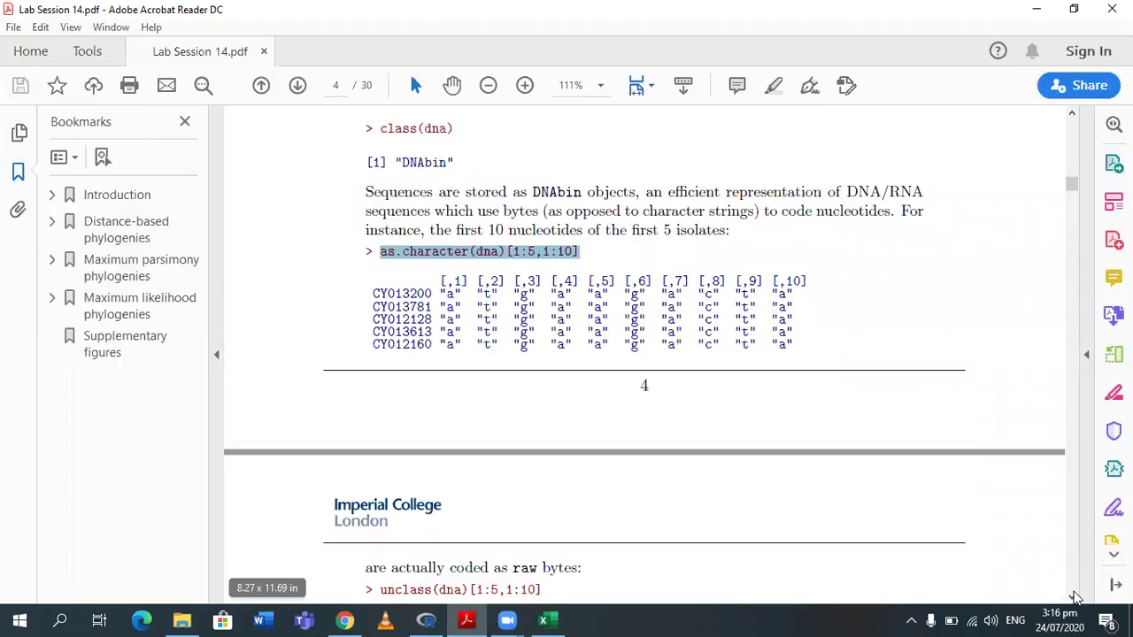
left_click(1073, 596)
scroll(420, 324, "down", 5)
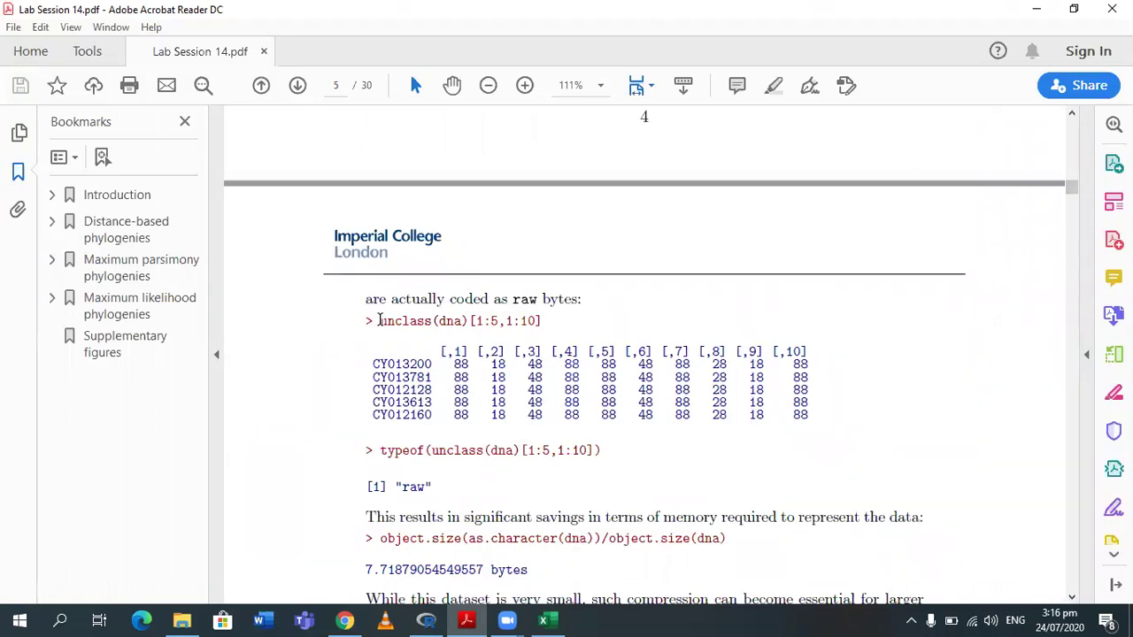
left_click_drag(440, 323, 577, 320)
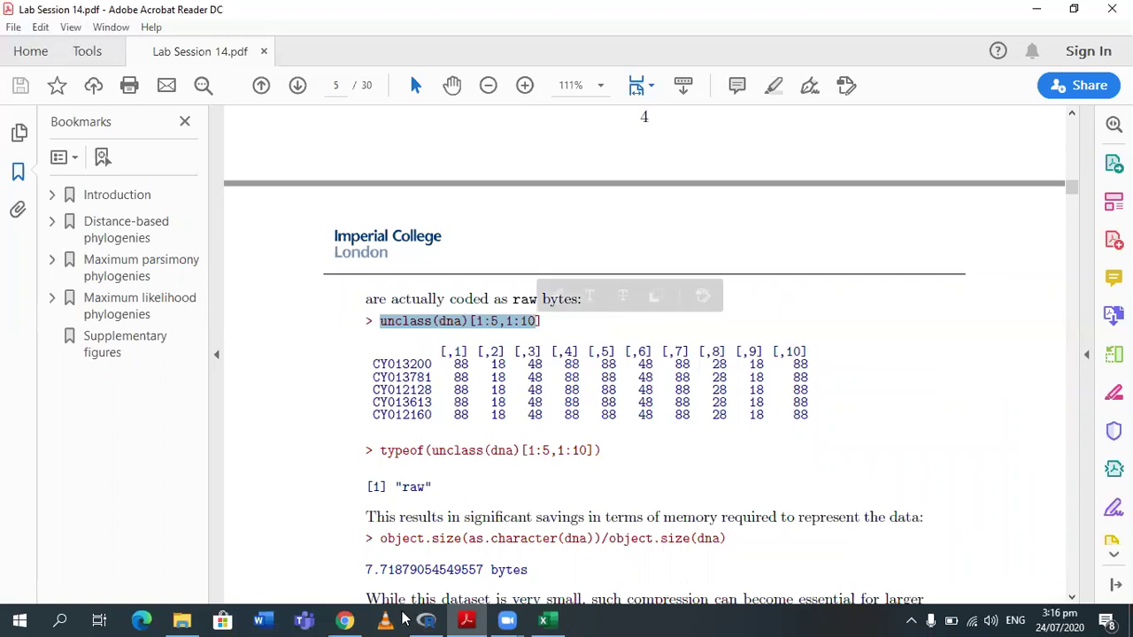
left_click(426, 620)
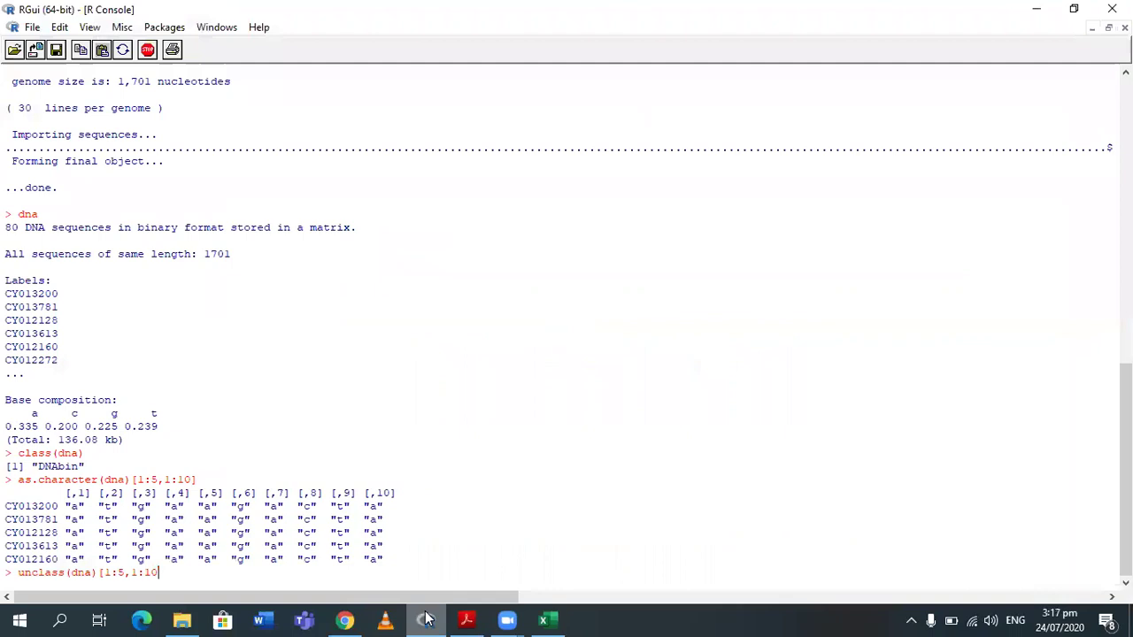
type("]")
key("Return")
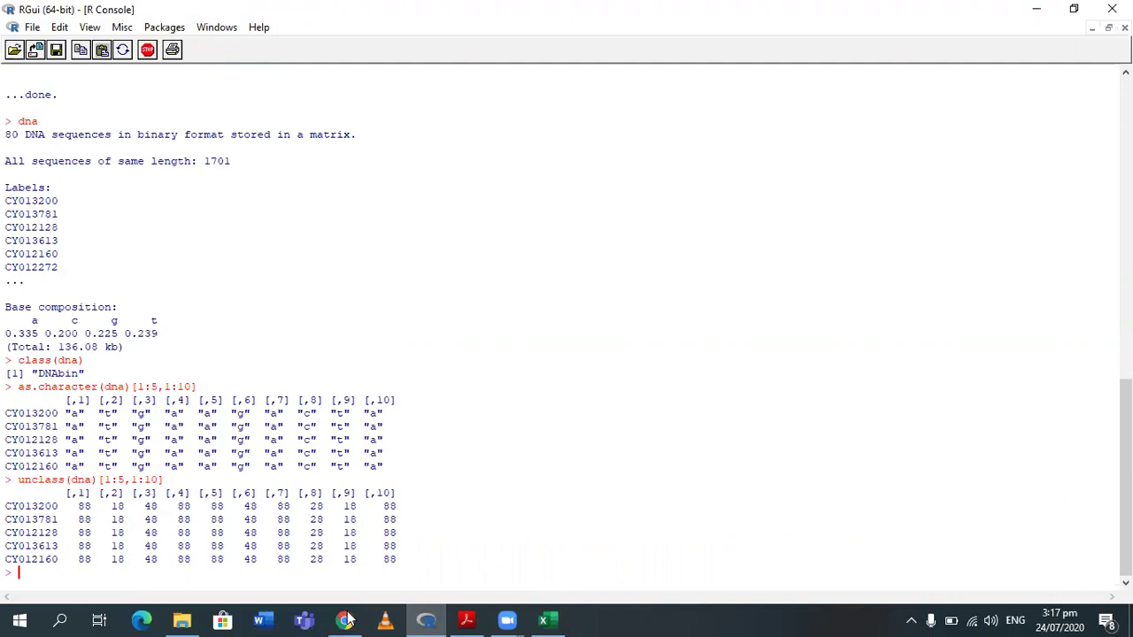
Step: Copy typeof(unclass(dna)[1:5,1:10]) from the PDF and run it in the R console
left_click(467, 619)
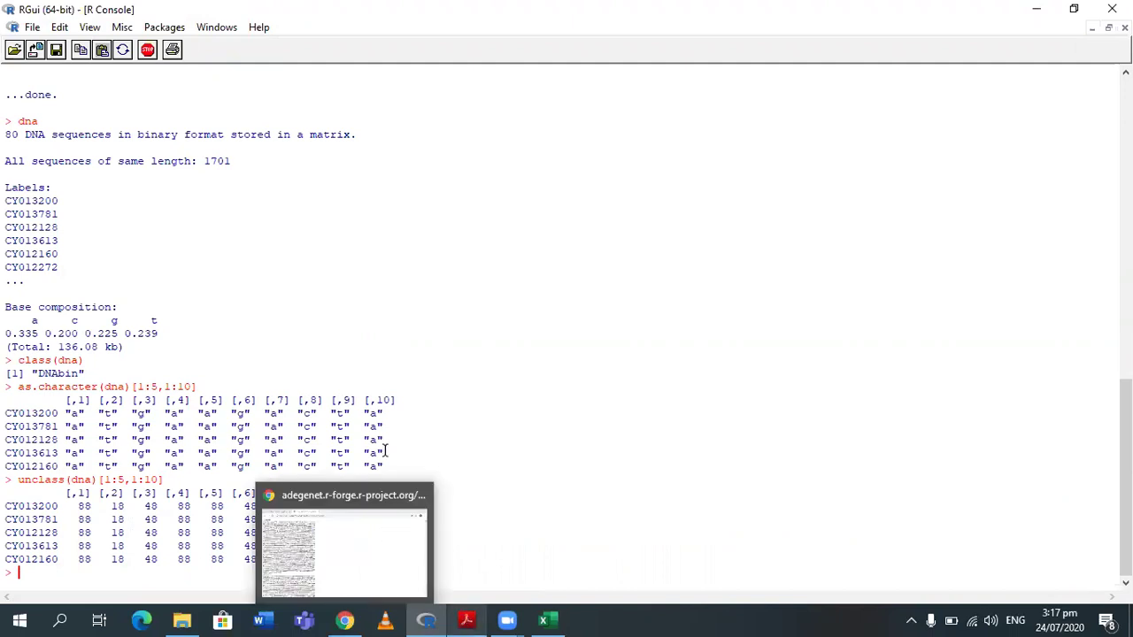
left_click_drag(381, 450, 602, 451)
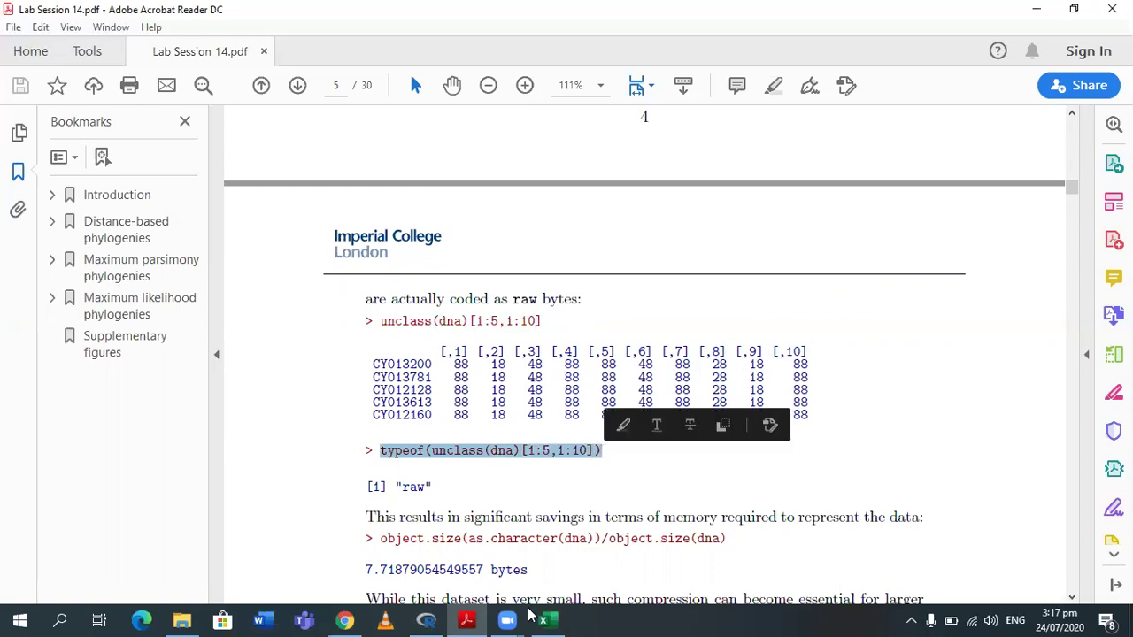
left_click(428, 620)
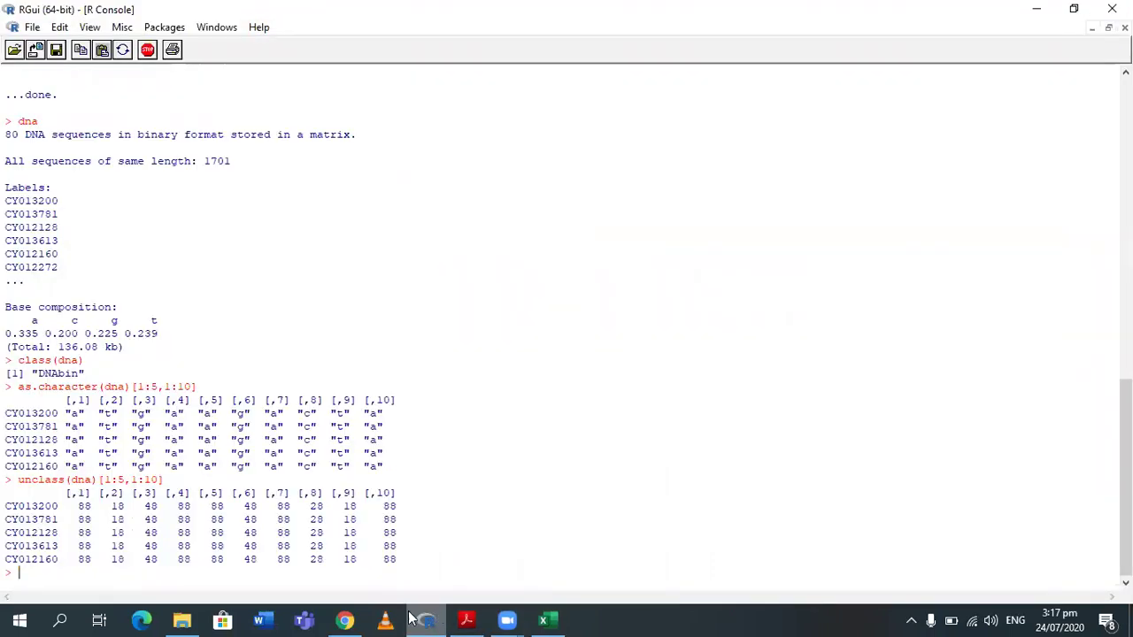
key("ctrl+v")
key("Return")
Step: Copy object.size(as.character(dna))/object.size(dna) from page 5 of the PDF and run it in the R console
left_click(466, 619)
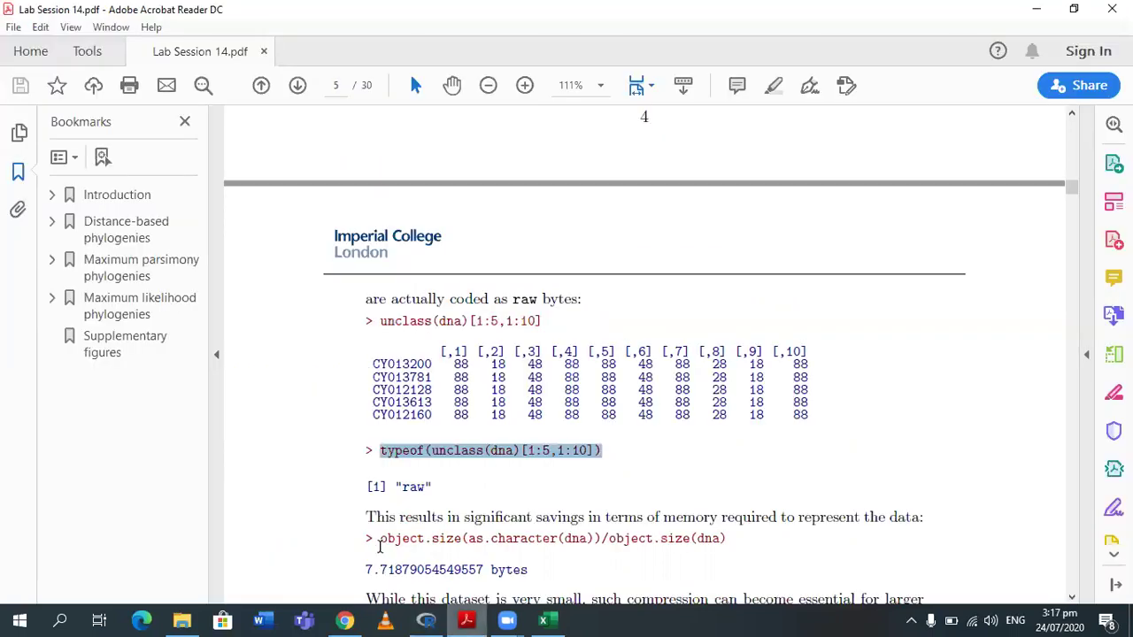
left_click_drag(406, 540, 546, 519)
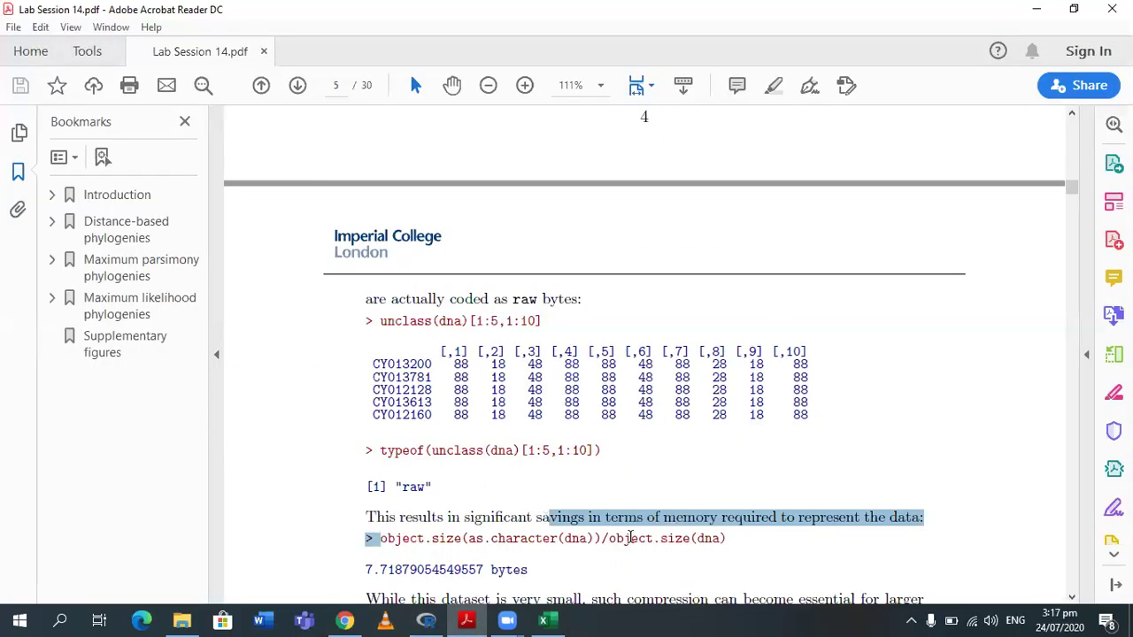
left_click_drag(691, 532, 731, 532)
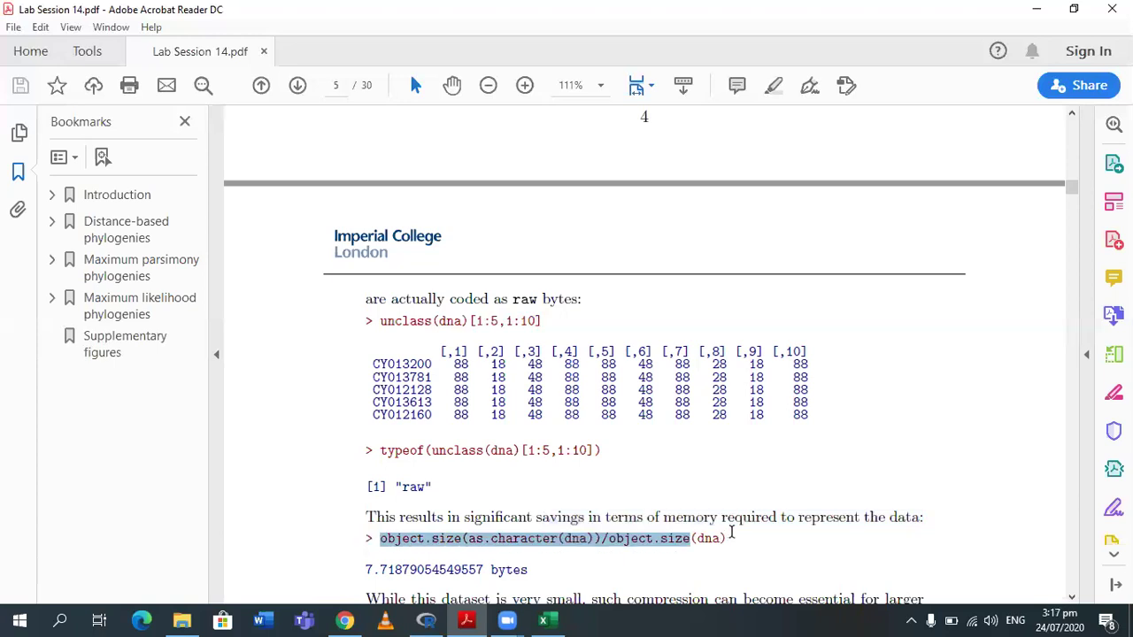
left_click(429, 620)
key("ctrl+v")
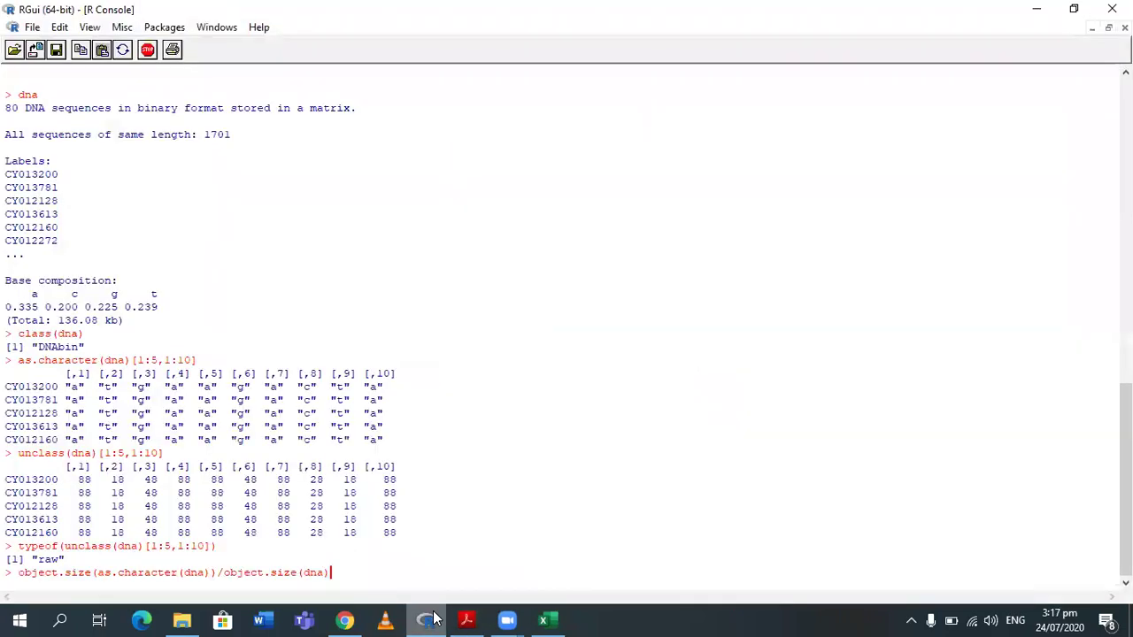
key("Return")
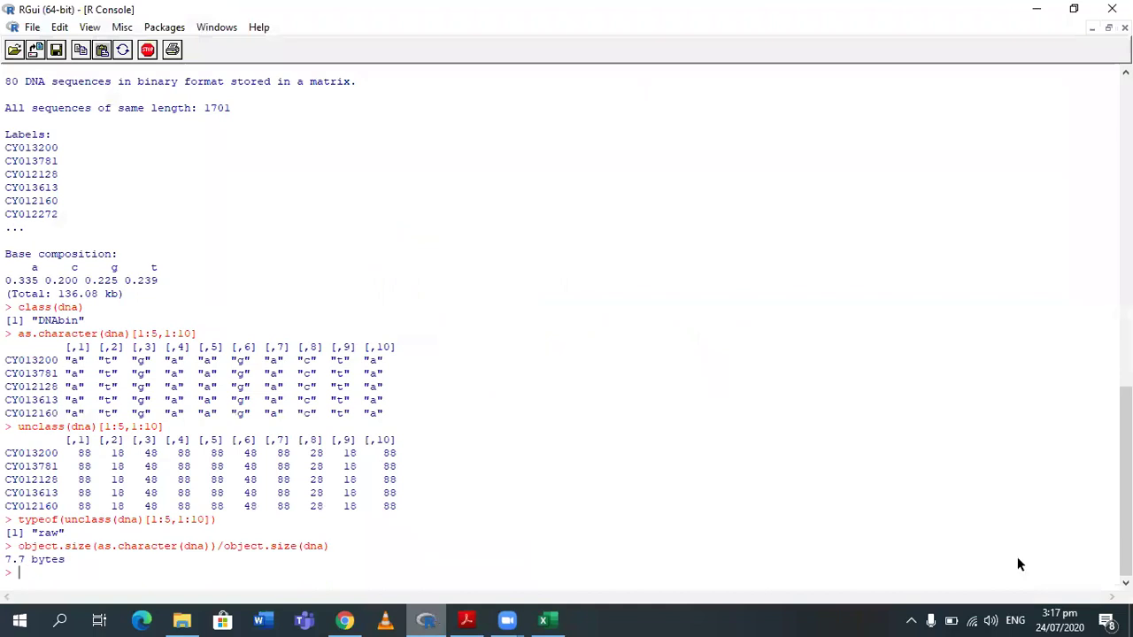
Step: Try to run the PDF's read.csv command for usflu.annot.csv together with head(annot) in the R console
key("alt+Tab")
scroll(1071, 601, "down", 3)
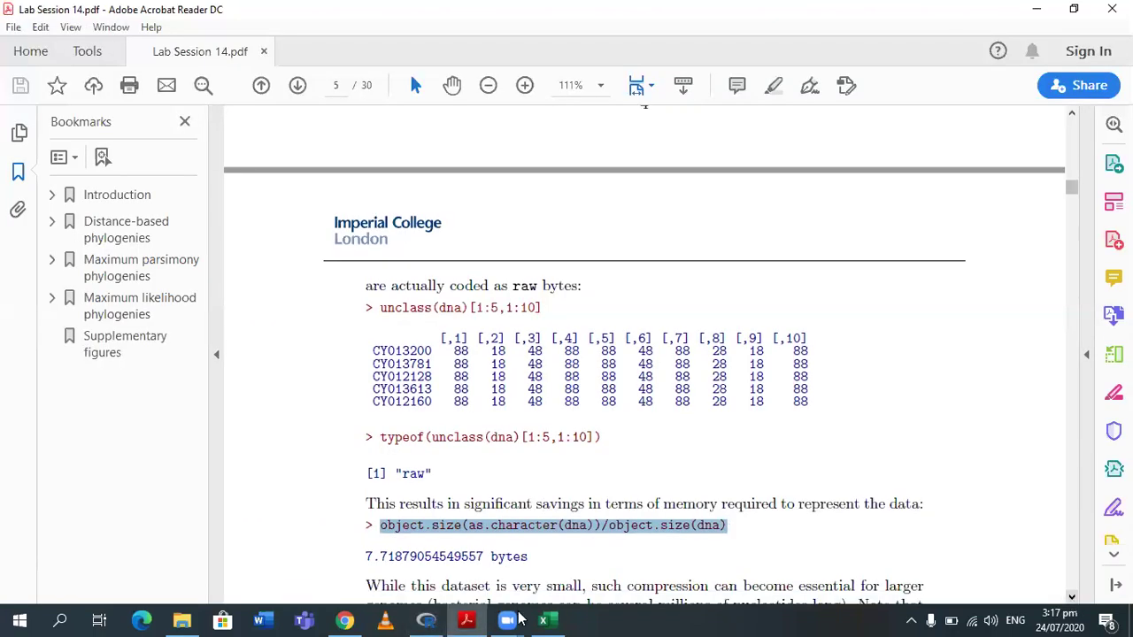
left_click(427, 620)
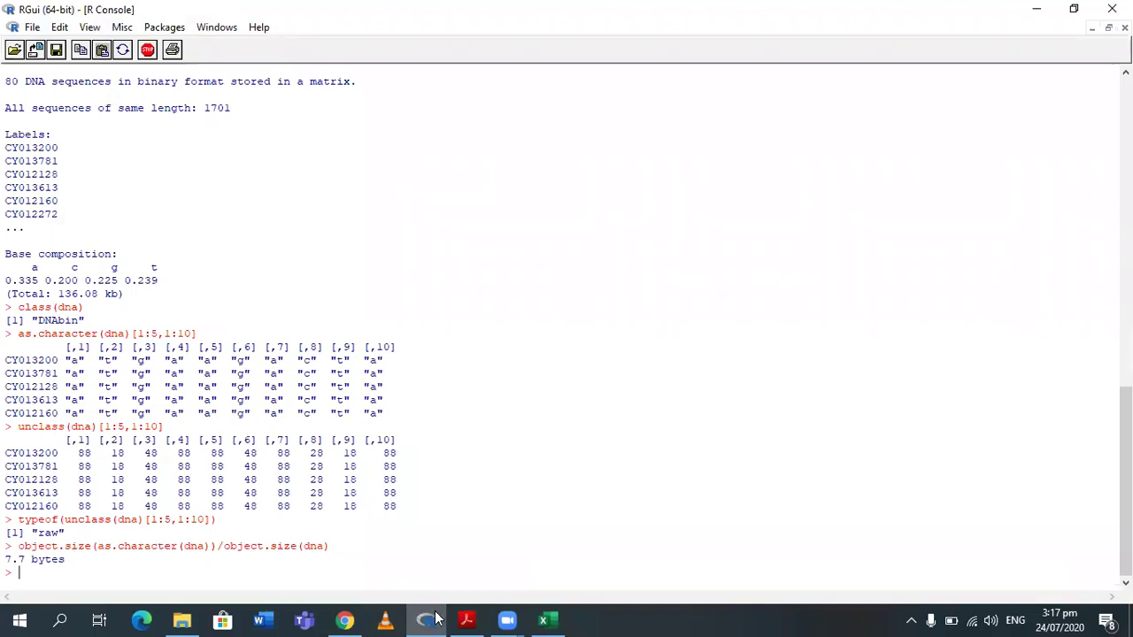
key("alt+Tab")
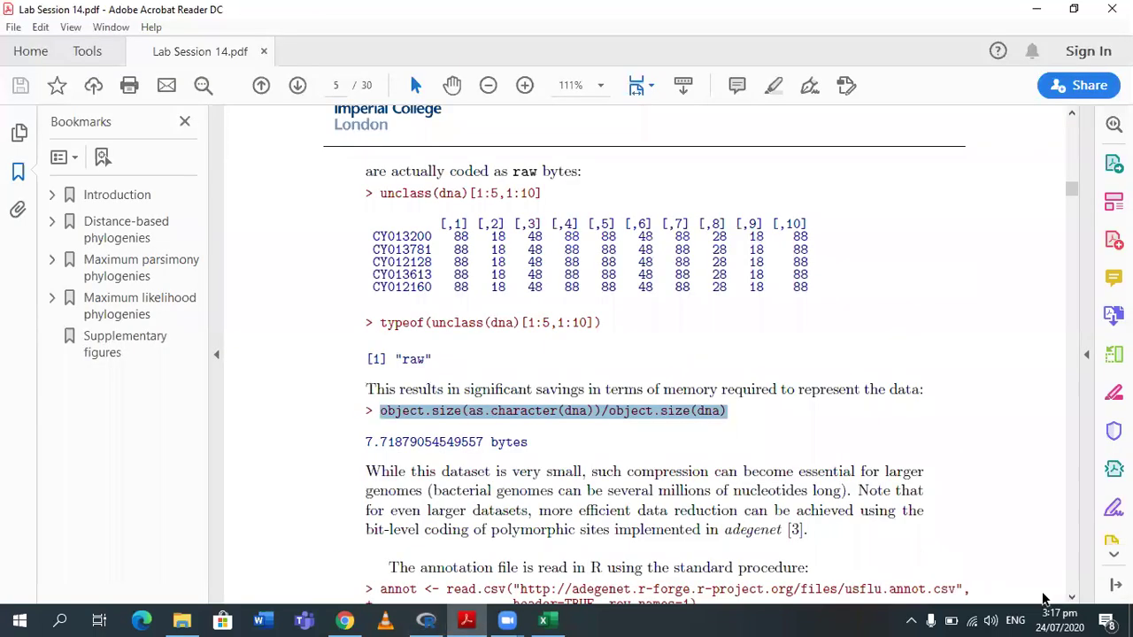
left_click(1072, 598)
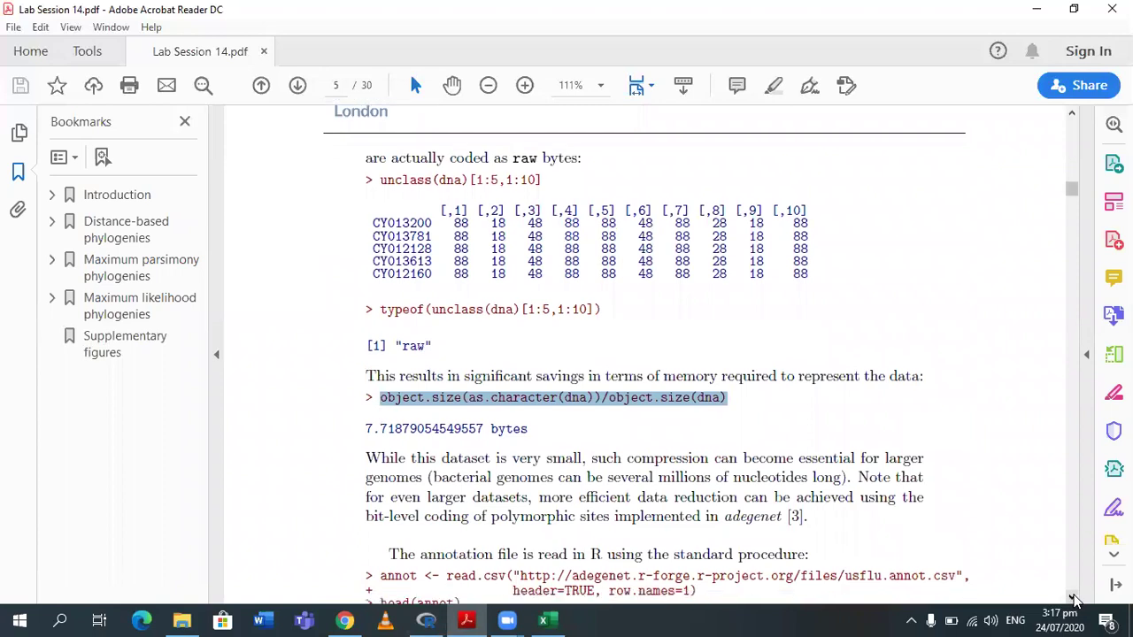
scroll(1073, 600, "down", 3)
left_click_drag(379, 317, 469, 351)
key("ctrl+c")
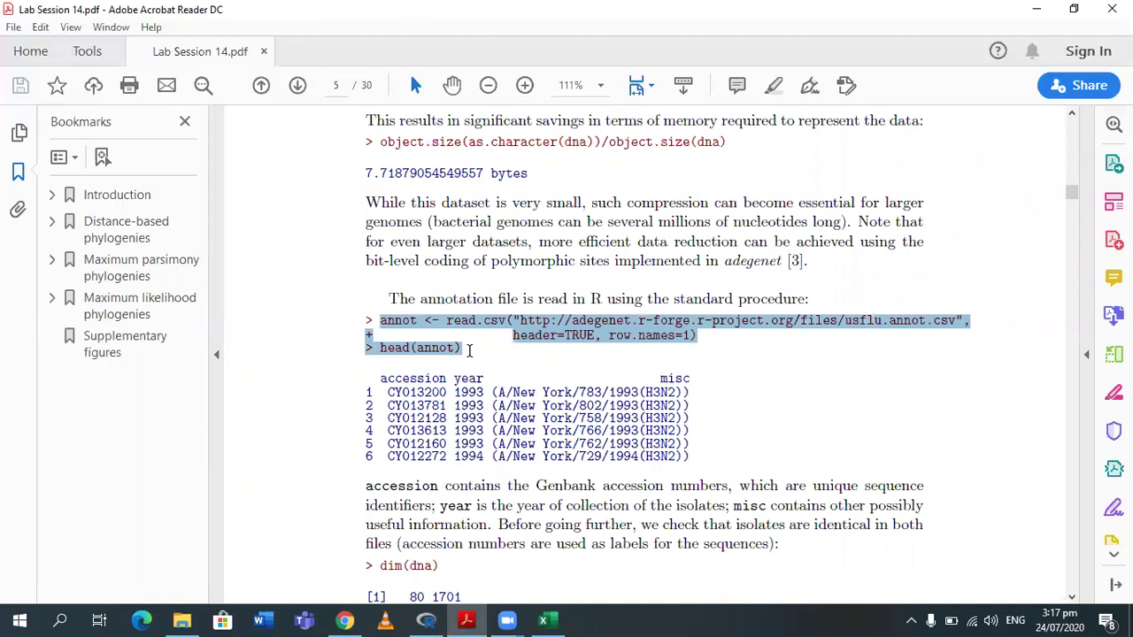
left_click(429, 620)
key("ctrl+v")
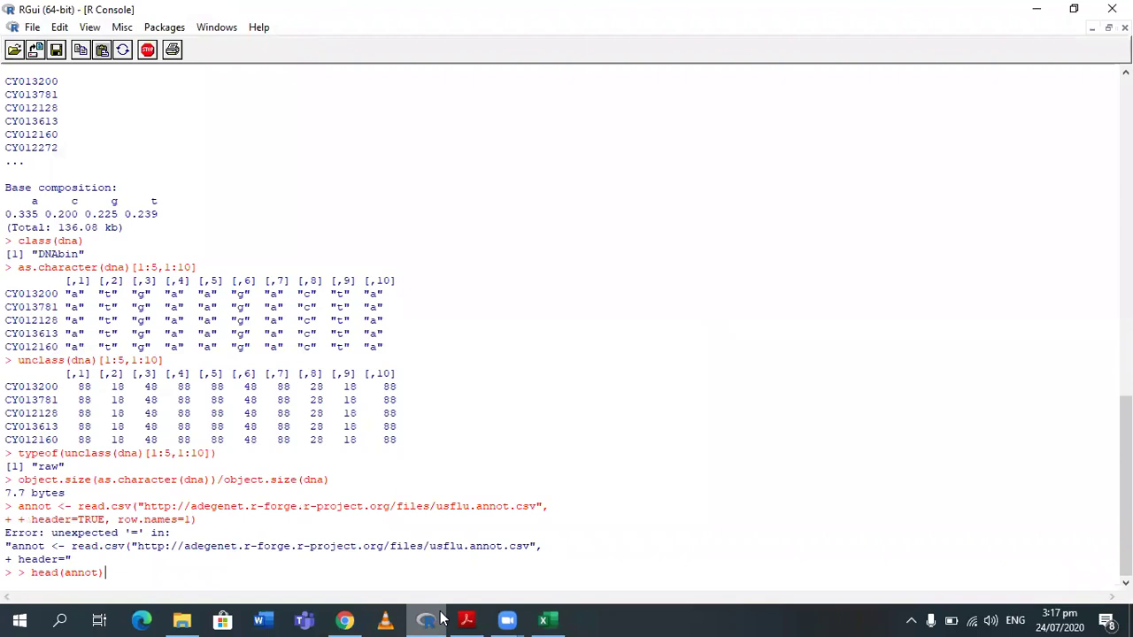
key("Return")
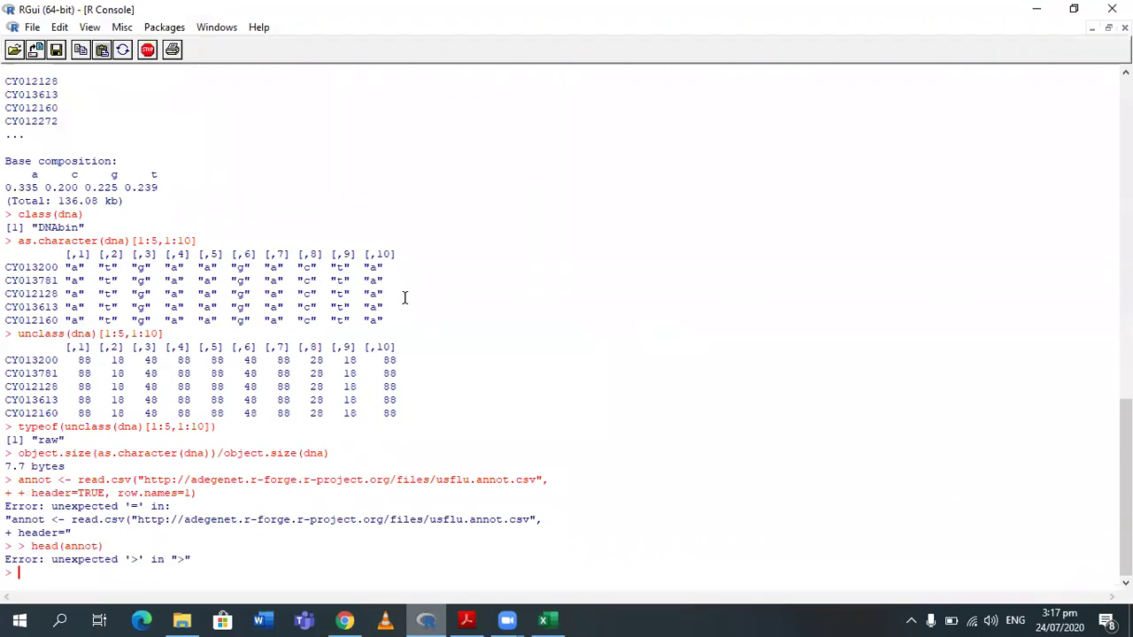
Step: Copy only the annot <- read.csv command for usflu.annot.csv from the PDF, remove its extra plus sign in R, and run it
key("alt+Tab")
left_click(438, 319)
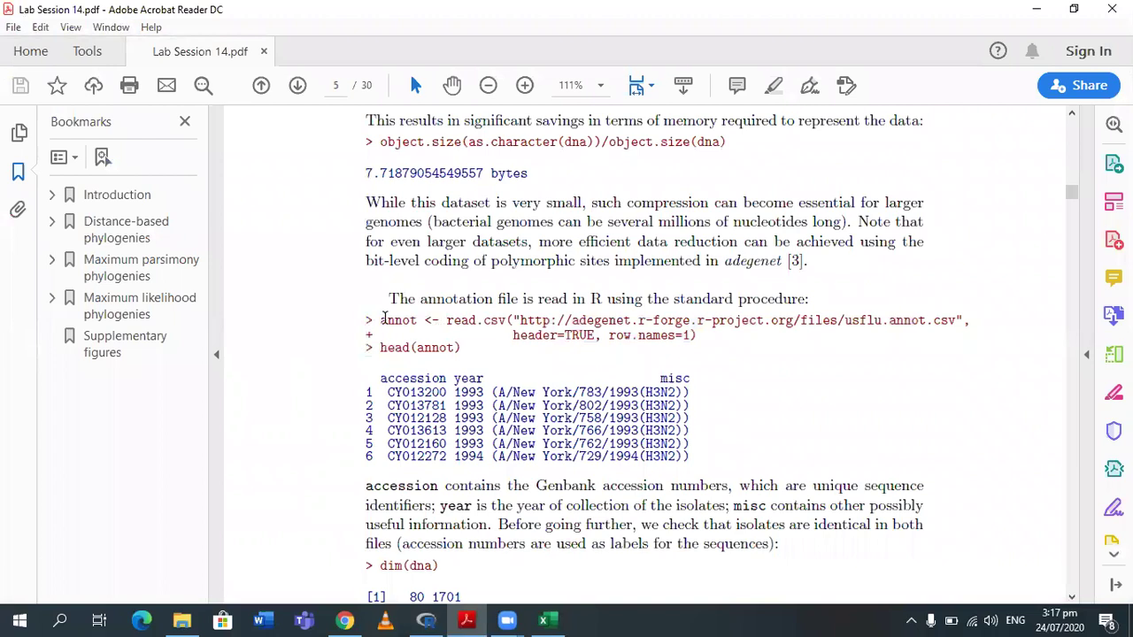
mouse_move(616, 321)
left_mouse_down()
mouse_move(679, 345)
mouse_move(702, 335)
left_mouse_up()
key("ctrl+c")
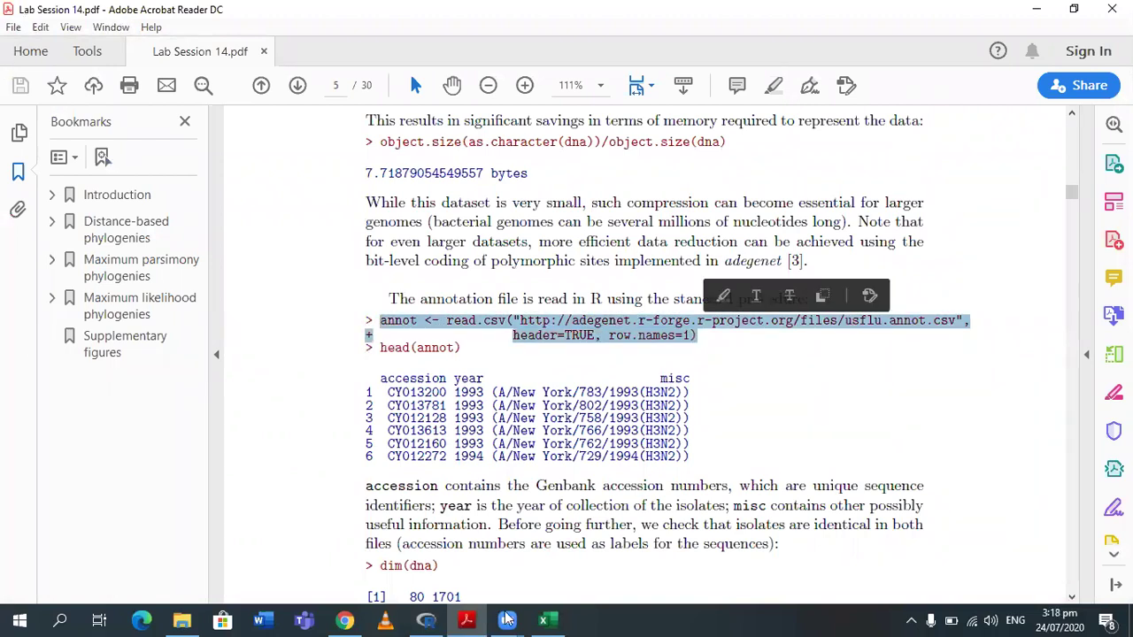
left_click(426, 619)
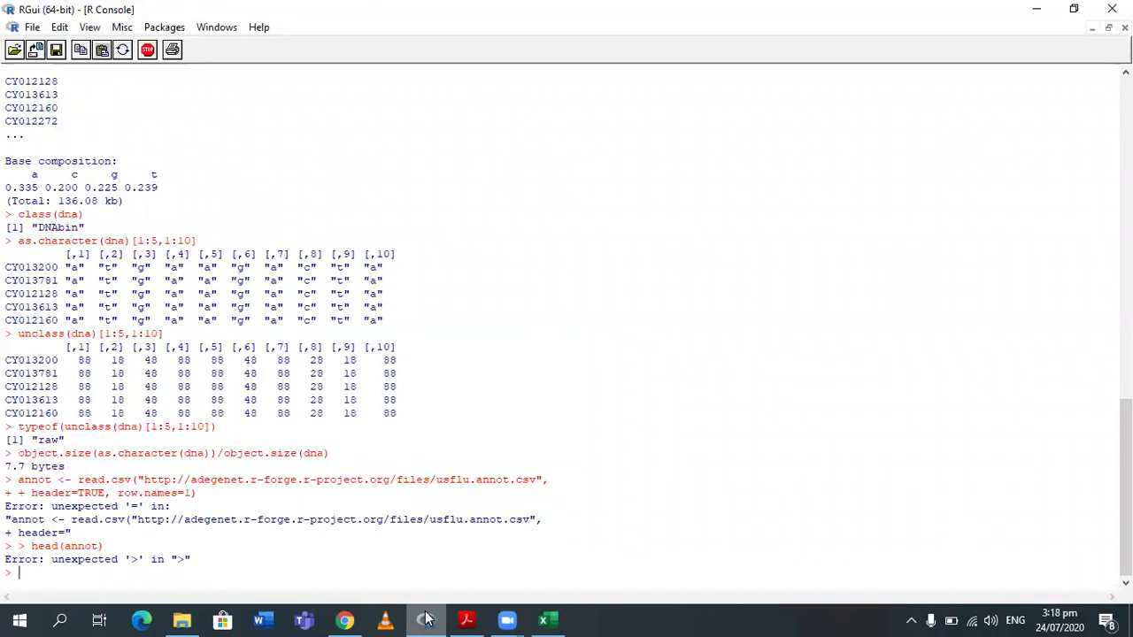
key("ctrl+v")
key("Left")
key("Left")
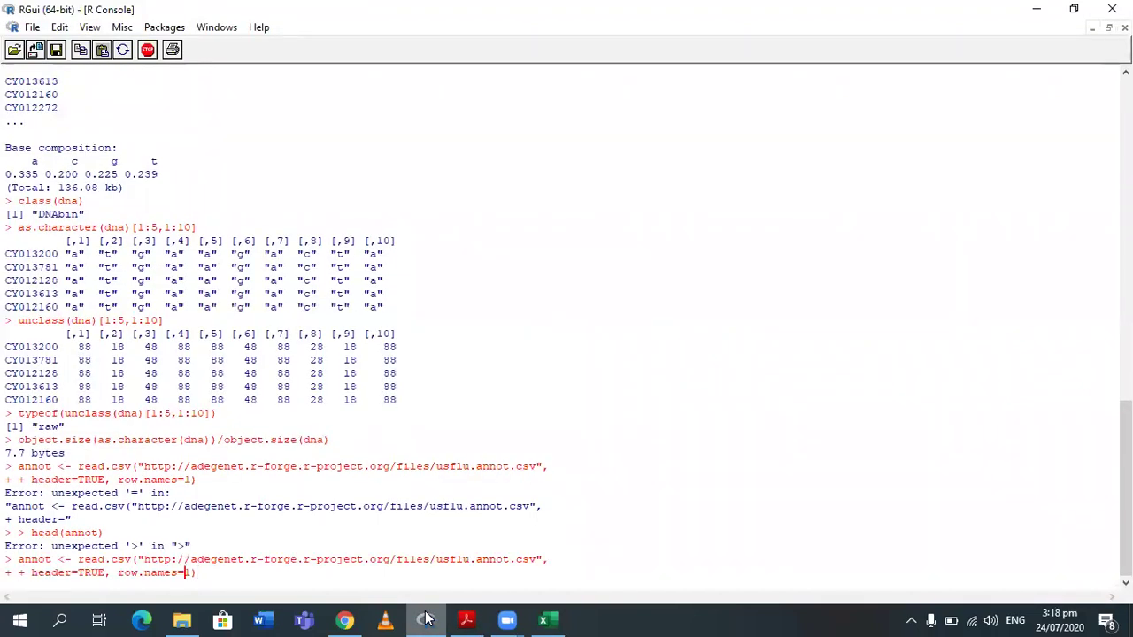
key("Left")
key("Left")
key("Left")
key("Left")
key("Left")
key("Left")
key("Left")
key("Left")
key("Left")
key("Left")
key("Left")
key("Left")
key("Left")
key("Left")
key("Left")
key("Left")
key("Left")
key("Left")
key("Left")
key("Left")
key("Left")
key("Left")
key("BackSpace")
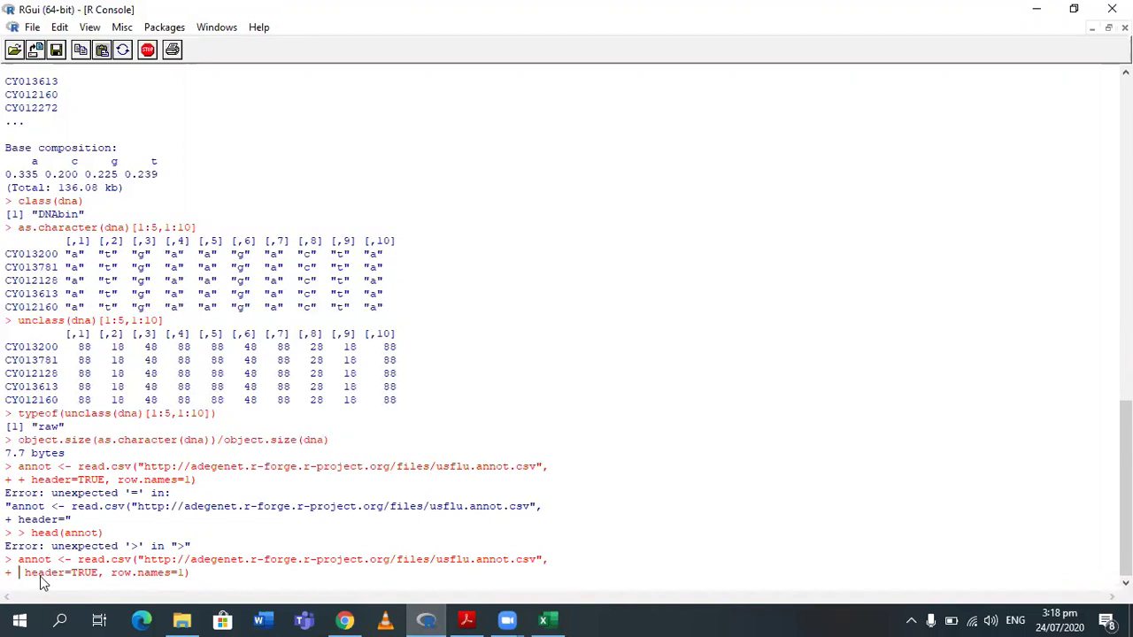
key("Return")
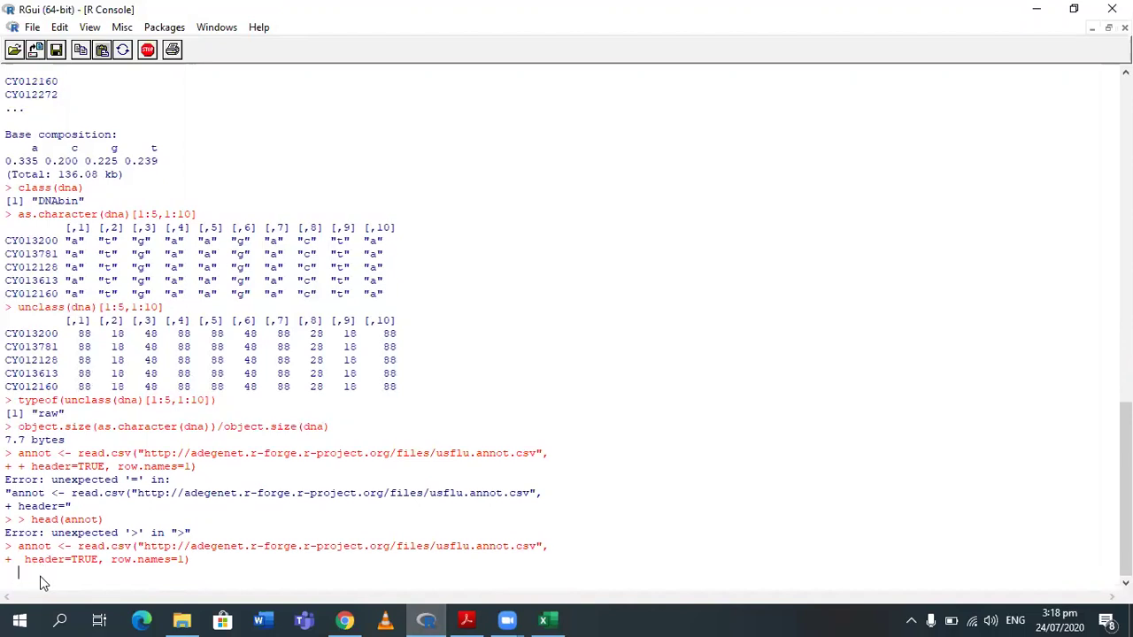
Step: Copy head(annot) from the PDF and run it in R to list the first rows of the annotation table
left_click(462, 618)
left_click_drag(381, 347, 464, 352)
key("ctrl+c")
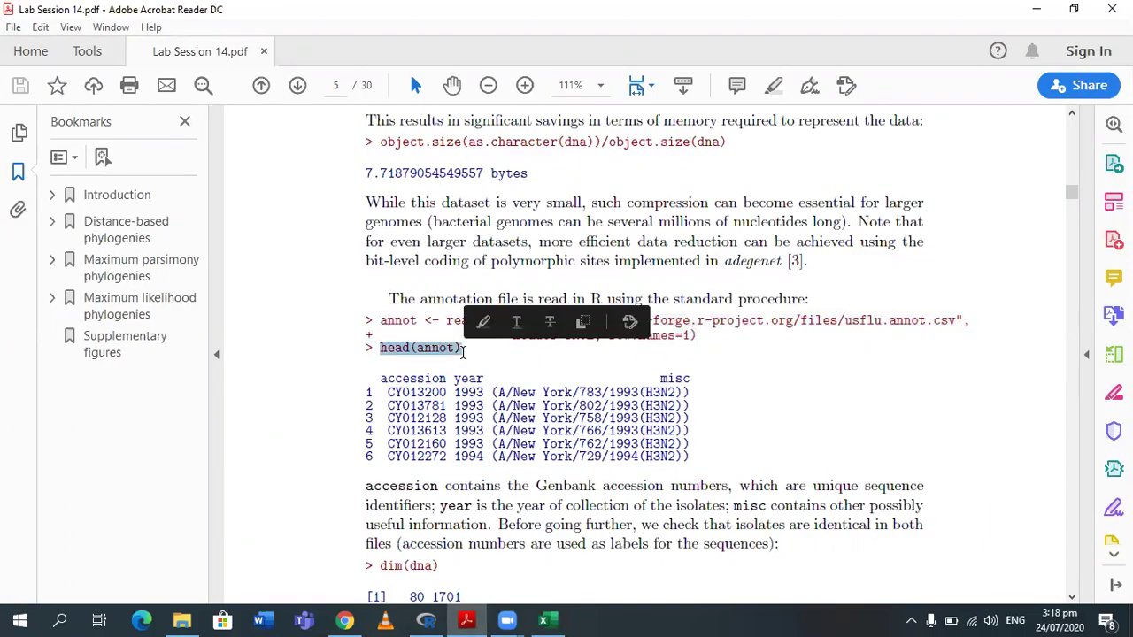
left_click(427, 620)
key("ctrl+v")
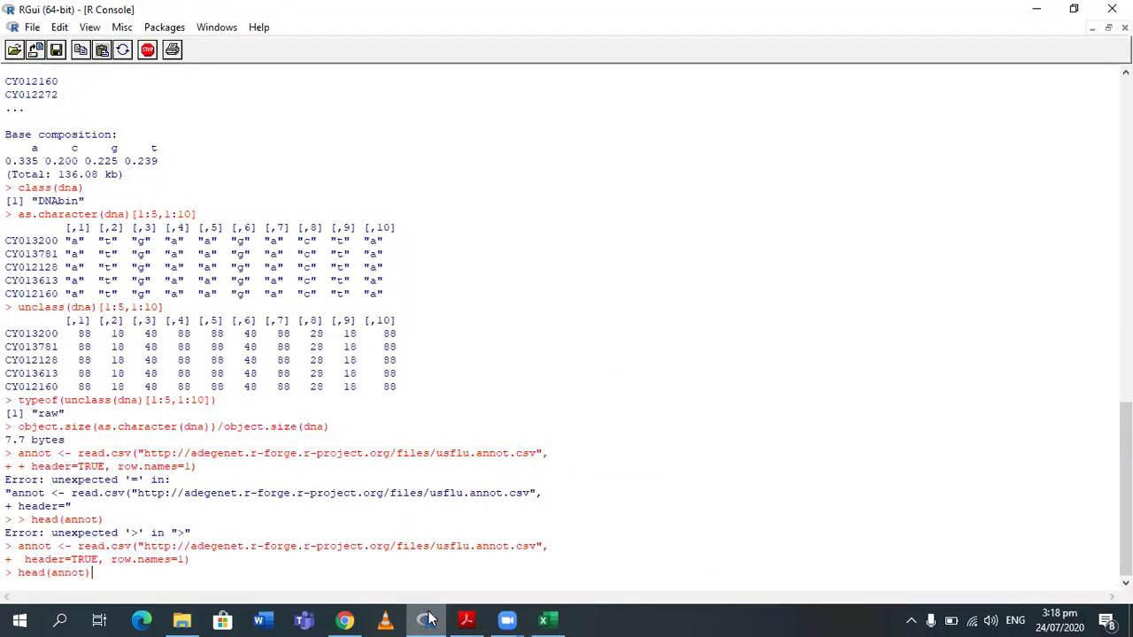
key("Return")
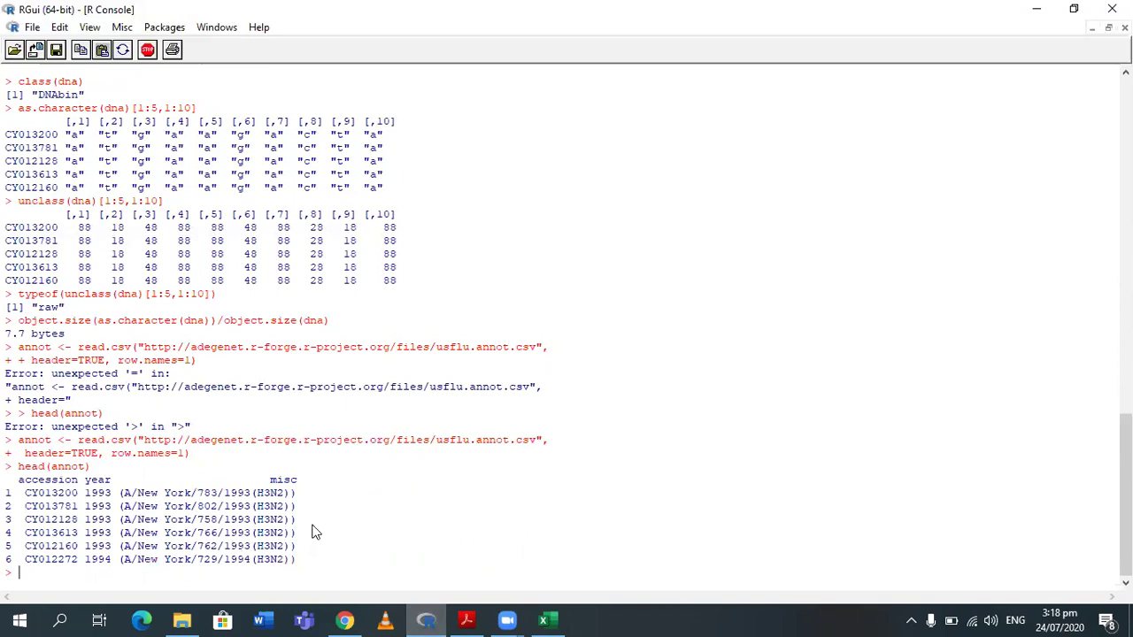
Step: Check the annotation file usflu.annot (2).csv in Excel, close it, and return to the PDF in Acrobat Reader
left_click(546, 618)
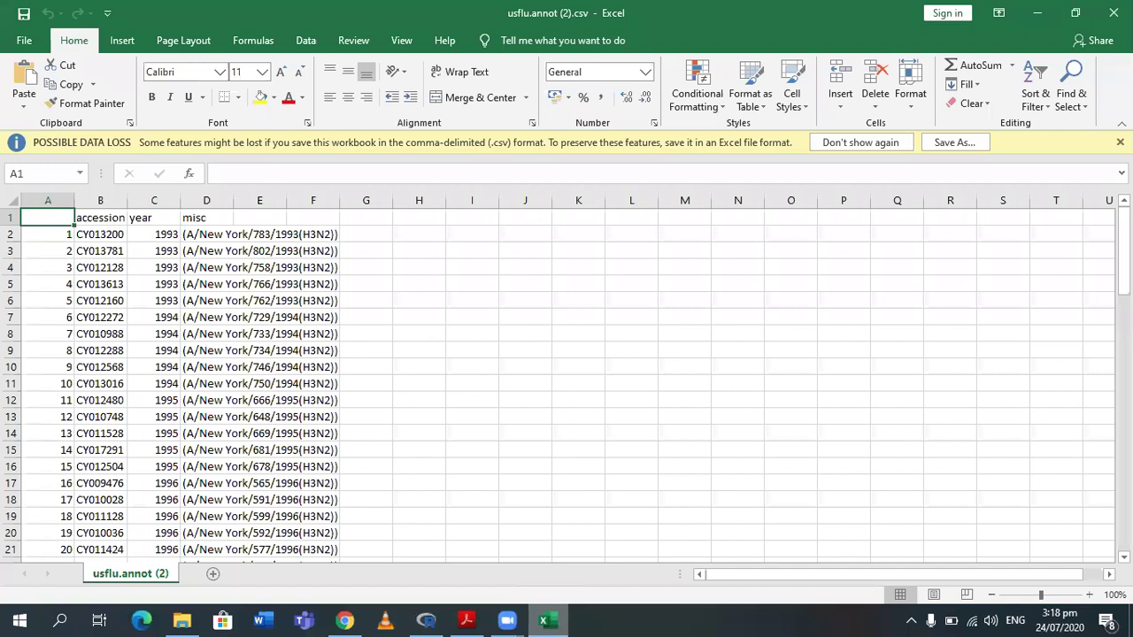
left_click(429, 618)
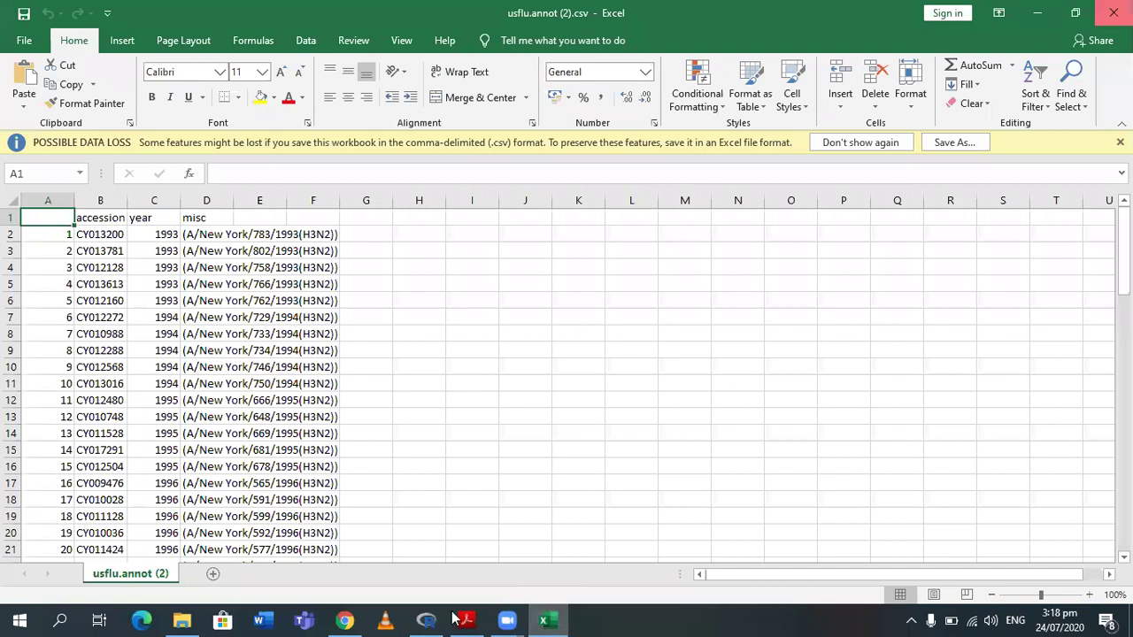
left_click(467, 620)
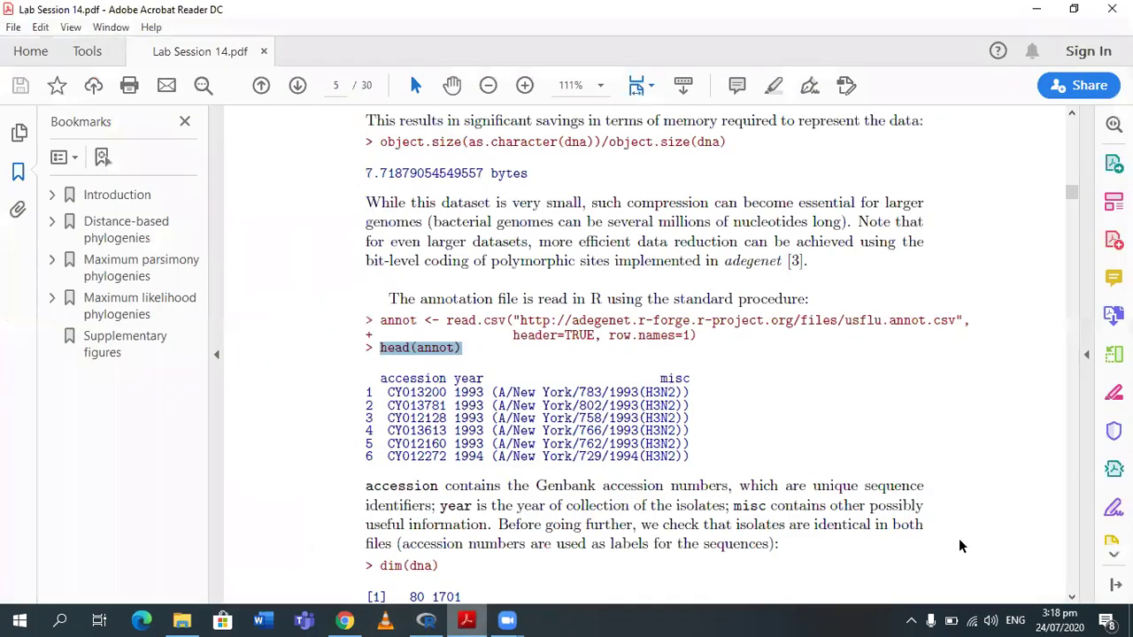
Step: Copy dim(dna) from page 5 of the PDF, run it in R, and highlight the sequence length in the output
left_click(1072, 598)
scroll(871, 512, "down", 3)
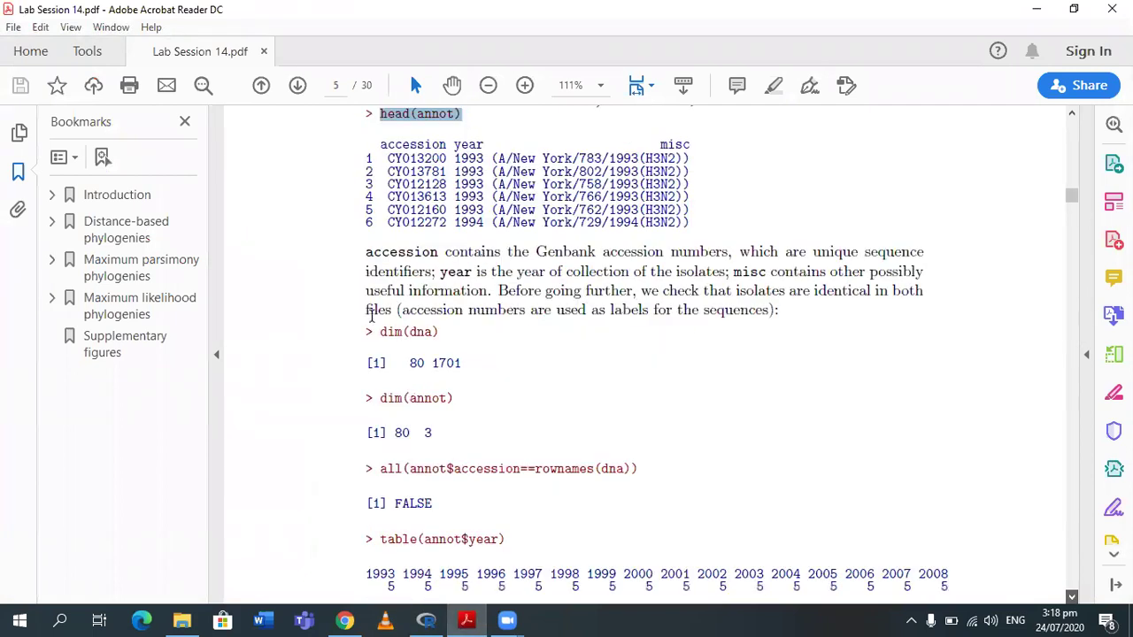
scroll(424, 322, "down", 1)
left_click_drag(456, 314, 443, 326)
key("ctrl+c")
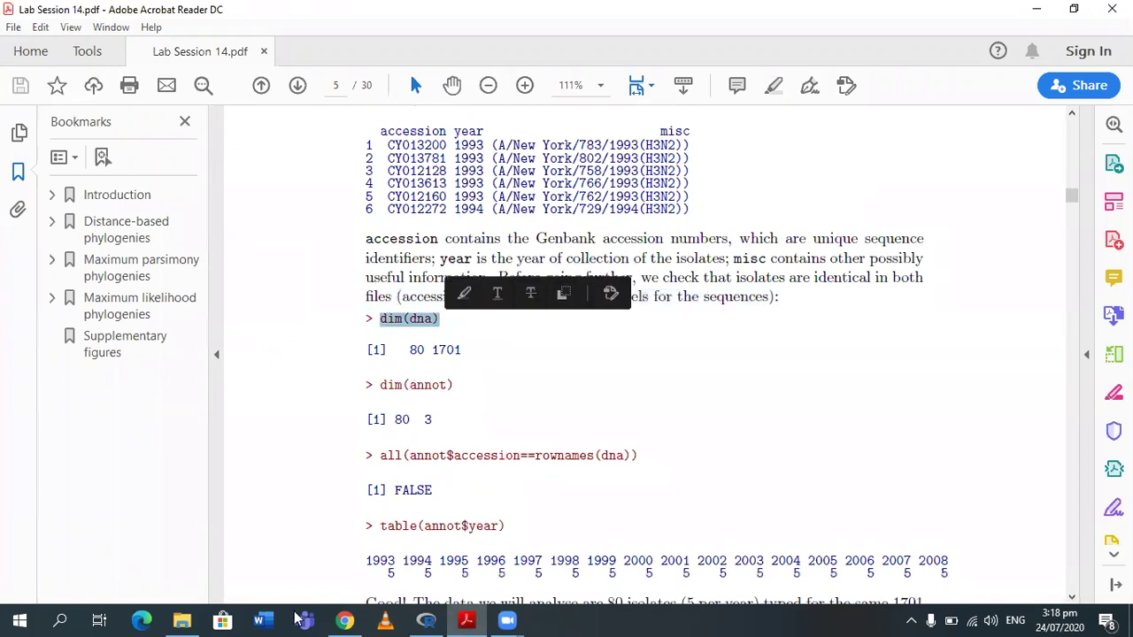
left_click(428, 620)
key("ctrl+v")
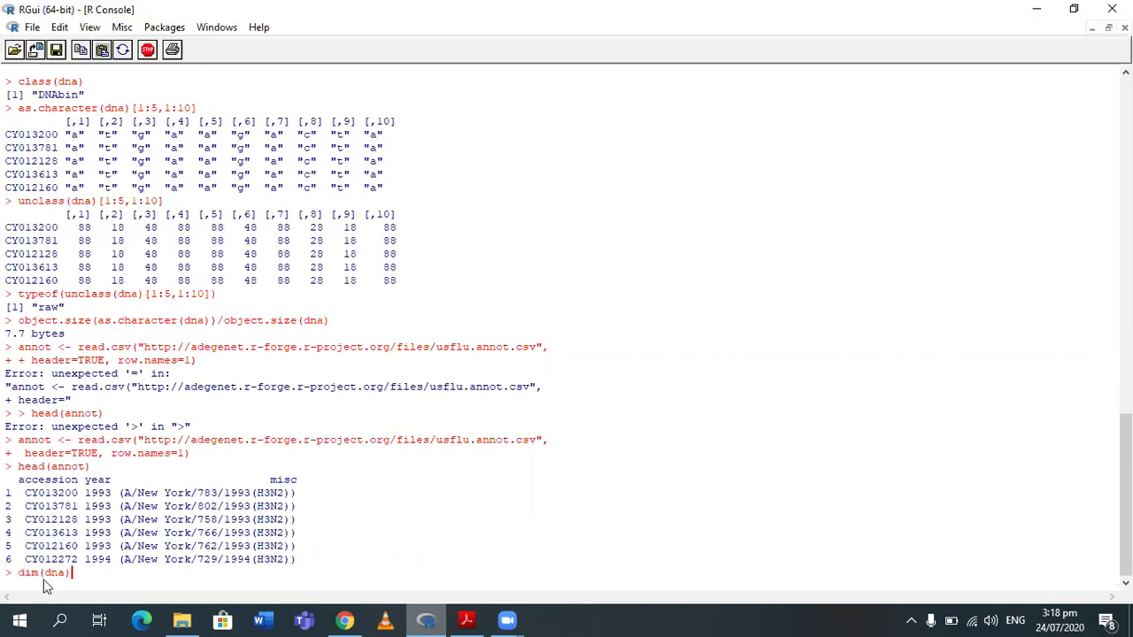
key("Return")
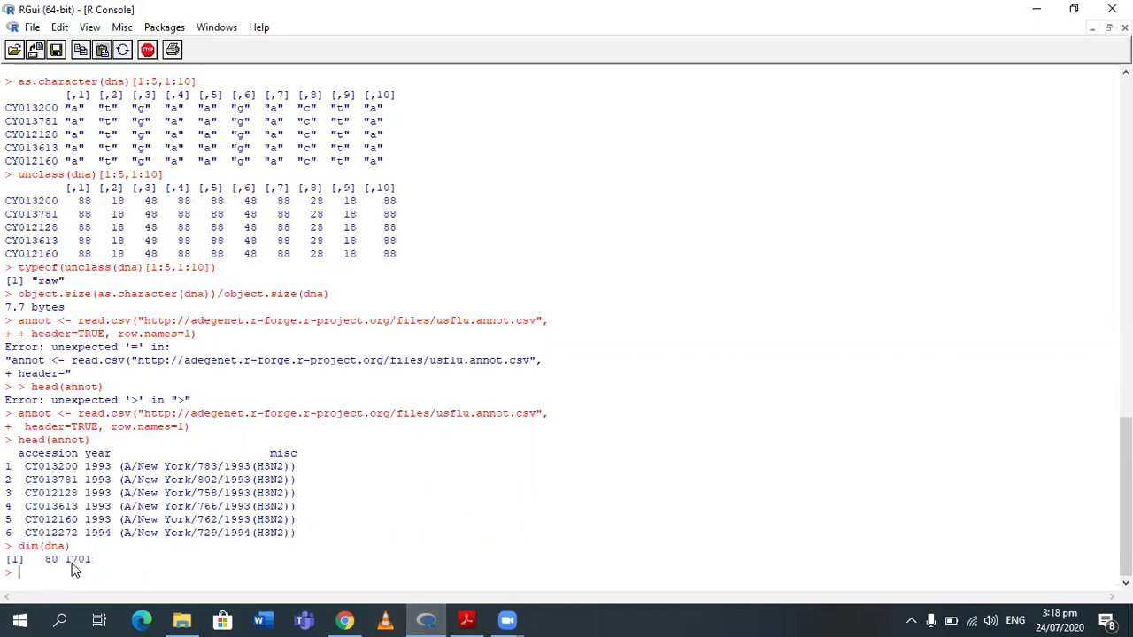
double_click(78, 560)
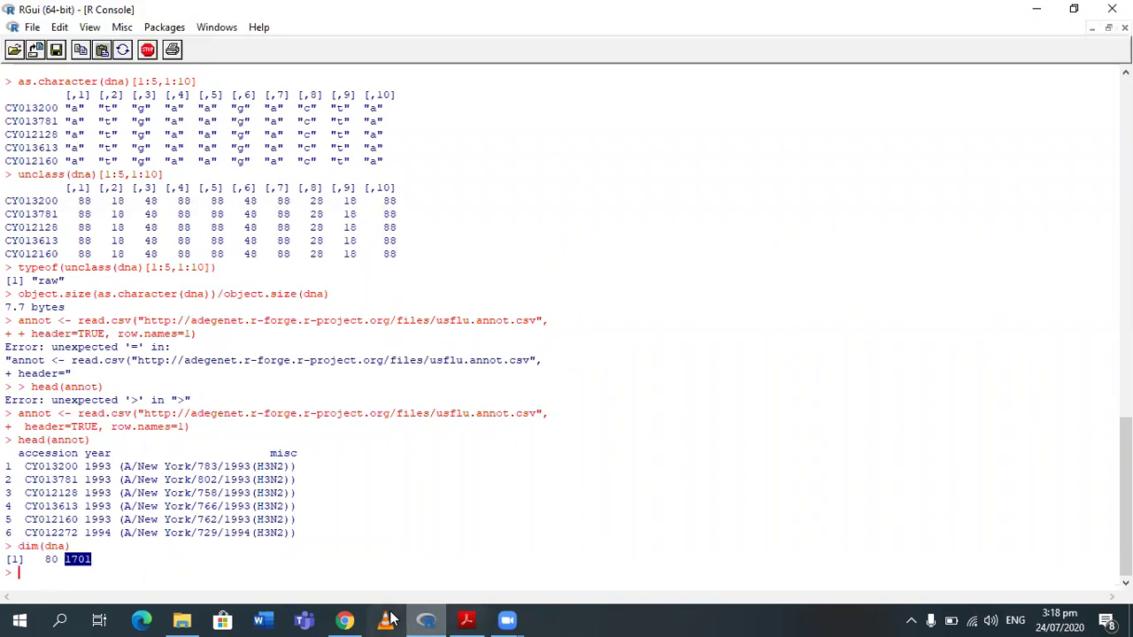
Step: Copy dim(annot) from the PDF and run it in R to get the annotation table's dimensions
left_click(462, 618)
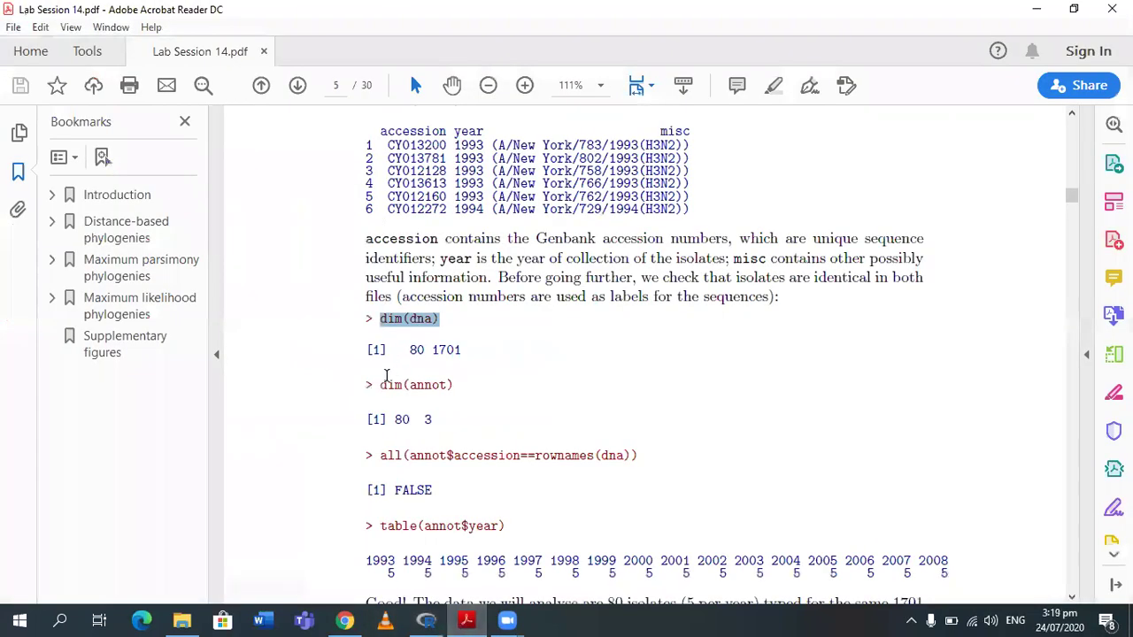
left_click_drag(387, 386, 458, 388)
left_click(458, 387)
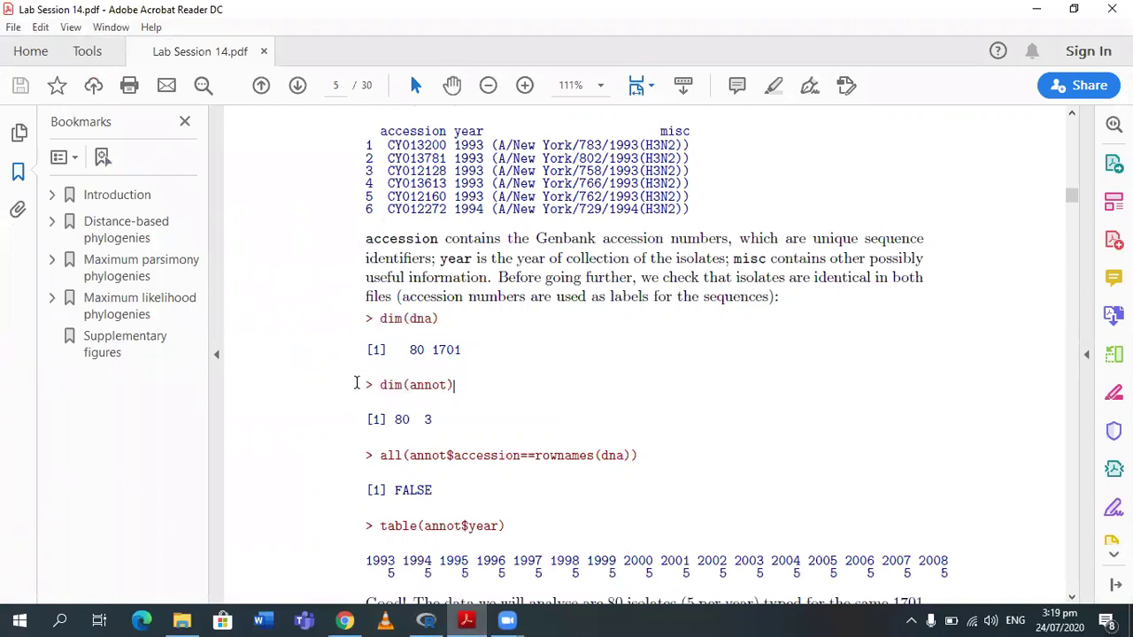
left_click_drag(380, 385, 457, 386)
key("ctrl+c")
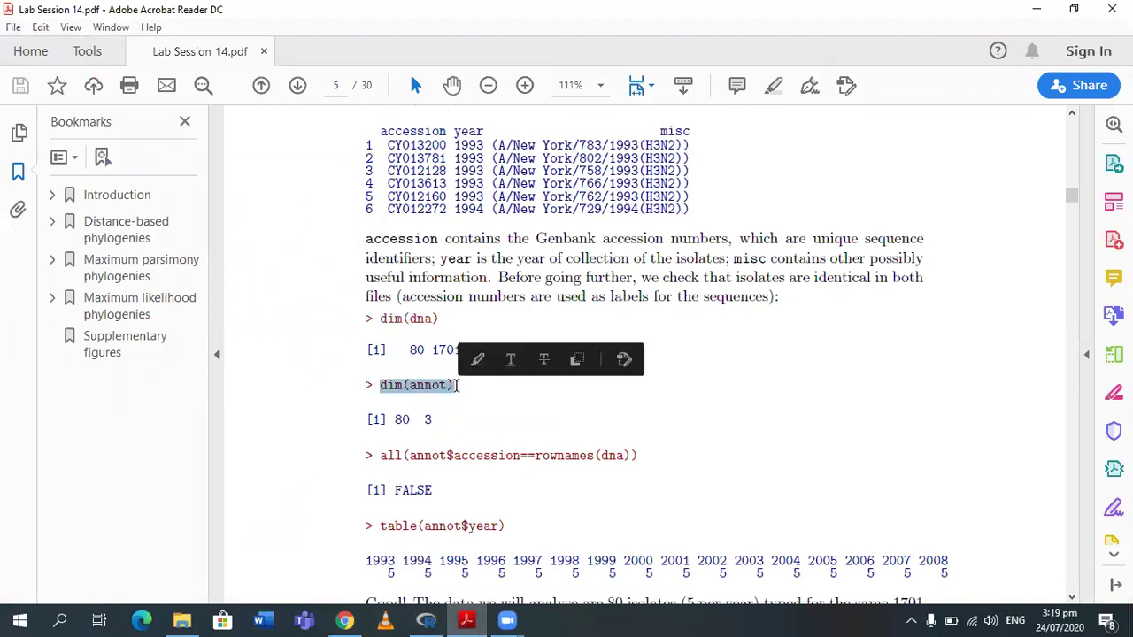
left_click(427, 619)
key("ctrl+v")
key("Return")
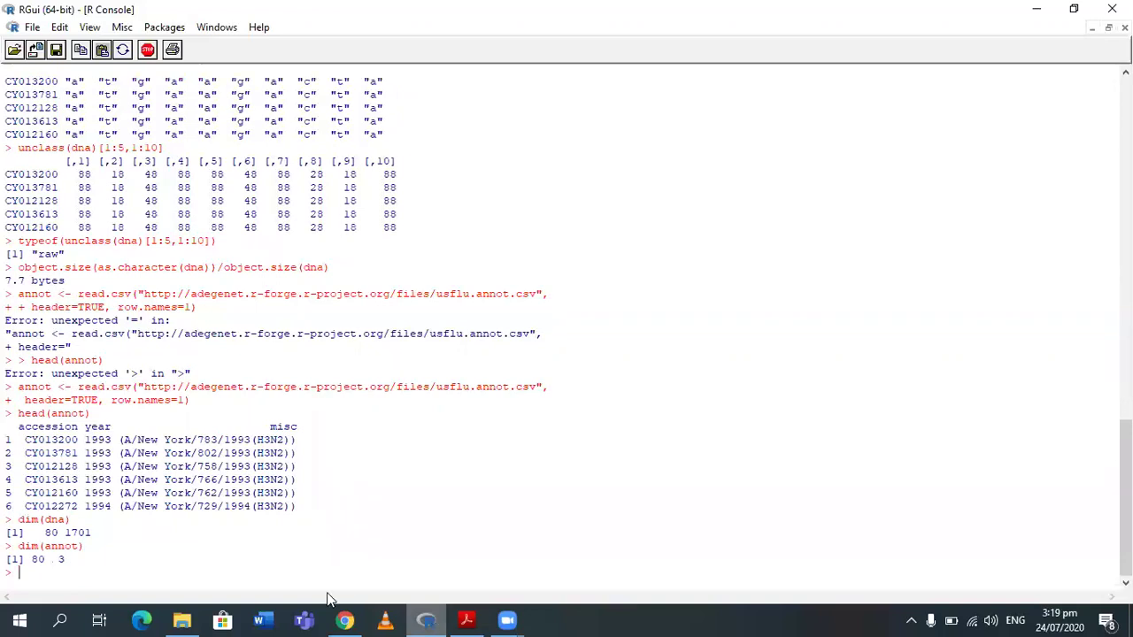
Step: Copy all(annot$accession==rownames(dna)) from the PDF and run it in R to compare accession numbers with sequence labels
key("alt+Tab")
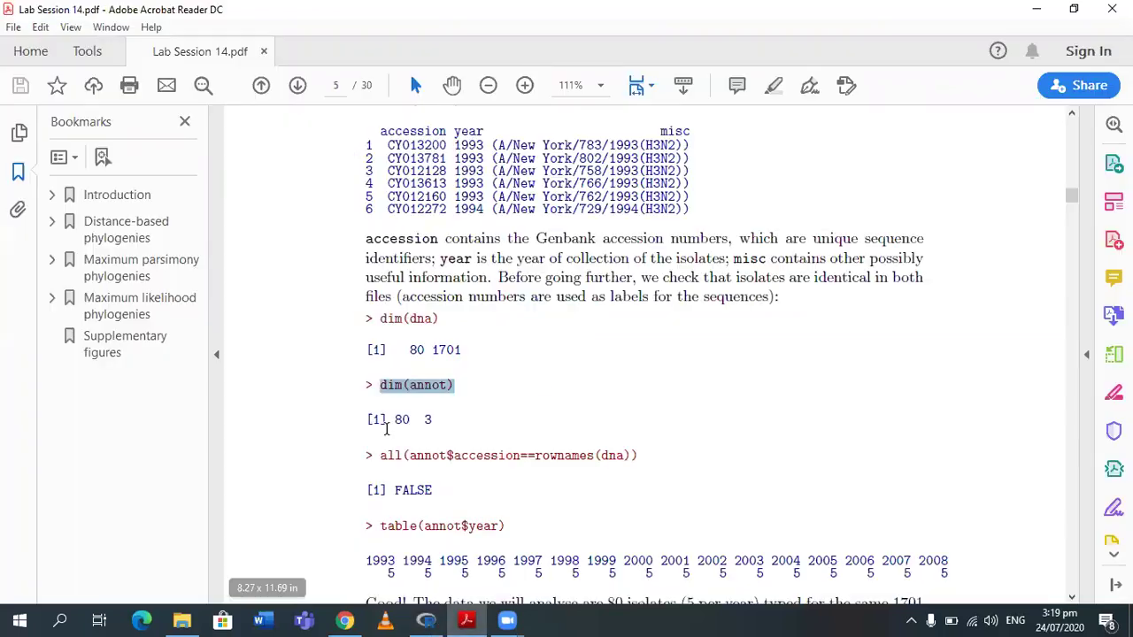
left_click_drag(378, 455, 652, 456)
key("ctrl+c")
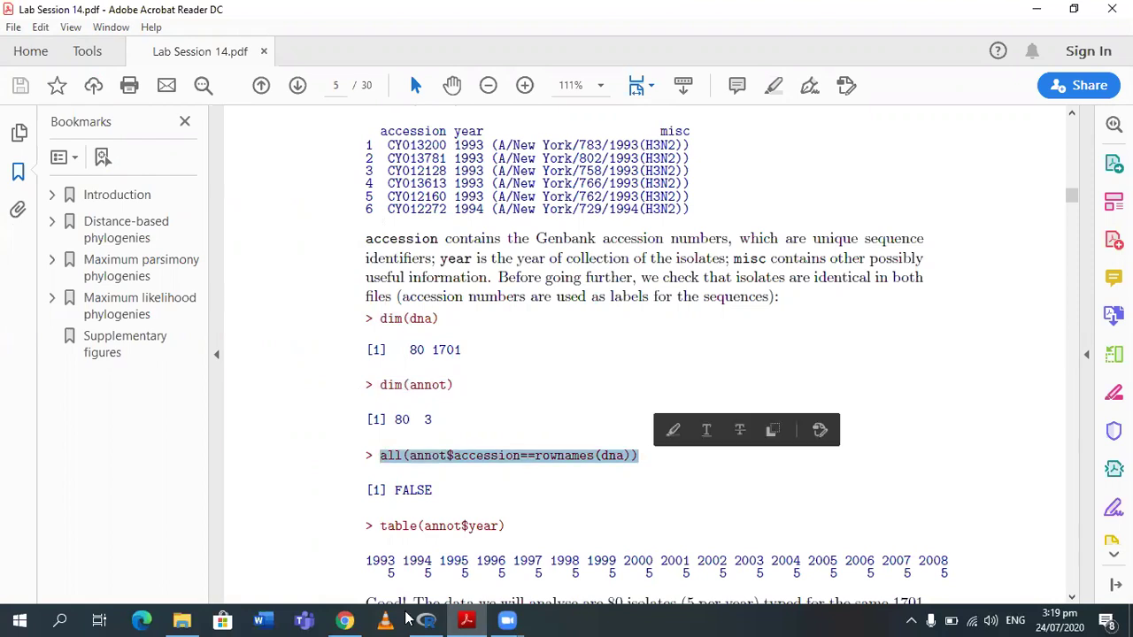
left_click(436, 620)
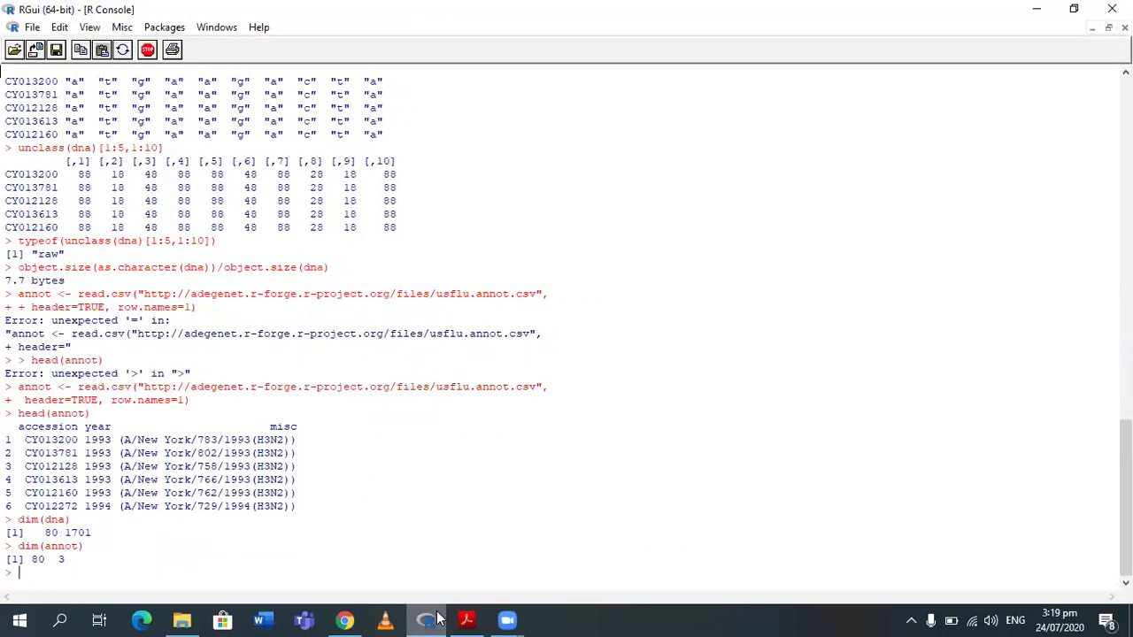
key("ctrl+v")
key("Return")
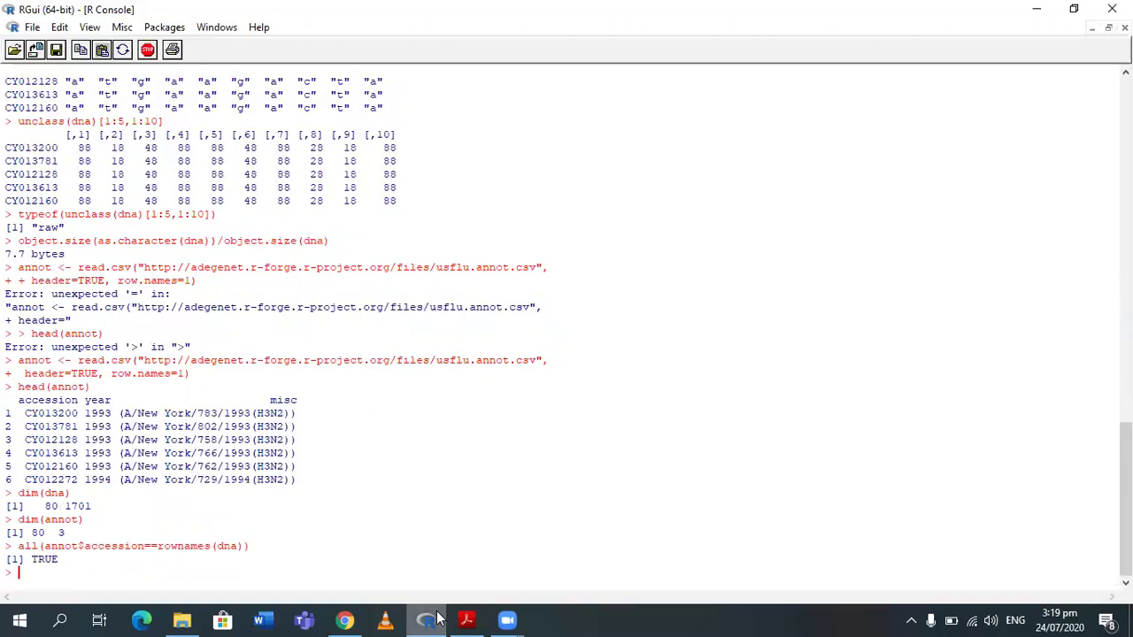
Step: Copy table(annot$year) from the PDF and paste it into the R console
left_click(507, 619)
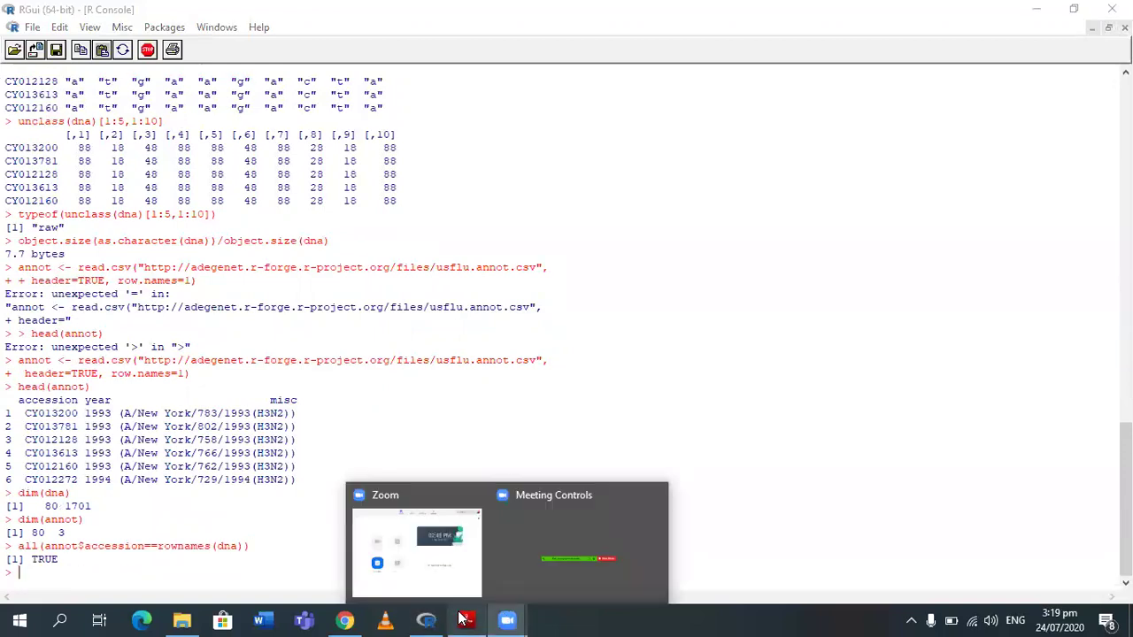
left_click(461, 619)
left_click_drag(381, 526, 506, 527)
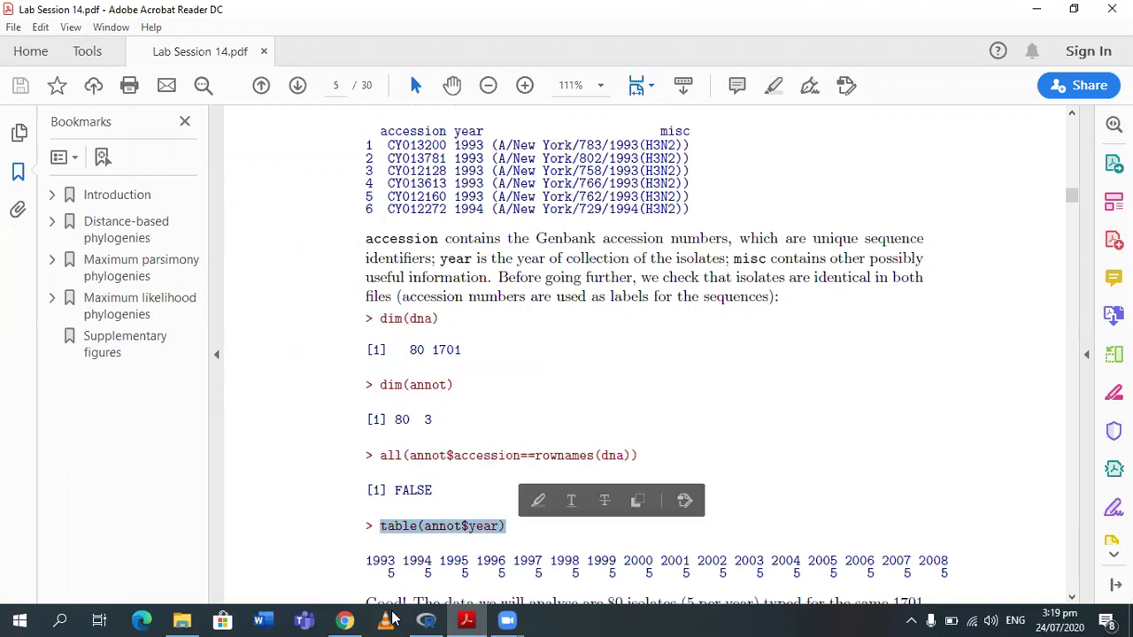
left_click(425, 620)
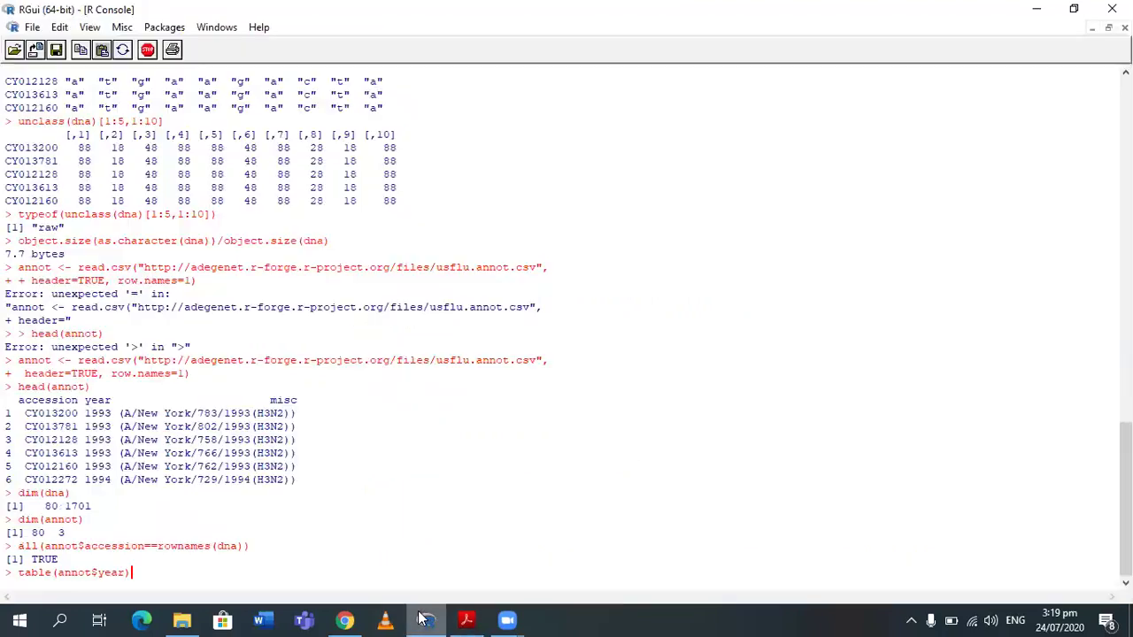
Step: Run table(annot$year) to tabulate the isolates per collection year, and examine the listed years
key("Return")
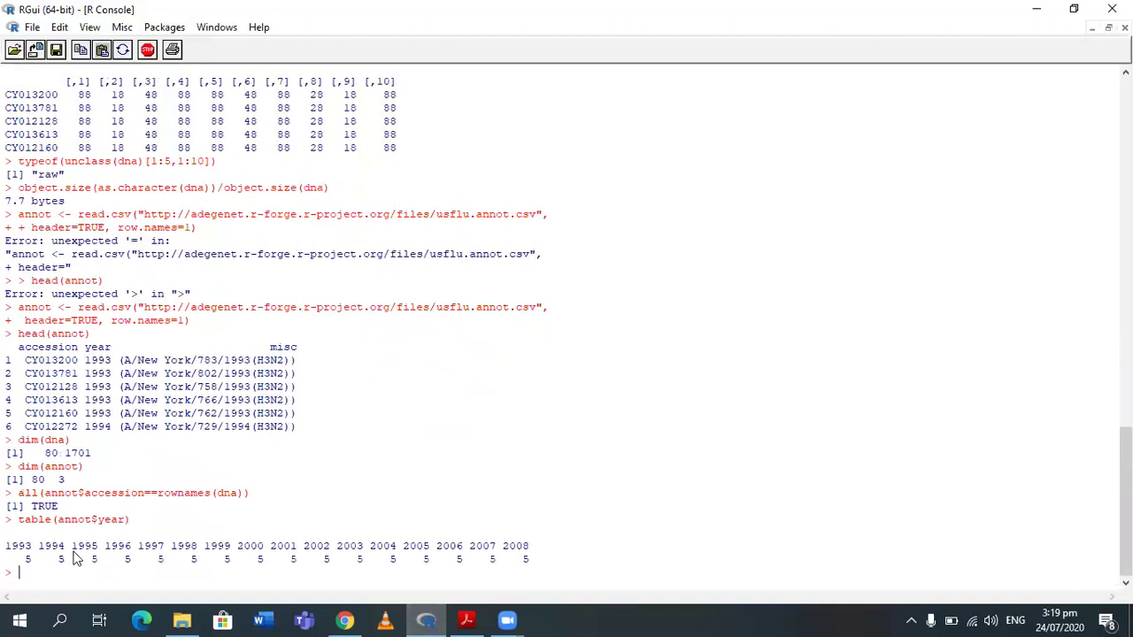
left_click_drag(167, 549, 10, 550)
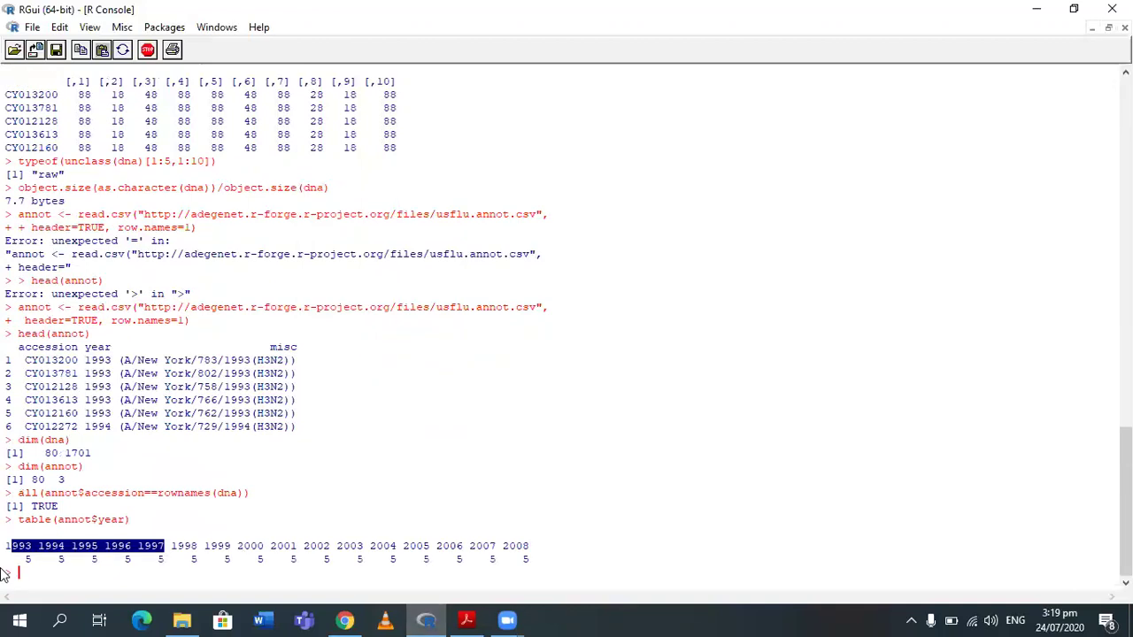
left_click(21, 564)
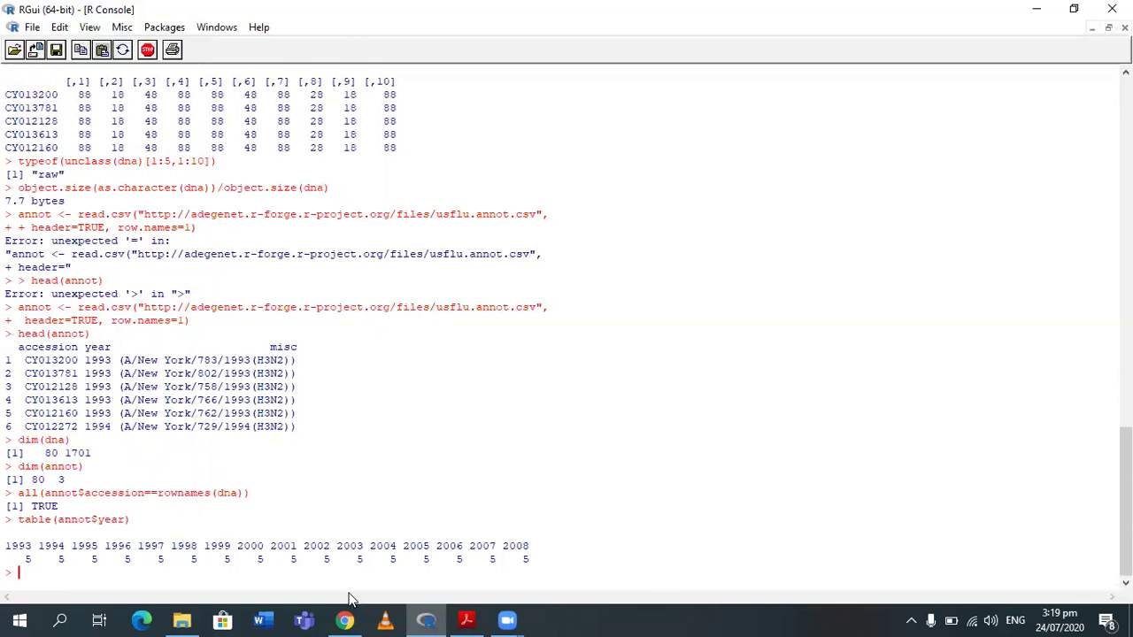
Step: Copy D <- dist.dna(dna, model="TN93") from section 2.1 of Lab Session 14.pdf in Acrobat Reader and run it in the R console
left_click(431, 620)
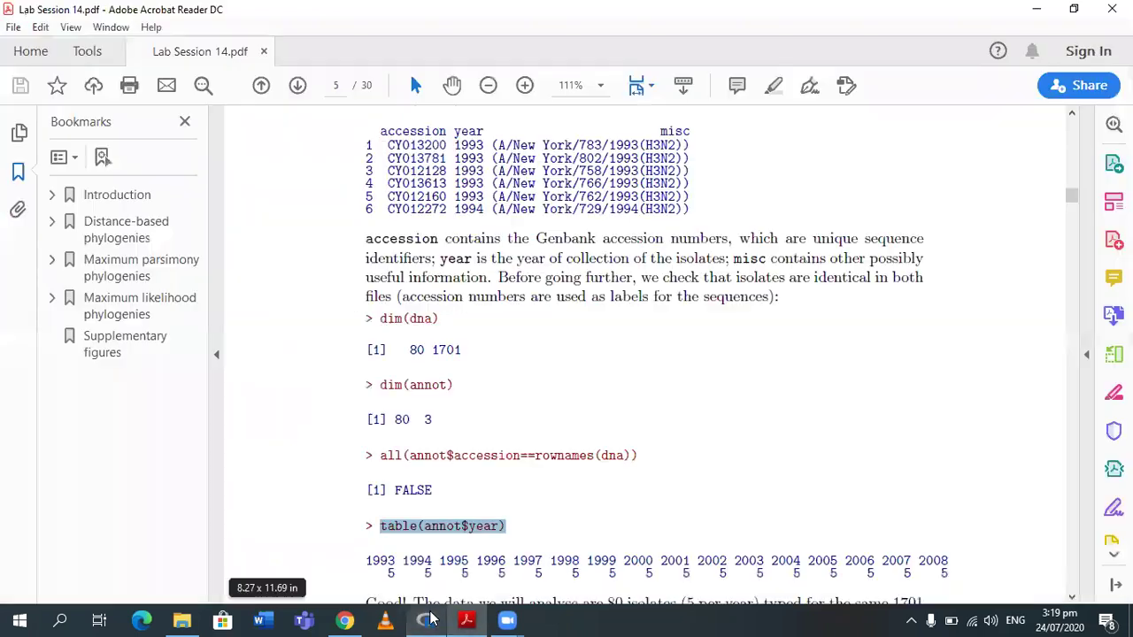
left_click(506, 565)
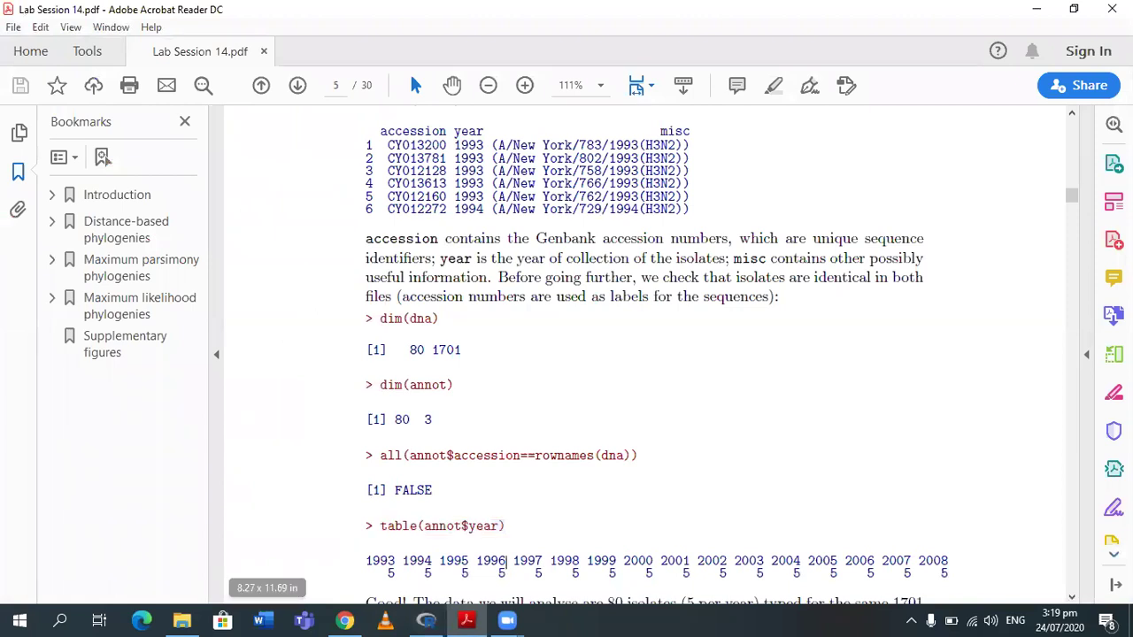
left_click(1071, 599)
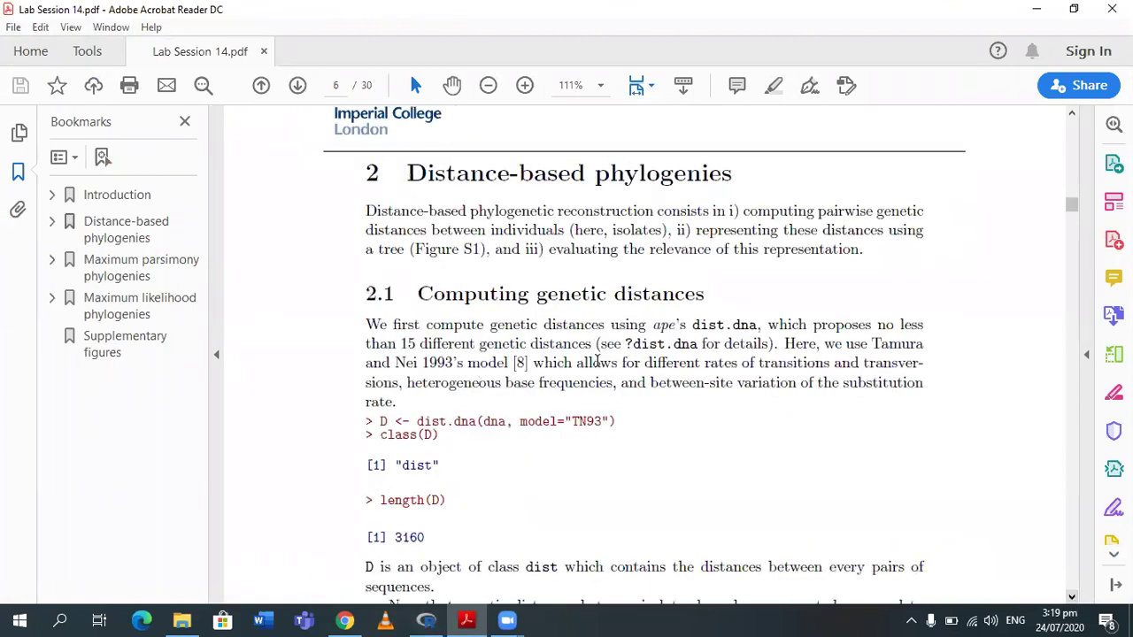
triple_click(450, 294)
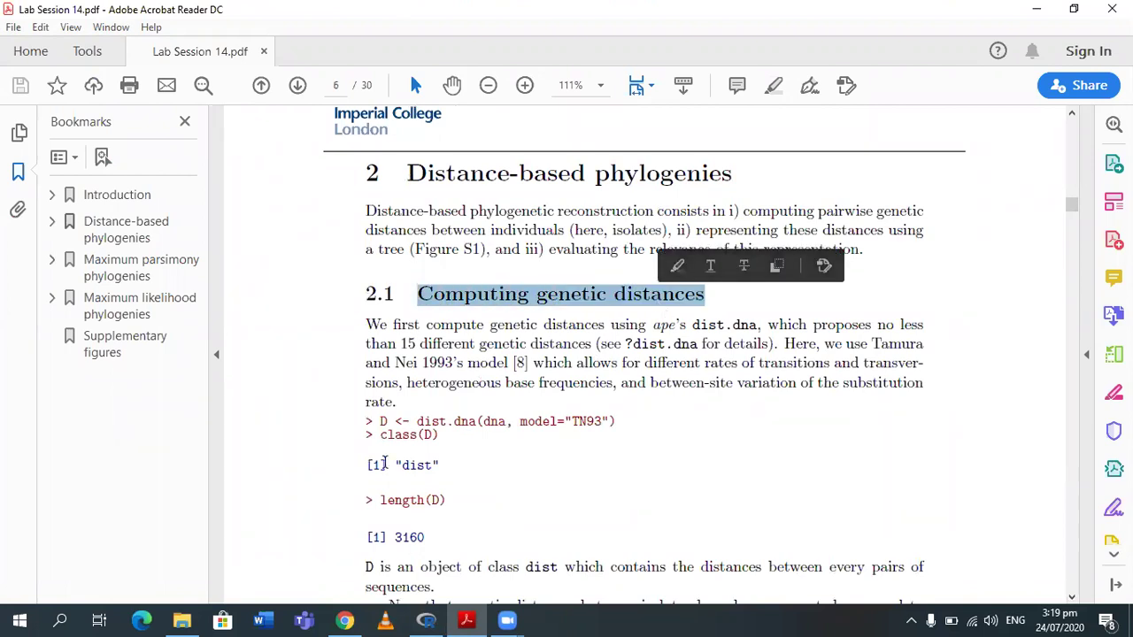
left_click_drag(382, 421, 632, 414)
key("ctrl+c")
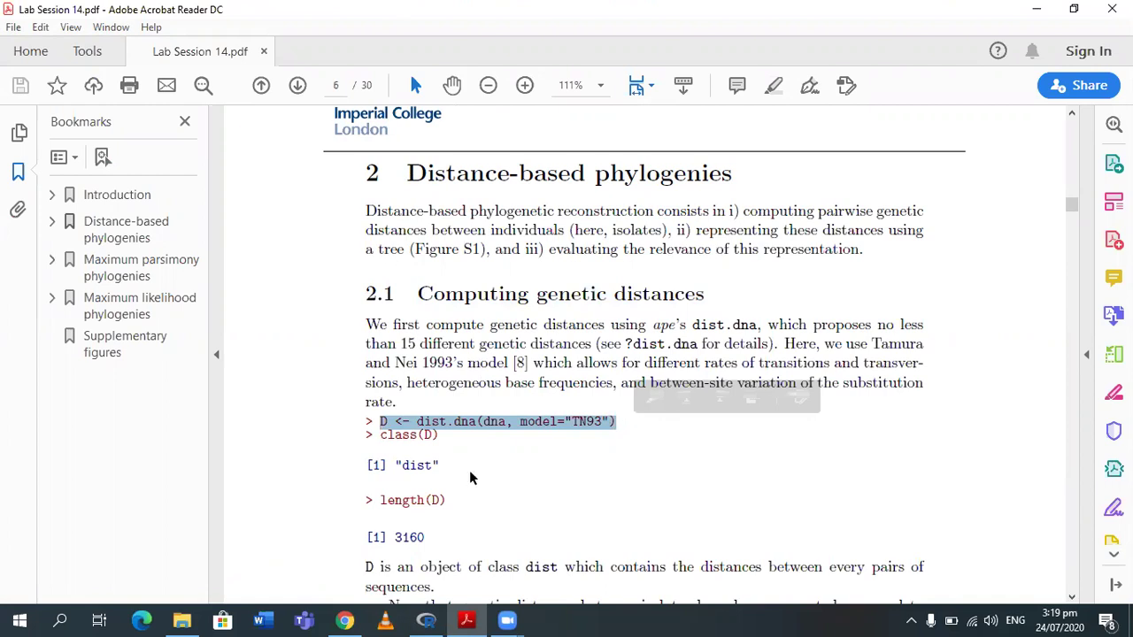
left_click(428, 620)
key("ctrl+v")
key("Return")
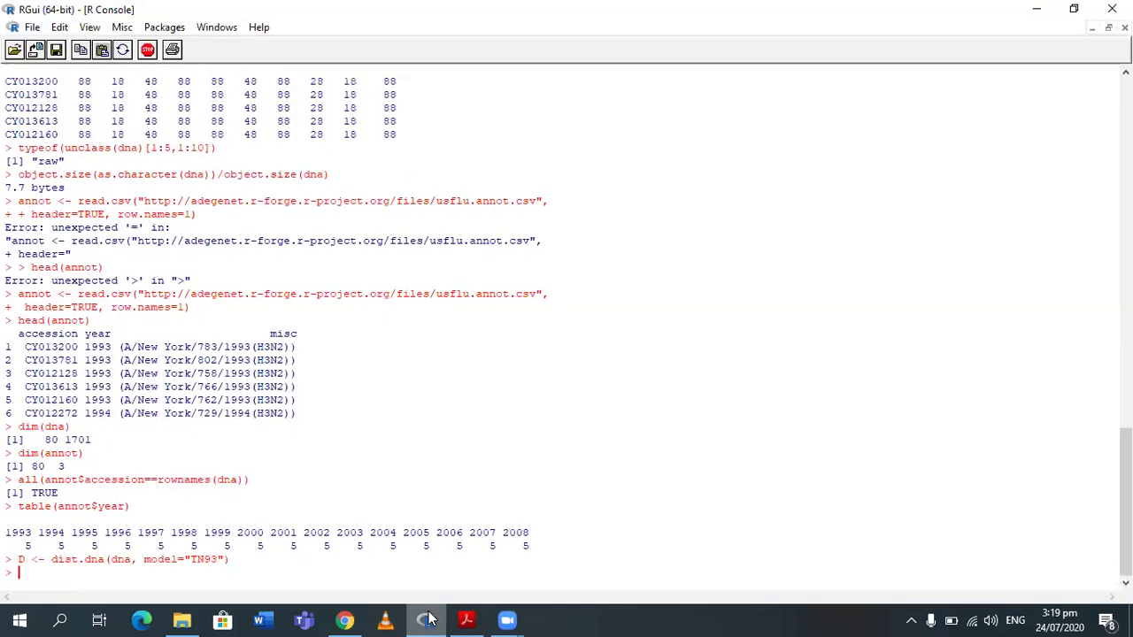
Step: Copy class(D) from the lab PDF and run it in the R console to check the distance object's class
key("alt+Tab")
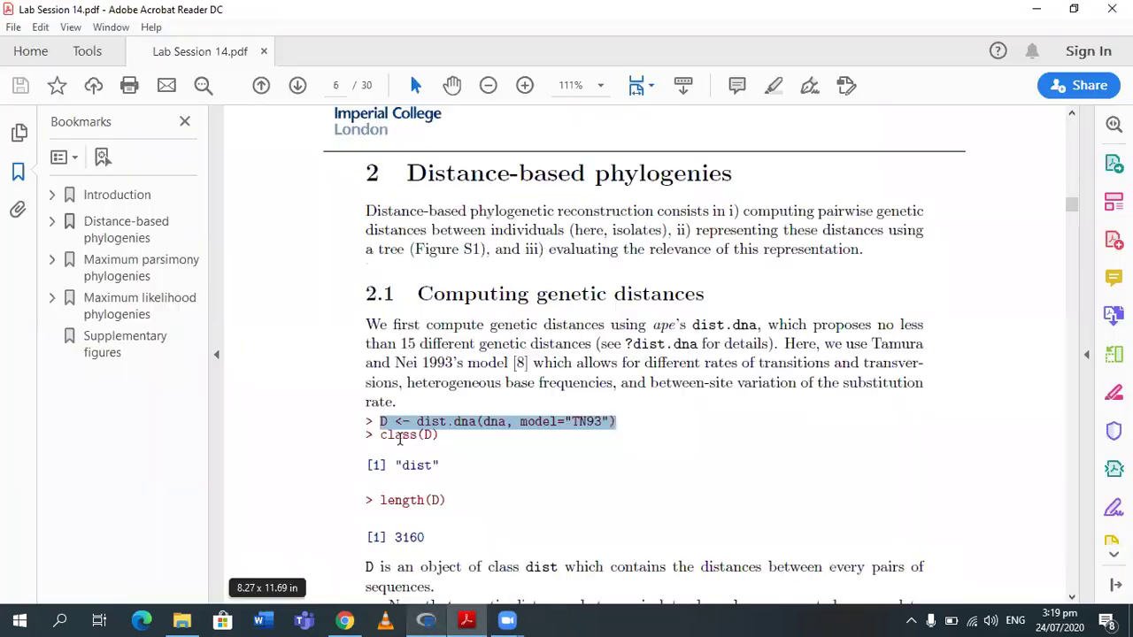
left_click_drag(379, 435, 445, 434)
key("ctrl+c")
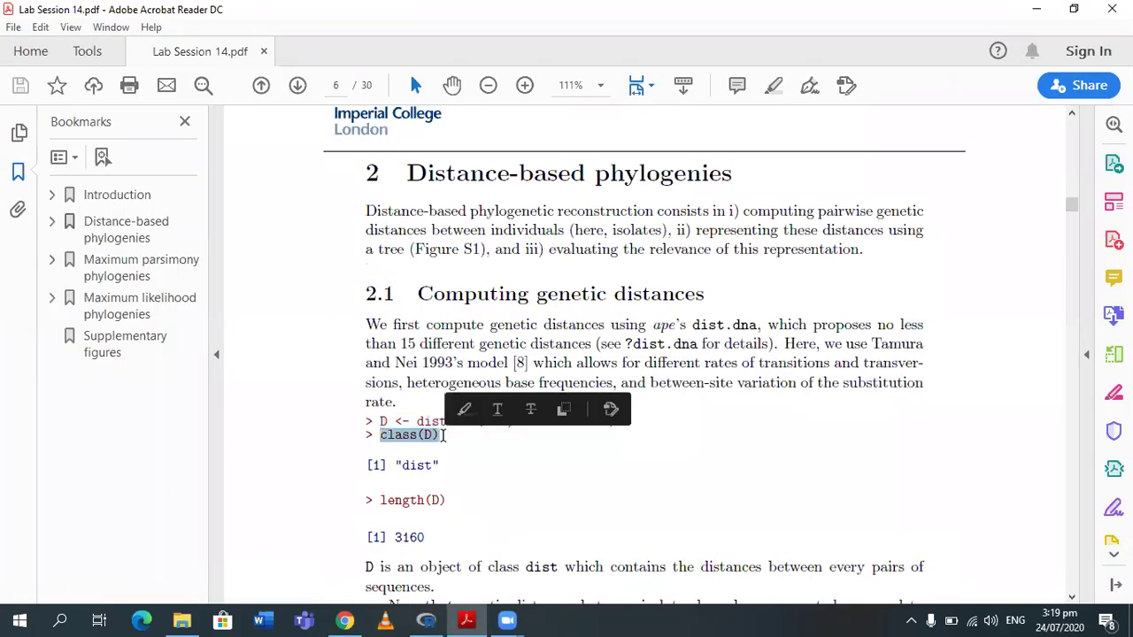
left_click(426, 620)
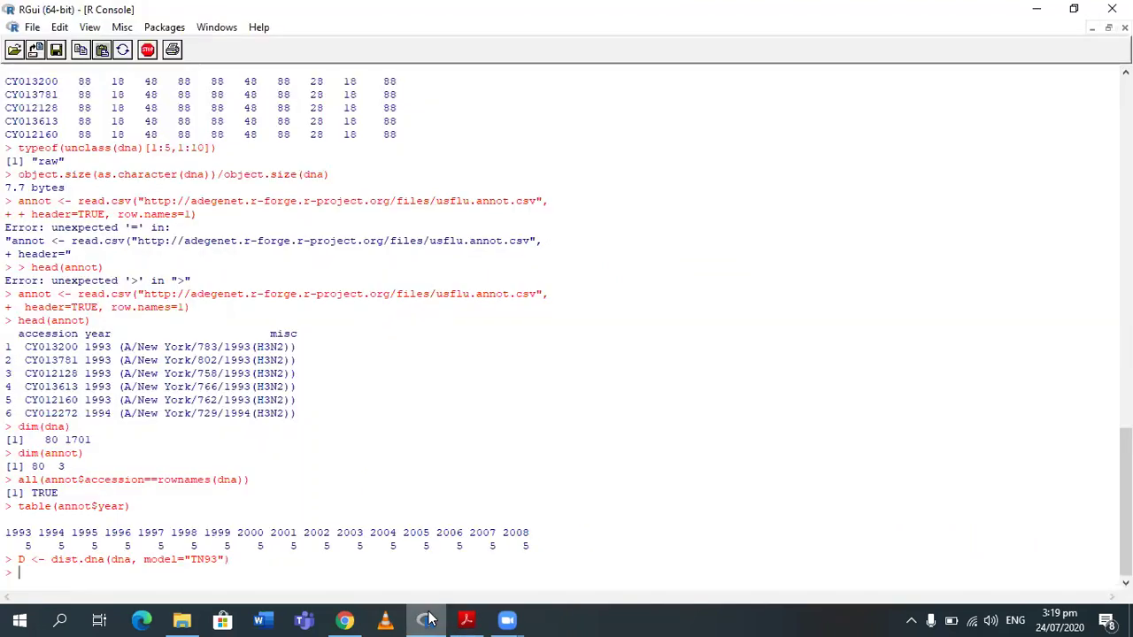
key("ctrl+v")
key("Return")
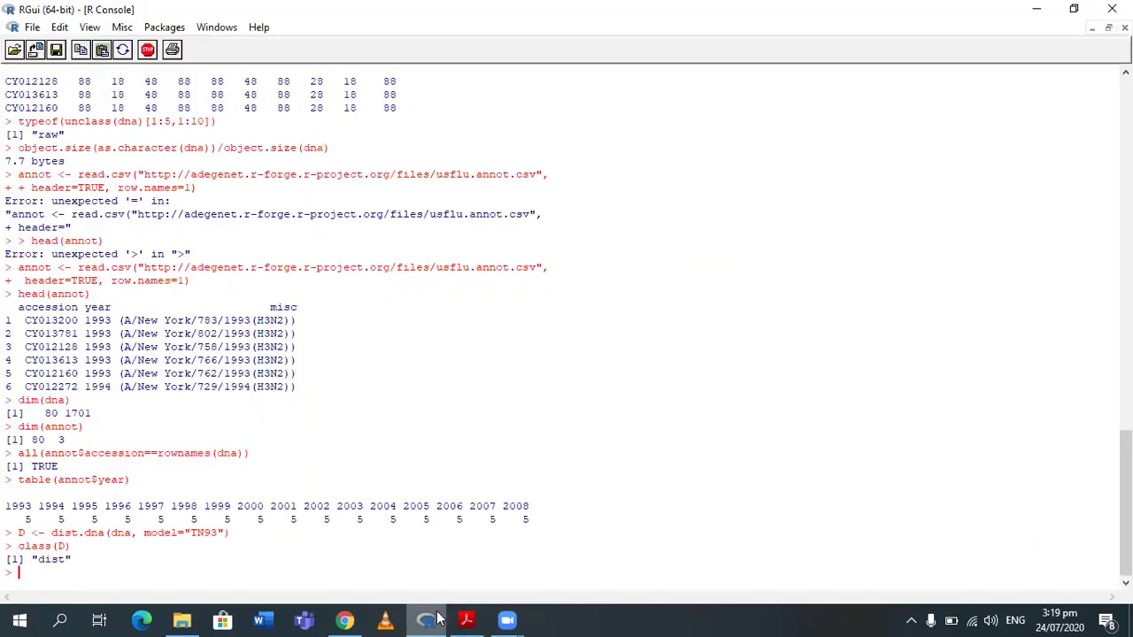
Step: Copy length(D) from the lab PDF and run it in the R console to count the pairwise distances
key("alt+Tab")
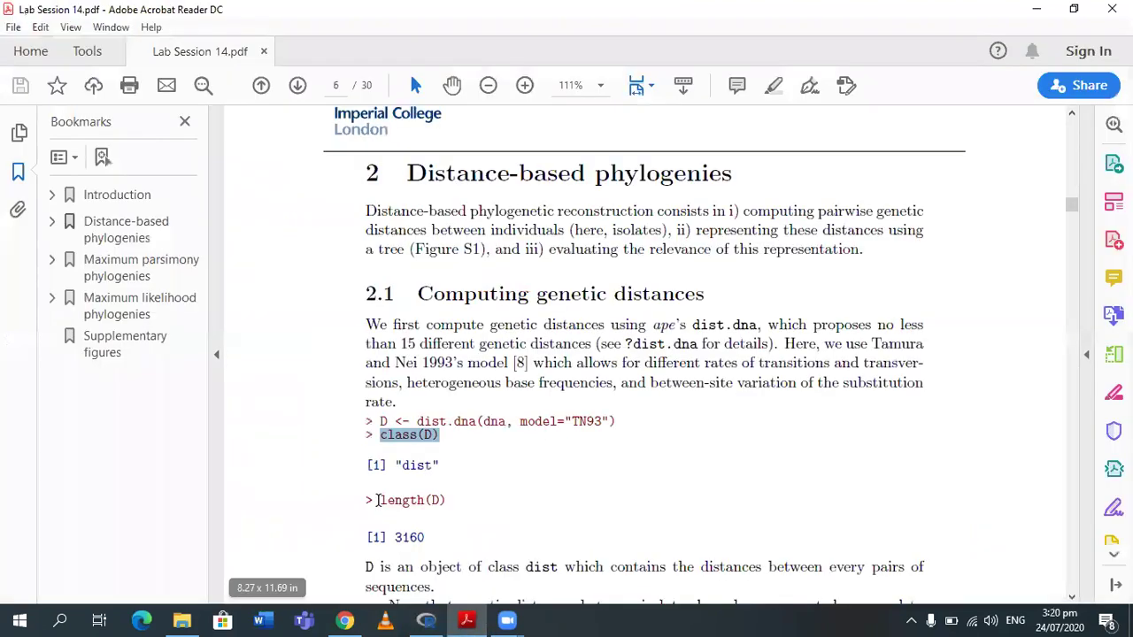
left_click_drag(379, 501, 448, 501)
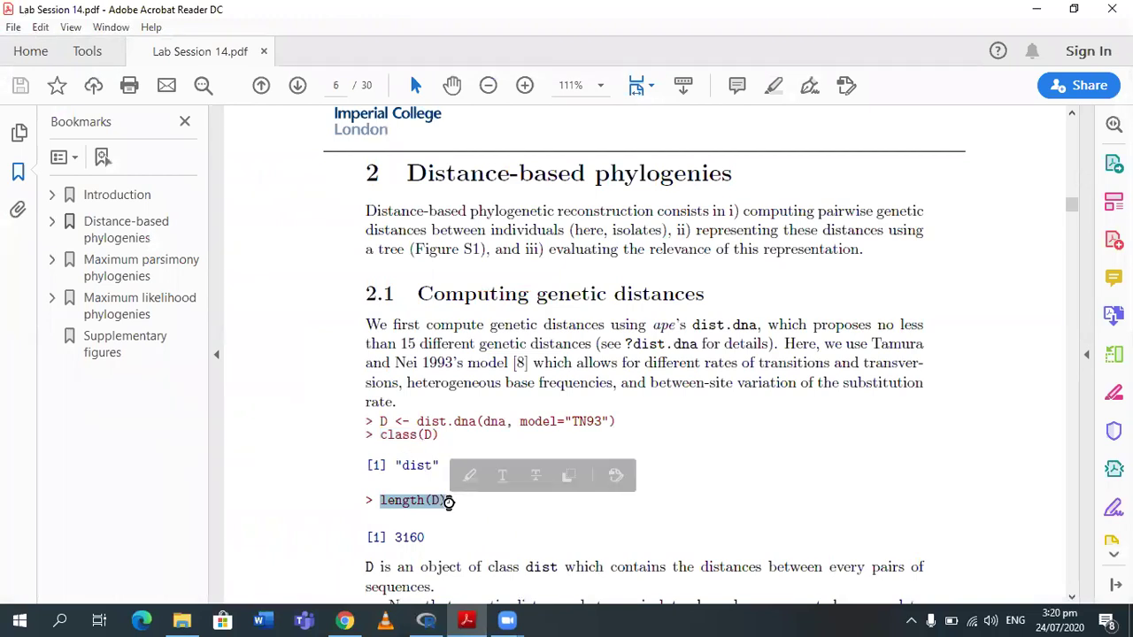
left_click(427, 619)
type("length(D)")
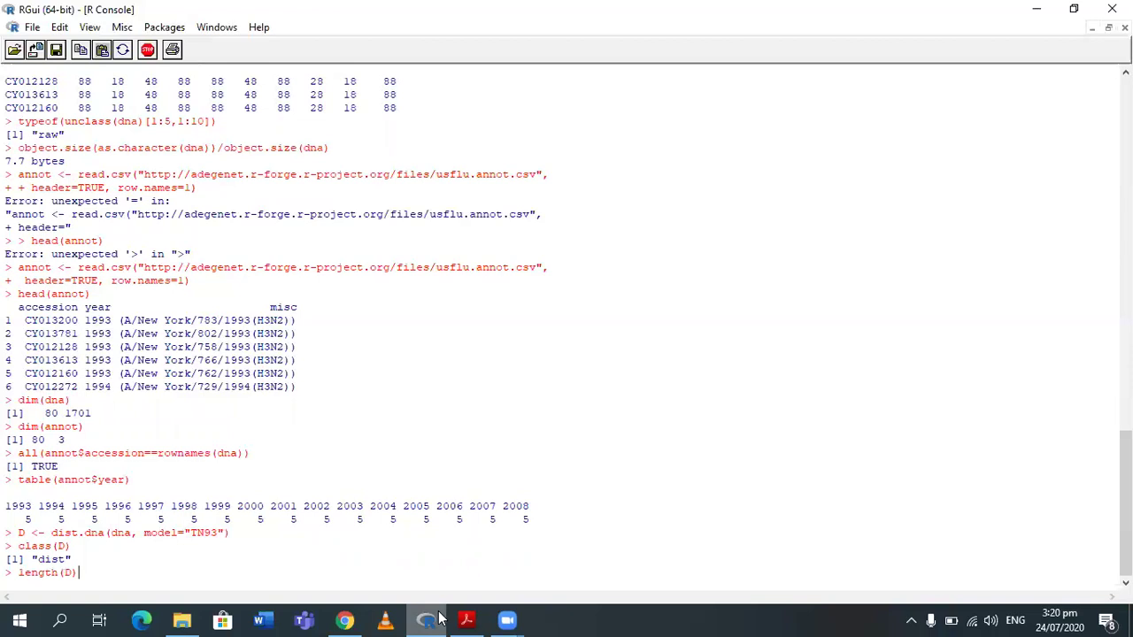
key("Return")
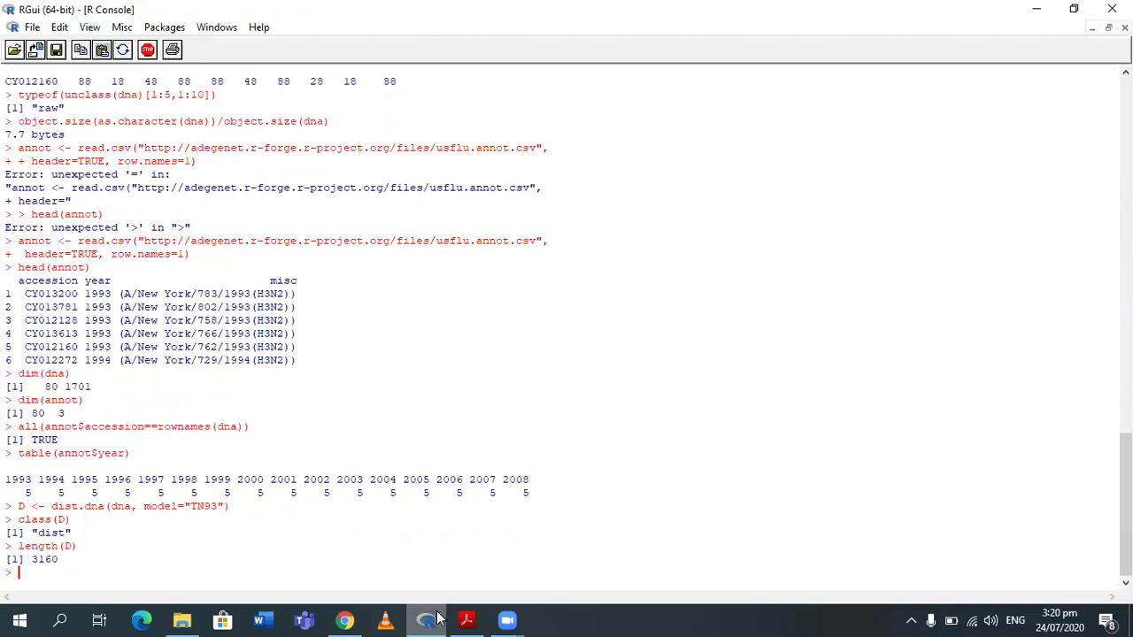
Step: Copy temp <- as.data.frame(as.matrix(D)) from page 6 of the lab PDF and run it in the R console
left_click(462, 619)
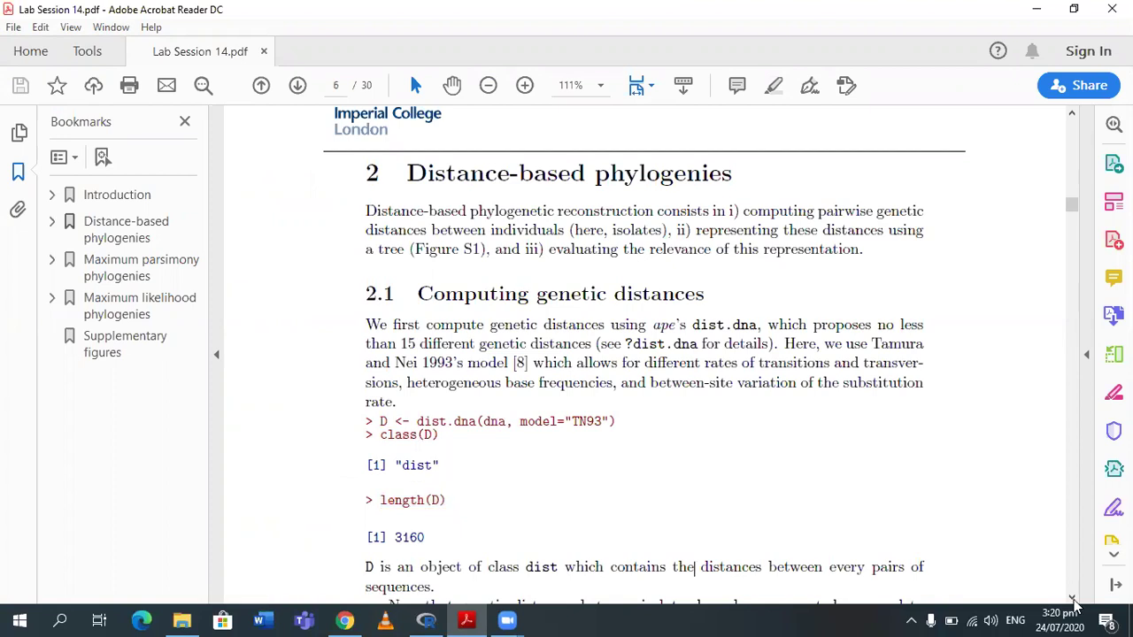
scroll(1074, 602, "down", 3)
scroll(520, 301, "down", 5)
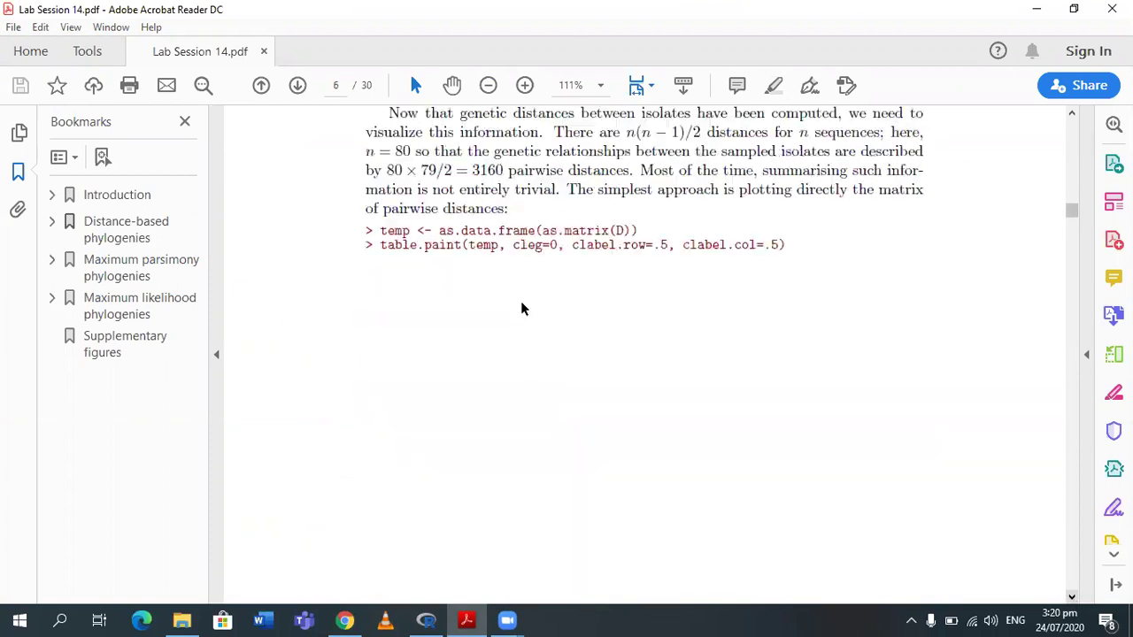
left_click(379, 231)
triple_click(571, 229)
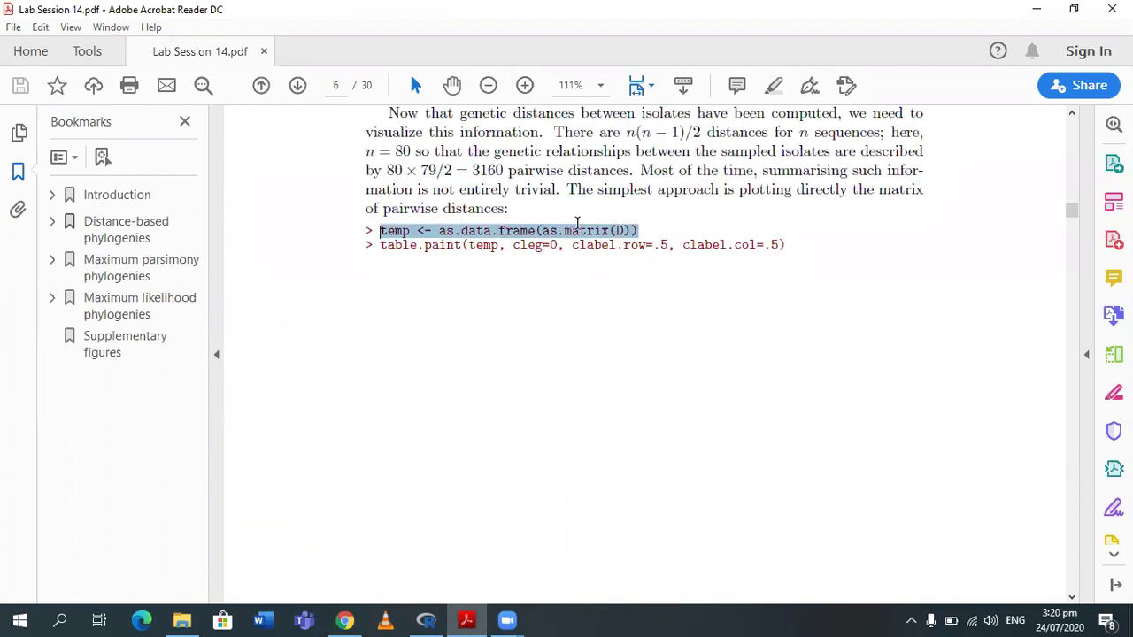
key("ctrl+c")
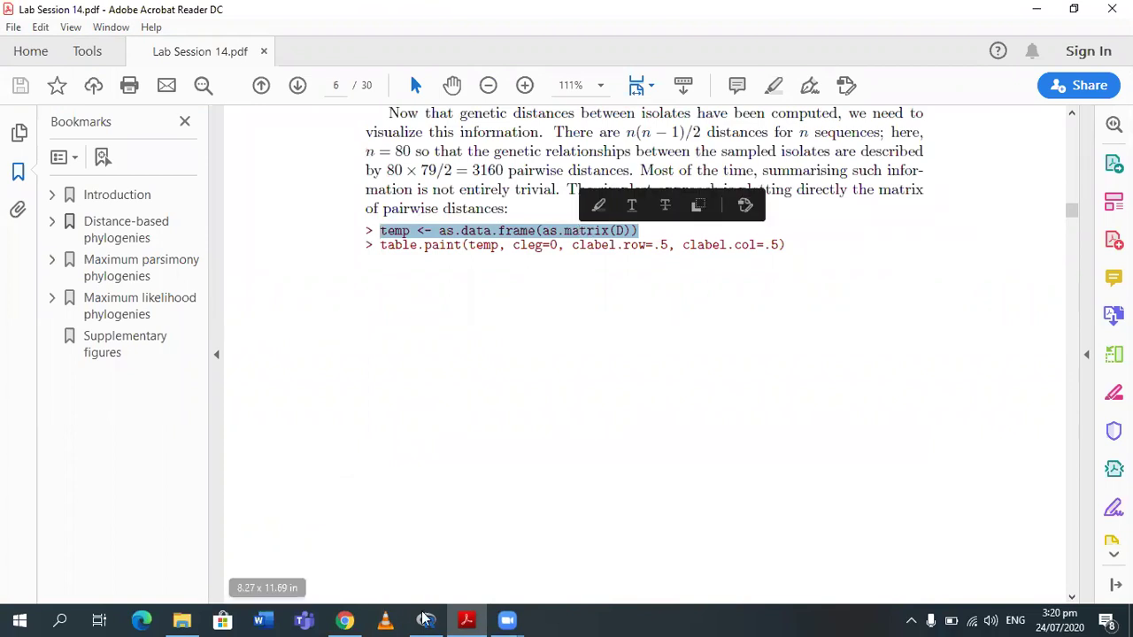
left_click(426, 620)
key("ctrl+v")
key("Return")
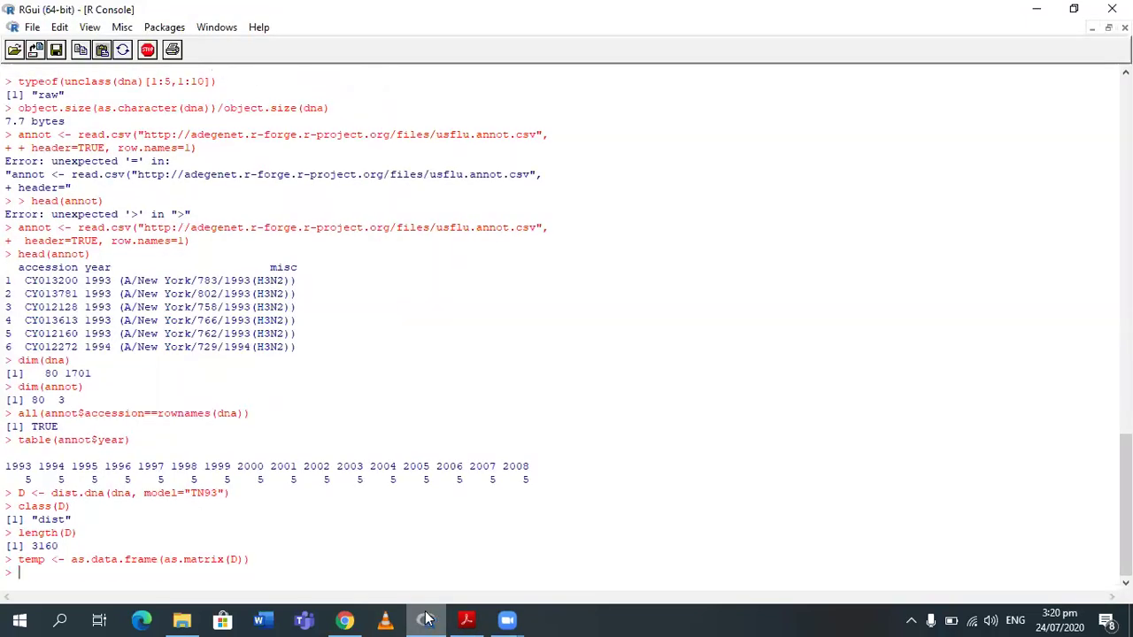
Step: Plot the distance matrix in R with table.paint(temp, cleg=0, clabel.row=.5, clabel.col=.5) from the lab PDF, viewing the PDF's reference figure on page 7 before running it
key("alt+Tab")
left_click_drag(381, 246, 564, 245)
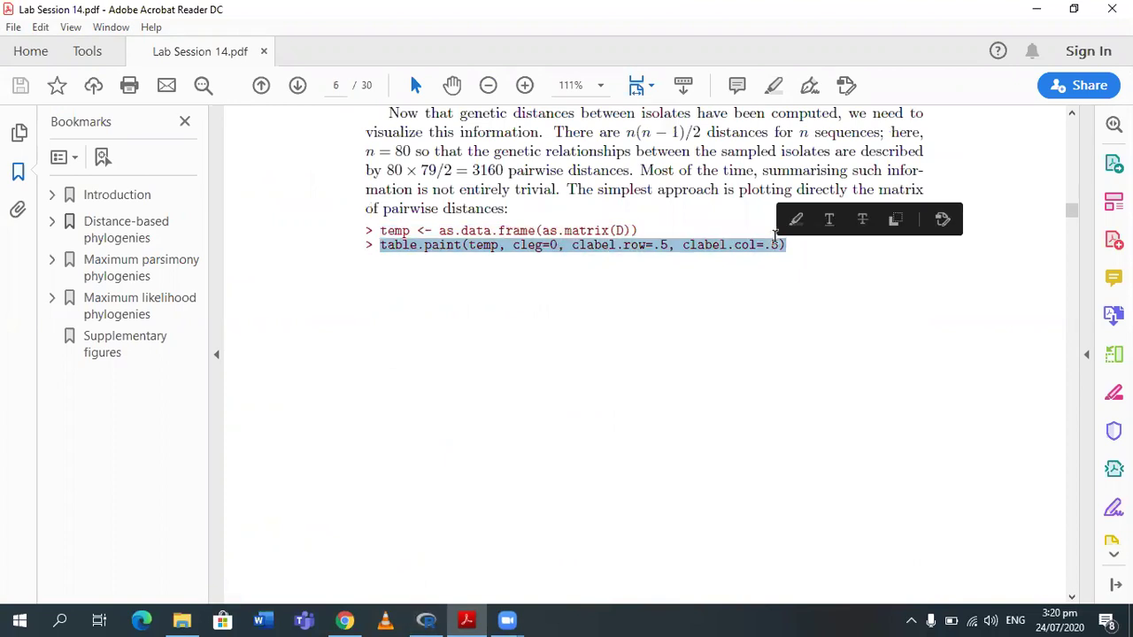
left_click(437, 620)
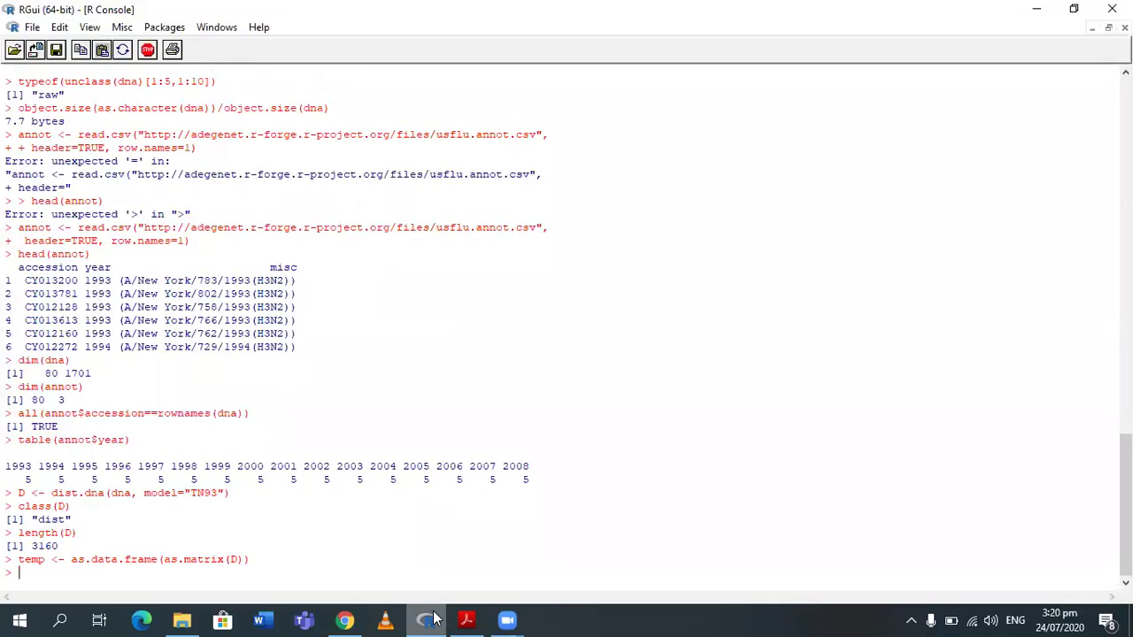
key("ctrl+v")
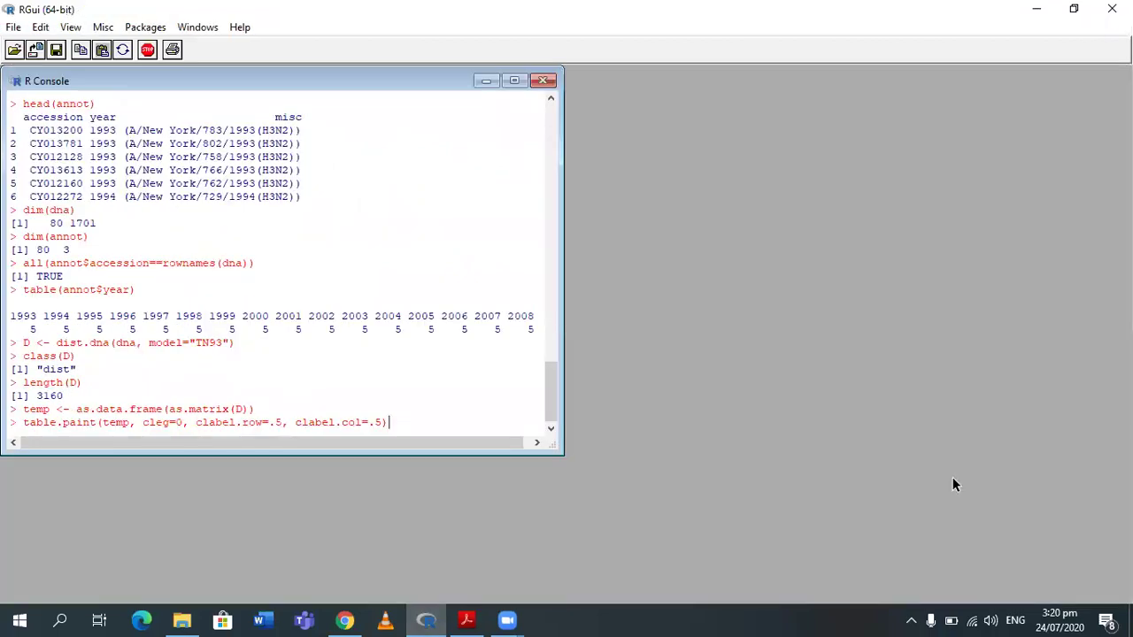
key("alt+Tab")
left_click(1073, 598)
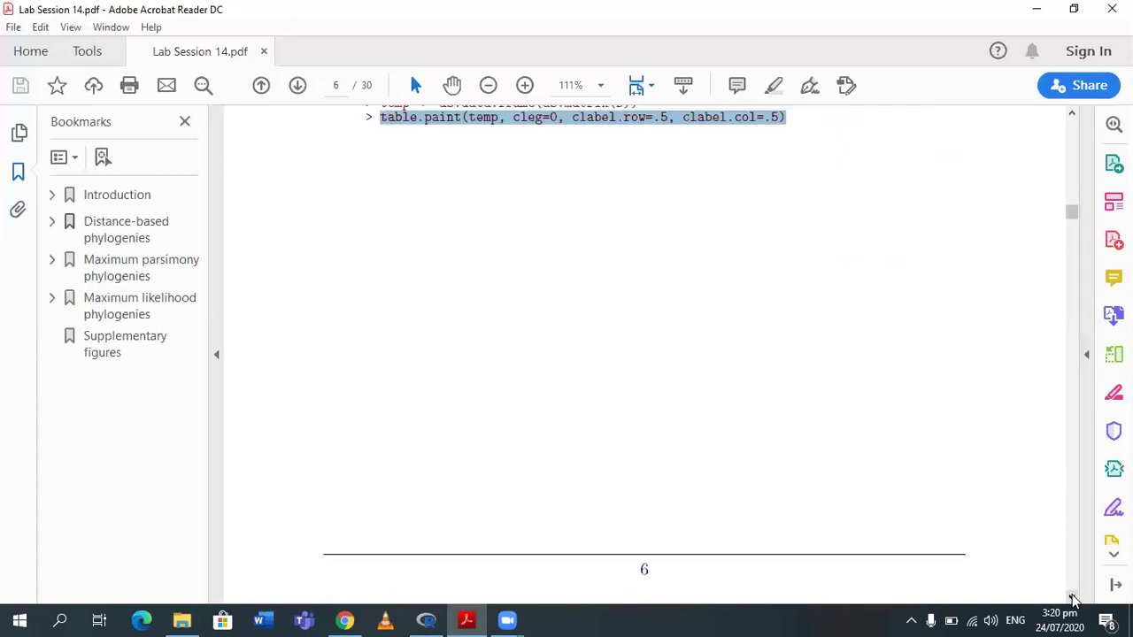
left_click(1073, 598)
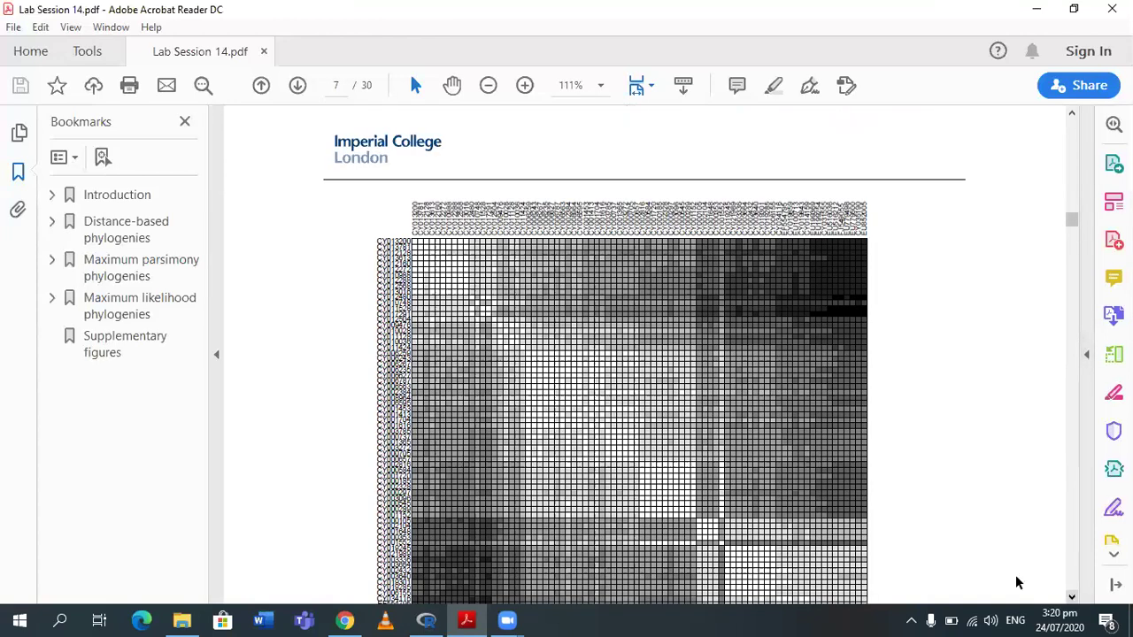
left_click(1071, 118)
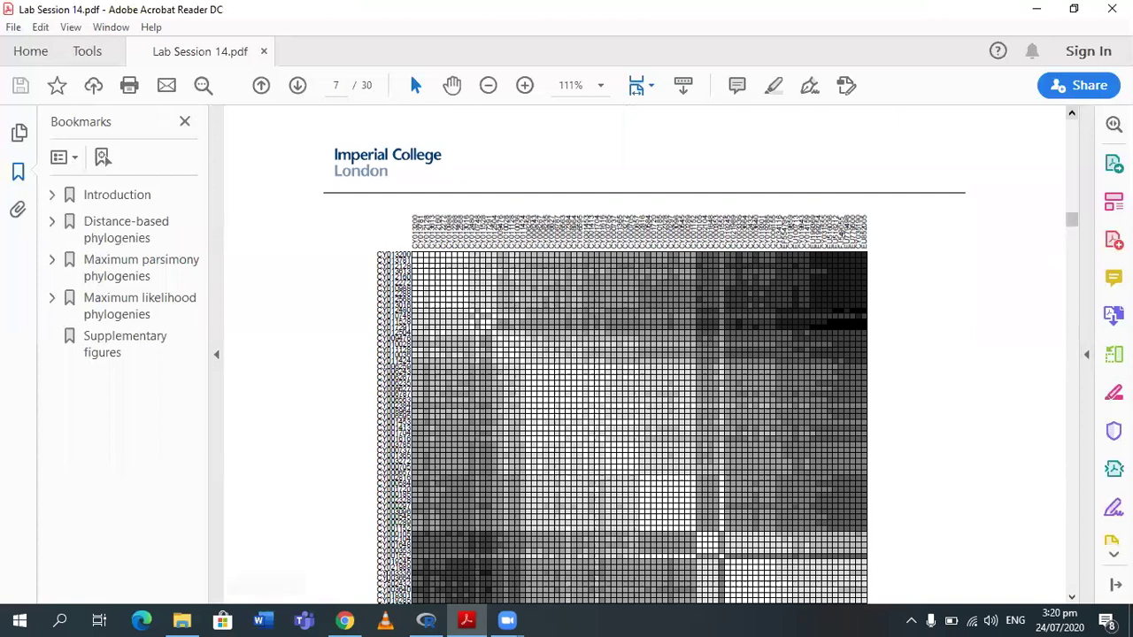
left_click(427, 620)
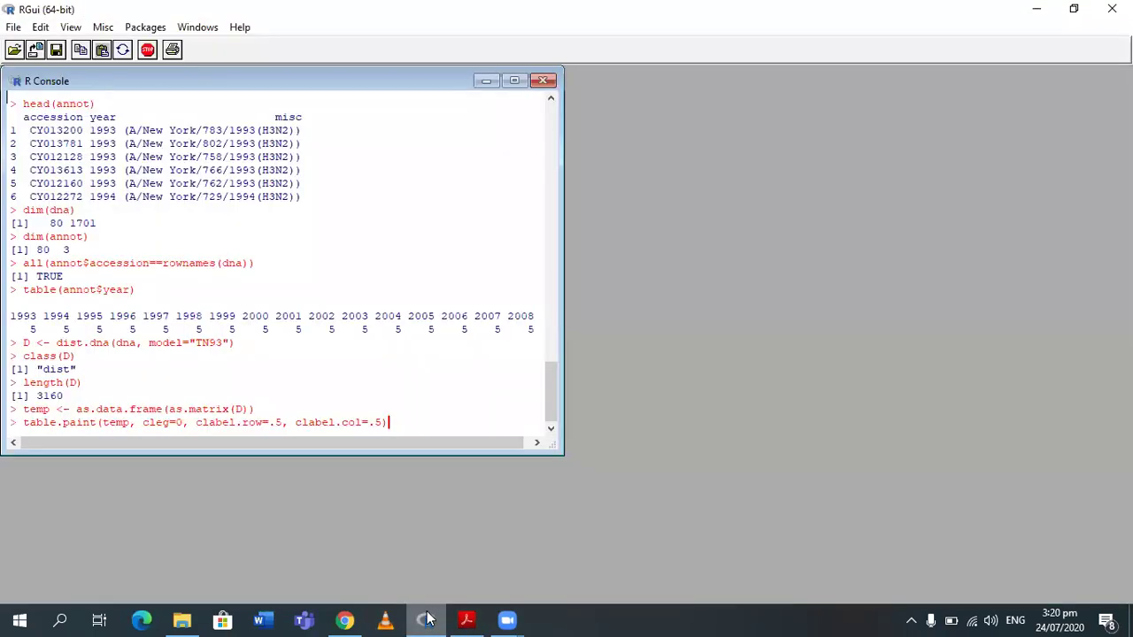
key("Return")
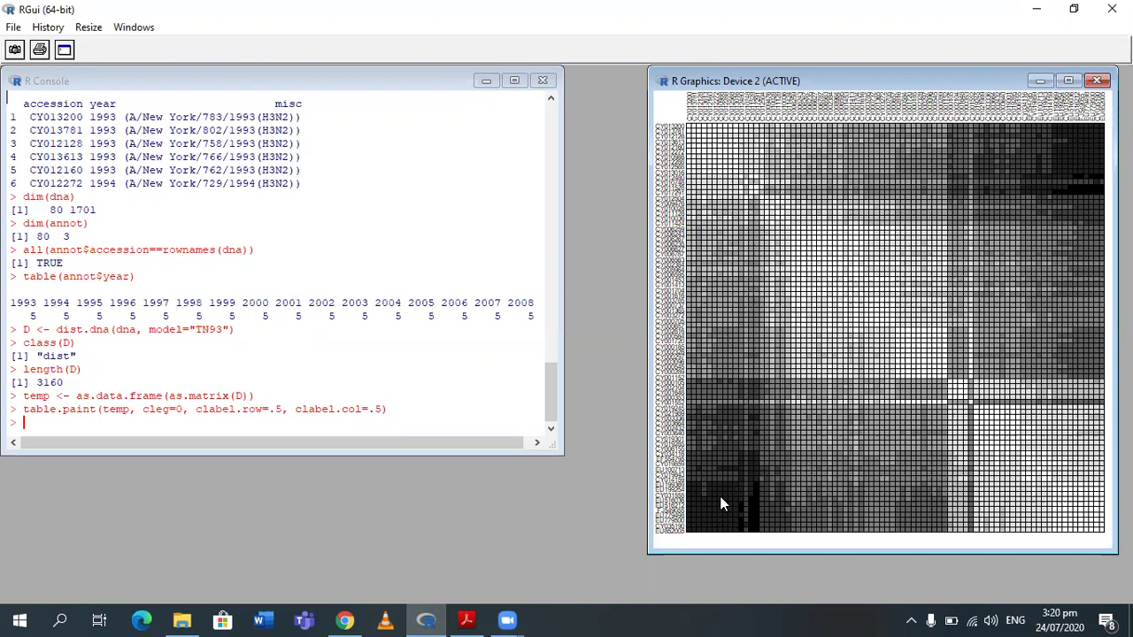
Step: Copy temp <- t(as.matrix(D)) from below the grey plot in the lab PDF and run it in the R console
left_click(432, 619)
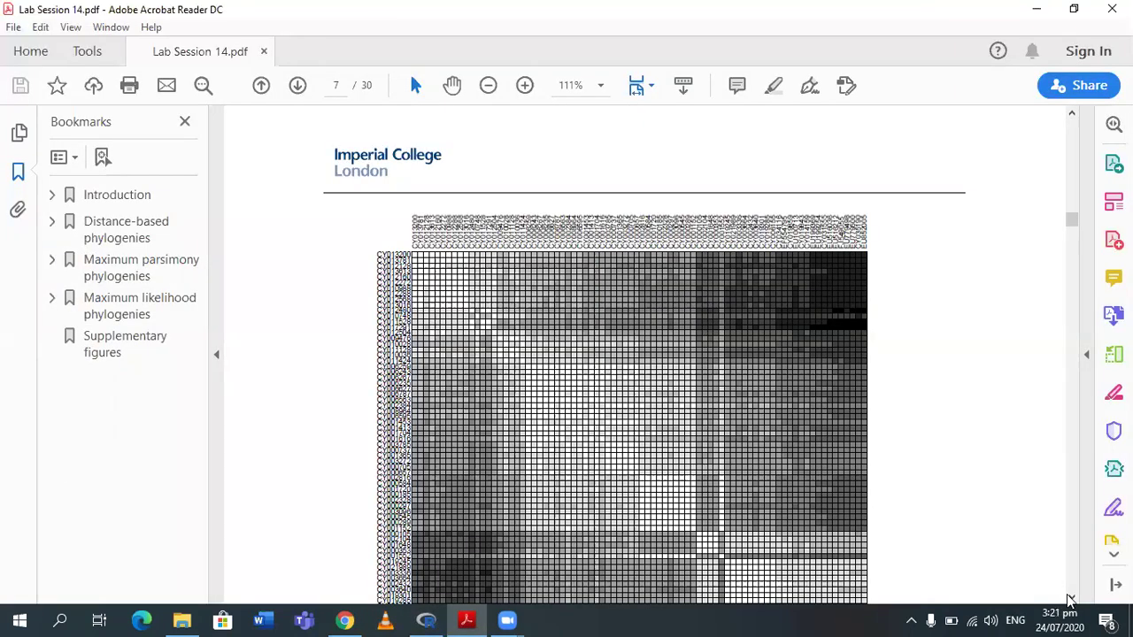
left_click_drag(1070, 597, 1070, 597)
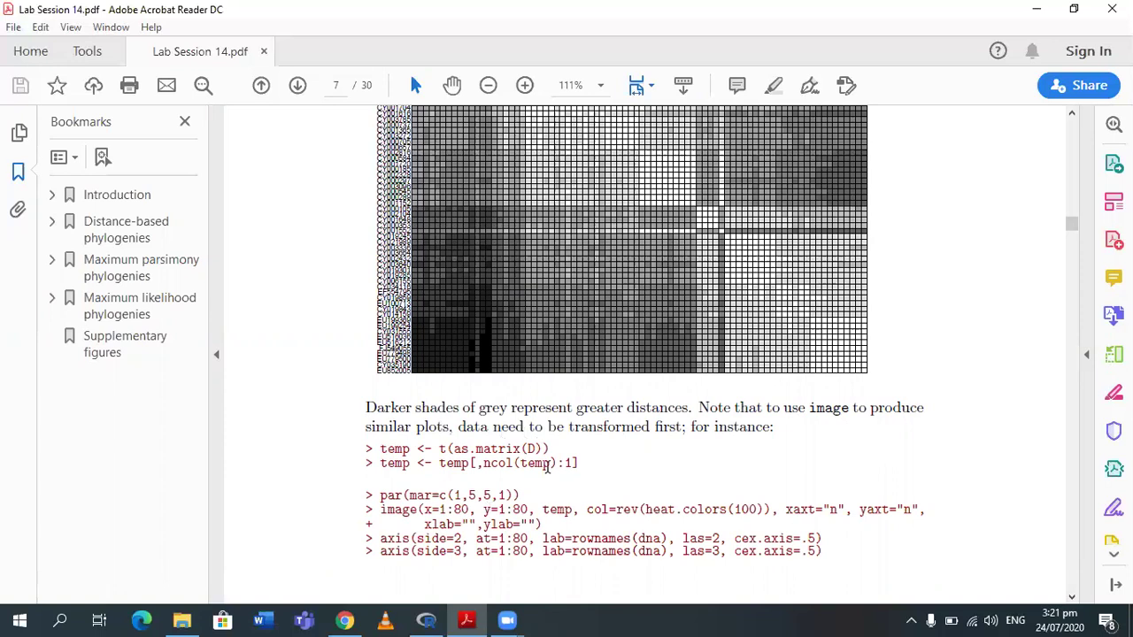
left_click_drag(381, 449, 555, 450)
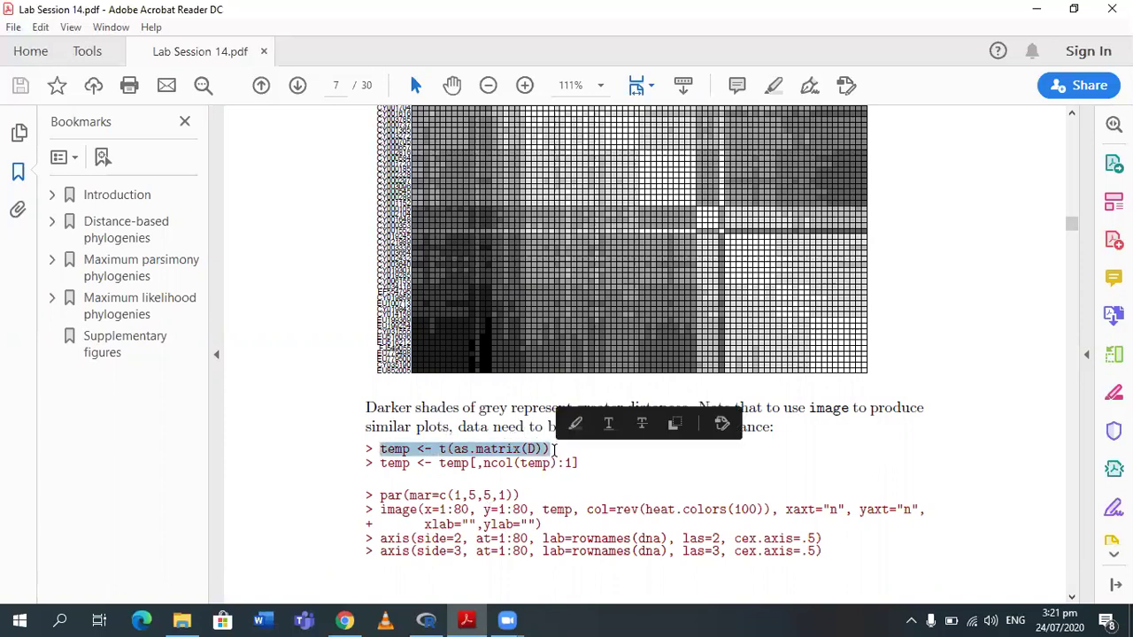
left_click(440, 620)
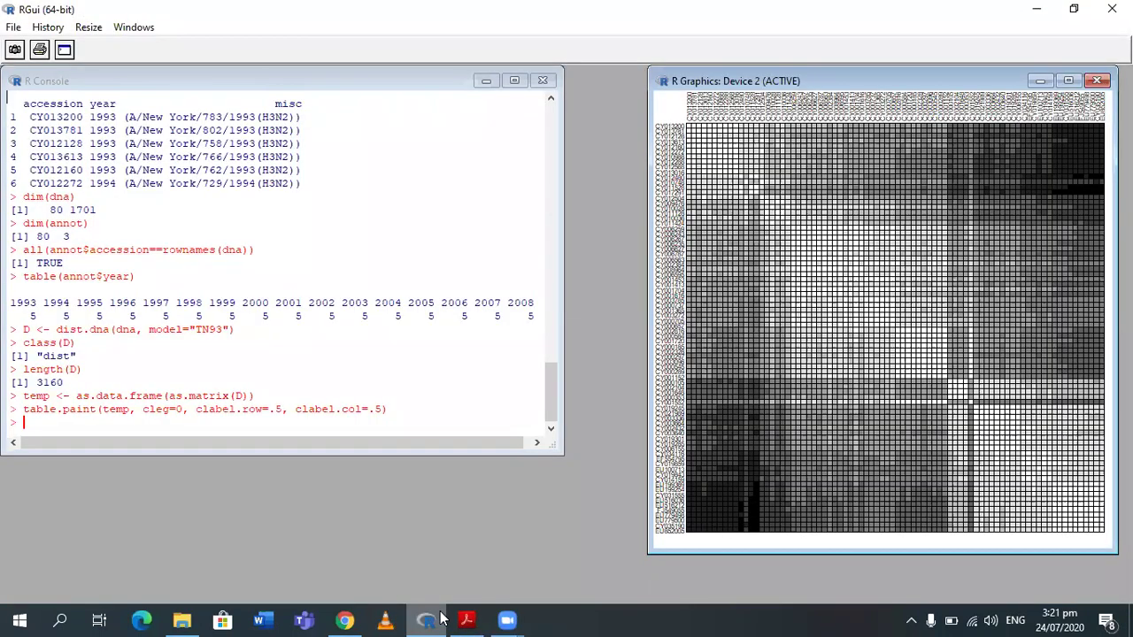
left_click(76, 432)
key("ctrl+v")
key("Return")
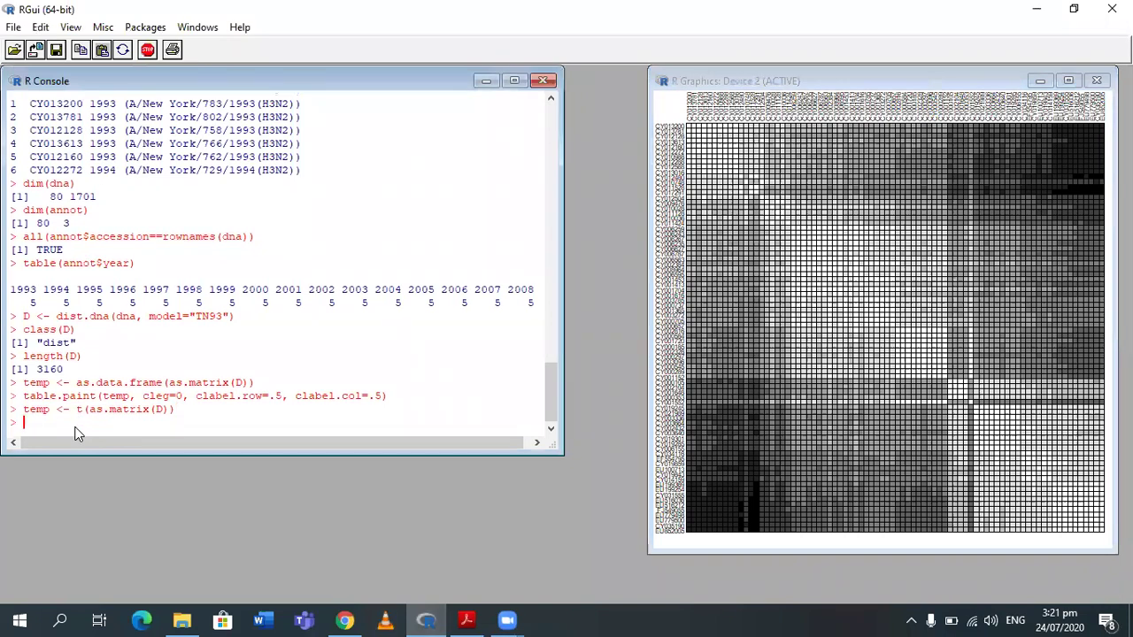
Step: Copy temp <- temp[,ncol(temp):1] from page 7 of the lab PDF and run it in the R console
left_click(466, 620)
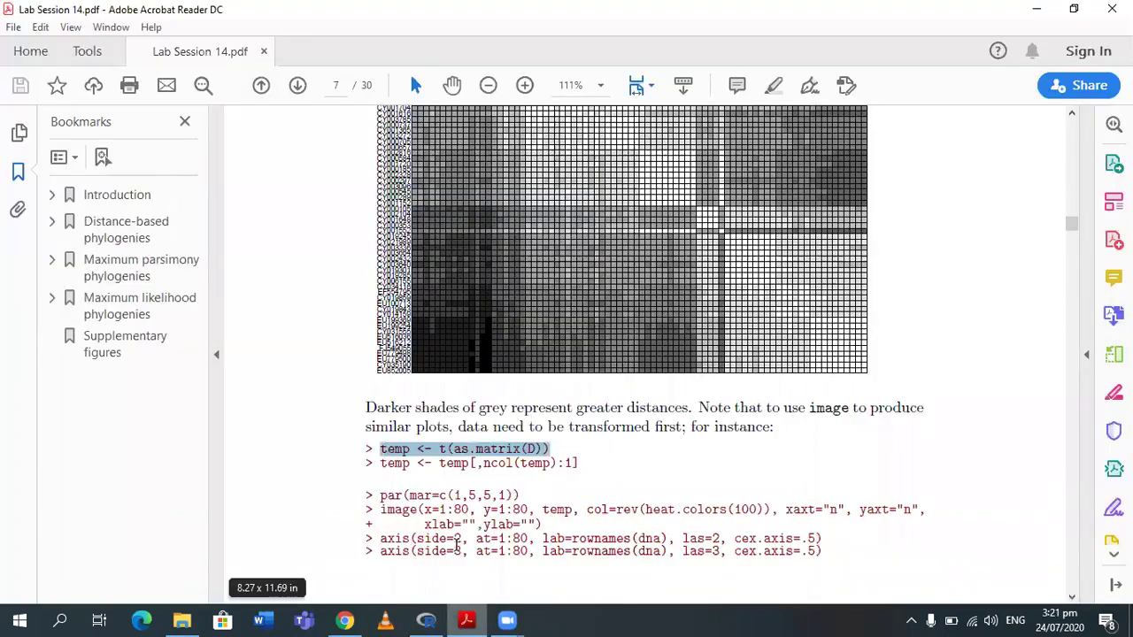
left_click_drag(380, 463, 584, 456)
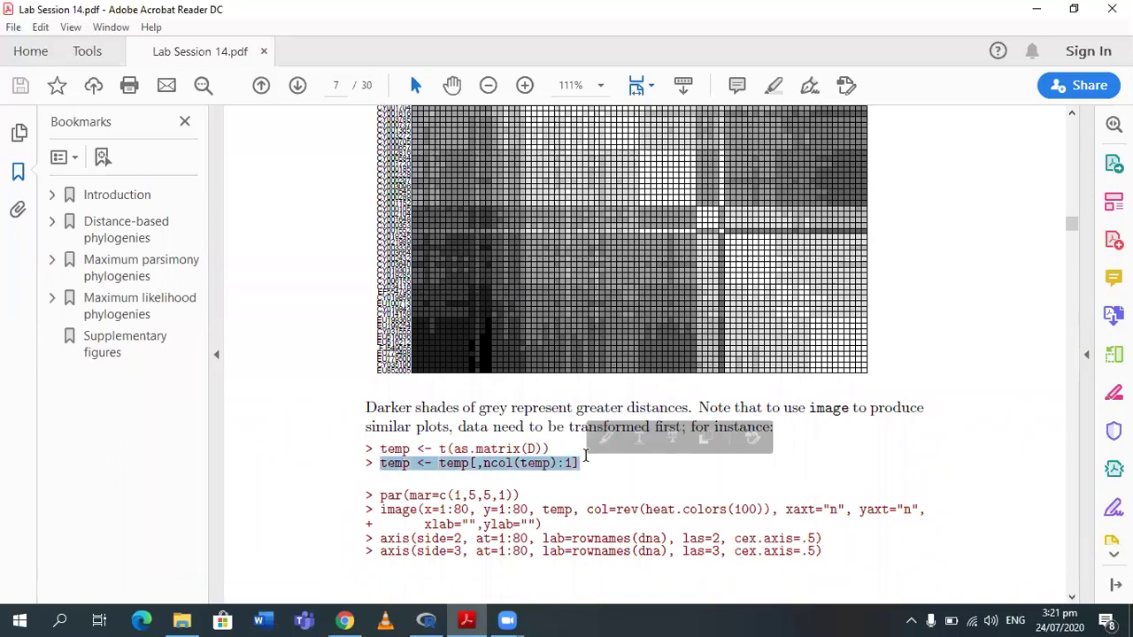
left_click(460, 620)
key("ctrl+v")
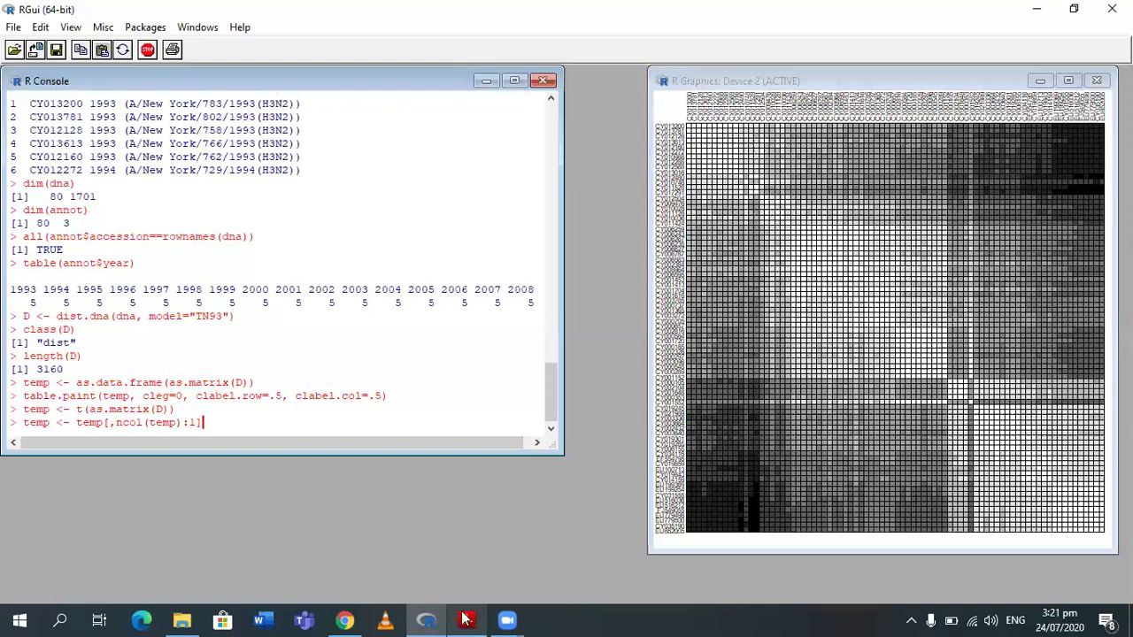
key("Return")
Step: Copy par(mar=c(1,5,5,1)) from the lab PDF and run it in the R console to set the plot margins
left_click(464, 619)
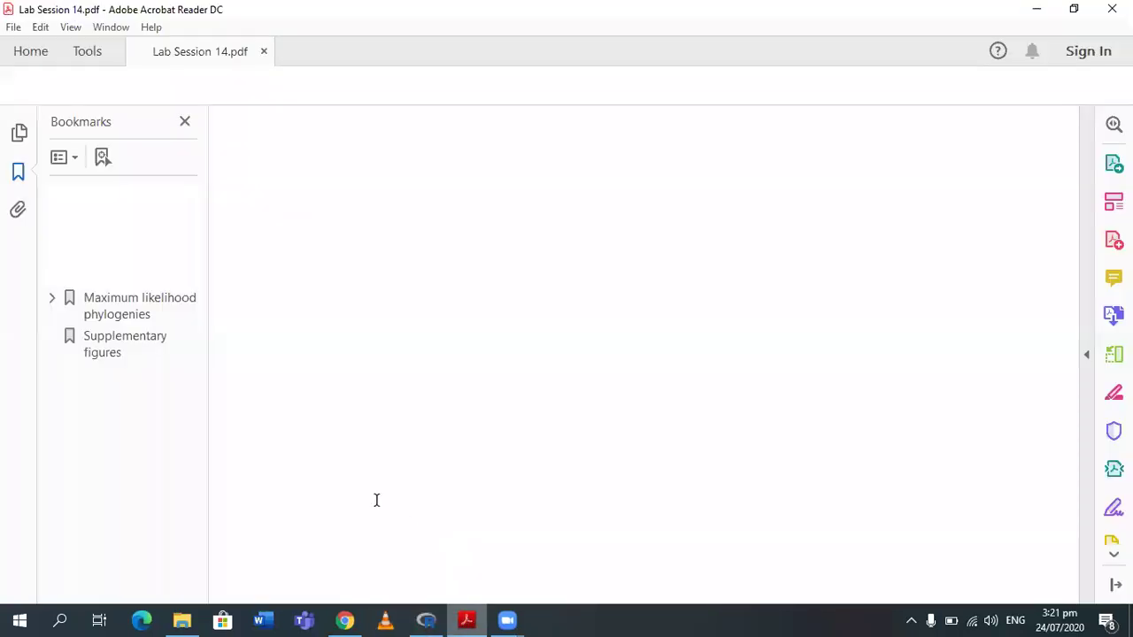
left_click_drag(529, 494, 377, 495)
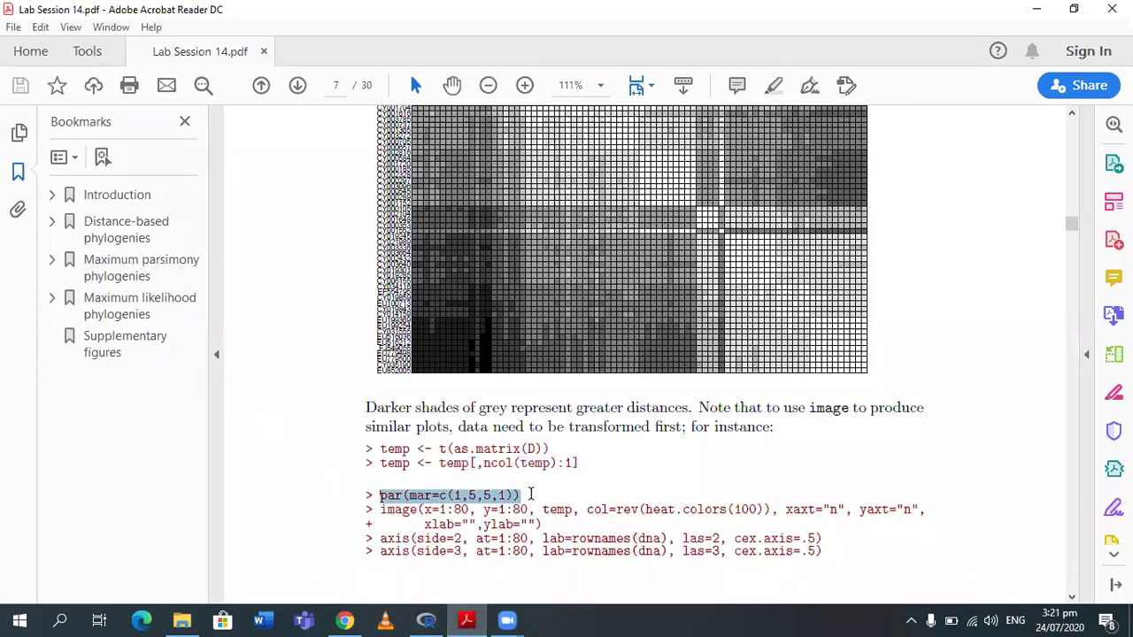
left_click(378, 495)
triple_click(430, 497)
key("ctrl+c")
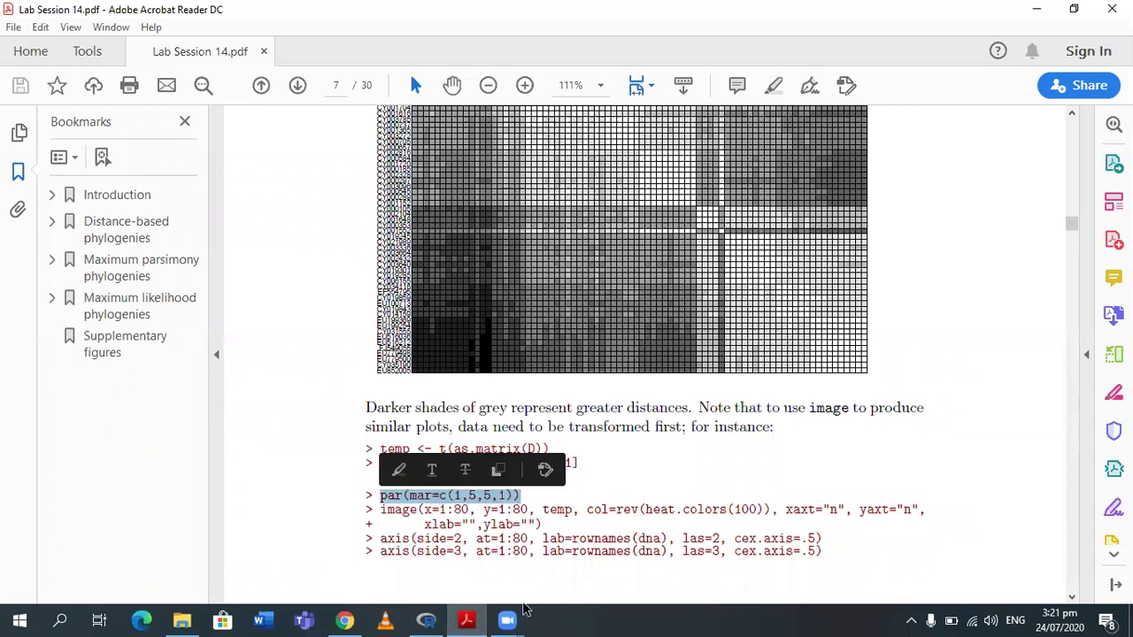
left_click(423, 620)
key("ctrl+v")
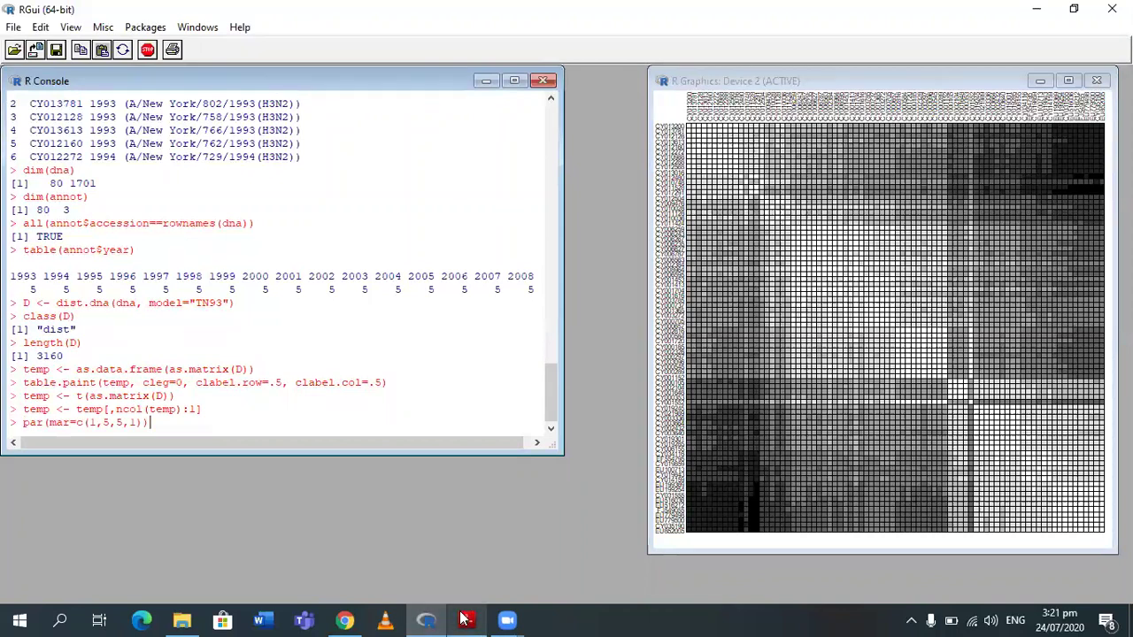
Step: Copy the two-line command image(x=1:80, y=1:80, temp, col=rev(heat.colors(100)), xaxt="n", yaxt="n", xlab="",ylab="") from the lab PDF into the R console
left_click(459, 619)
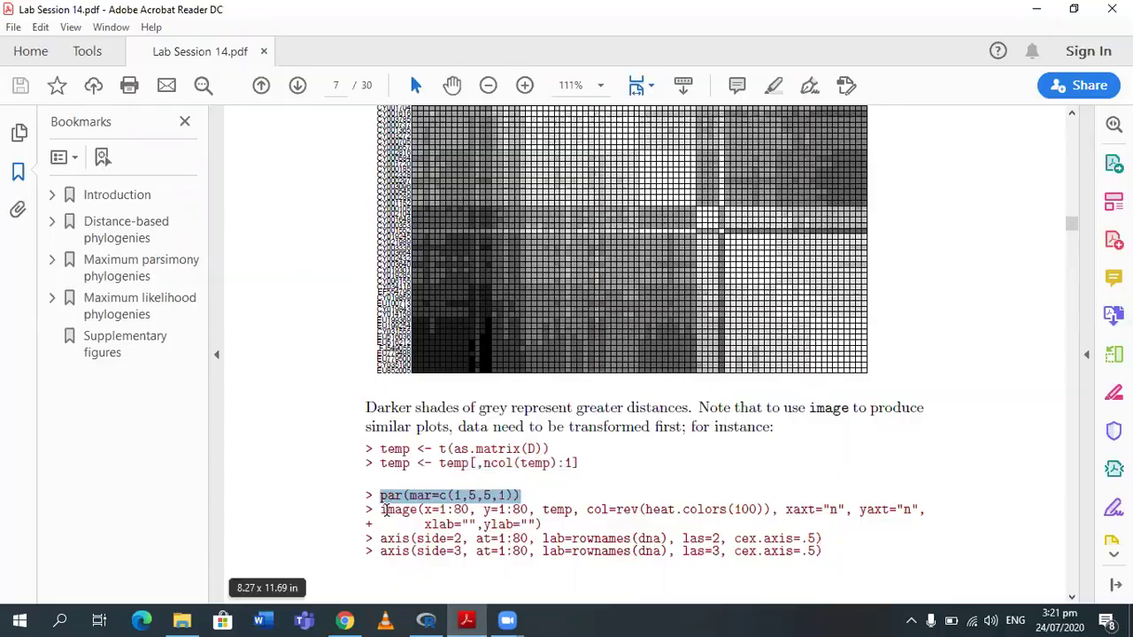
left_click_drag(379, 510, 546, 531)
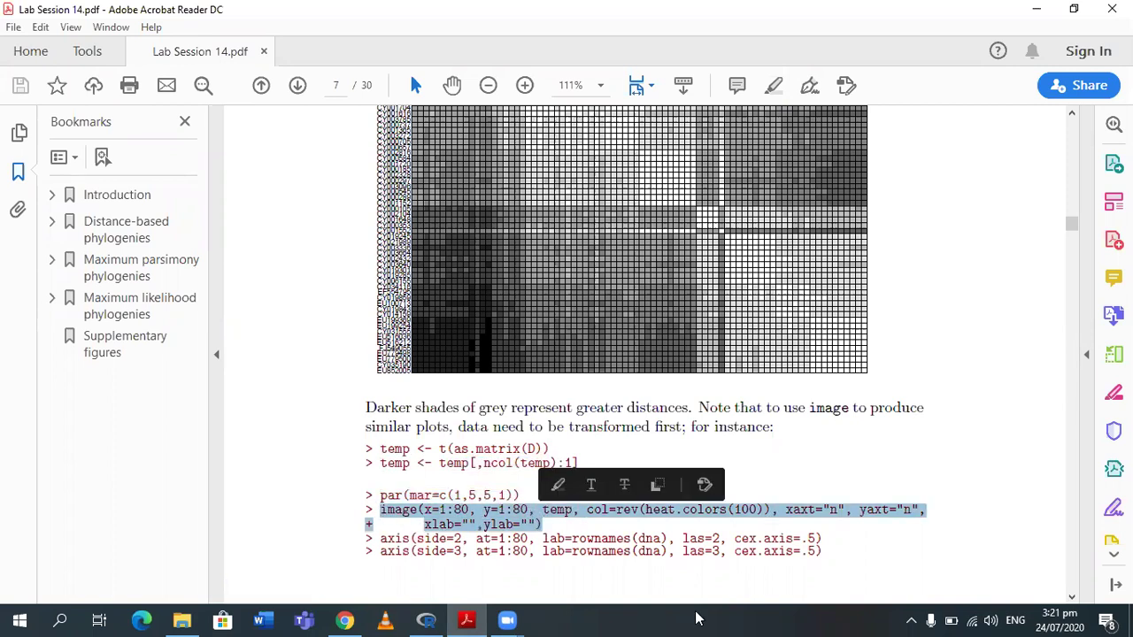
left_click(432, 620)
type("image(x=1:80, y=1:80, temp, col=rev(heat.colors(100)), xaxt=\"n\", yaxt=\"n\", + xlab=\"\",ylab=\"\")")
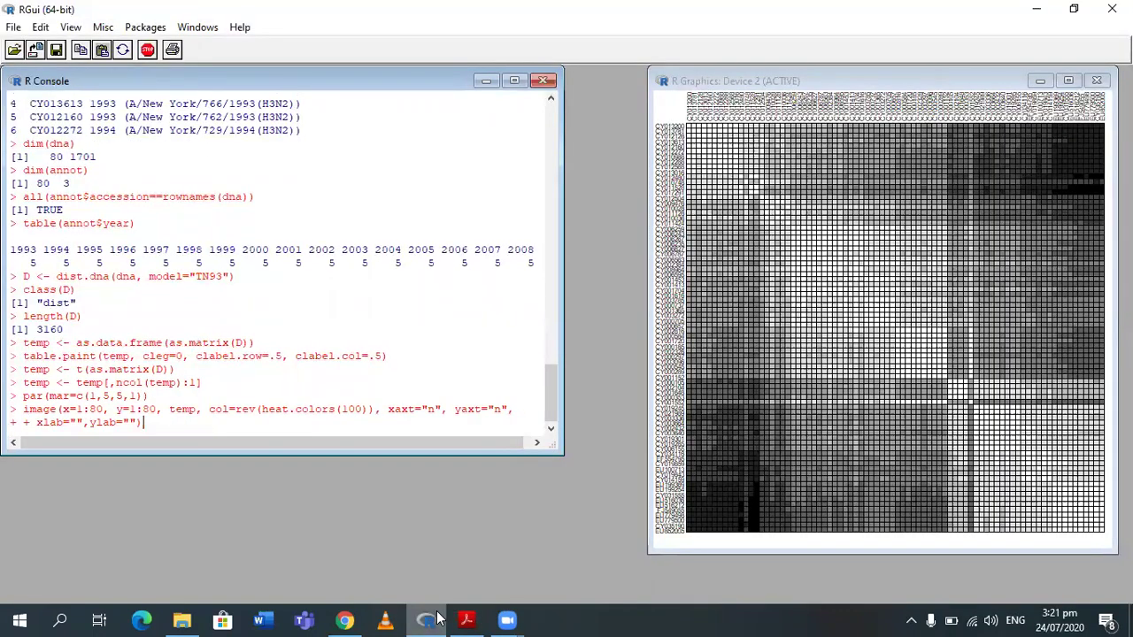
Step: Remove the stray + before xlab="" in the pasted image command and run it to draw the heatmap
key("Left")
key("Left")
key("Left")
key("Left")
key("Left")
key("Left")
key("Left")
key("Left")
key("Left")
key("Left")
key("Left")
key("Left")
key("Left")
key("Left")
key("Left")
key("Left")
key("Left")
key("BackSpace")
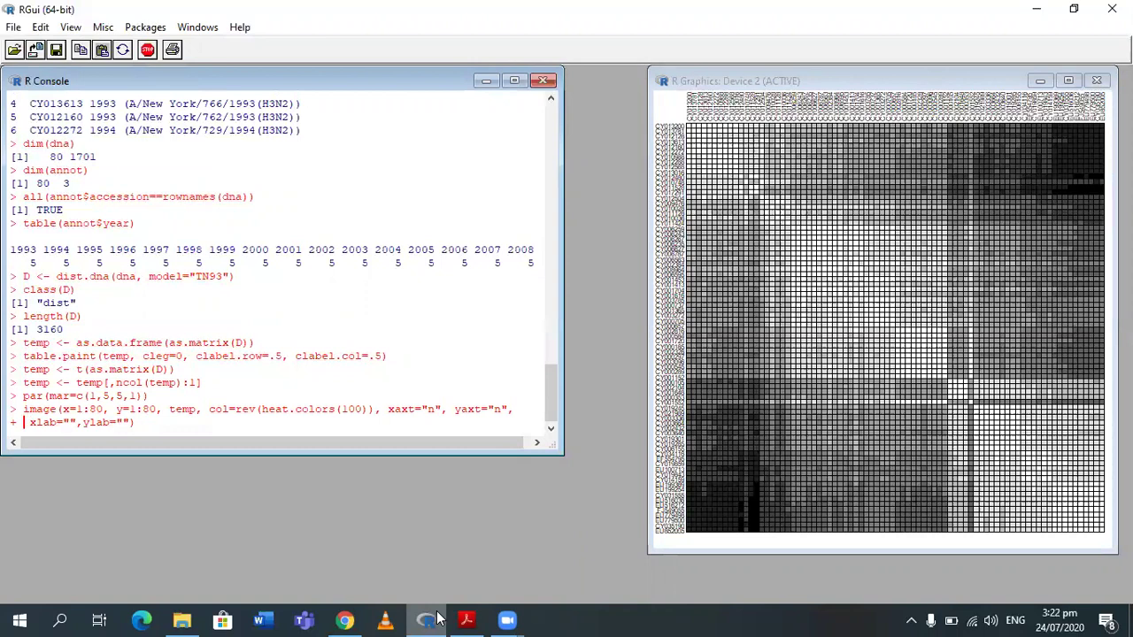
key("Return")
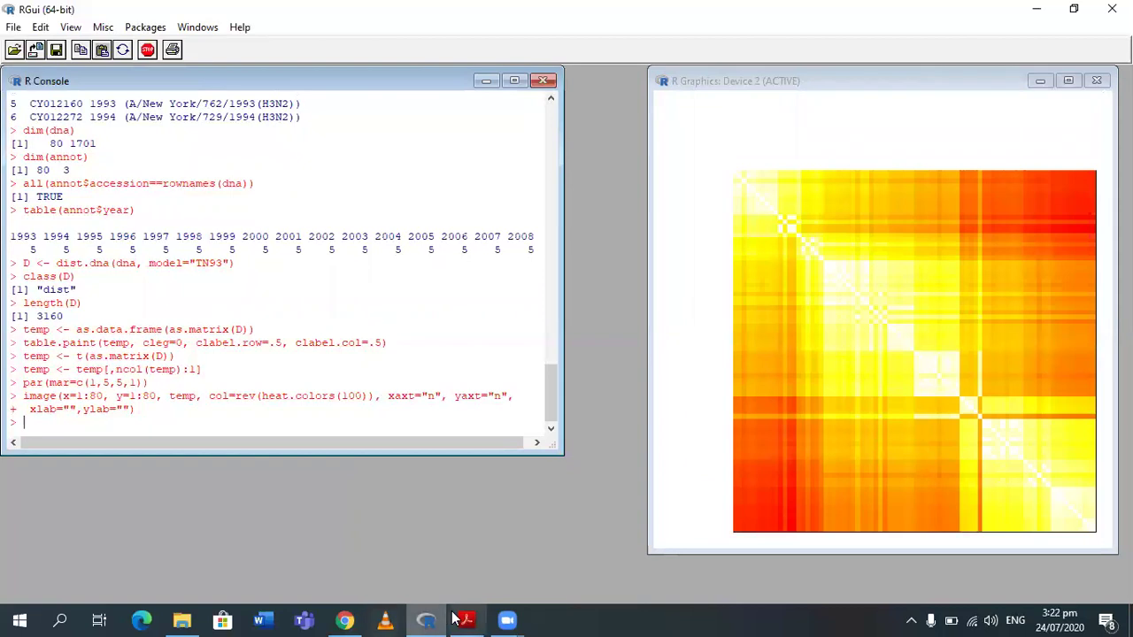
Step: Copy axis(side=2, at=1:80, lab=rownames(dna), las=2, cex.axis=.5) from the lab PDF and run it in R to label the heatmap's vertical axis
mouse_move(455, 618)
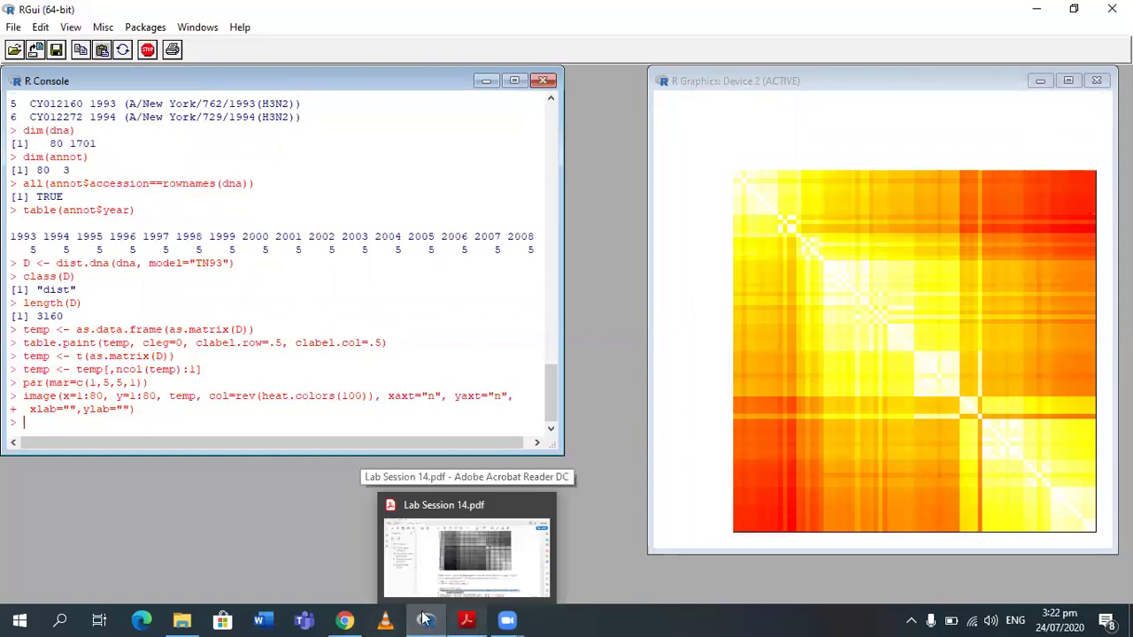
left_click(386, 540)
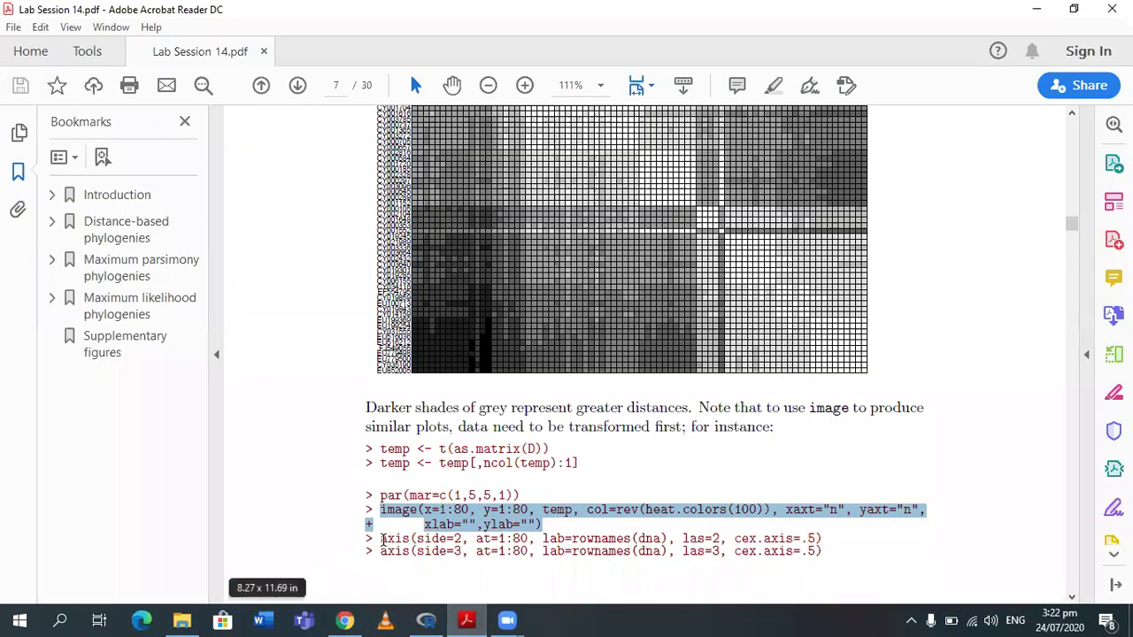
left_click(383, 540)
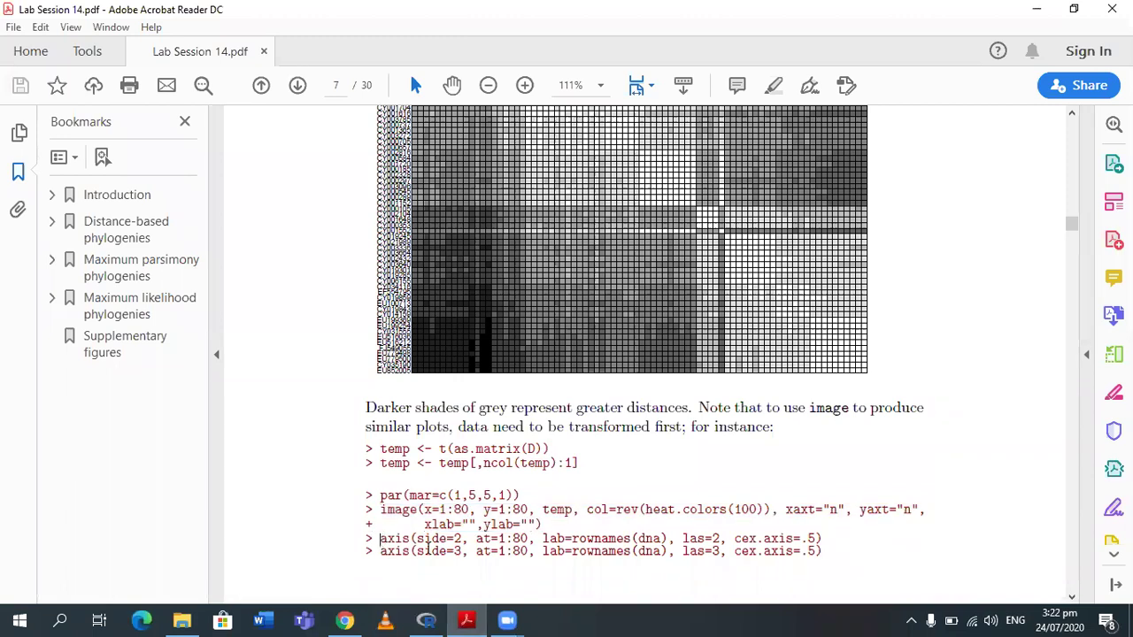
left_click(823, 539, "shift")
key("ctrl+c")
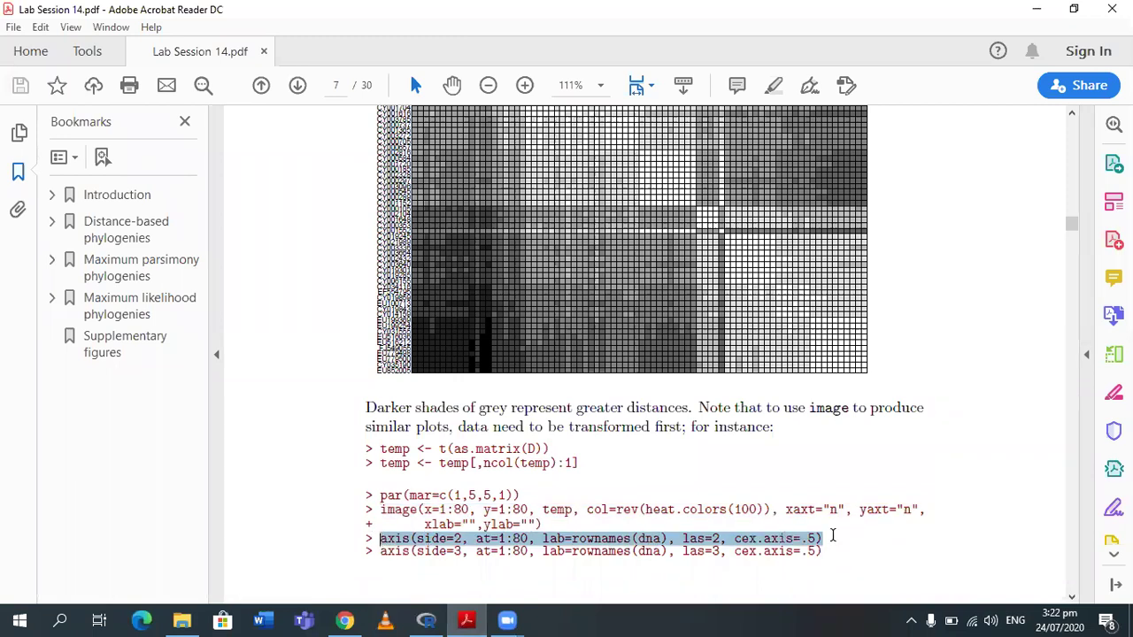
left_click(431, 620)
key("ctrl+v")
key("Return")
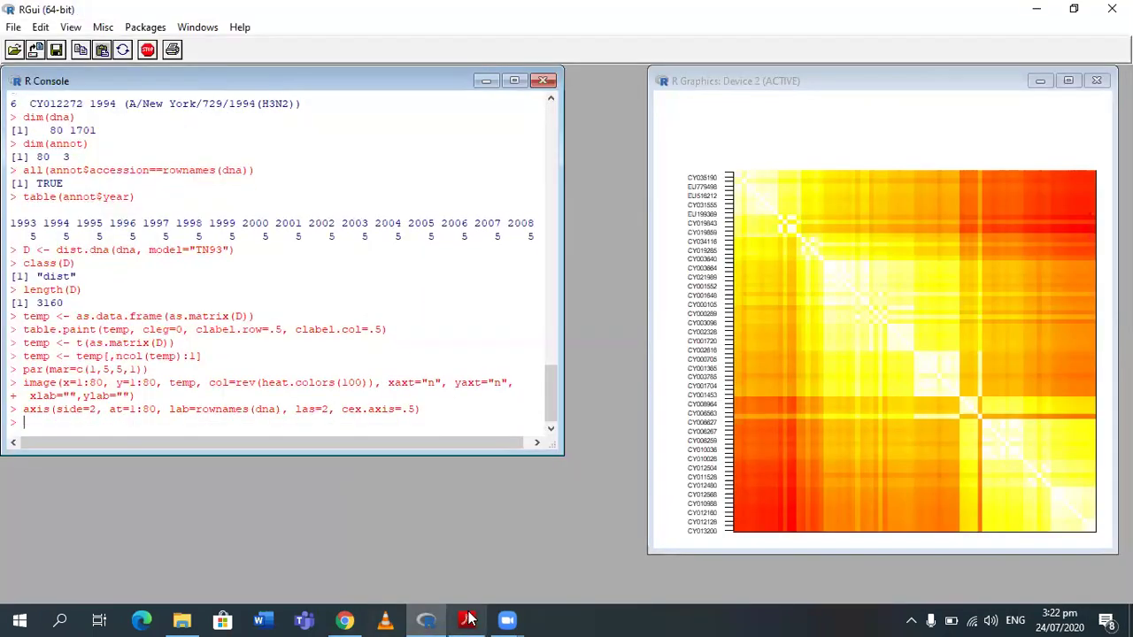
Step: Copy axis(side=3, at=1:80, lab=rownames(dna), las=3, cex.axis=.5) from the lab PDF and run it in R to label the heatmap's top axis
mouse_move(474, 620)
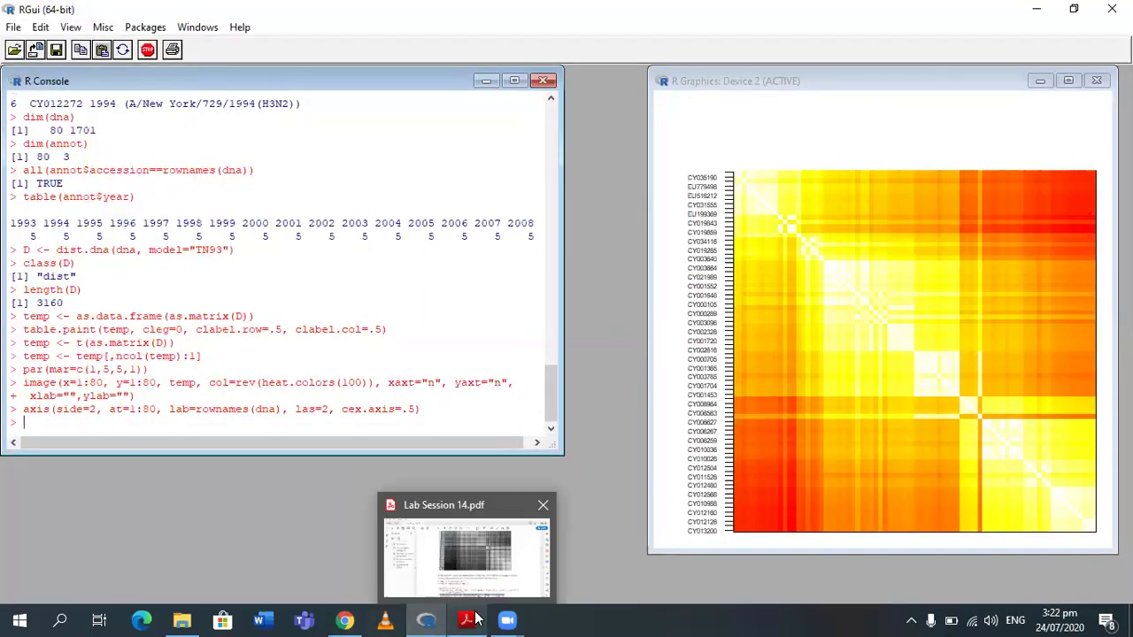
left_click(449, 520)
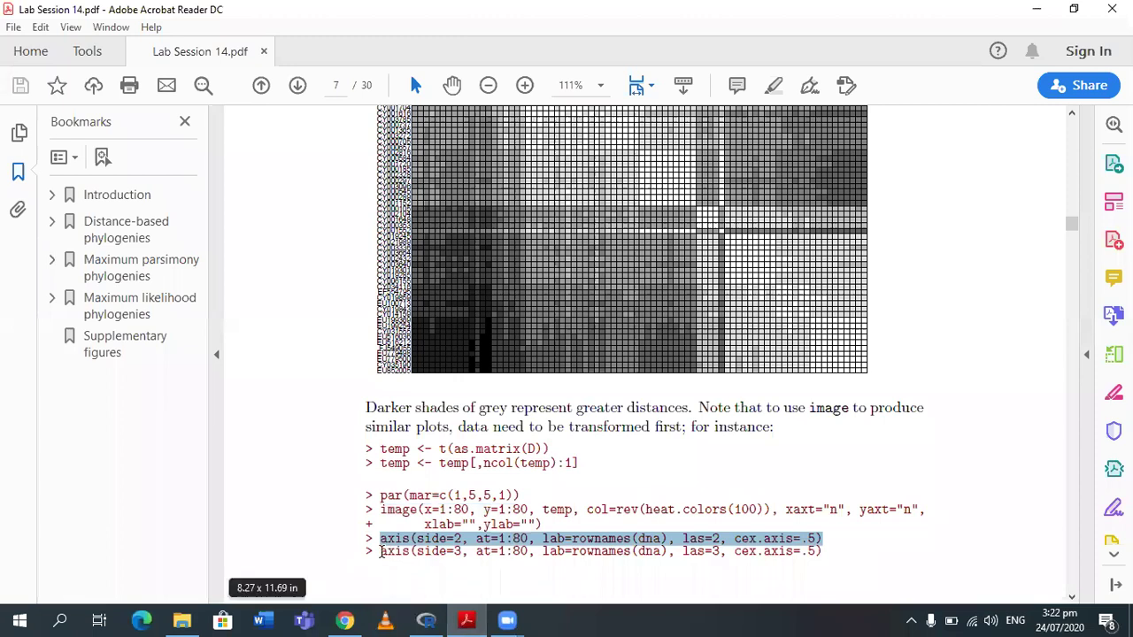
left_click_drag(631, 538, 634, 547)
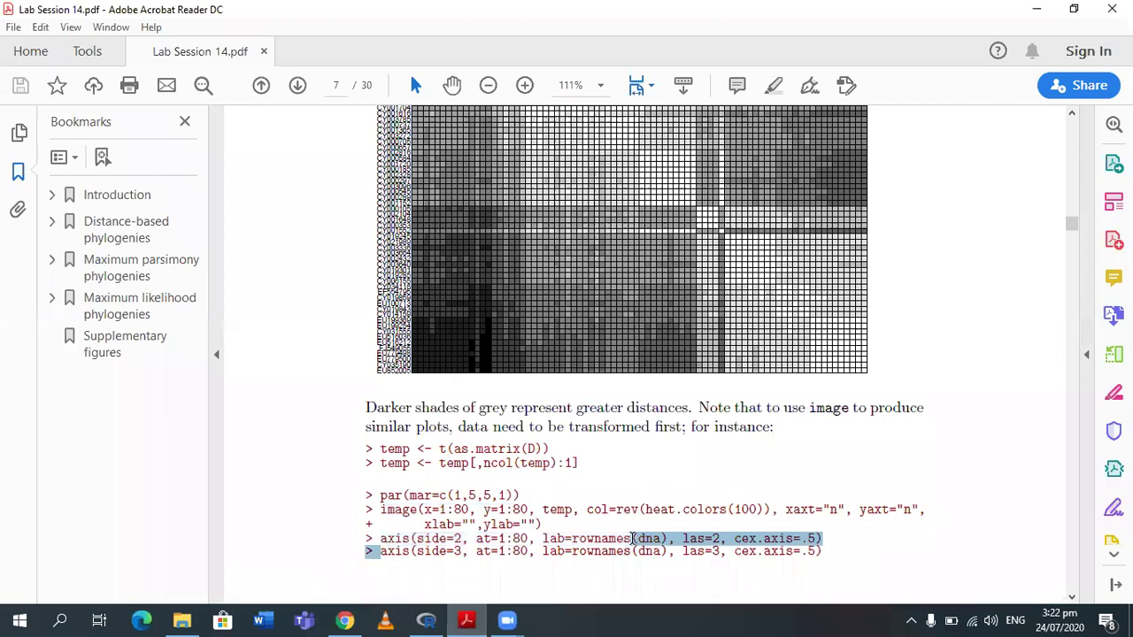
triple_click(825, 553)
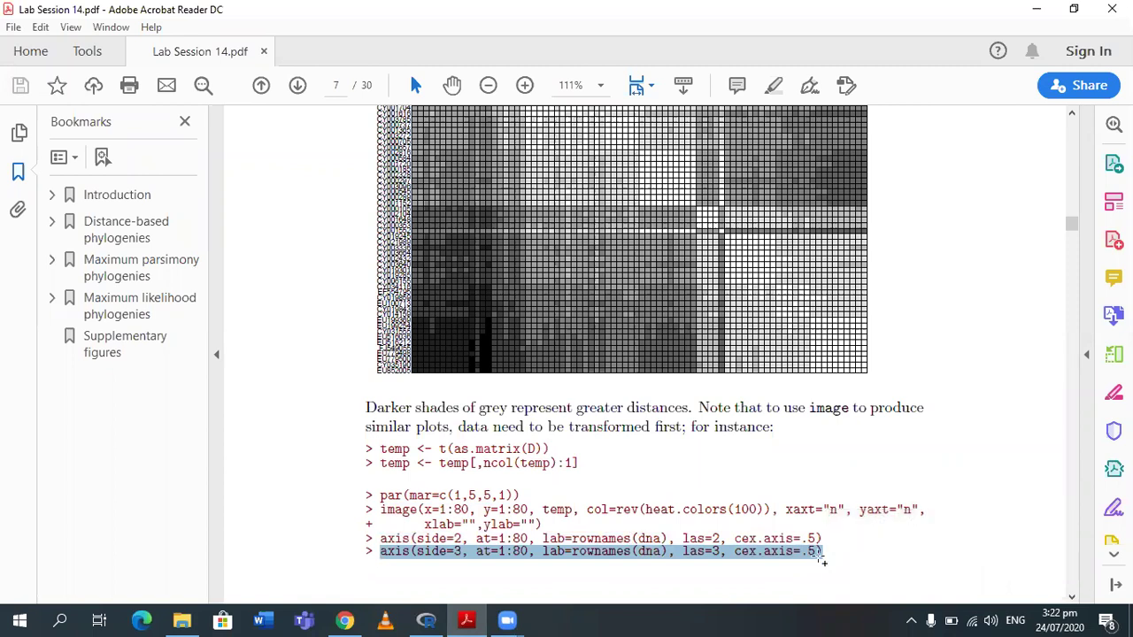
left_click(424, 617)
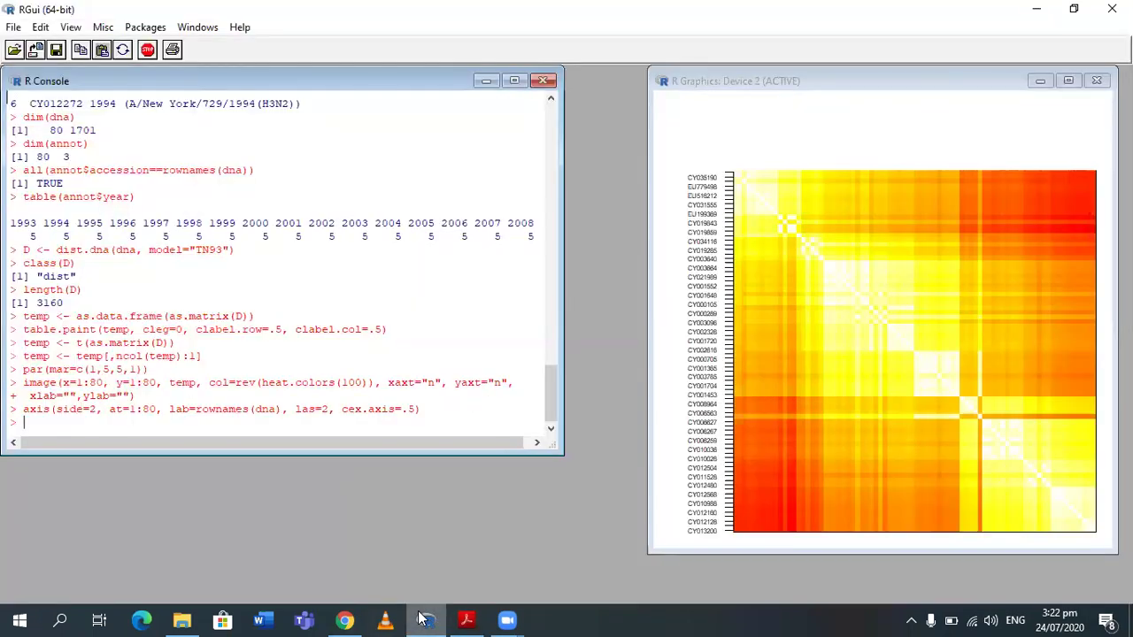
type("axis(side=3, at=1:80, lab=rownames(dna), las=3, cex.axis=.5)")
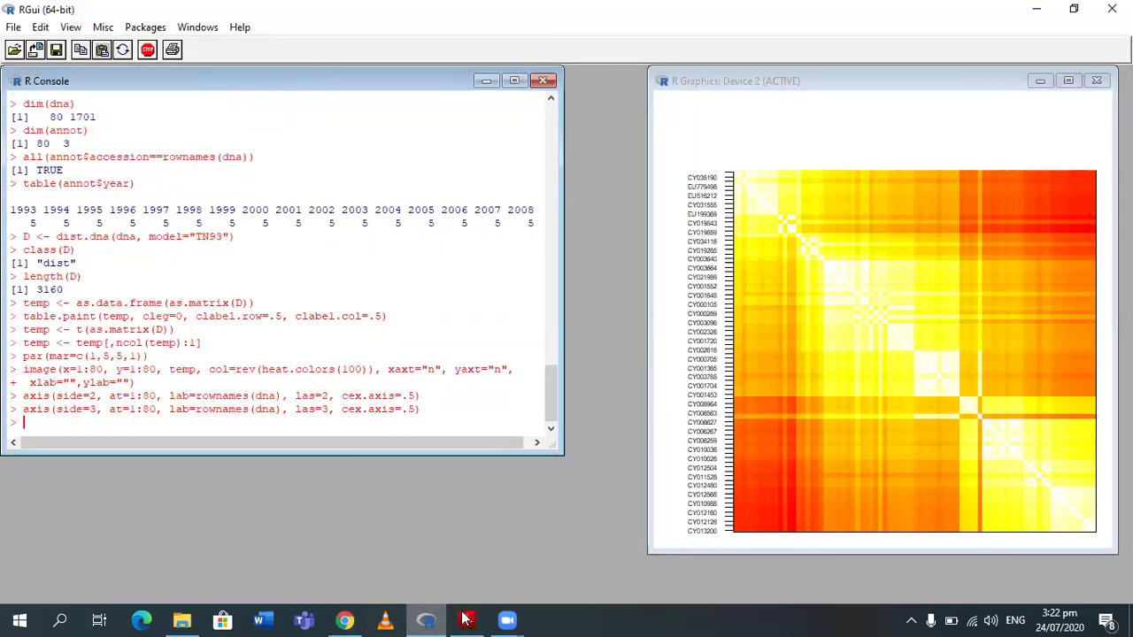
Step: Examine the reference heatmap on page 8 of the lab PDF and read section 2.2 Building trees
left_click(462, 620)
left_click(1070, 601)
left_click(1069, 601)
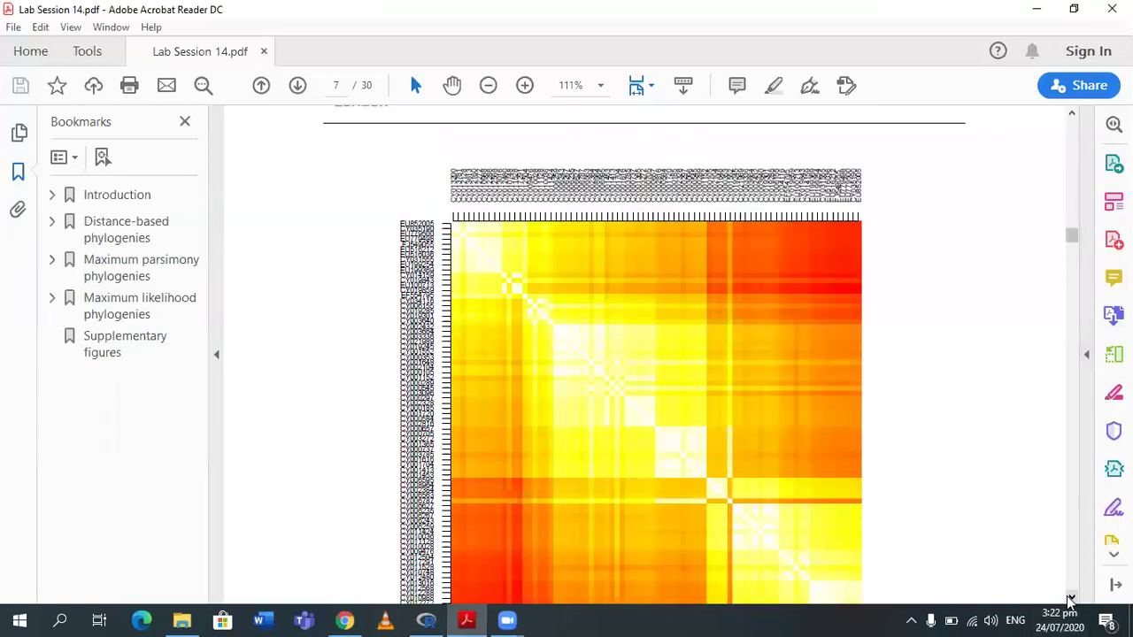
left_click(1070, 601)
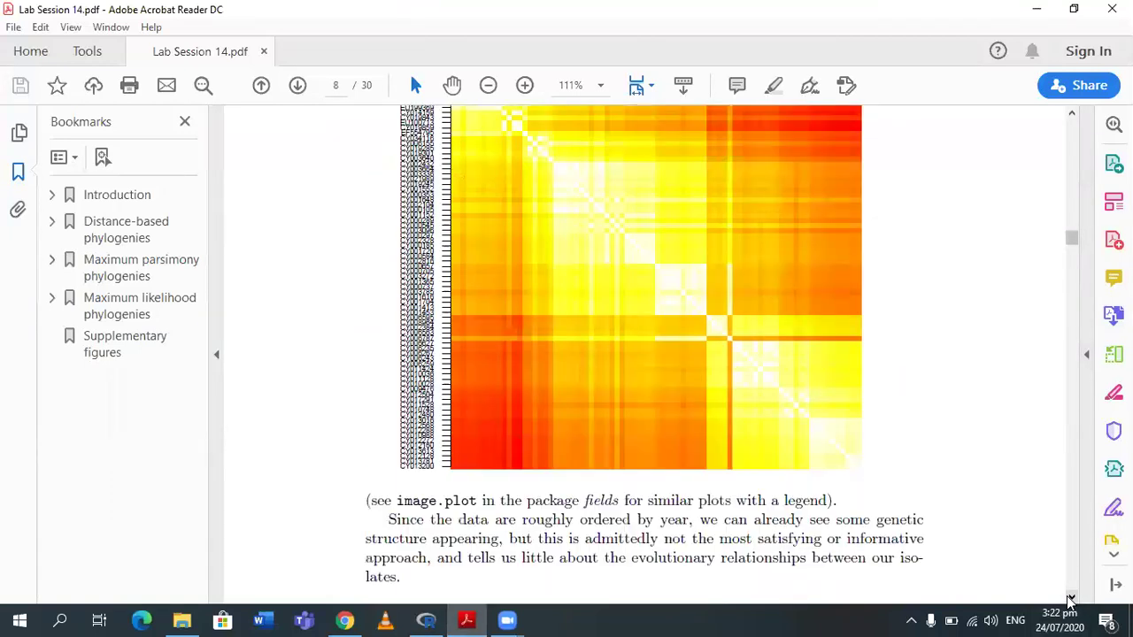
left_click(1070, 601)
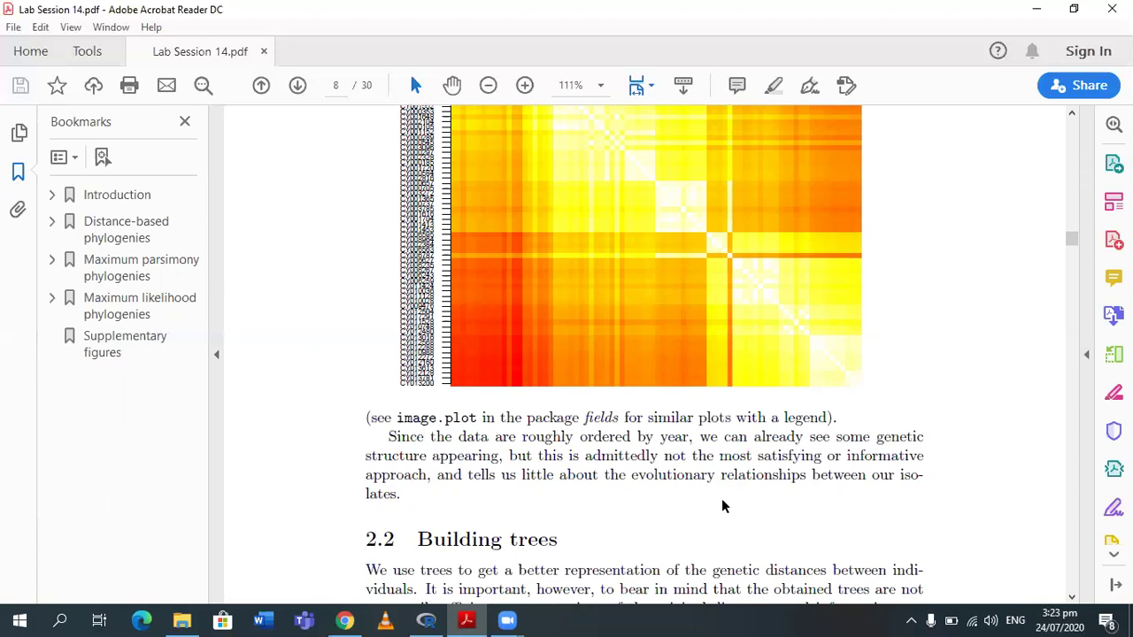
scroll(721, 506, "up", 10)
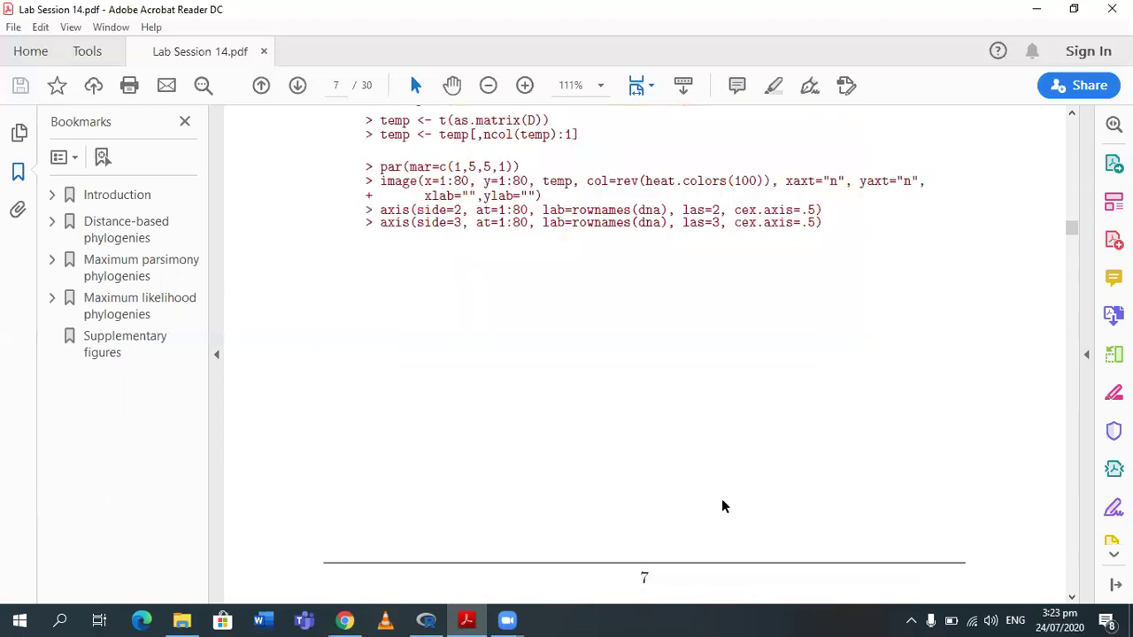
left_click_drag(1075, 232, 1077, 247)
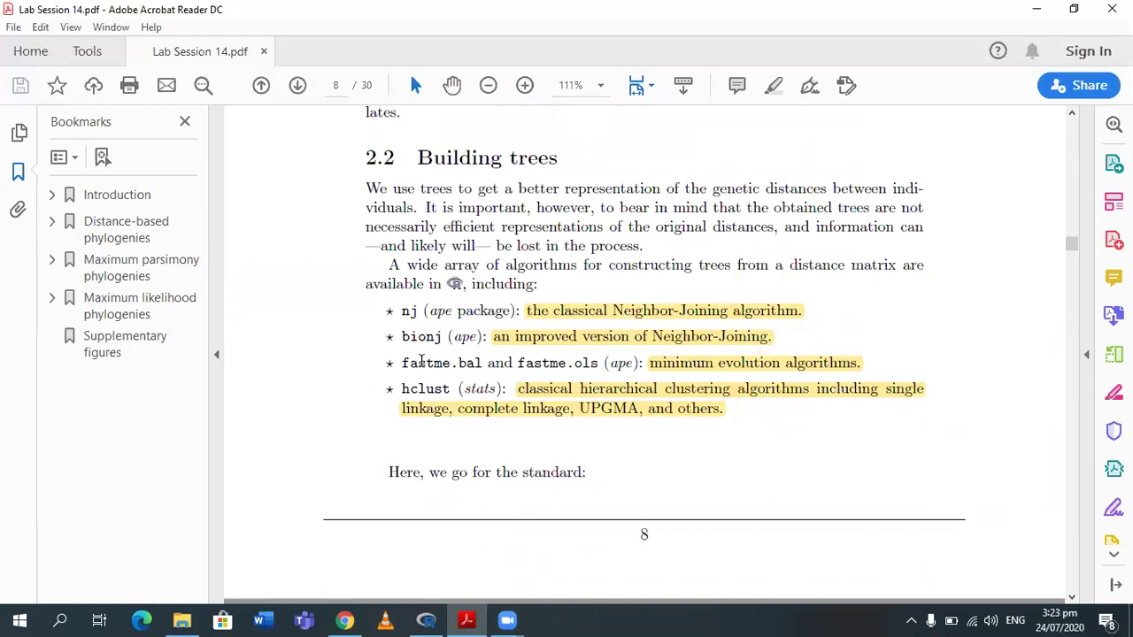
Step: Copy tre <- nj(D) from page 9 of the lab PDF and run it in the R console to build the Neighbor-Joining tree
left_click(1072, 598)
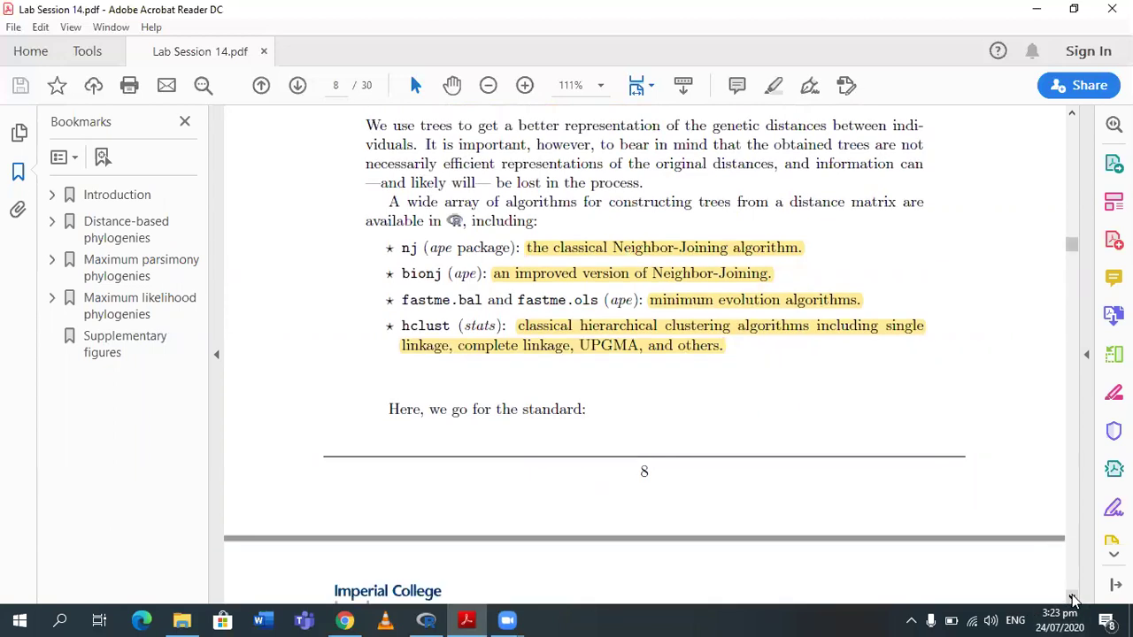
left_click(1072, 598)
left_click(1072, 597)
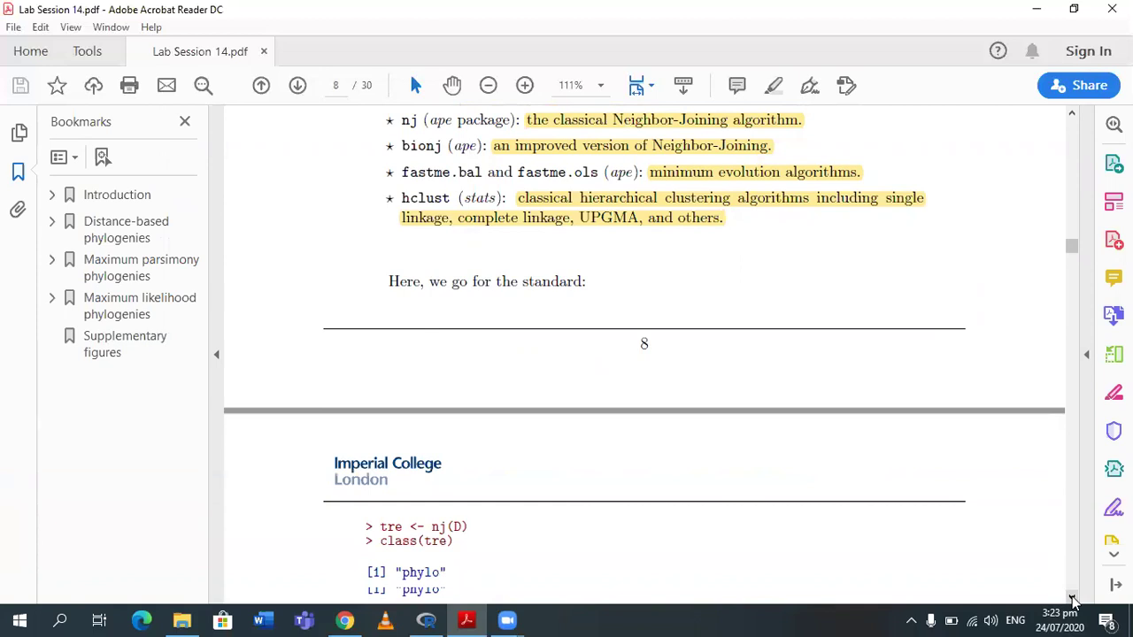
scroll(481, 558, "down", 1)
left_click_drag(374, 467, 471, 476)
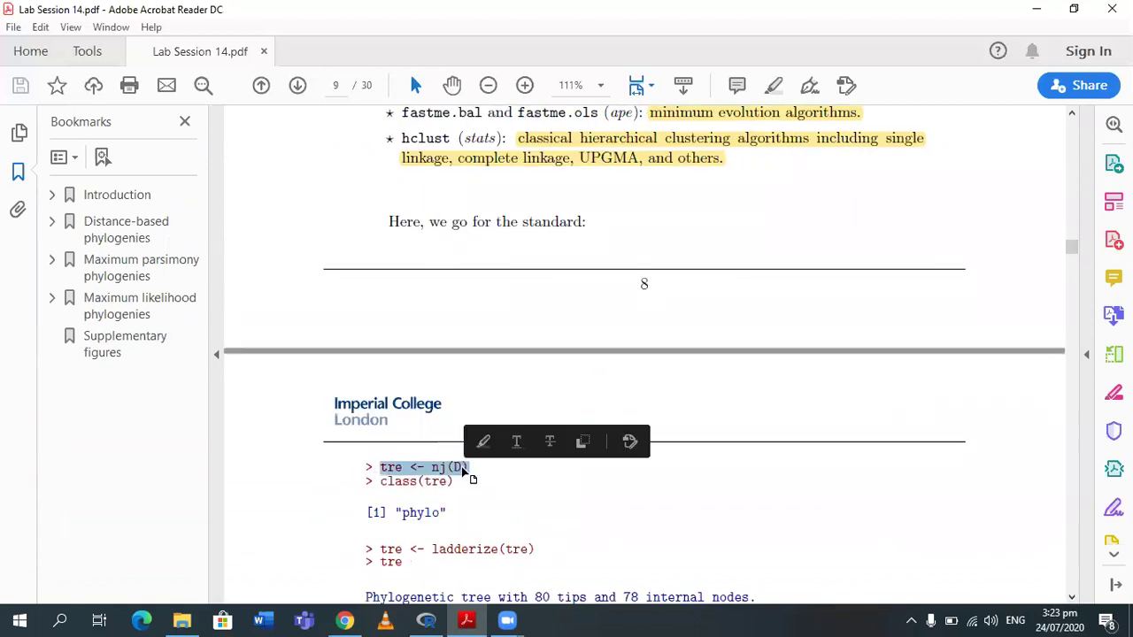
left_click(419, 616)
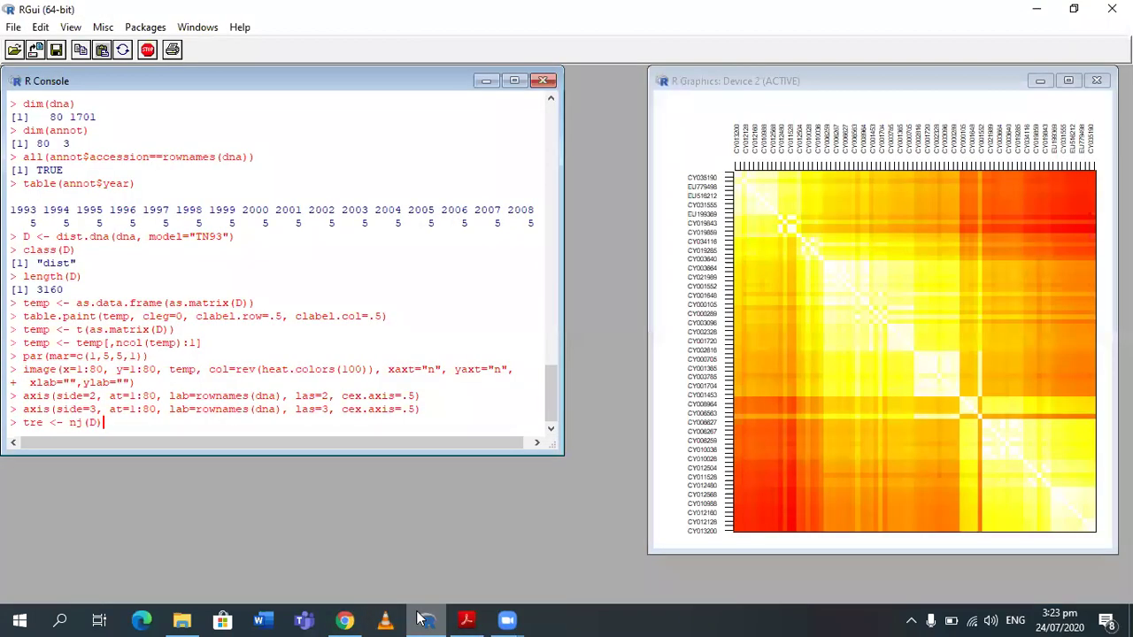
key("Return")
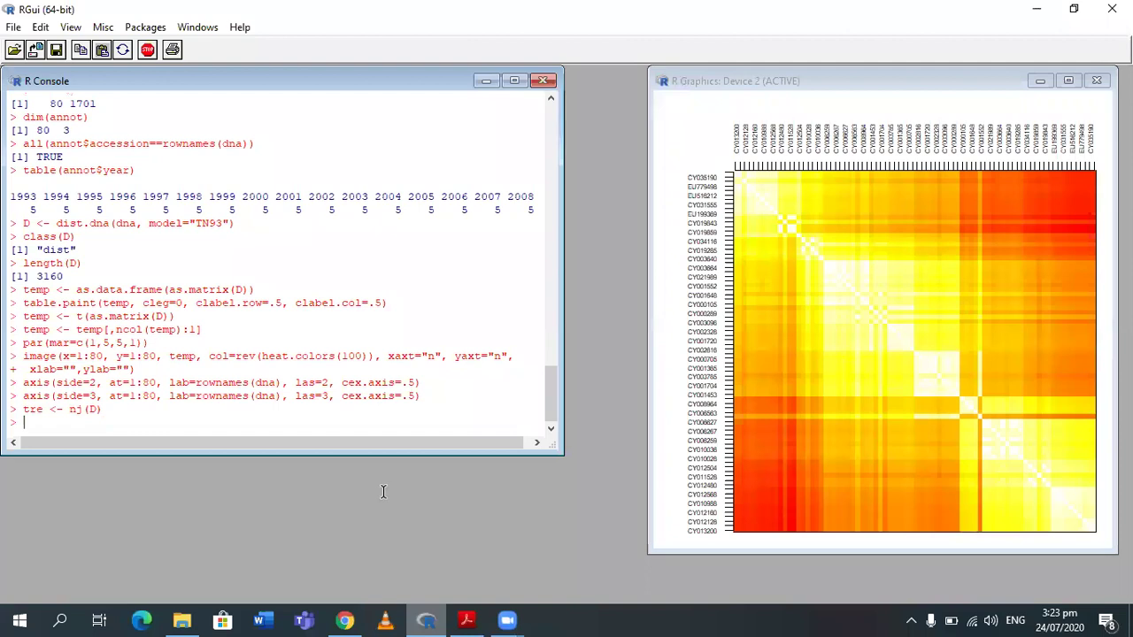
Step: Copy class(tre) from page 9 of the lab PDF and run it in the R console to check the tree's class
key("alt+Tab")
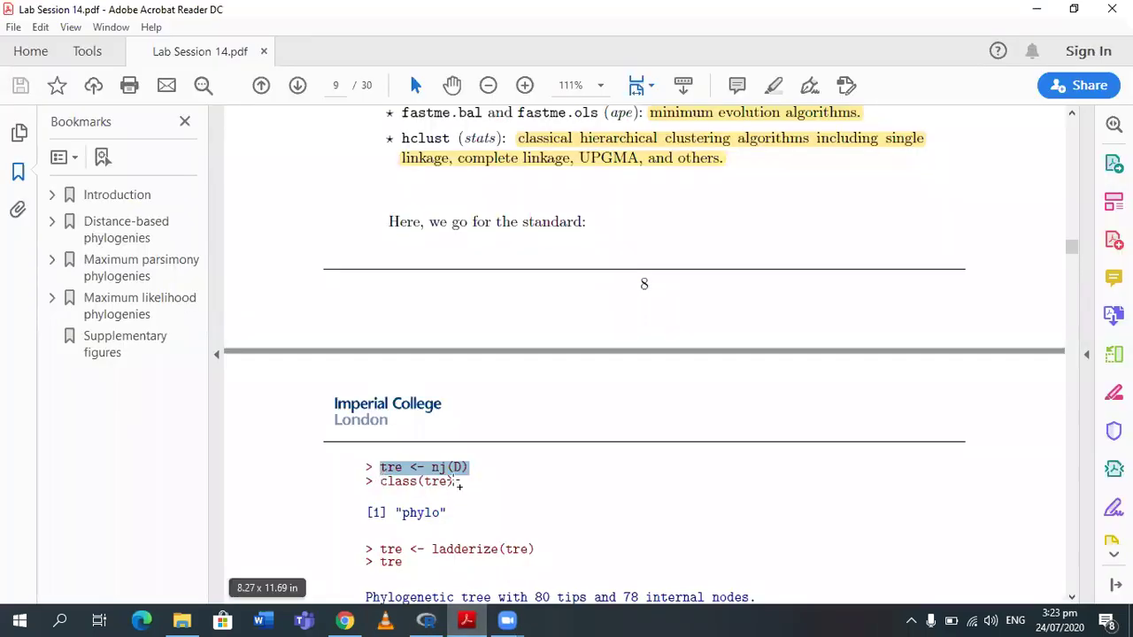
left_click_drag(381, 482, 458, 484)
key("ctrl+c")
left_click(425, 619)
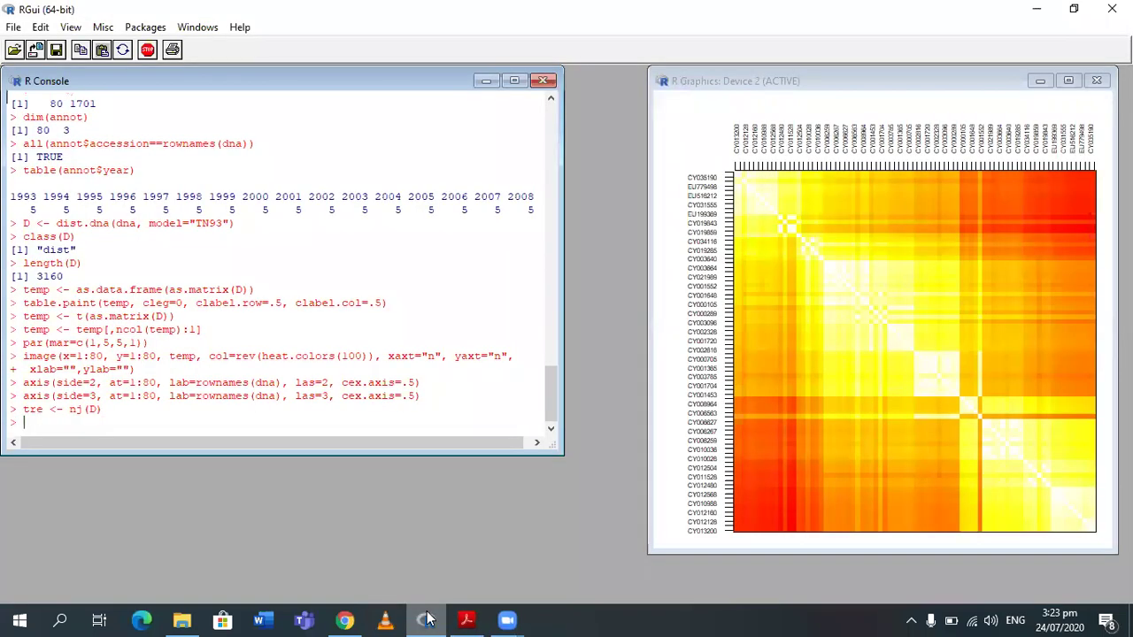
key("ctrl+v")
key("Return")
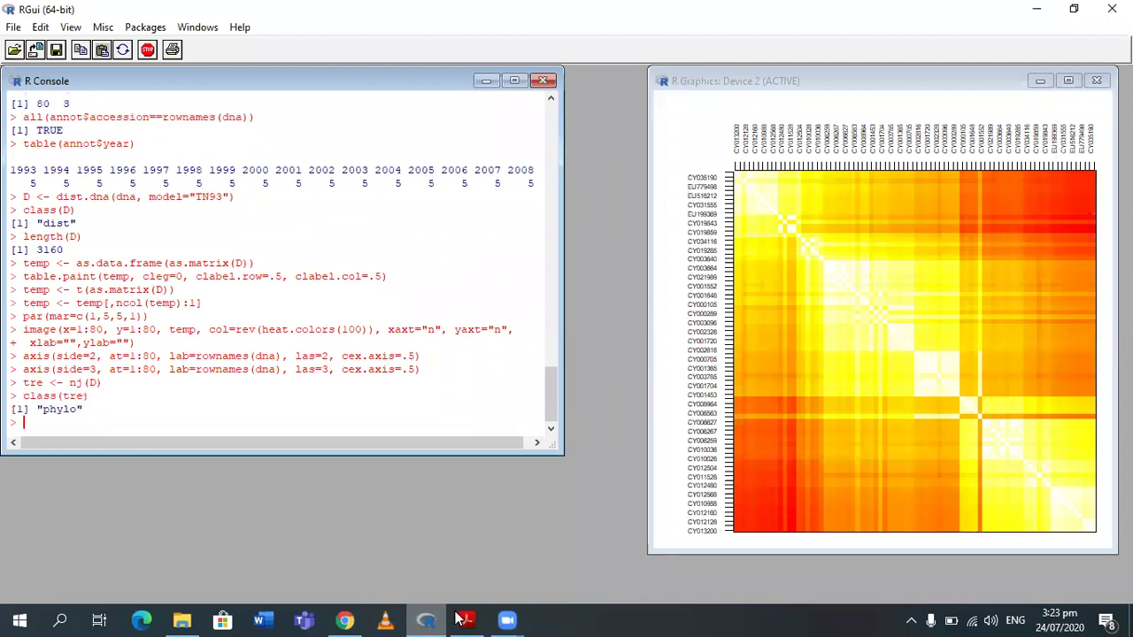
Step: Copy tre <- ladderize(tre) from the lab PDF and run it in R to ladderize the tree
left_click(462, 620)
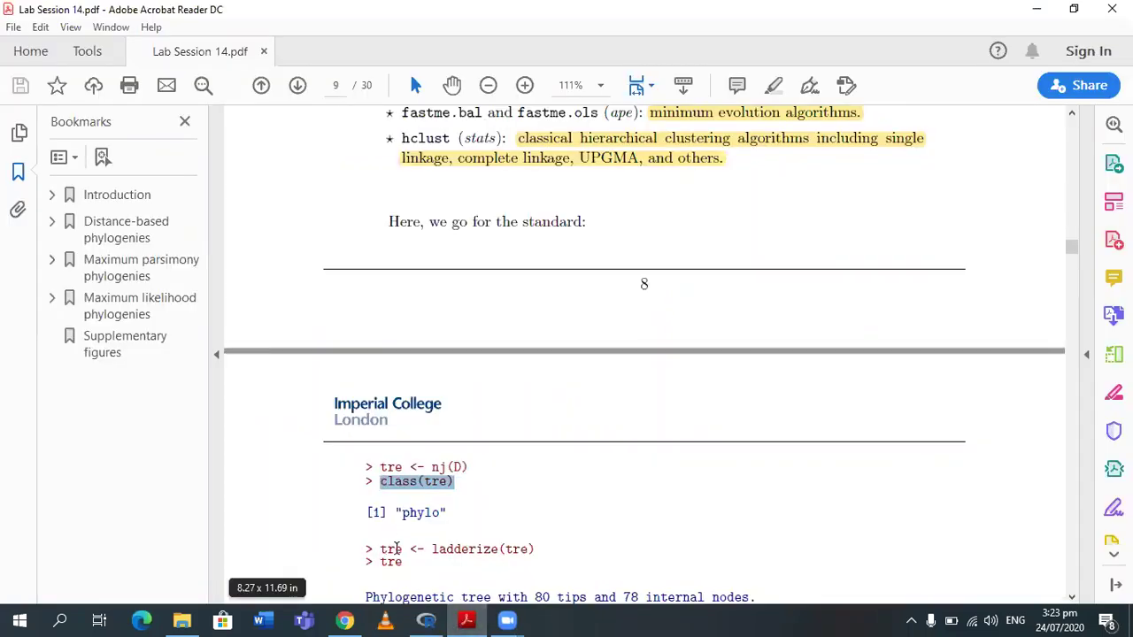
triple_click(459, 549)
key("ctrl+c")
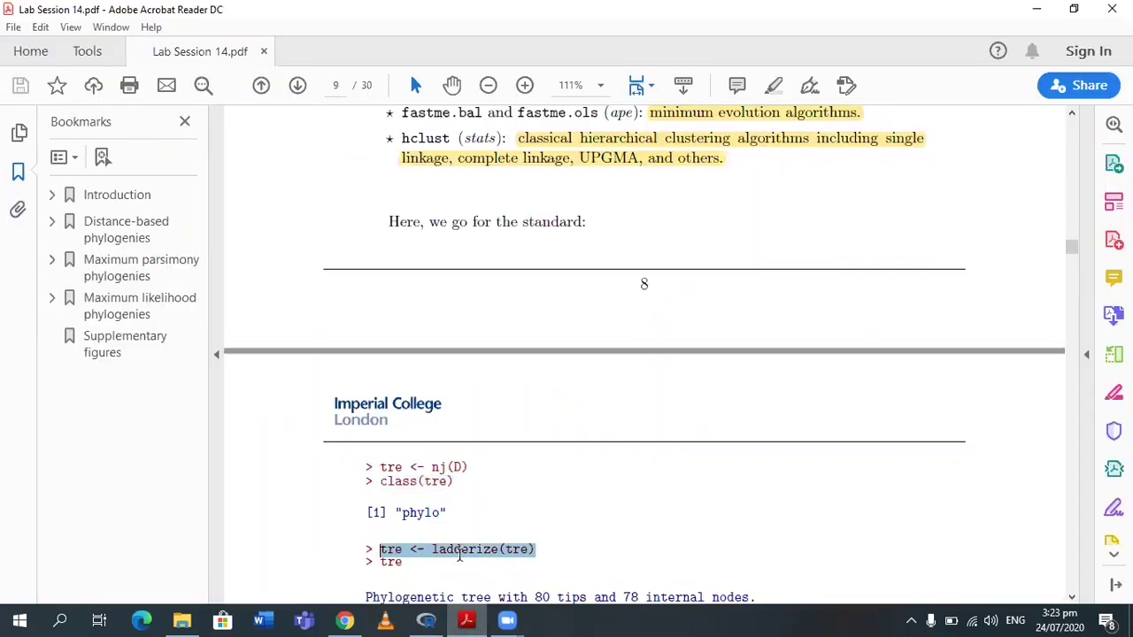
left_click(432, 618)
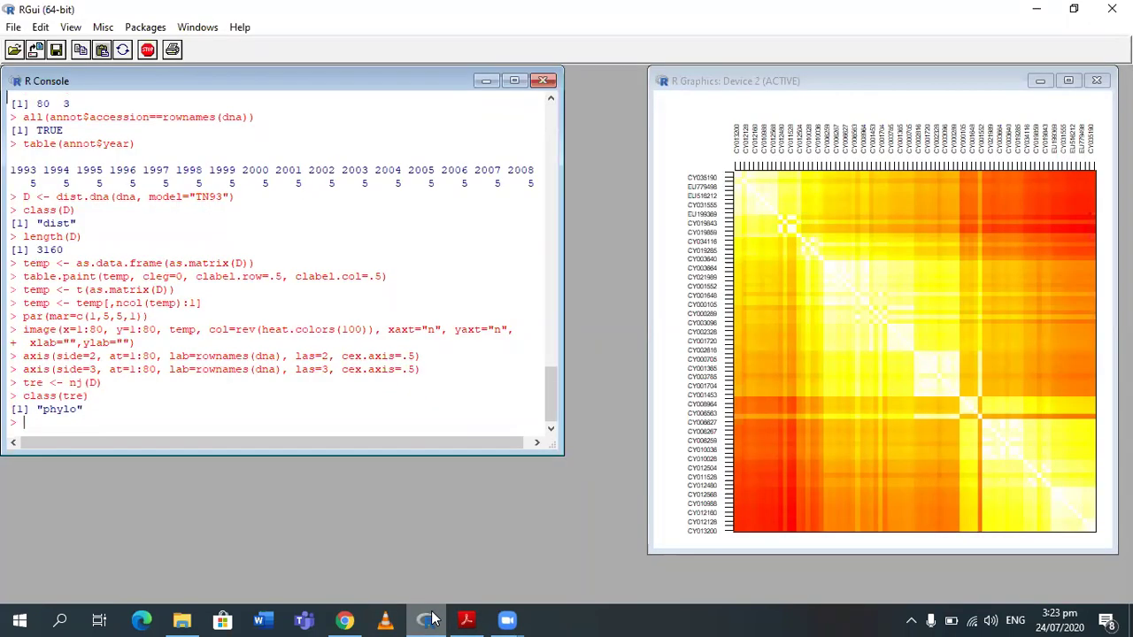
key("ctrl+v")
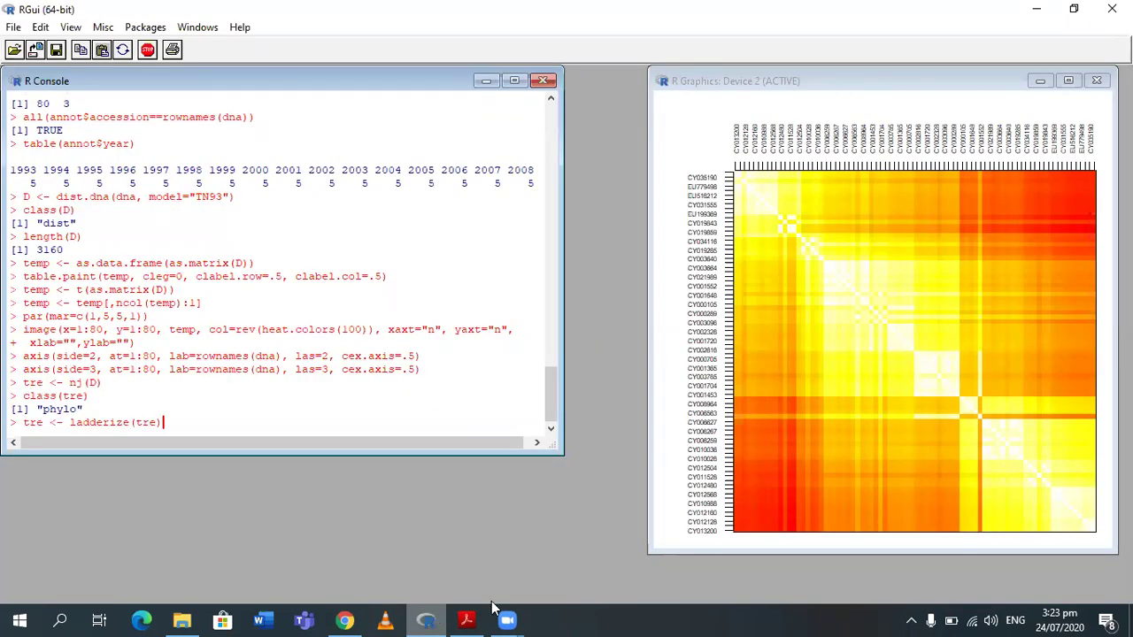
key("Return")
Step: Check the next command in the lab PDF and run tre in the R console to print the tree's summary
key("alt+Tab")
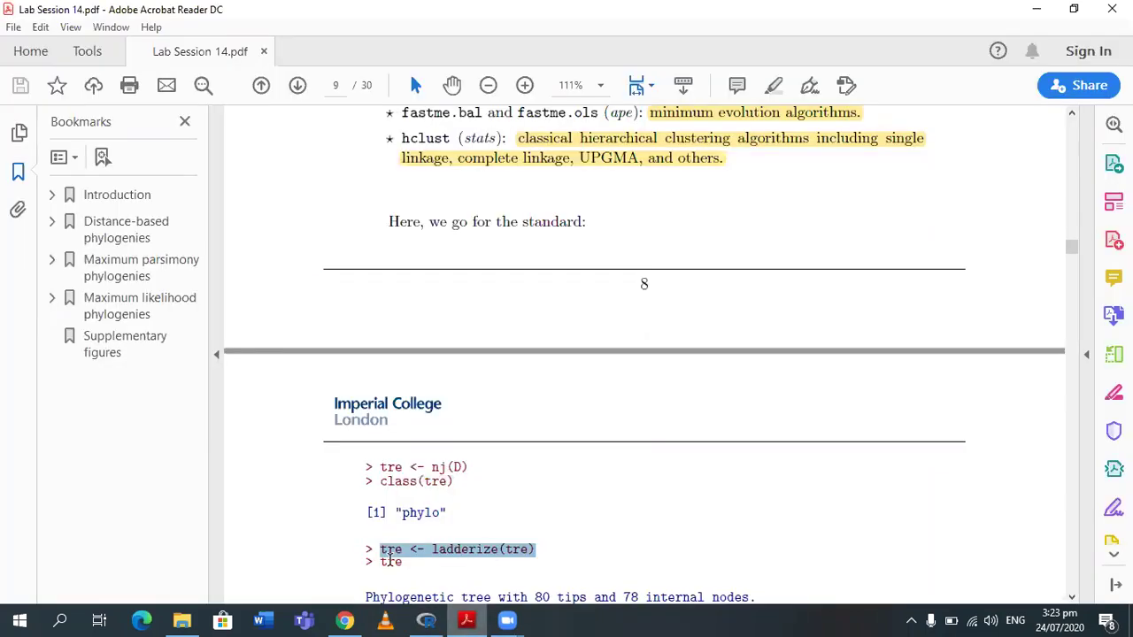
left_click_drag(410, 550, 406, 562)
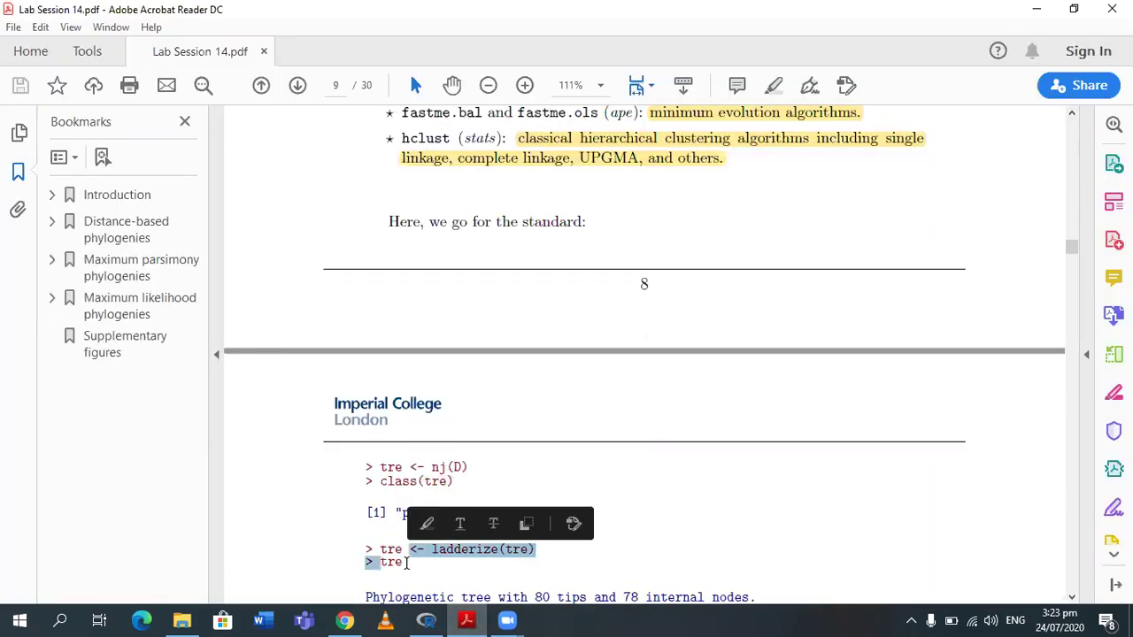
left_click(418, 618)
type("tre")
key("Return")
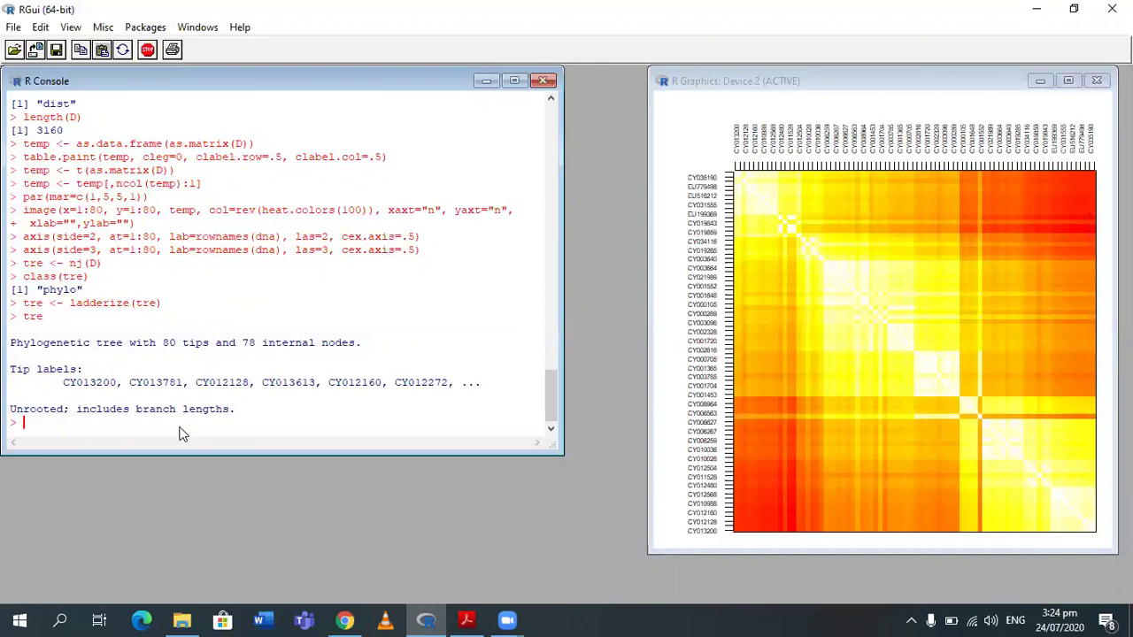
Step: Copy plot(tre, cex=.6) from page 9 of the lab PDF and run it in R to plot the Neighbor-Joining tree
left_click(468, 620)
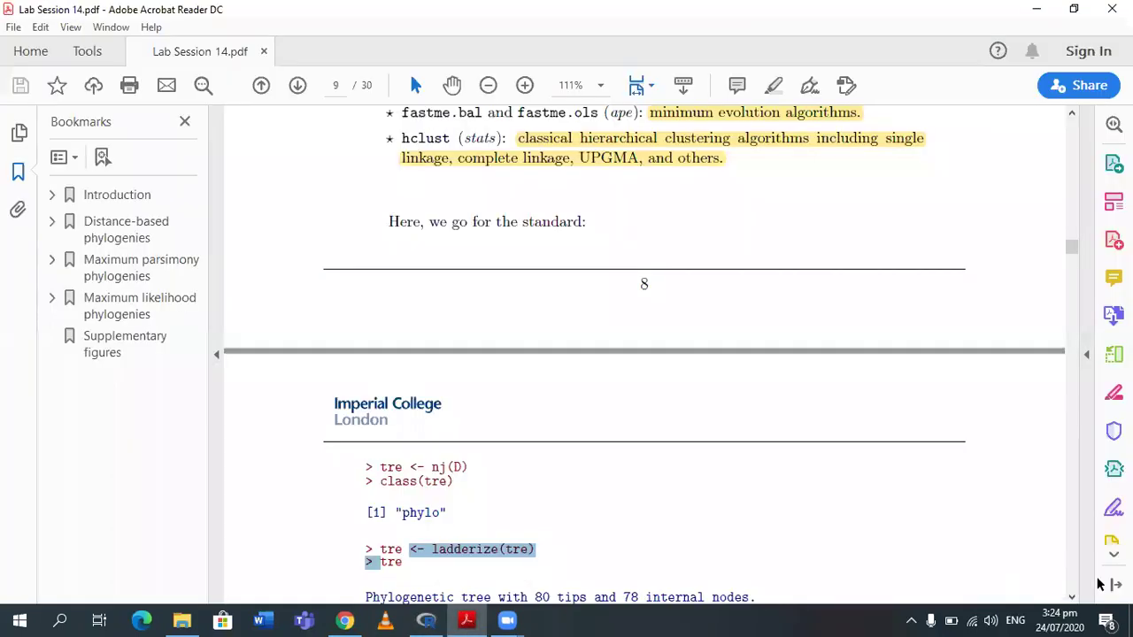
left_click(1072, 598)
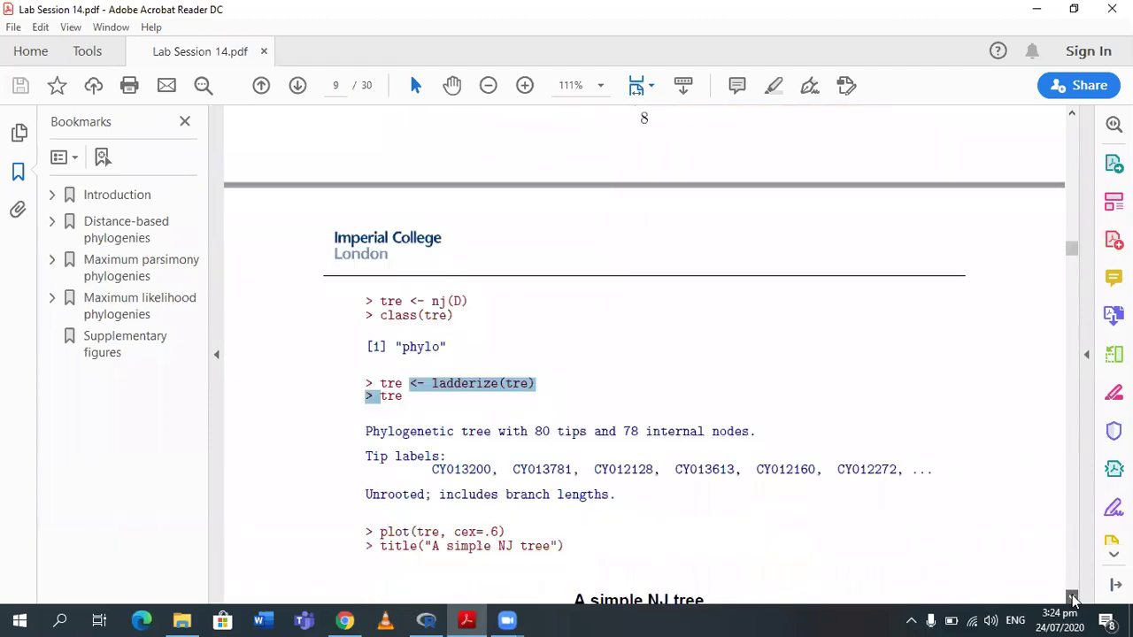
left_click(1072, 598)
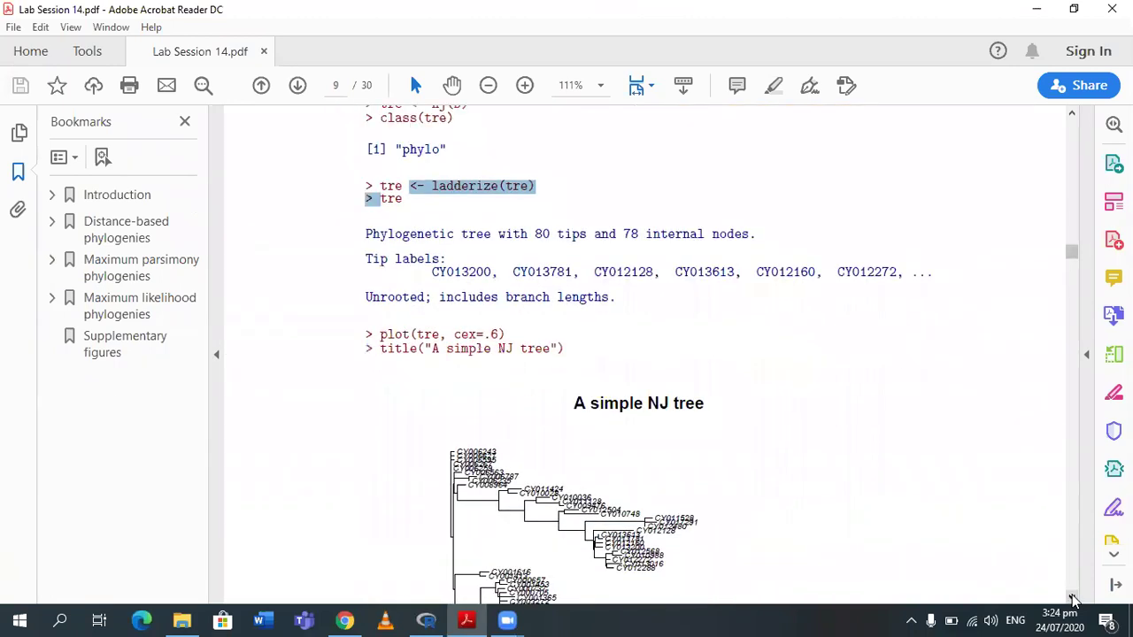
left_click_drag(382, 230, 511, 218)
key("ctrl+c")
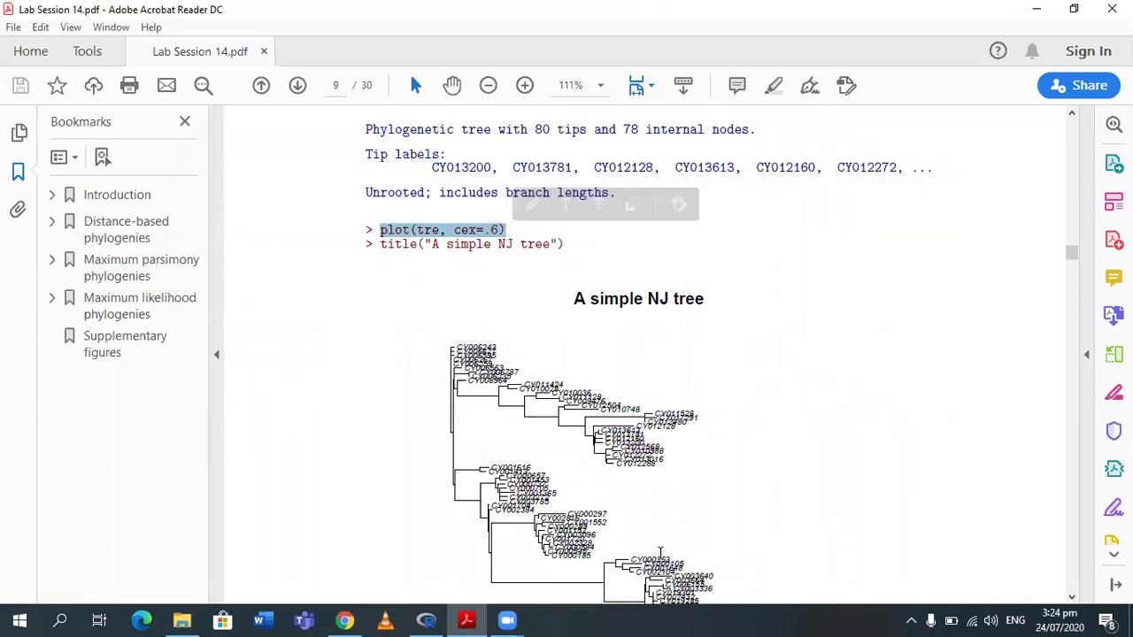
left_click(426, 620)
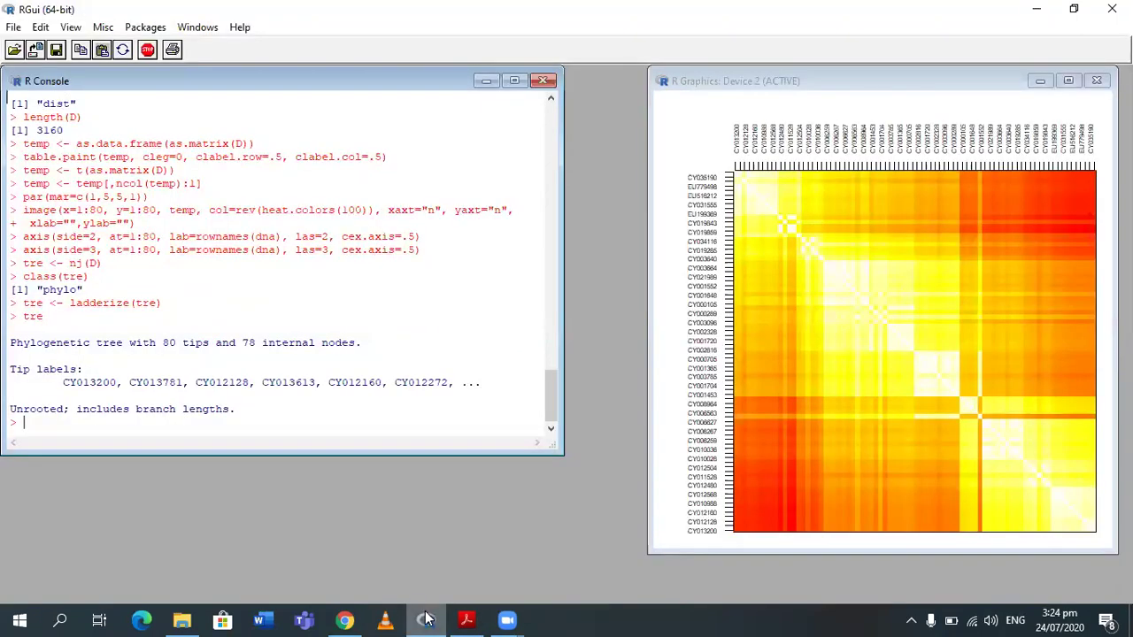
key("ctrl+v")
key("Return")
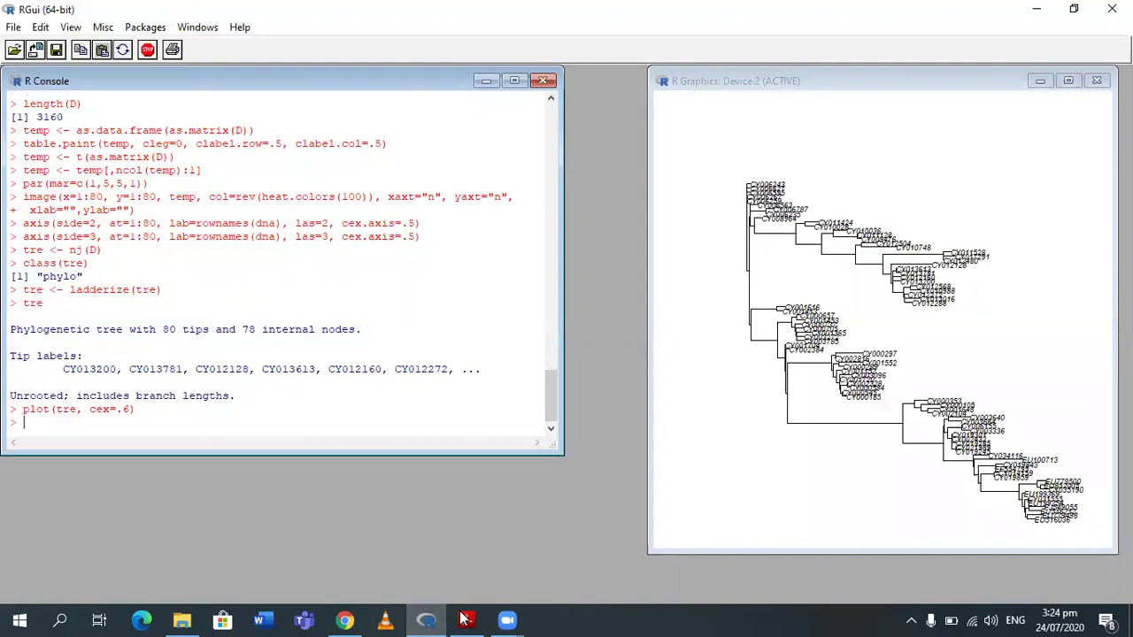
Step: Copy title("A simple NJ tree") from the lab PDF and paste it at the R console prompt
left_click(466, 619)
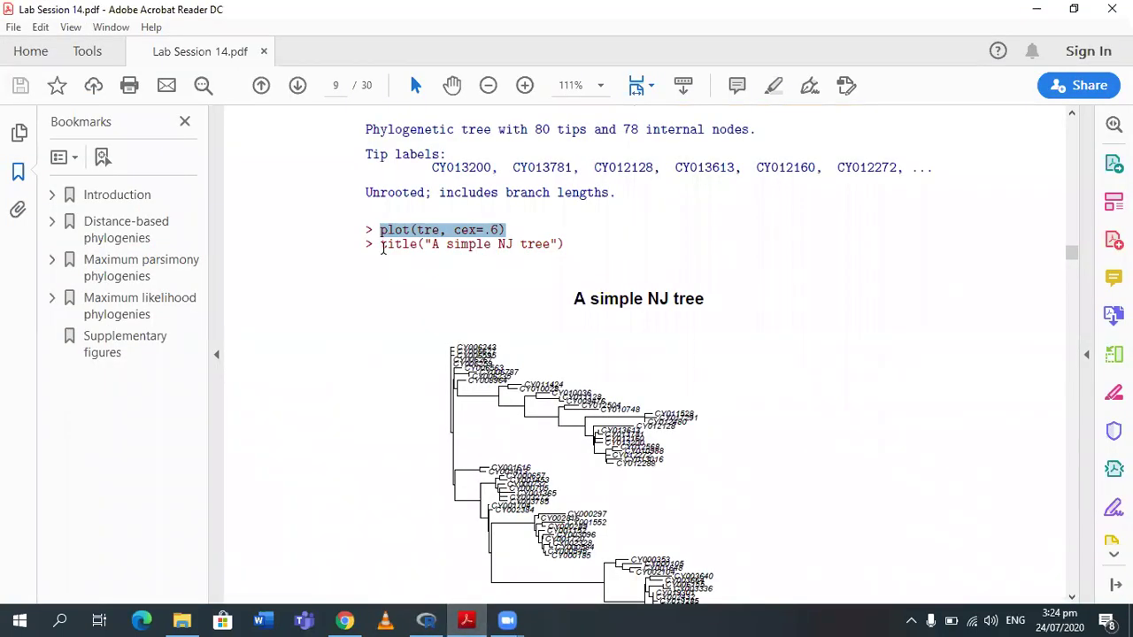
left_click_drag(568, 236, 380, 245)
key("ctrl+c")
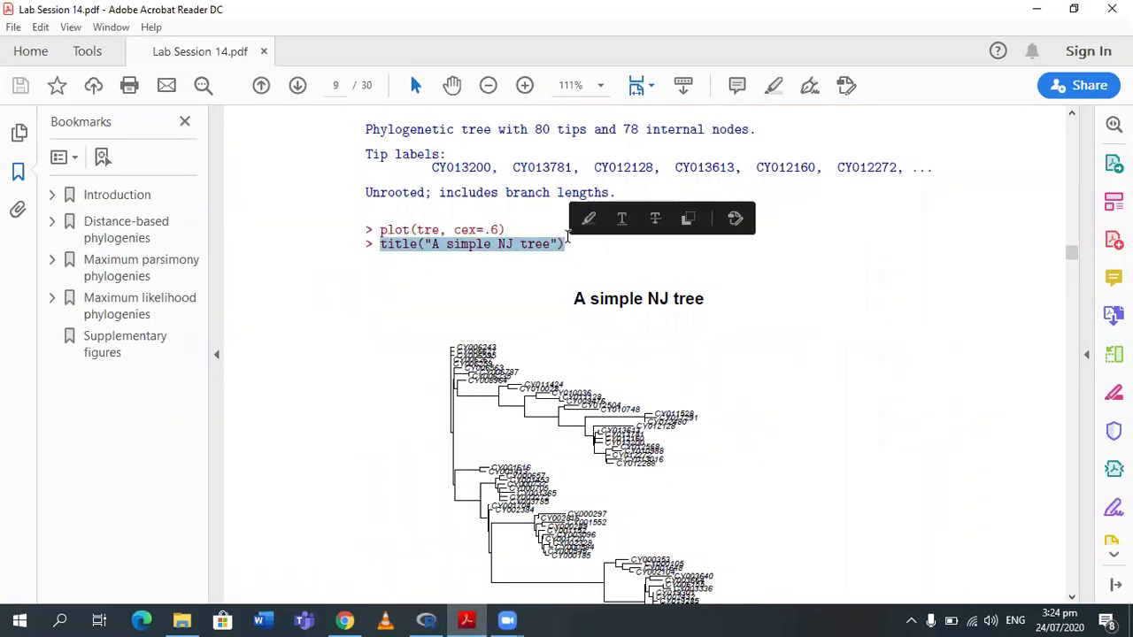
left_click(425, 619)
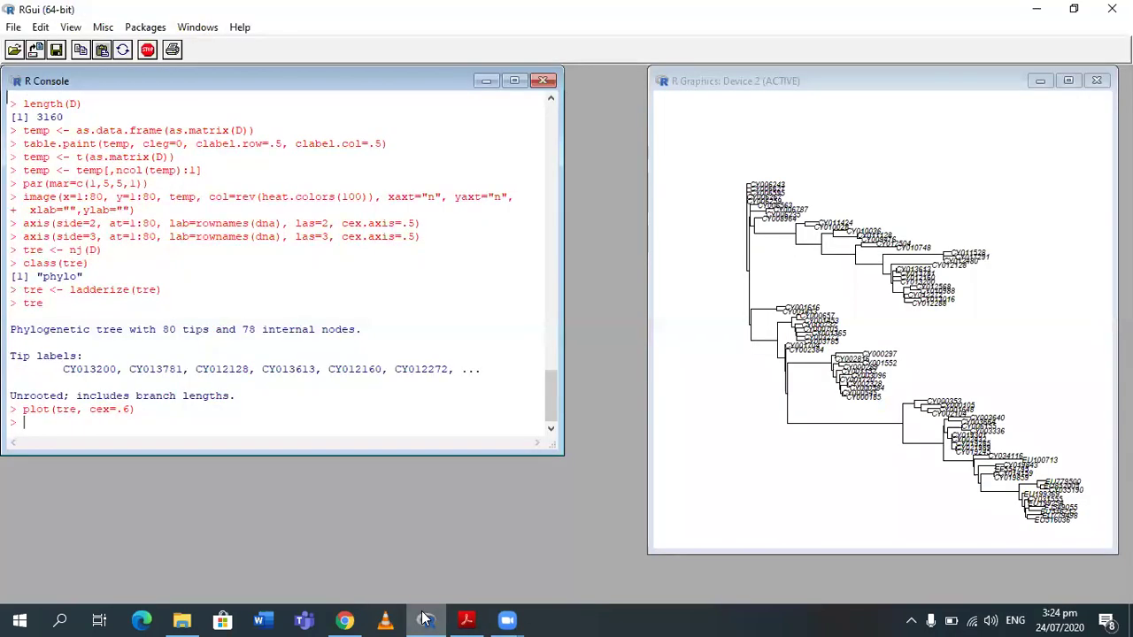
key("ctrl+v")
type(")")
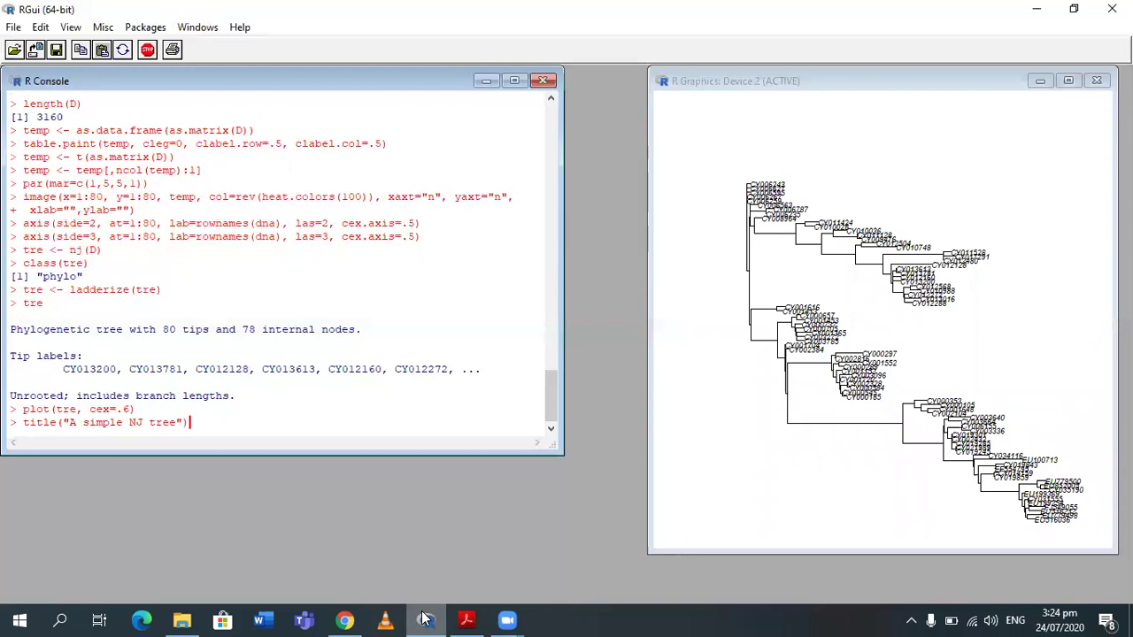
Step: Edit the pasted command to title("A simple Neighbour Joining\ tree") and run it to title the tree plot
key("Left")
key("Left")
key("Left")
key("Left")
key("Left")
key("Left")
key("Left")
key("Left")
type("eighbour")
key("Right")
type("oining")
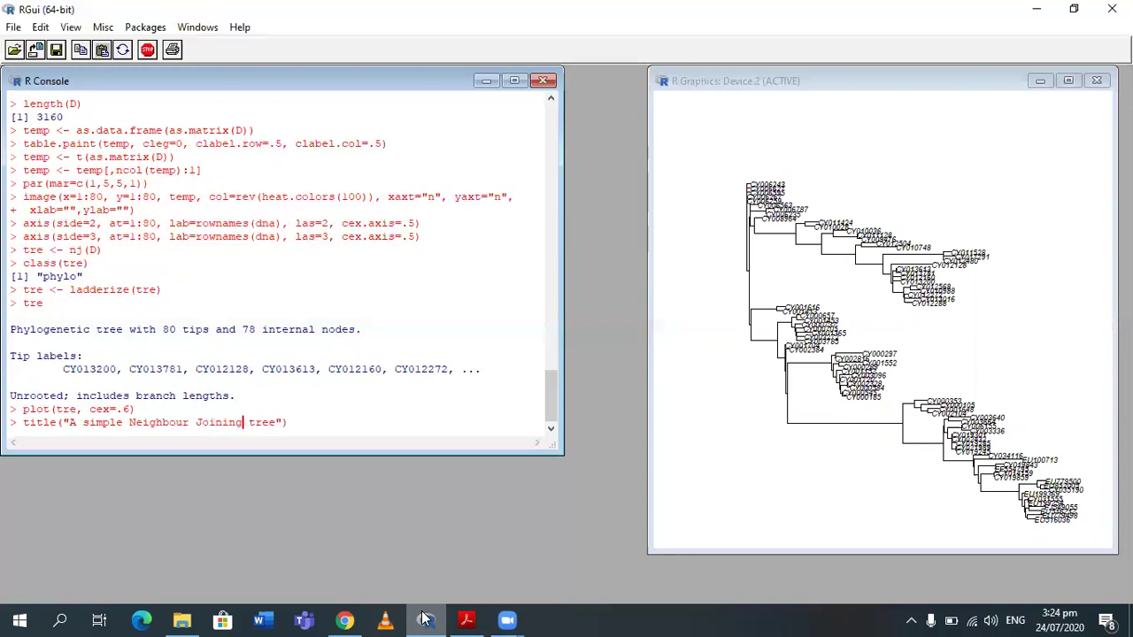
type("\\")
key("Return")
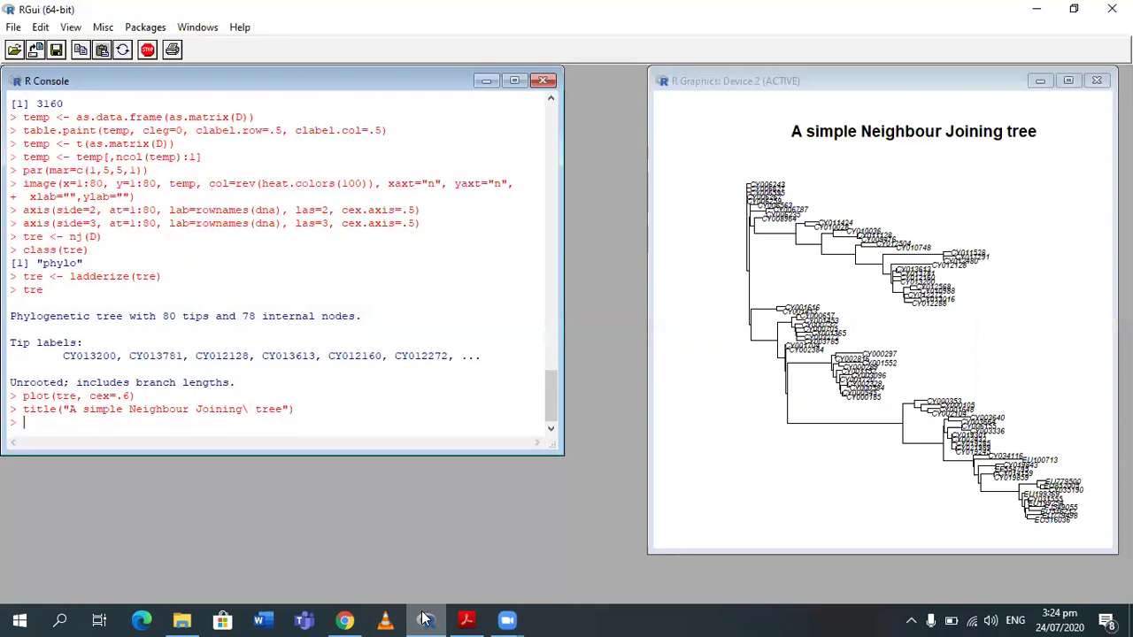
Step: Copy plot(tre, show.tip=FALSE) from page 10 of the lab PDF and run it in R to replot the tree without tip labels
left_click(462, 620)
left_click(1072, 597)
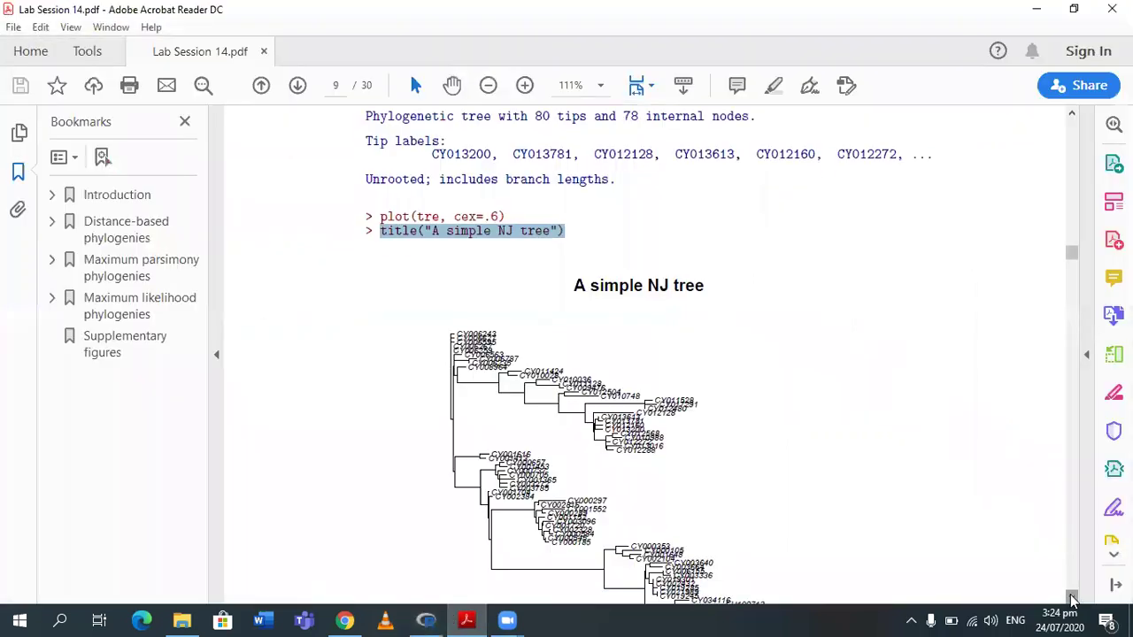
left_click(1072, 597)
left_click(1072, 598)
left_click(1072, 597)
left_click(1072, 598)
left_click(1072, 598)
left_click(1072, 599)
left_click(1072, 600)
left_click(1072, 599)
left_click(1072, 599)
left_click(1072, 599)
left_click(1072, 599)
left_click(1072, 600)
left_click(1072, 599)
left_click(1072, 600)
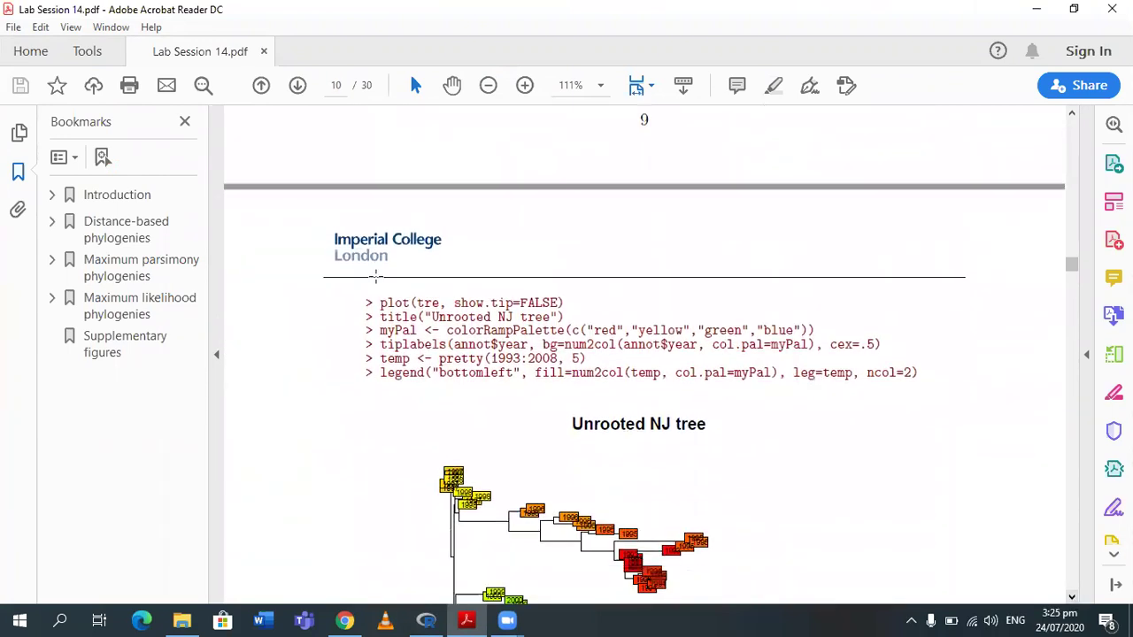
left_click_drag(380, 303, 561, 295)
key("ctrl+c")
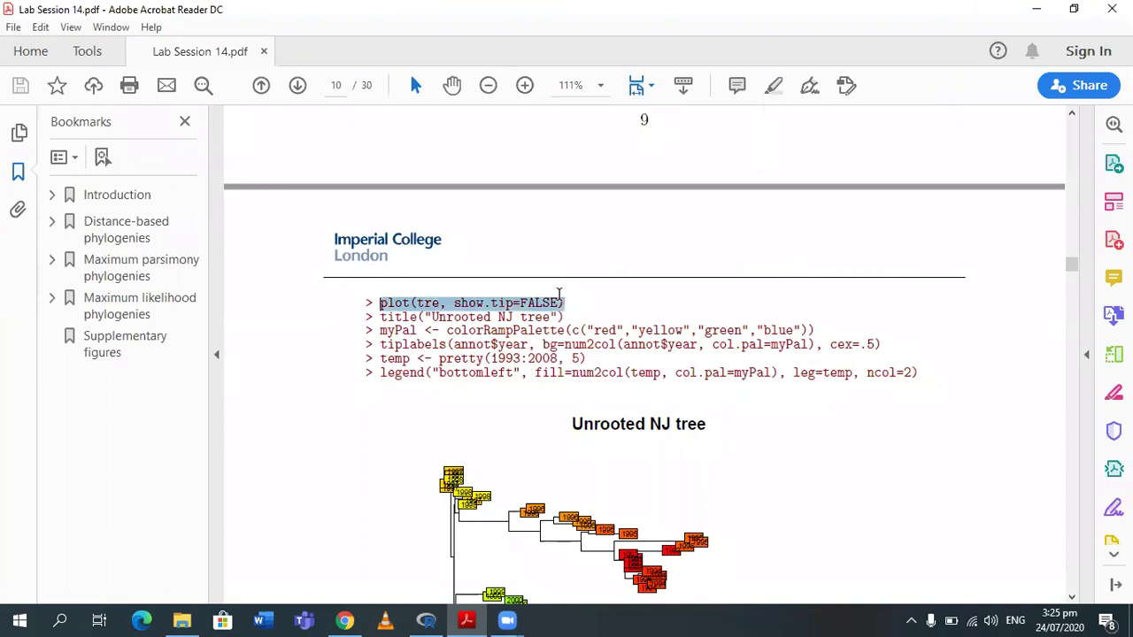
left_click(427, 620)
key("ctrl+v")
key("Return")
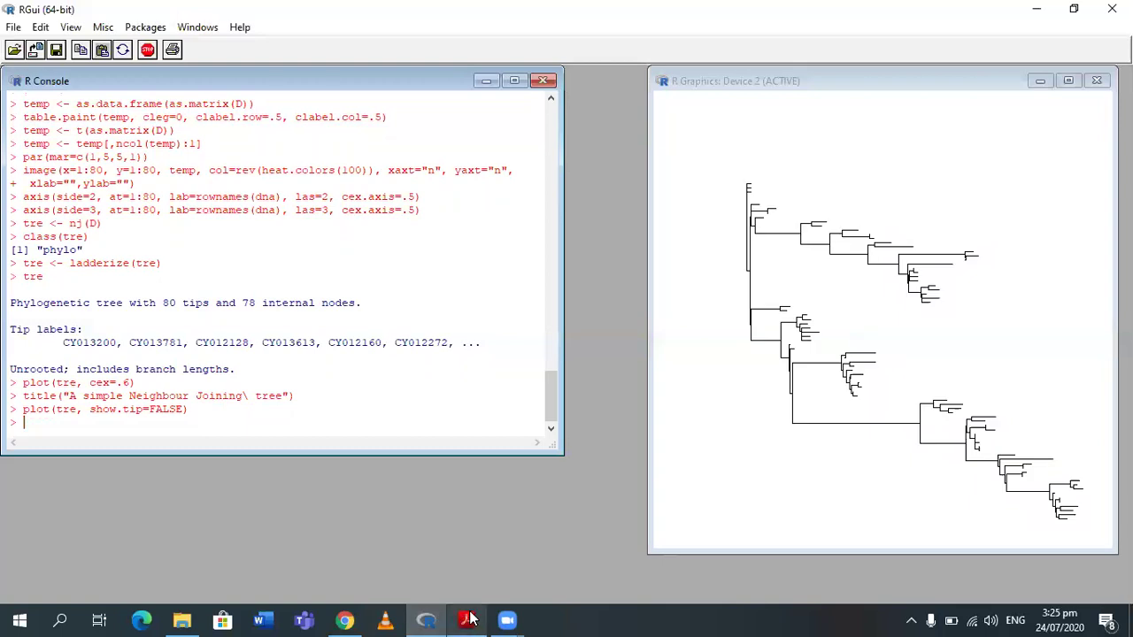
Step: Copy title("Unrooted NJ tree") from the lab PDF and run it in R to title the new plot
left_click(467, 619)
left_click_drag(380, 316, 569, 316)
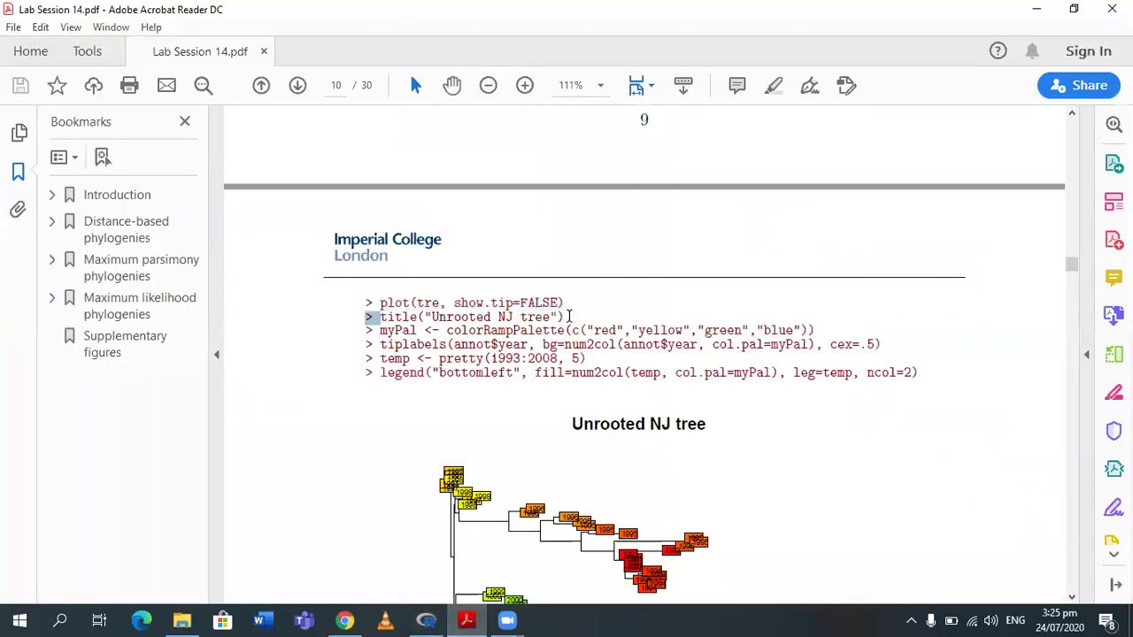
key("ctrl+c")
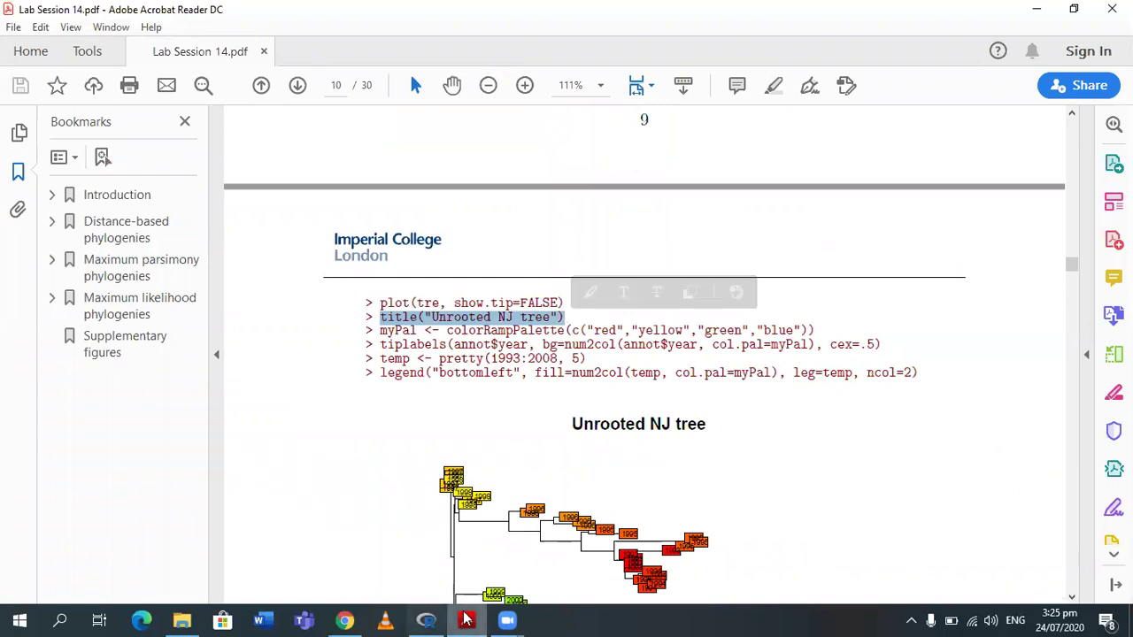
left_click(466, 620)
key("ctrl+v")
key("Return")
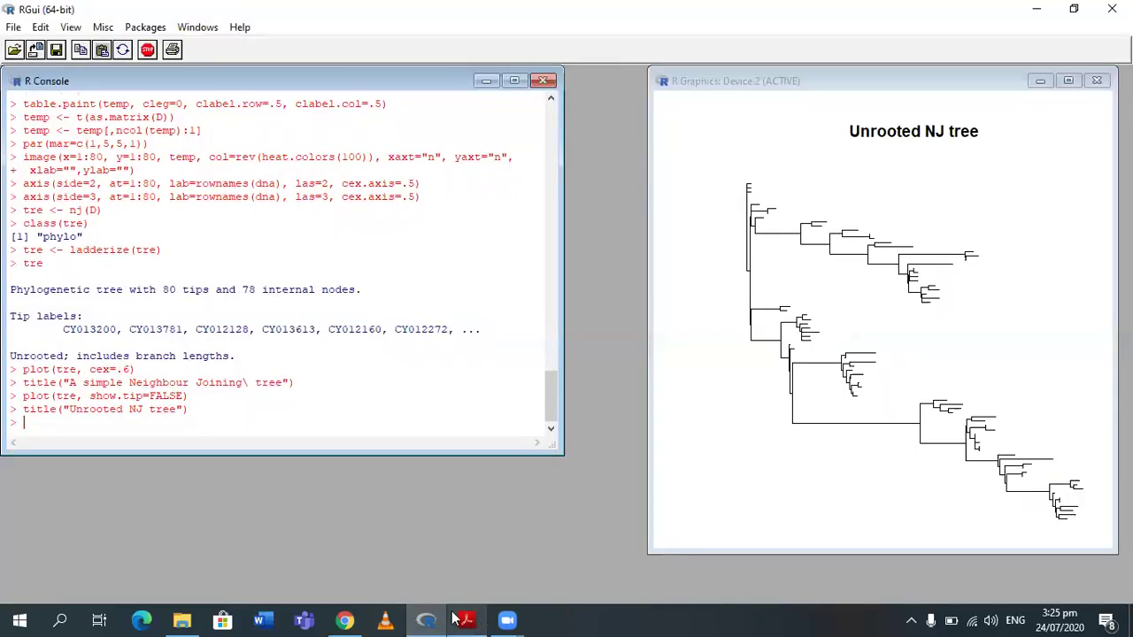
Step: Copy myPal <- colorRampPalette(c("red","yellow","green","blue")) from the lab PDF and run it in R to define the colour palette
left_click(452, 620)
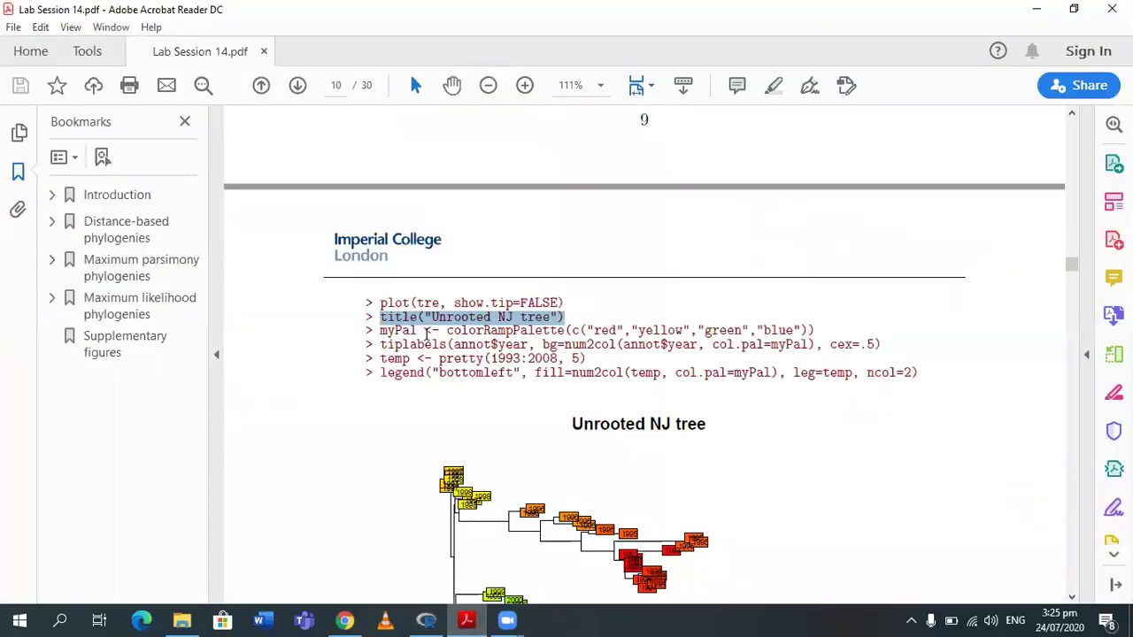
triple_click(568, 320)
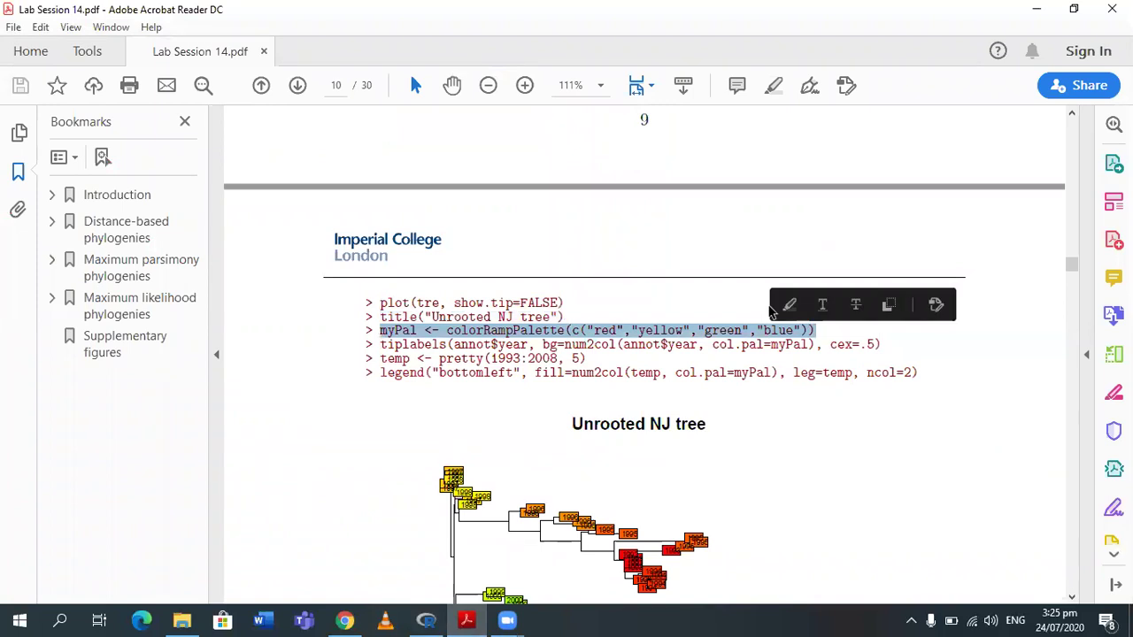
left_click(439, 613)
key("ctrl+v")
key("Return")
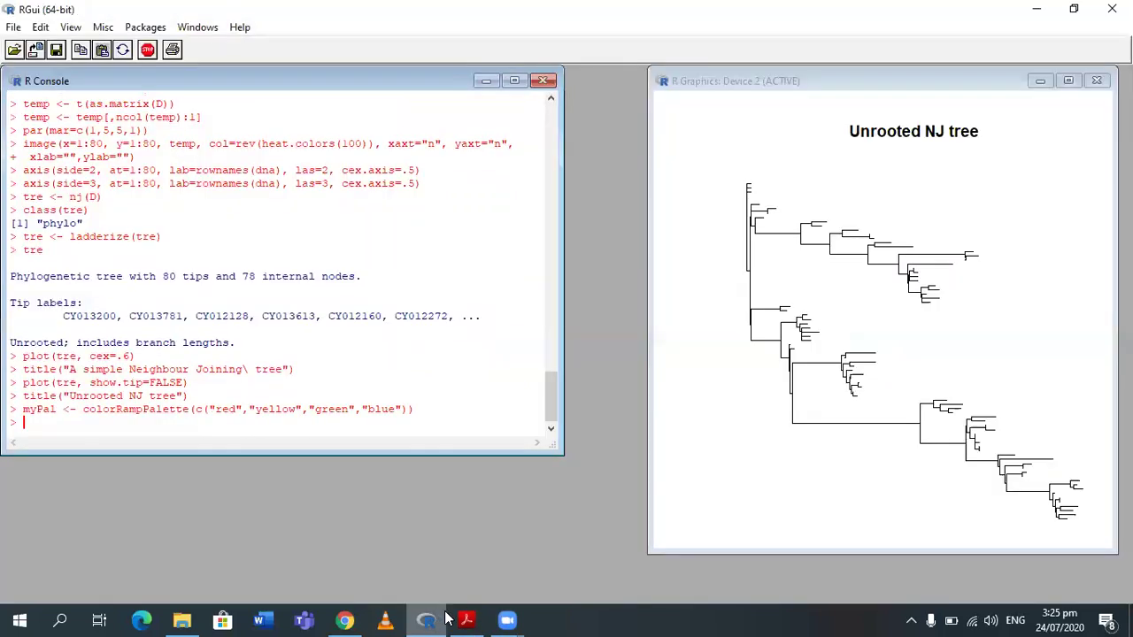
Step: Copy tiplabels(annot$year, bg=num2col(annot$year, col.pal=myPal), cex=.5) from the lab PDF and run it in R to colour the tips by year
left_click(467, 620)
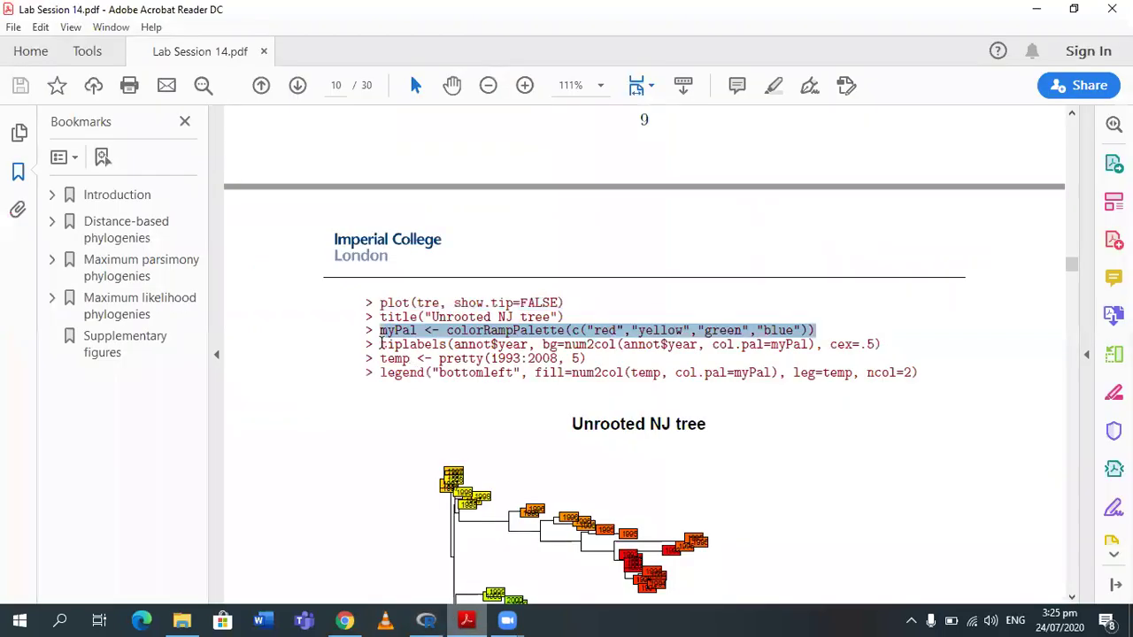
left_click_drag(691, 335, 896, 332)
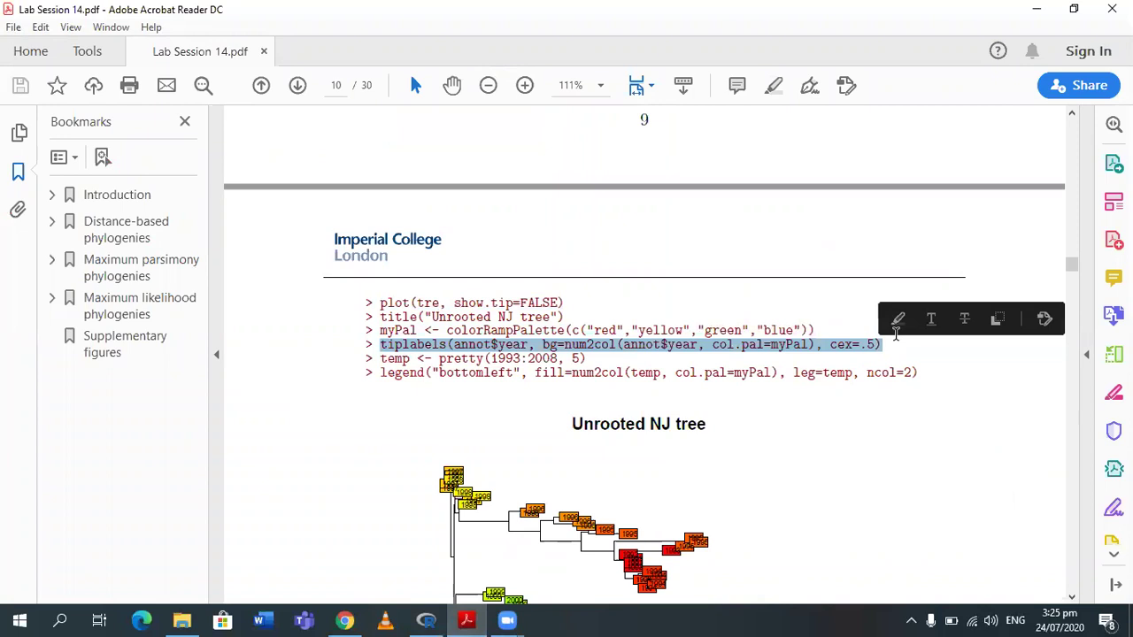
left_click(429, 620)
key("ctrl+v")
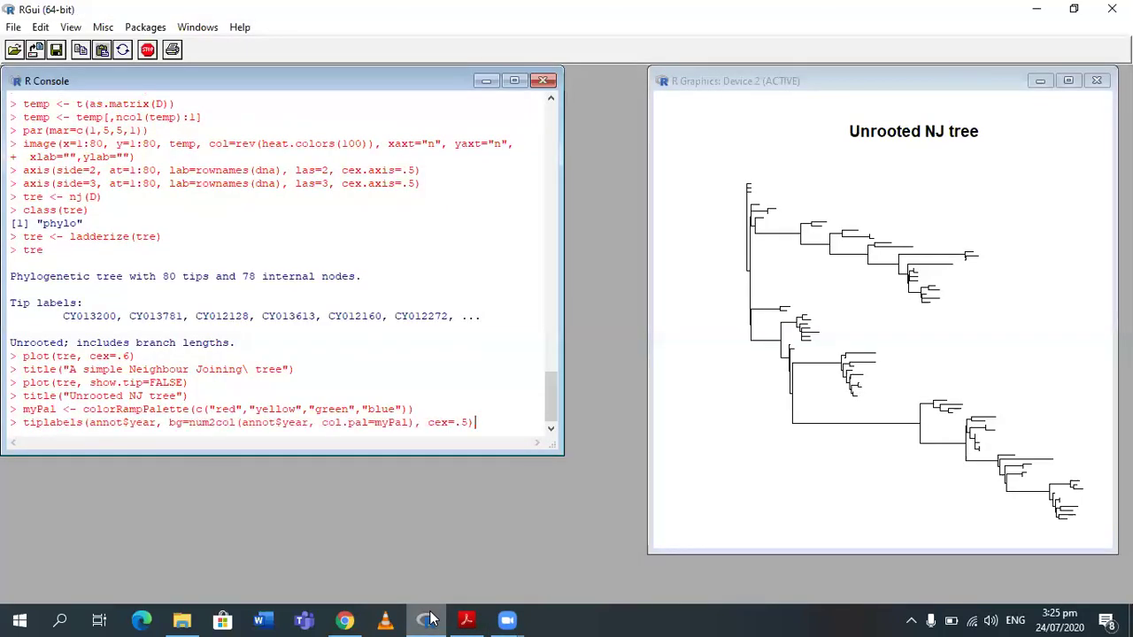
key("Return")
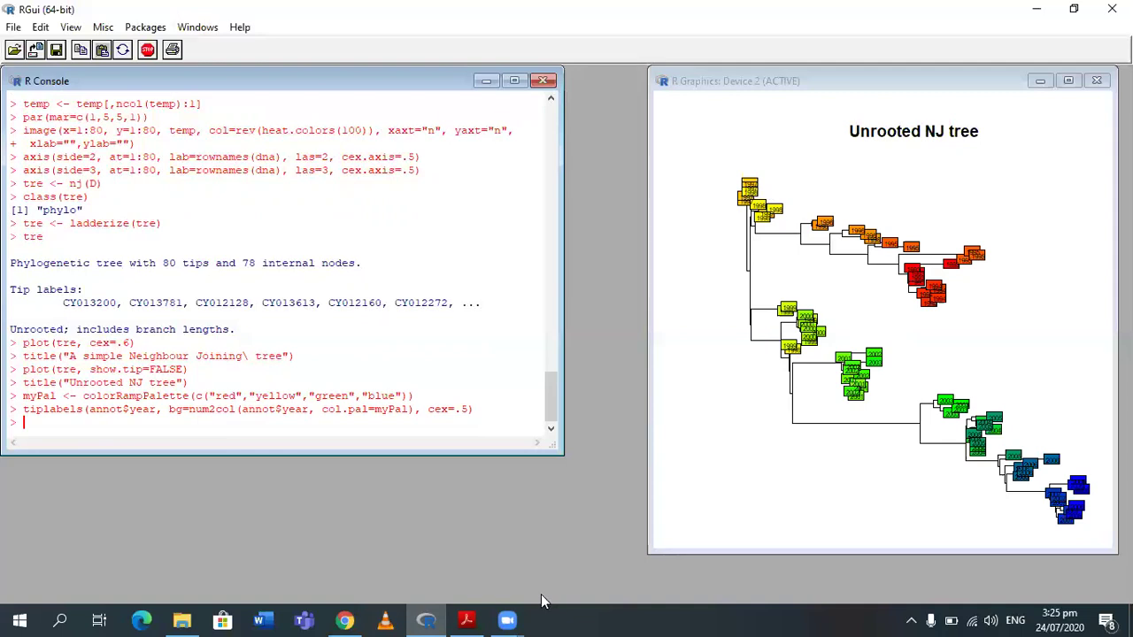
Step: Copy temp <- pretty(1993:2008, 5) from the lab PDF and run it in R to define the year breaks
left_click(467, 620)
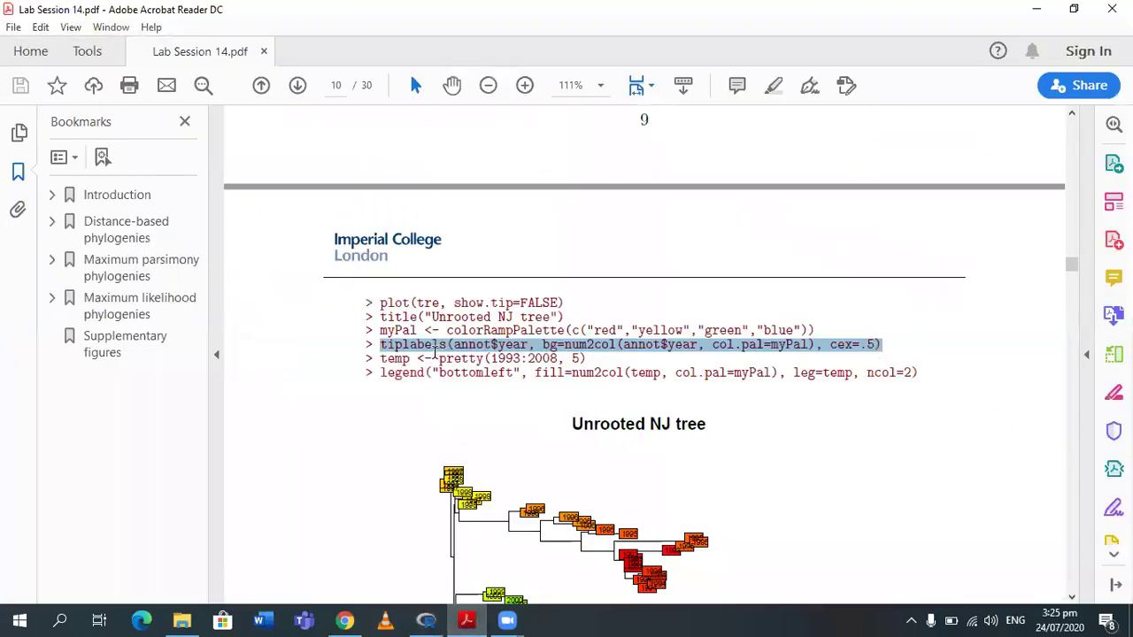
left_click_drag(532, 358, 593, 358)
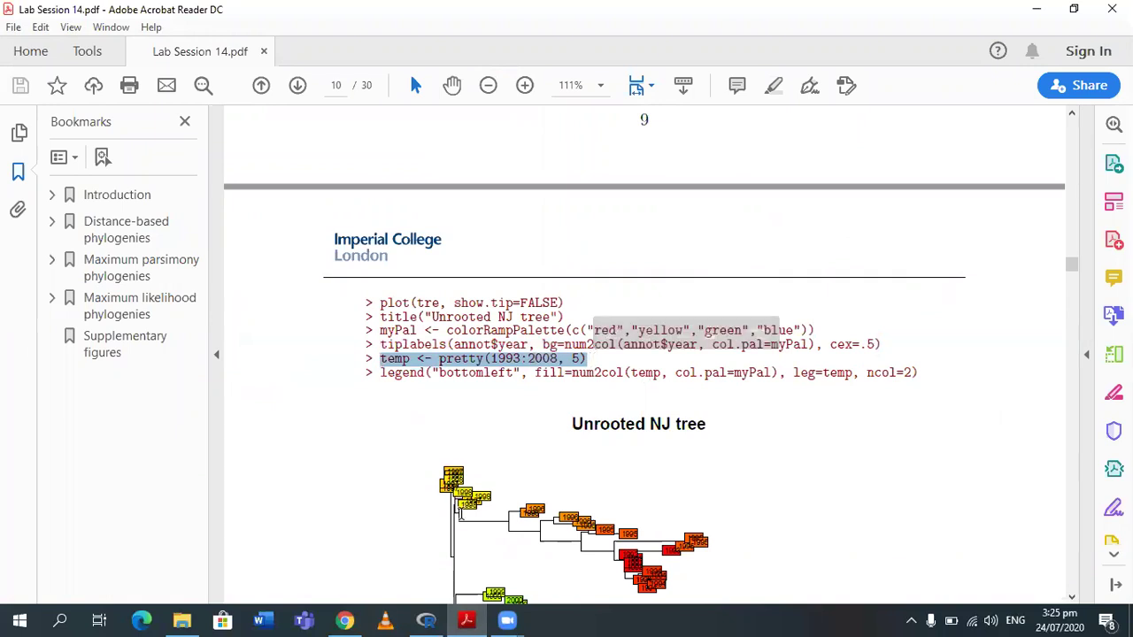
left_click(428, 620)
key("ctrl+v")
key("Return")
key("Return")
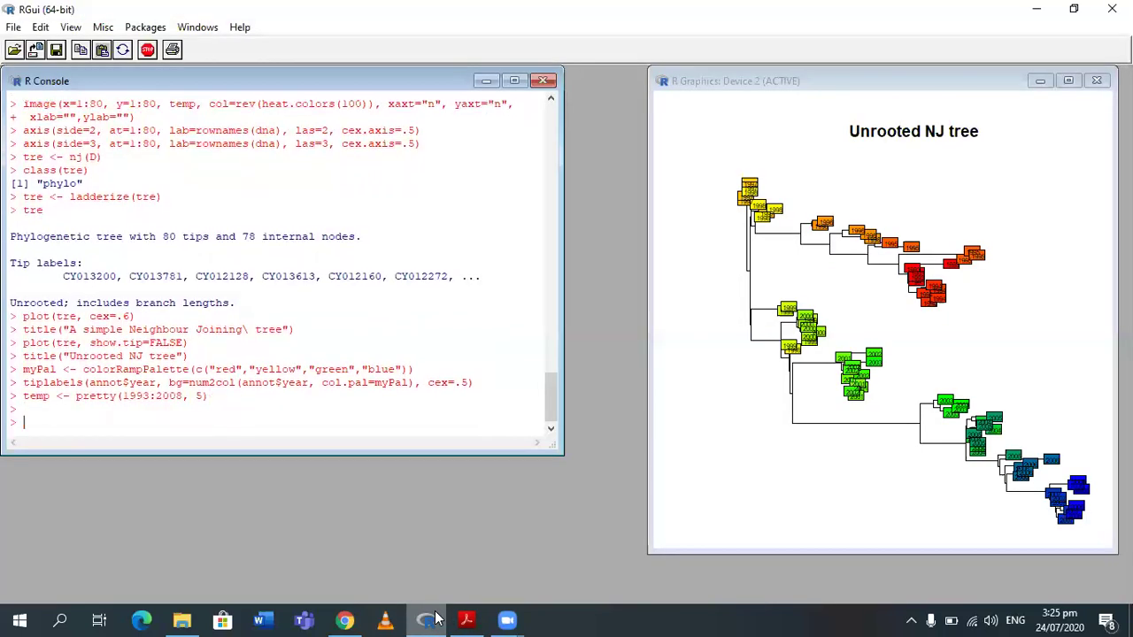
key("ctrl+v")
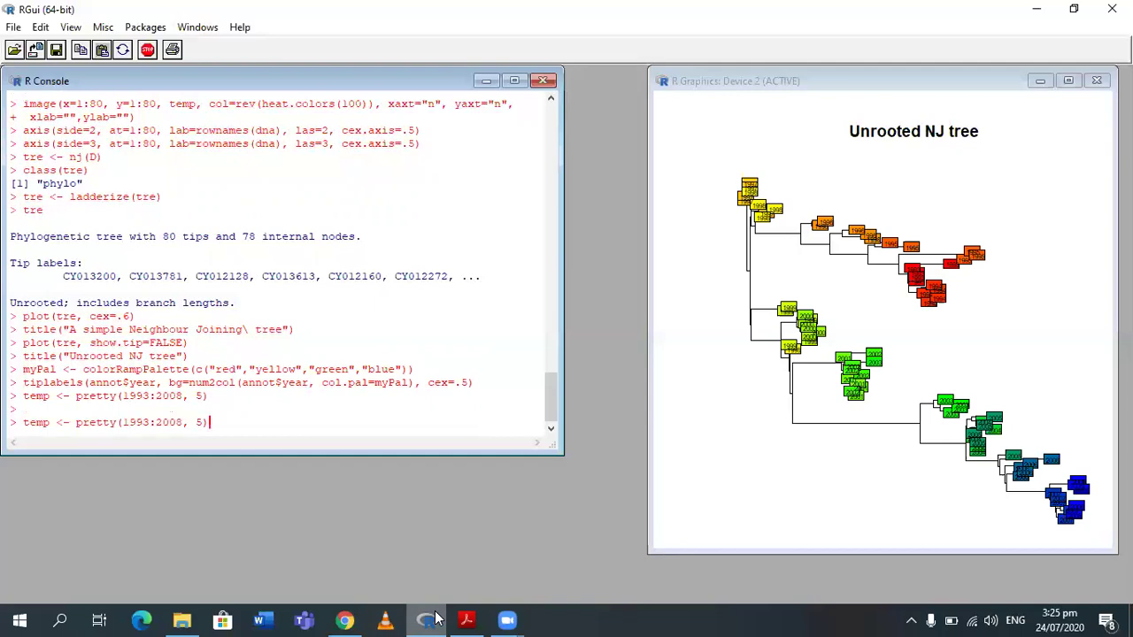
key("Return")
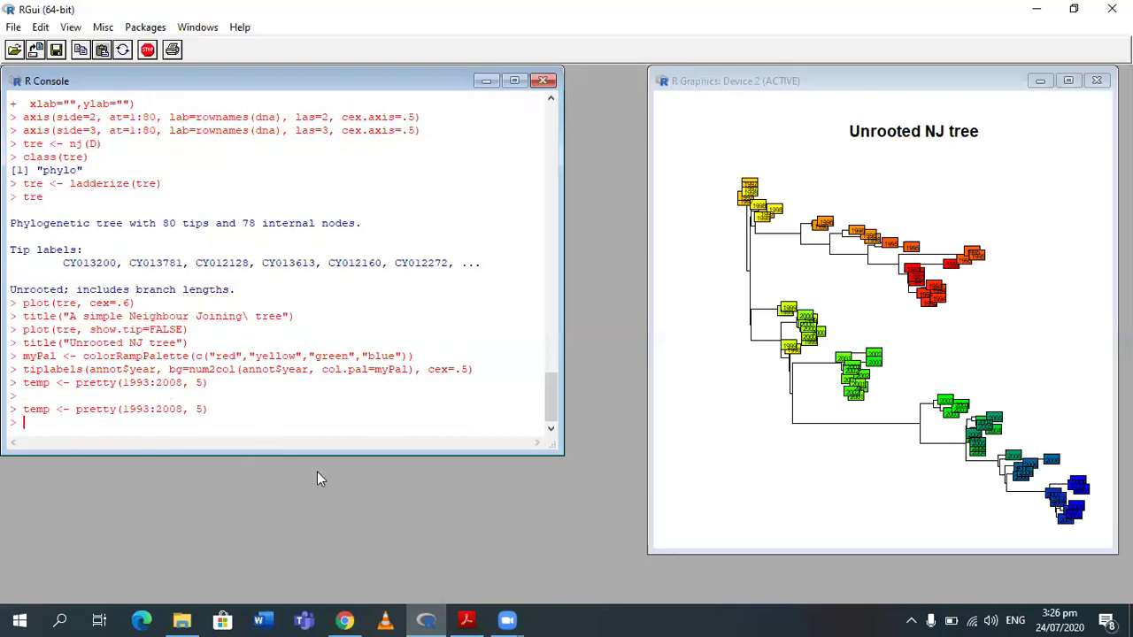
Step: Copy legend("bottomleft", fill=num2col(temp, col.pal=myPal), leg=temp, ncol=2) from the lab PDF and run it in R to add the year legend
left_click(466, 619)
left_click_drag(382, 376, 528, 376)
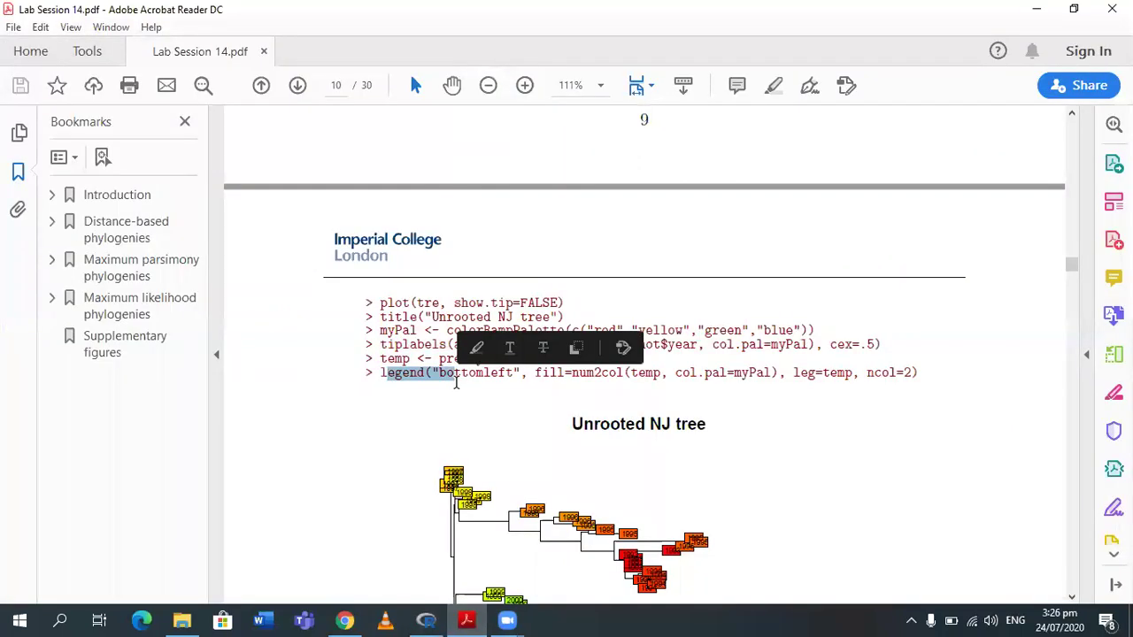
left_click(370, 374)
left_click_drag(447, 382, 945, 351)
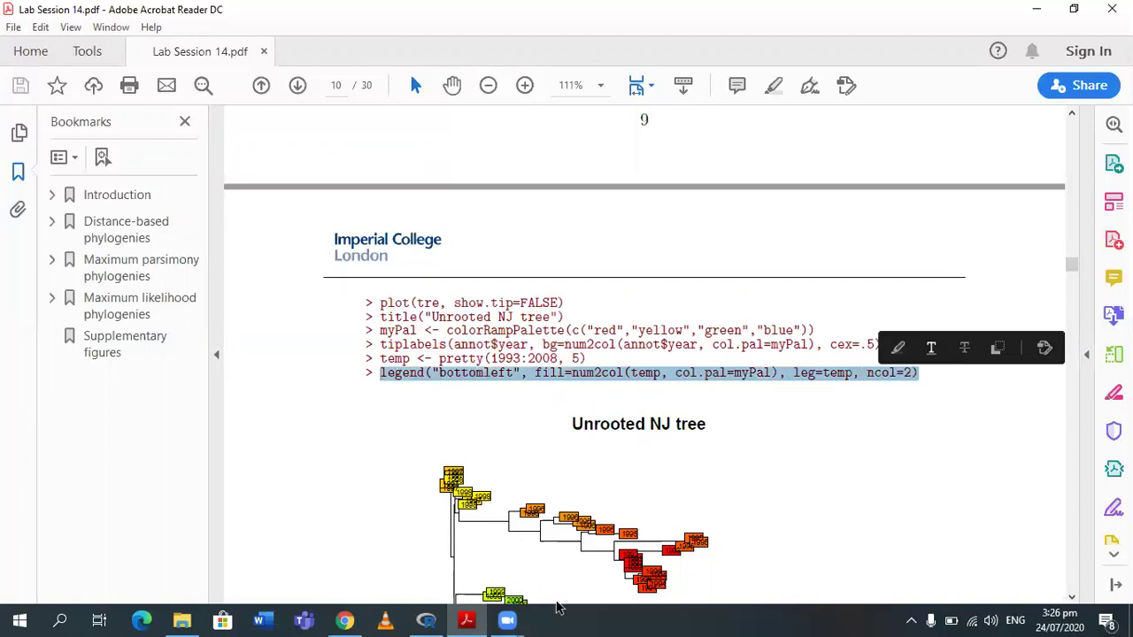
left_click(426, 620)
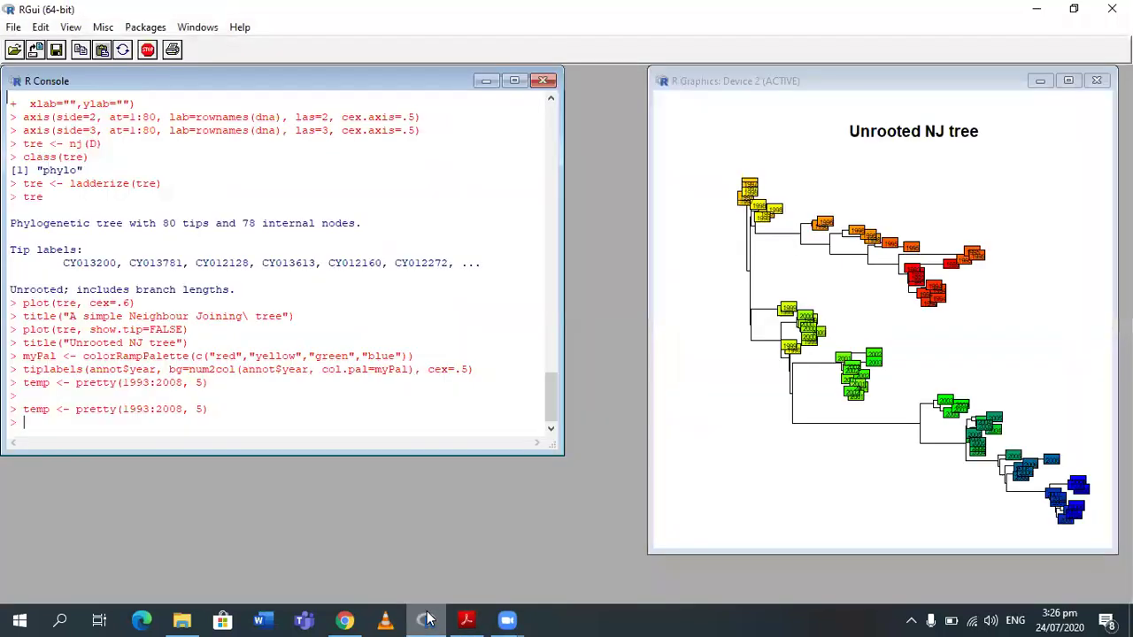
key("ctrl+v")
key("Return")
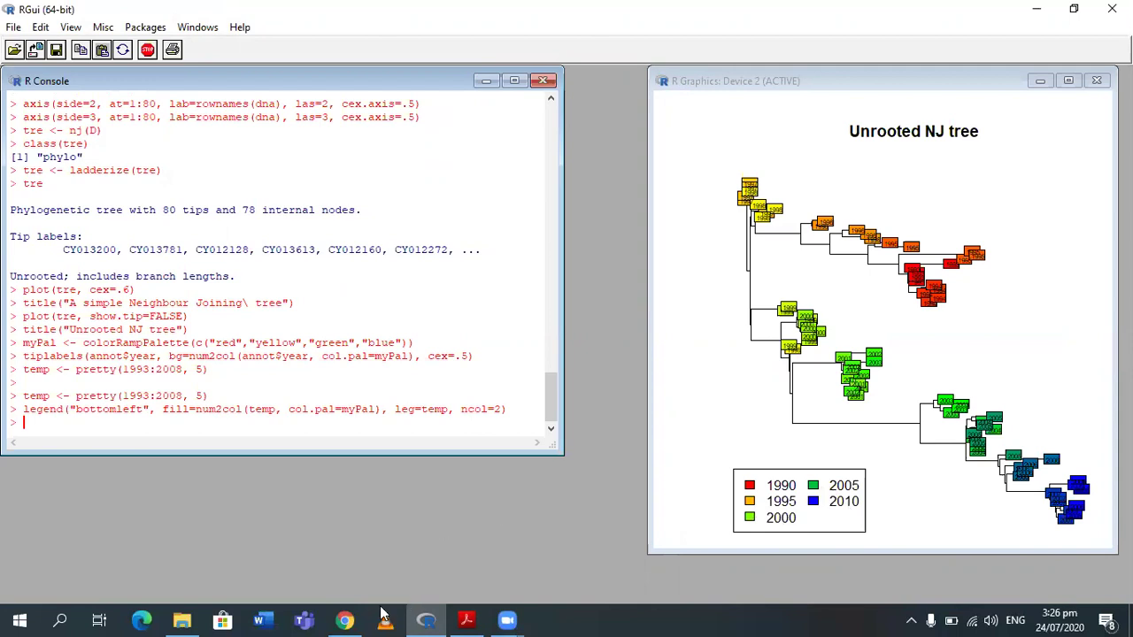
Step: Copy plot(tre, type="unrooted", show.tip=FALSE) from the end of PDF page 10 and run it in R to draw the unrooted tree
left_click(483, 619)
scroll(1071, 599, "down", 7)
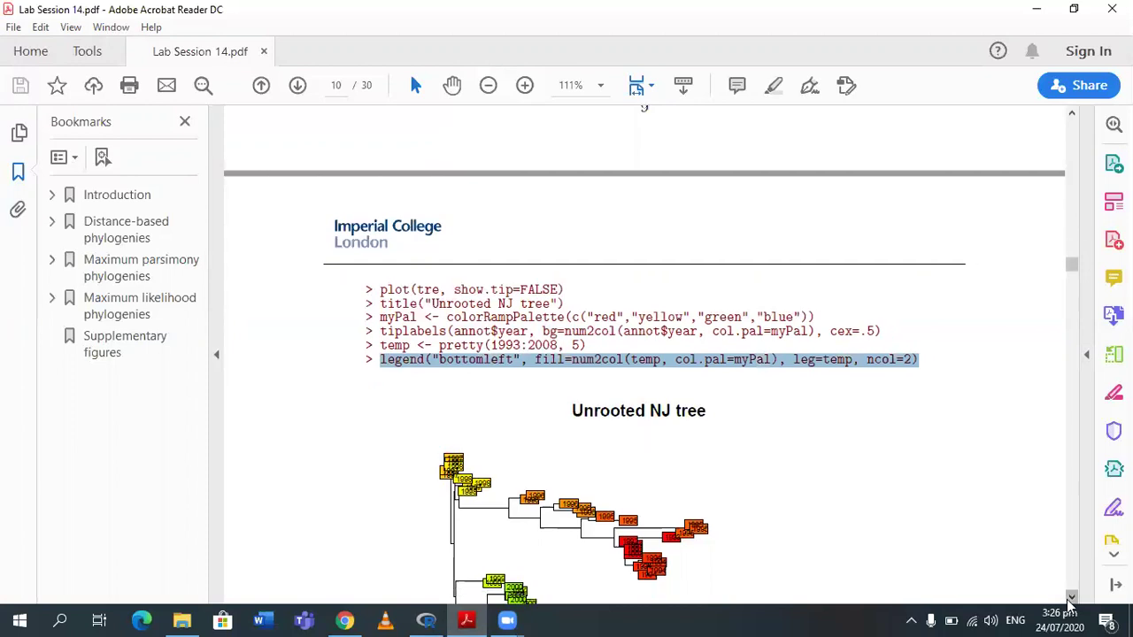
scroll(1071, 599, "down", 6)
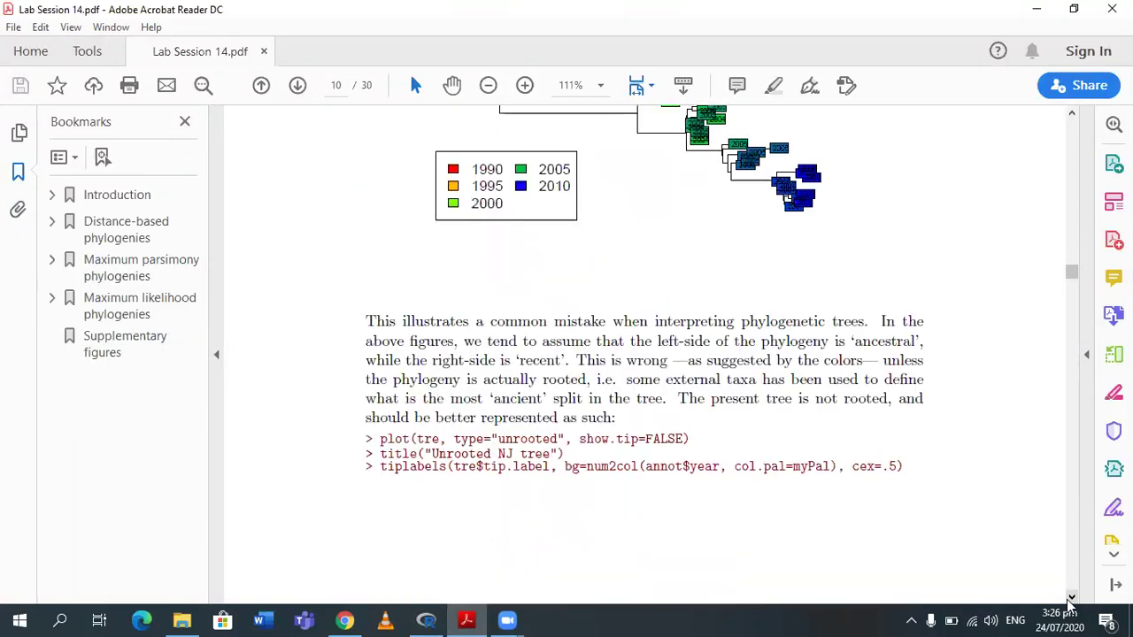
left_click_drag(379, 348, 647, 354)
key("ctrl+c")
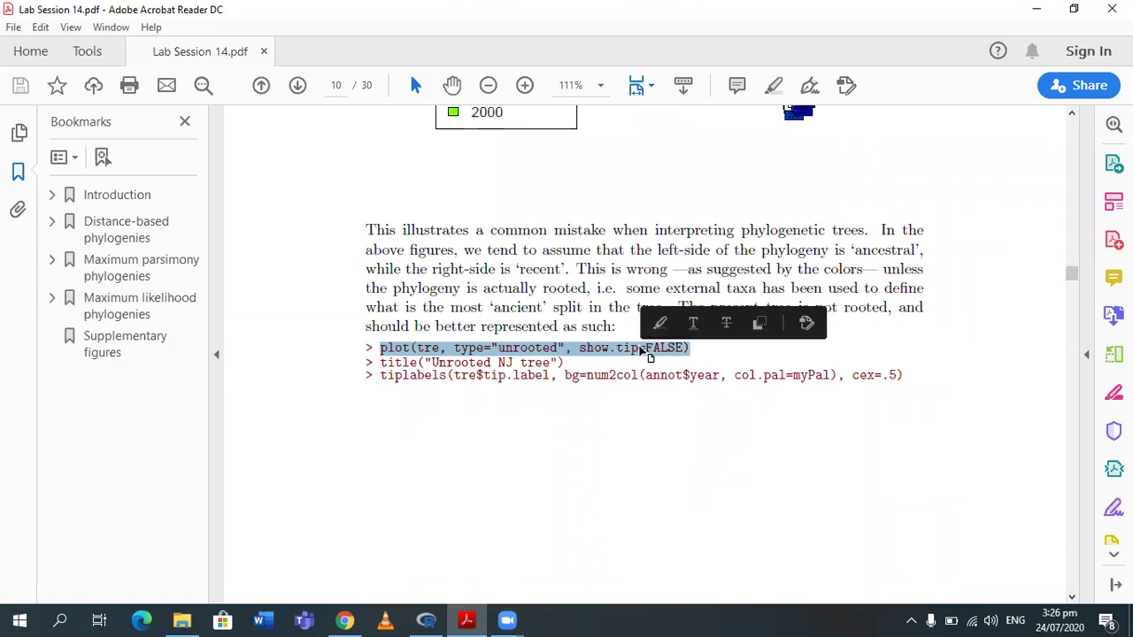
left_click(426, 619)
key("ctrl+v")
key("Return")
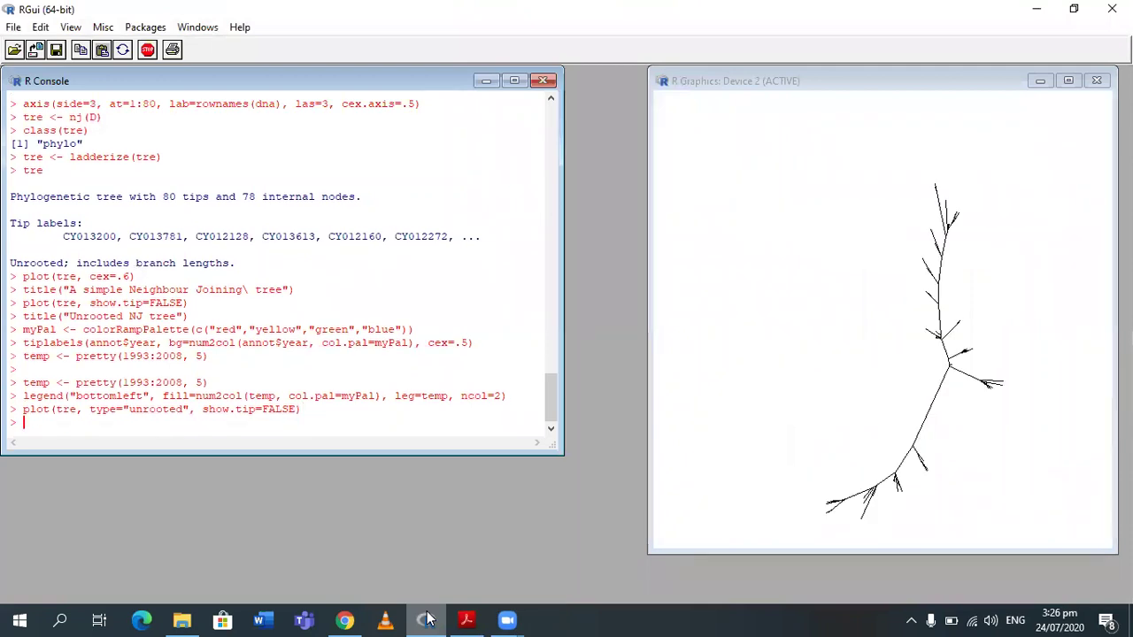
Step: Copy title("Unrooted NJ tree") from the lab PDF and run it in R to title the unrooted-layout plot
mouse_move(462, 620)
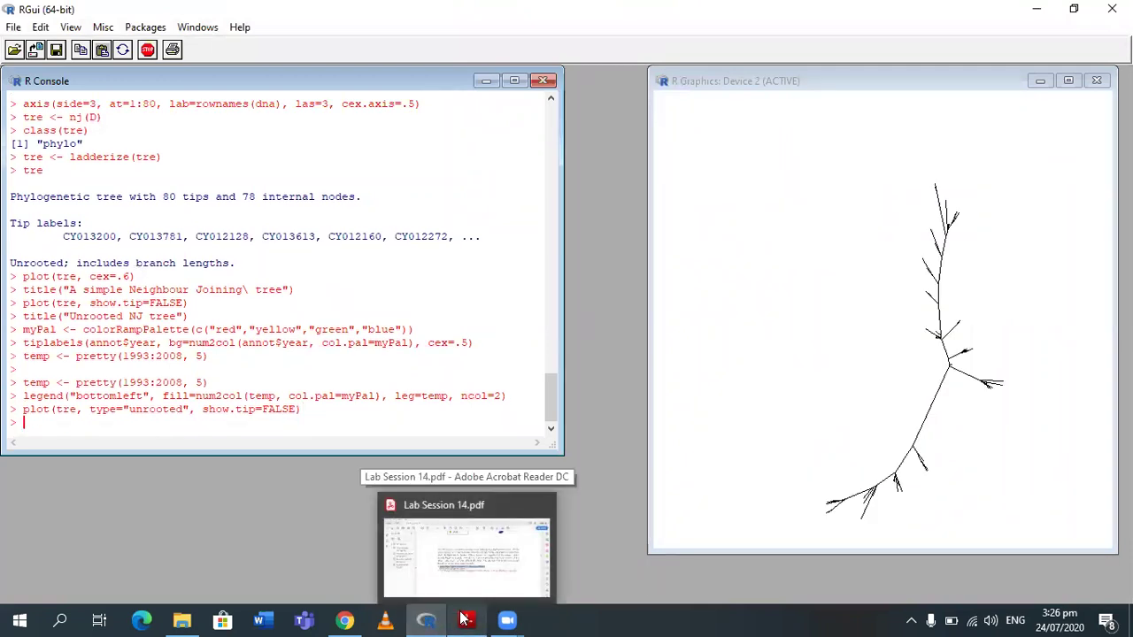
left_click(462, 619)
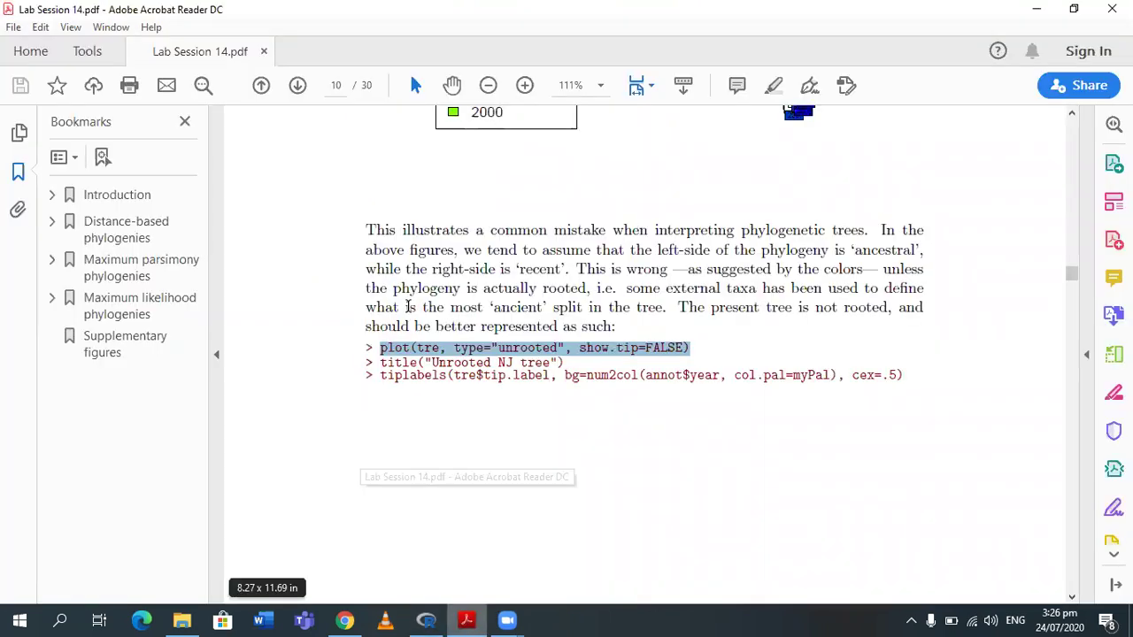
left_click(377, 363)
left_click_drag(377, 363, 565, 363)
key("ctrl+c")
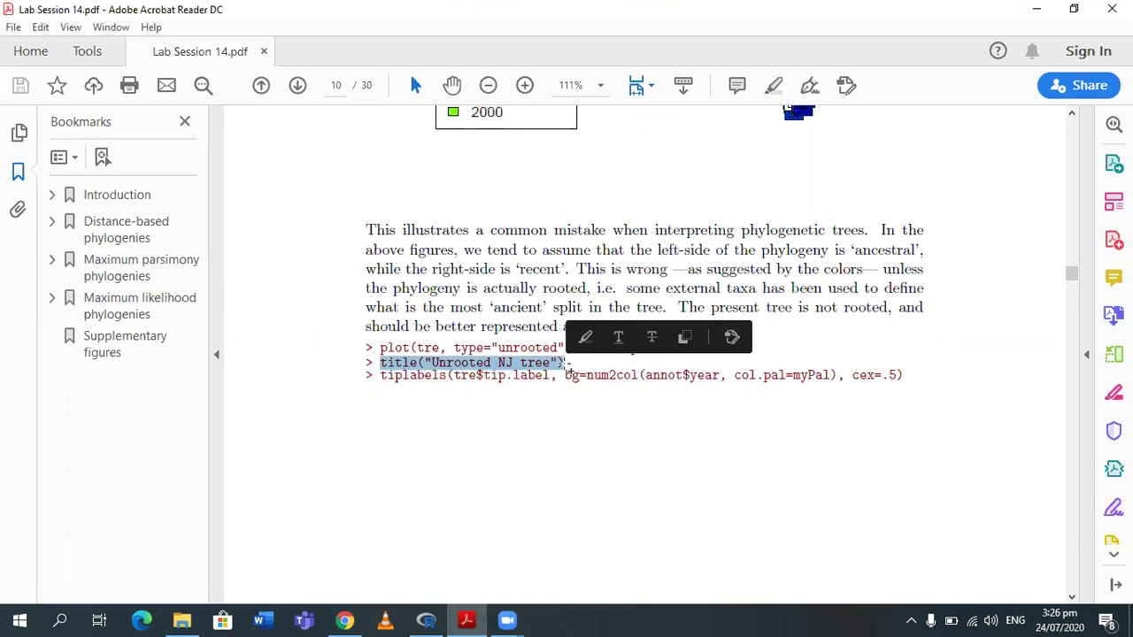
left_click(444, 619)
key("ctrl+v")
key("Return")
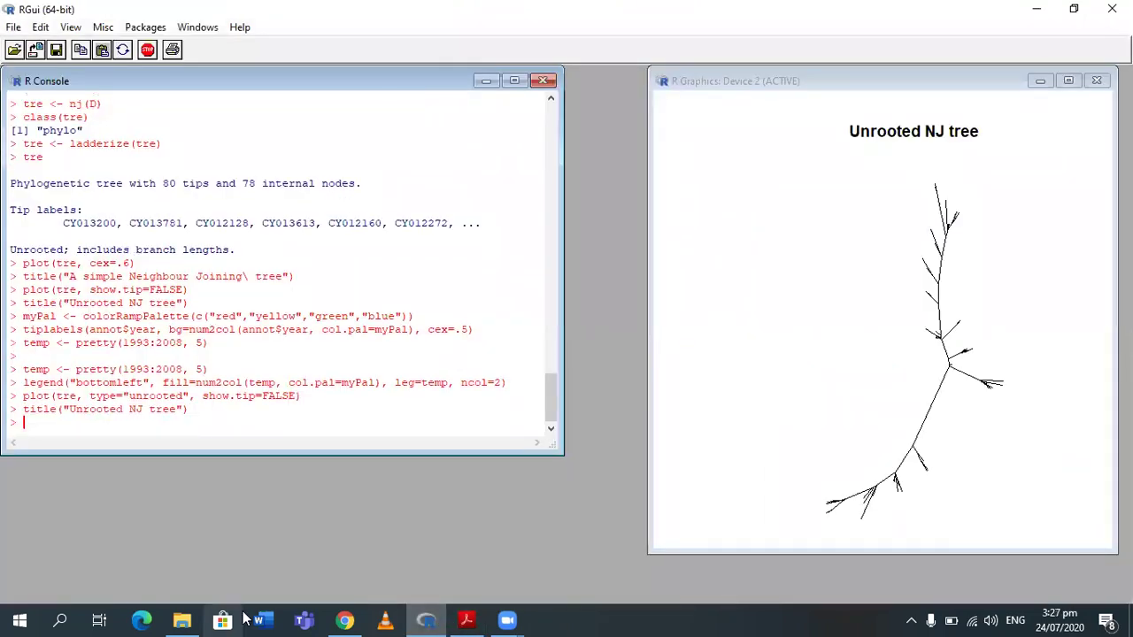
Step: Copy tiplabels(tre$tip.label, bg=num2col(annot$year, col.pal=myPal), cex=.5) from the lab PDF and run it in R to label the unrooted tree's tips
left_click(466, 620)
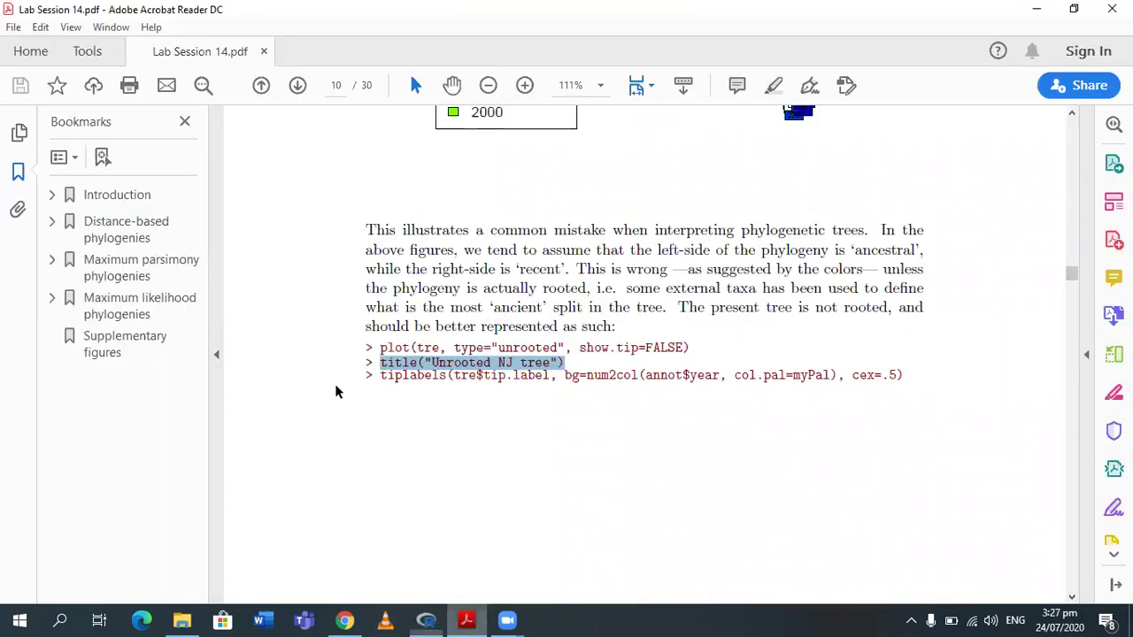
left_click_drag(472, 390, 868, 408)
key("ctrl+c")
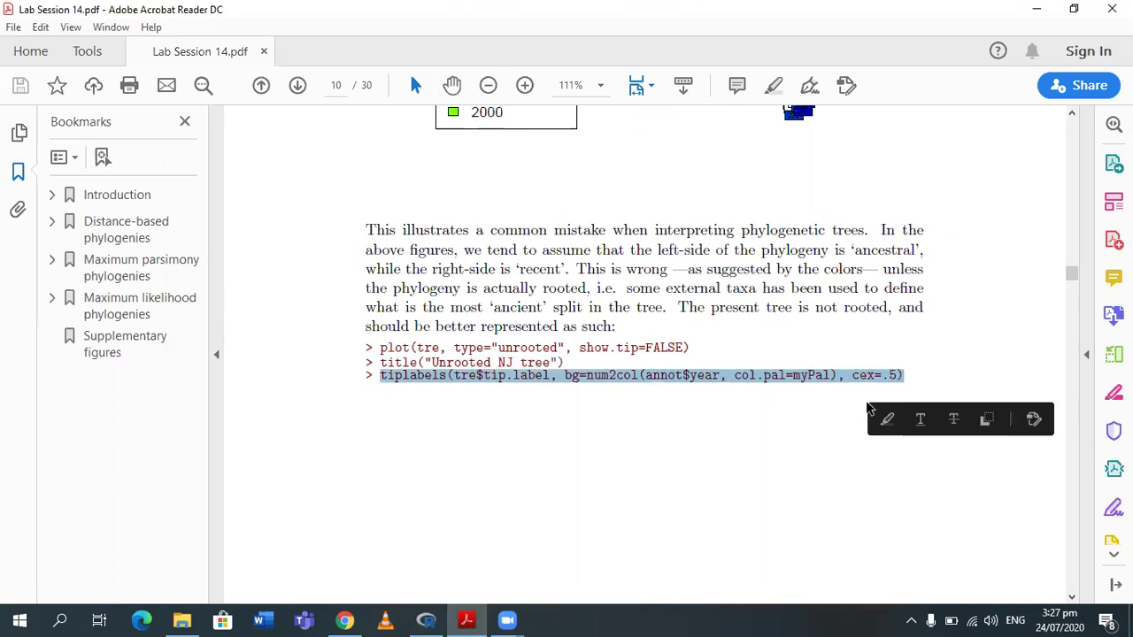
left_click(440, 618)
key("ctrl+v")
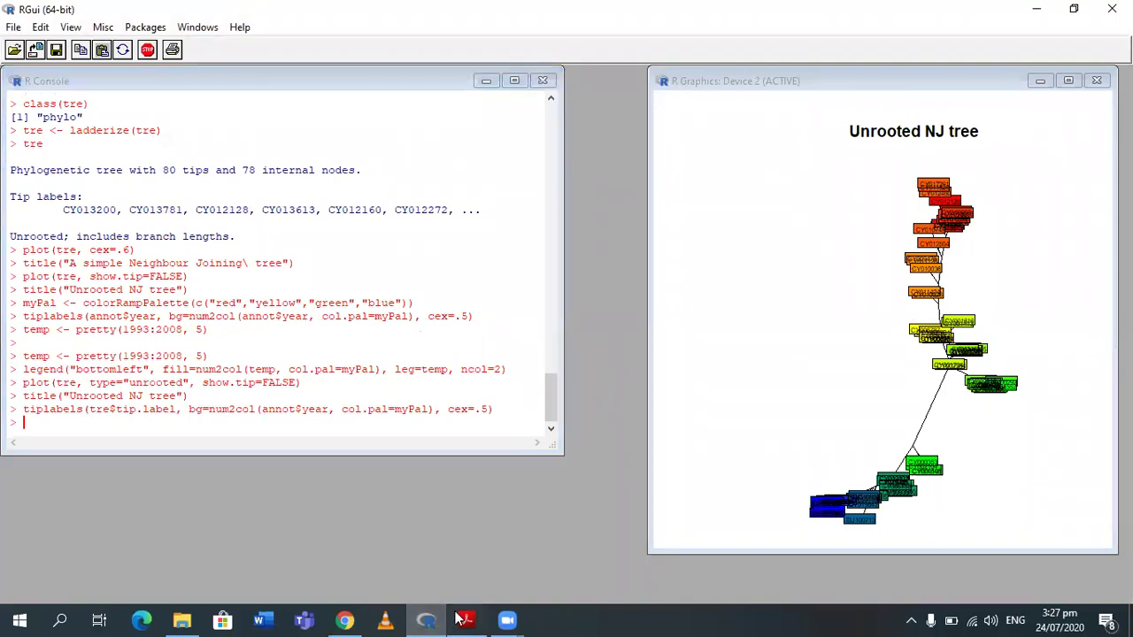
Step: Copy head(annot) from page 11 of the lab PDF and run it in R to list the first annotation rows
key("alt+Tab")
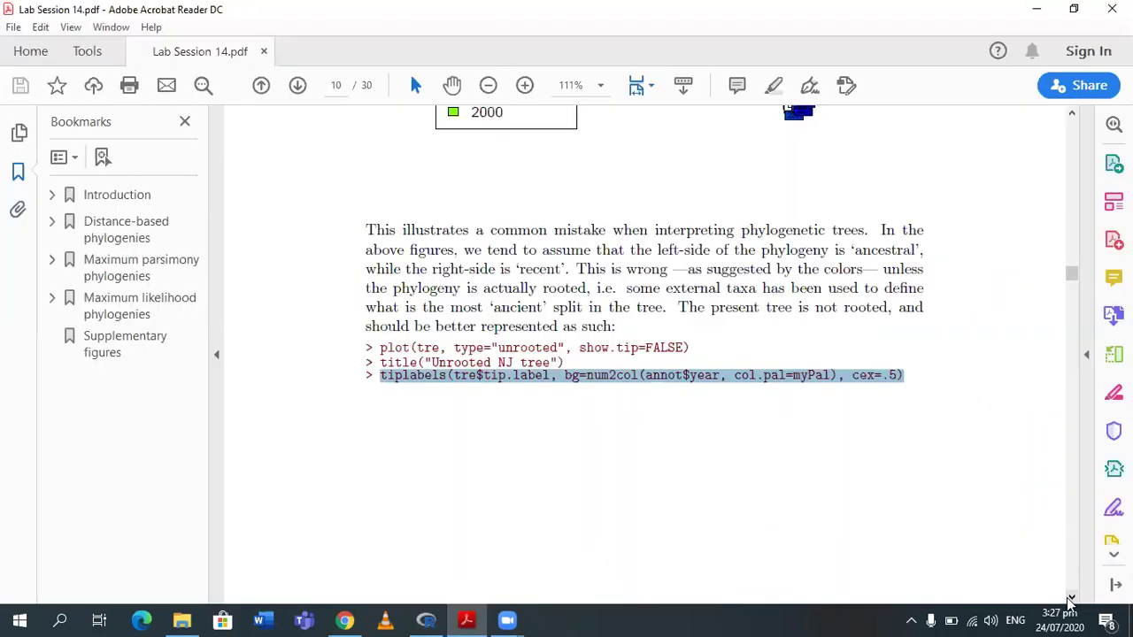
scroll(1070, 600, "down", 3)
scroll(1071, 600, "down", 5)
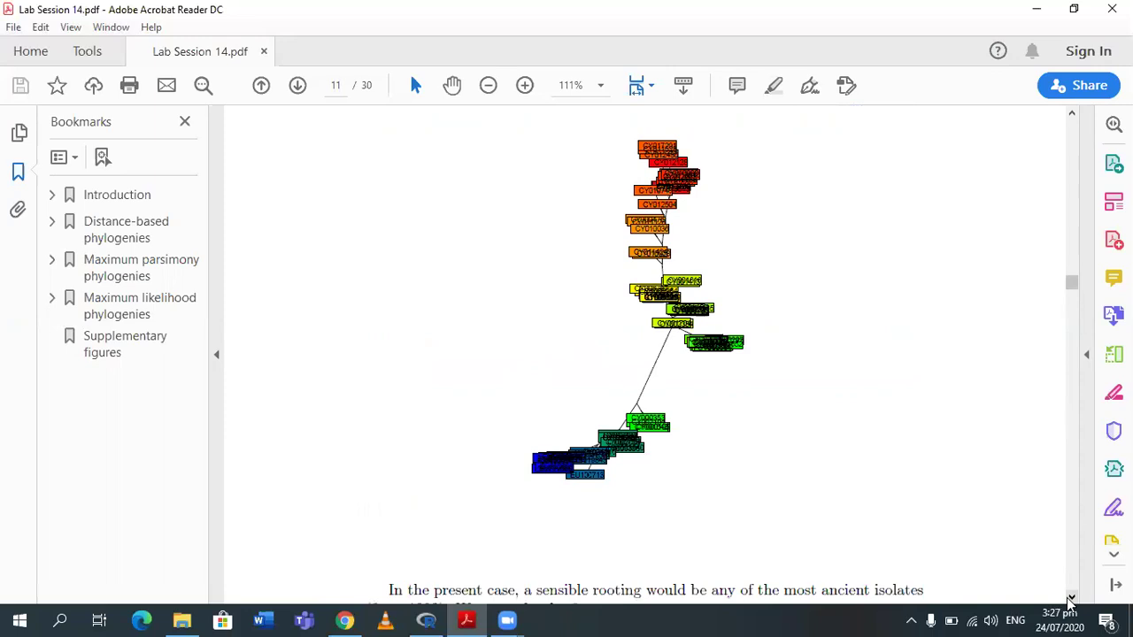
scroll(1070, 600, "down", 3)
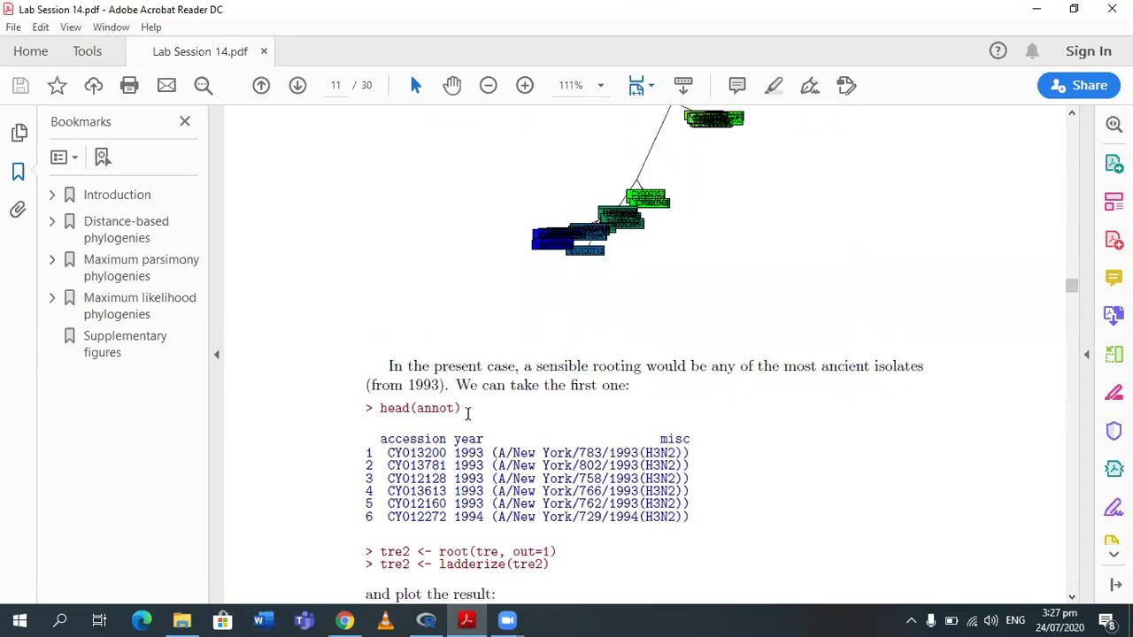
left_click_drag(469, 412, 379, 408)
key("ctrl+c")
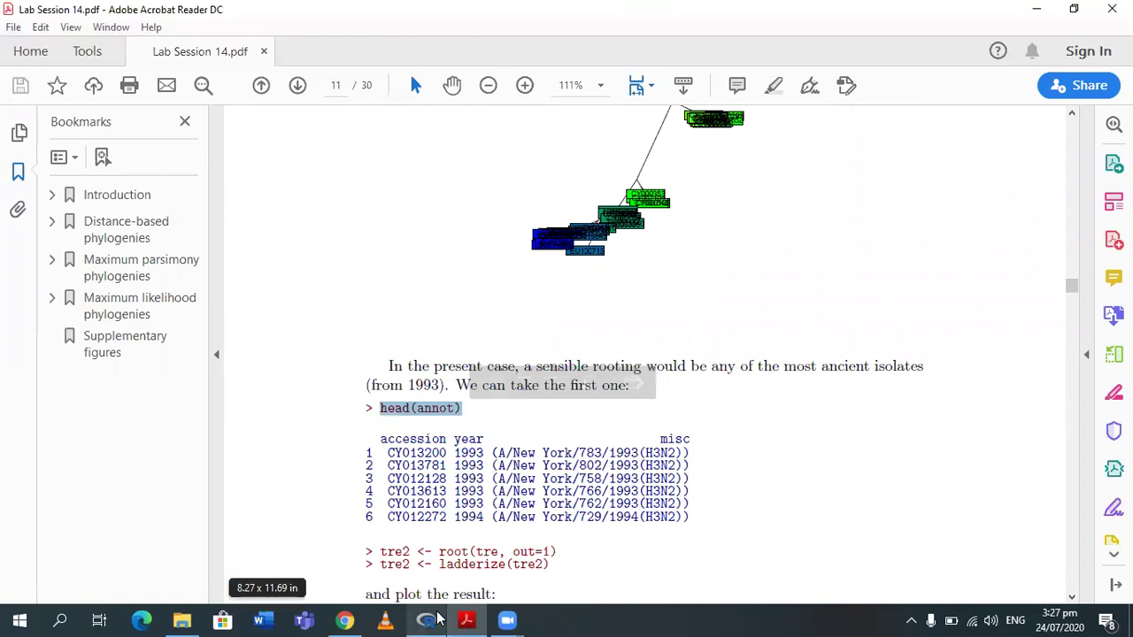
left_click(427, 619)
key("ctrl+v")
key("Return")
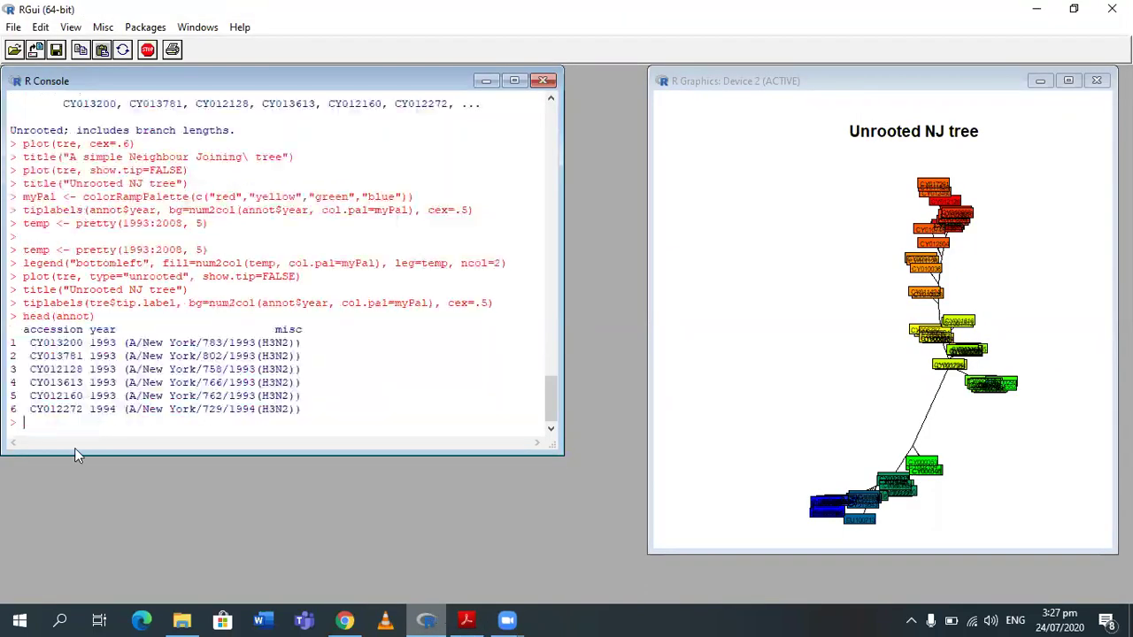
Step: Copy tre2 <- root(tre, out=1) from the lab PDF and run it in R to root the tree on the first isolate
left_click(467, 617)
left_click_drag(381, 550, 560, 553)
key("ctrl+c")
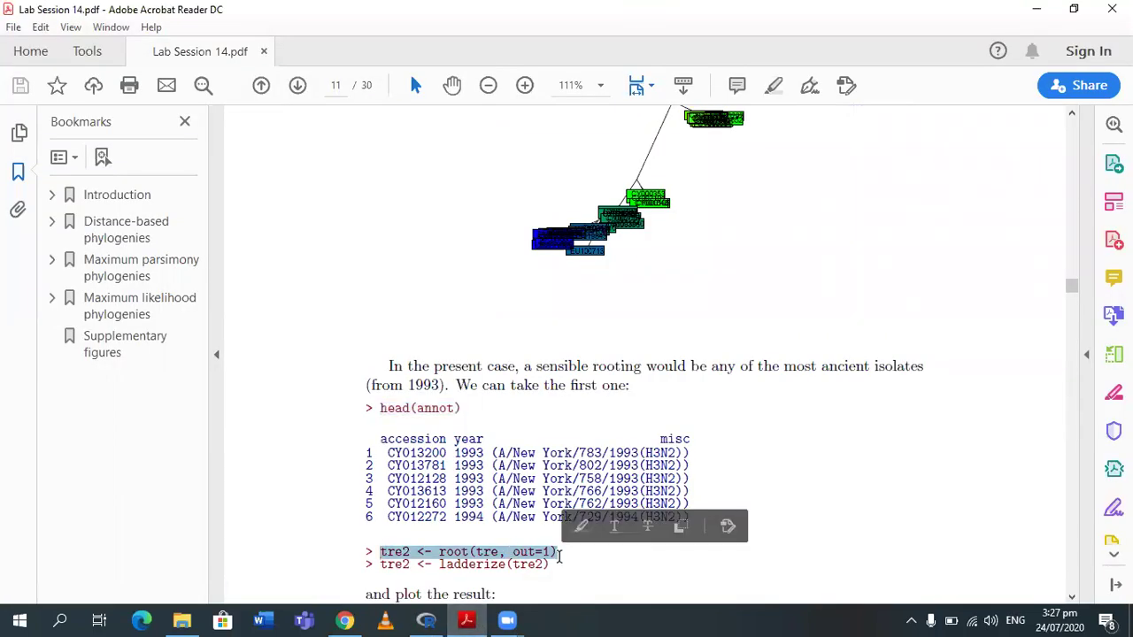
left_click(443, 620)
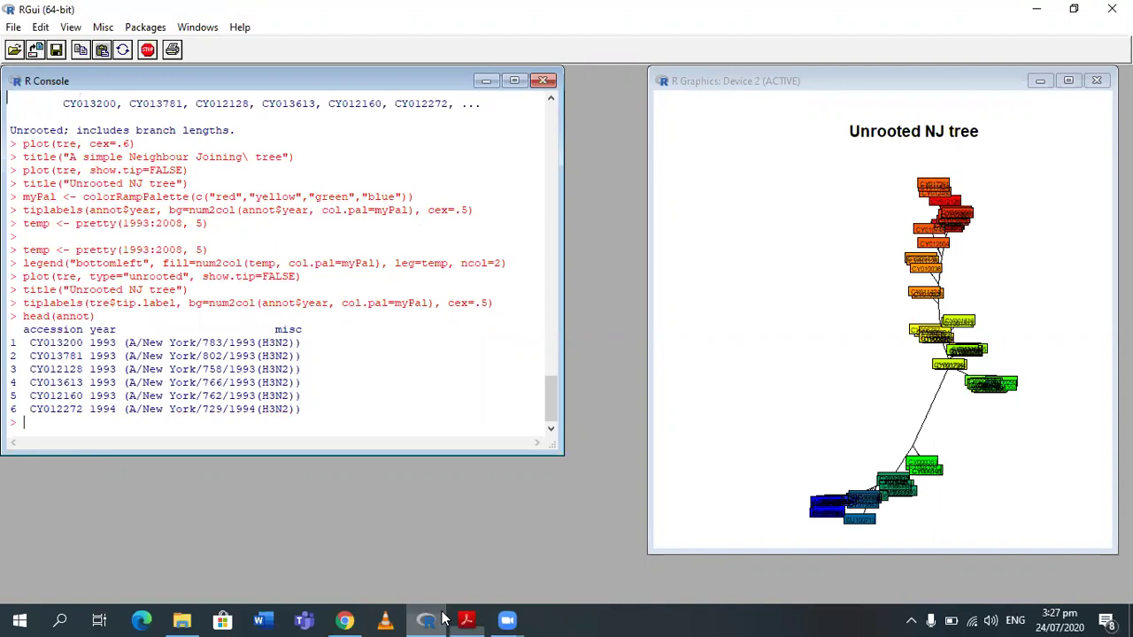
key("ctrl+v")
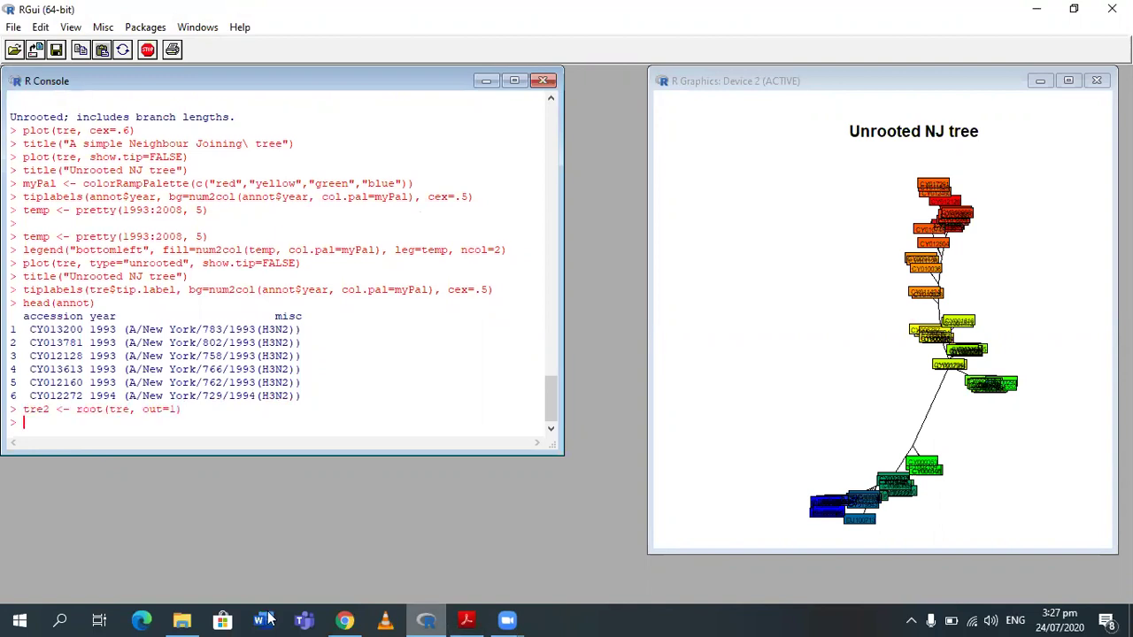
Step: Copy tre2 <- ladderize(tre2) from page 11 of the lab PDF and run it in R to ladderize the rooted tree
left_click(480, 615)
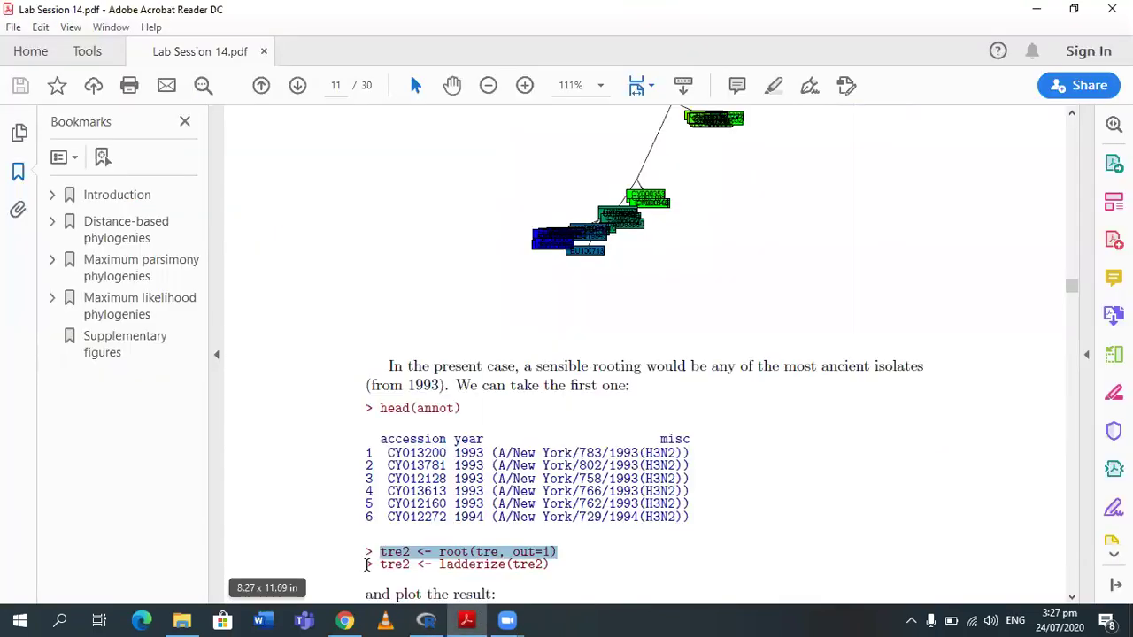
left_click_drag(383, 565, 548, 567)
key("ctrl+c")
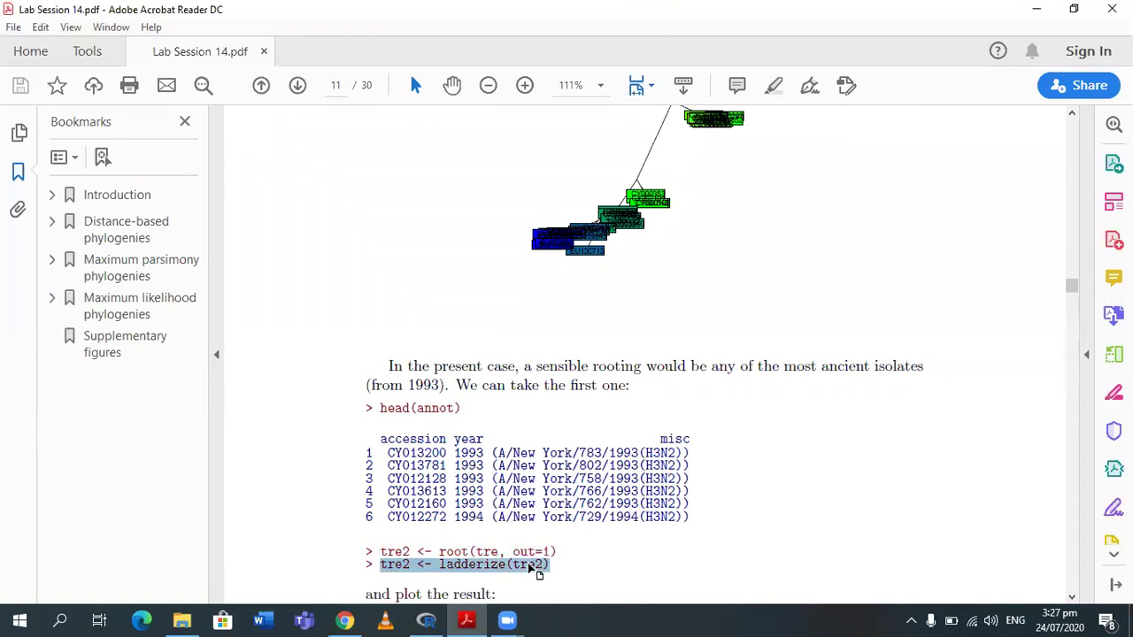
left_click(436, 619)
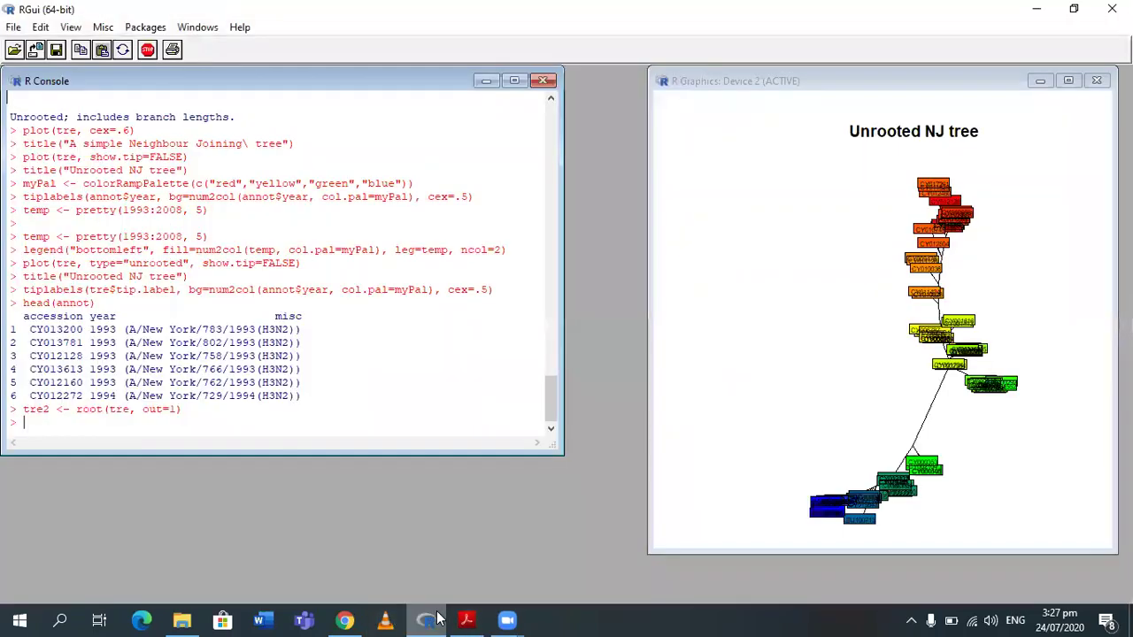
key("ctrl+v")
key("Return")
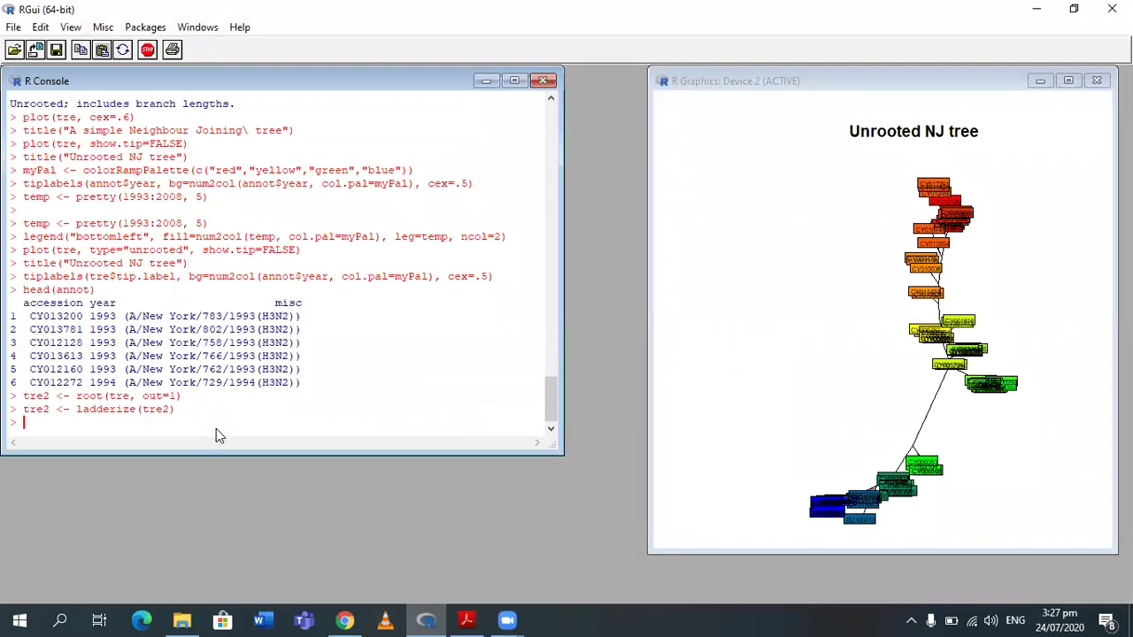
Step: Examine pages 11 to 13 of the lab PDF, covering the rooted tree plot and the molecular clock analysis
left_click(467, 619)
left_click(693, 508)
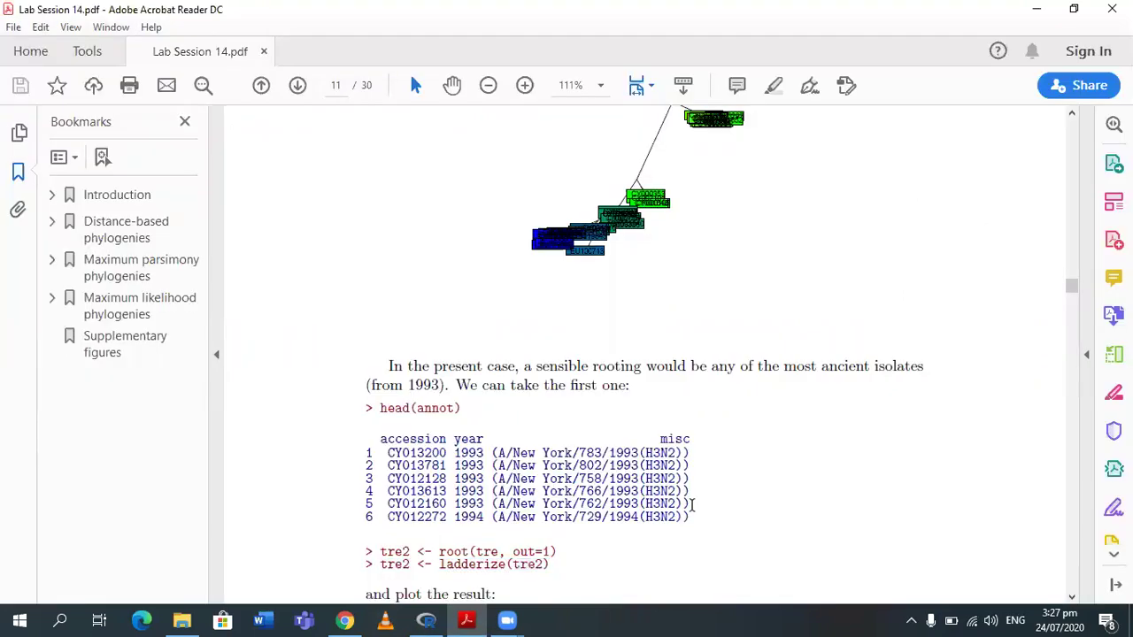
scroll(692, 508, "down", 4)
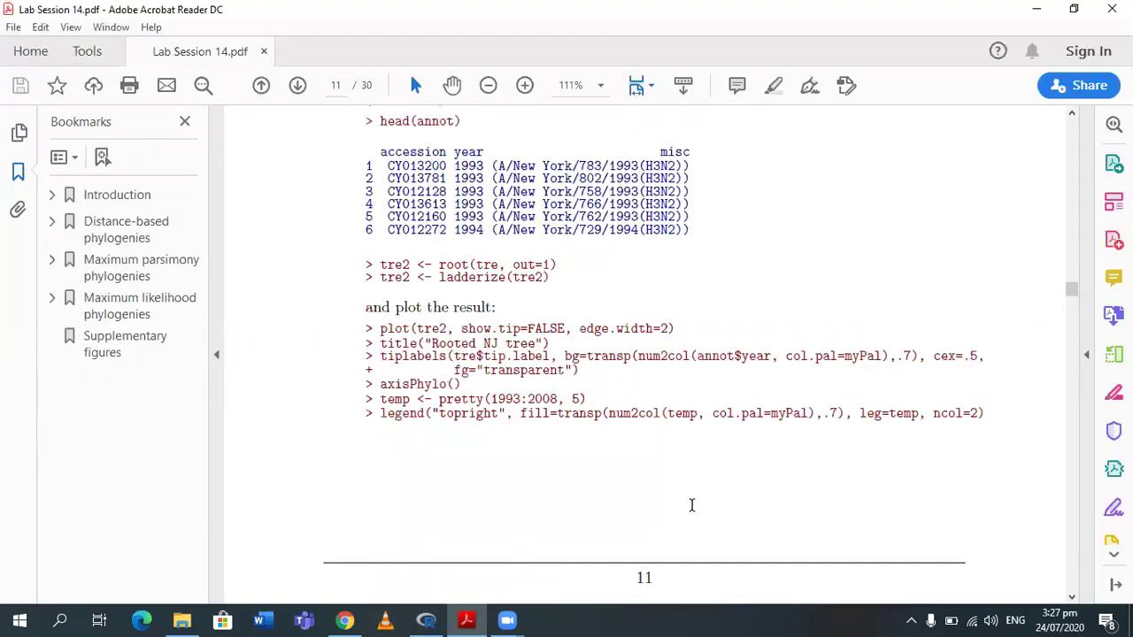
scroll(1072, 295, "down", 5)
scroll(1075, 301, "down", 5)
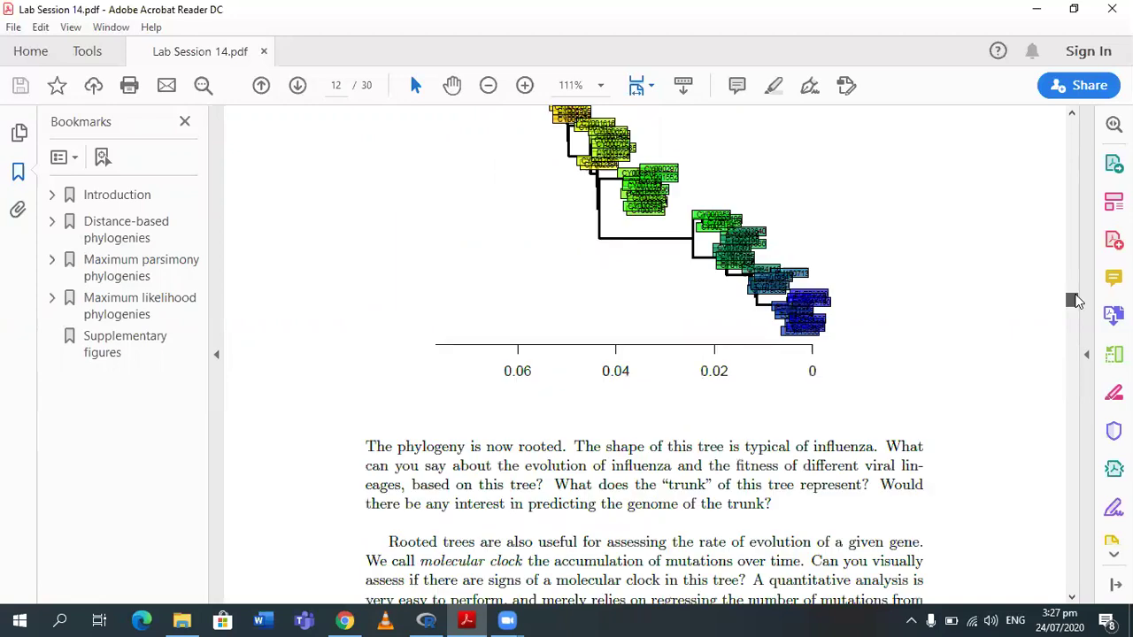
scroll(1077, 304, "down", 4)
left_click_drag(1077, 304, 1077, 287)
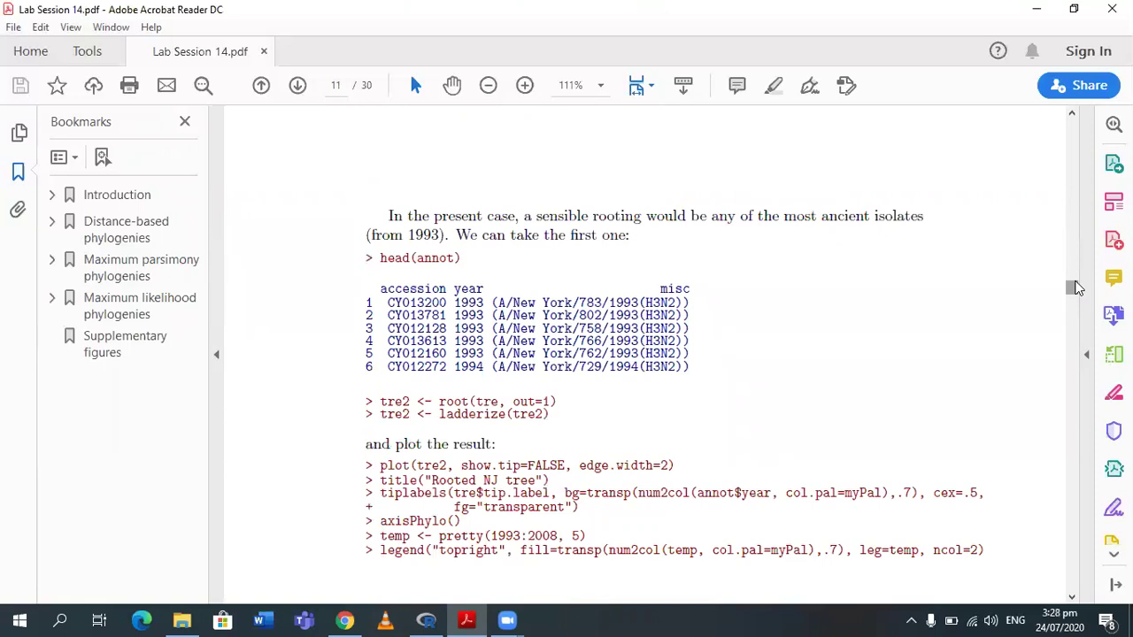
scroll(1078, 298, "down", 5)
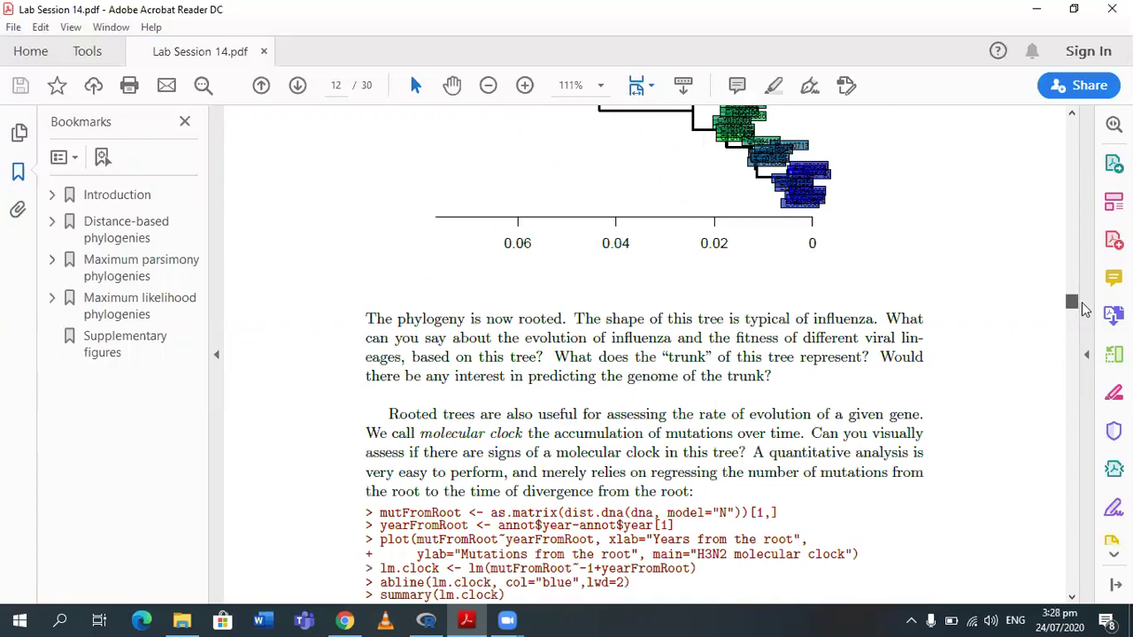
scroll(1084, 308, "down", 10)
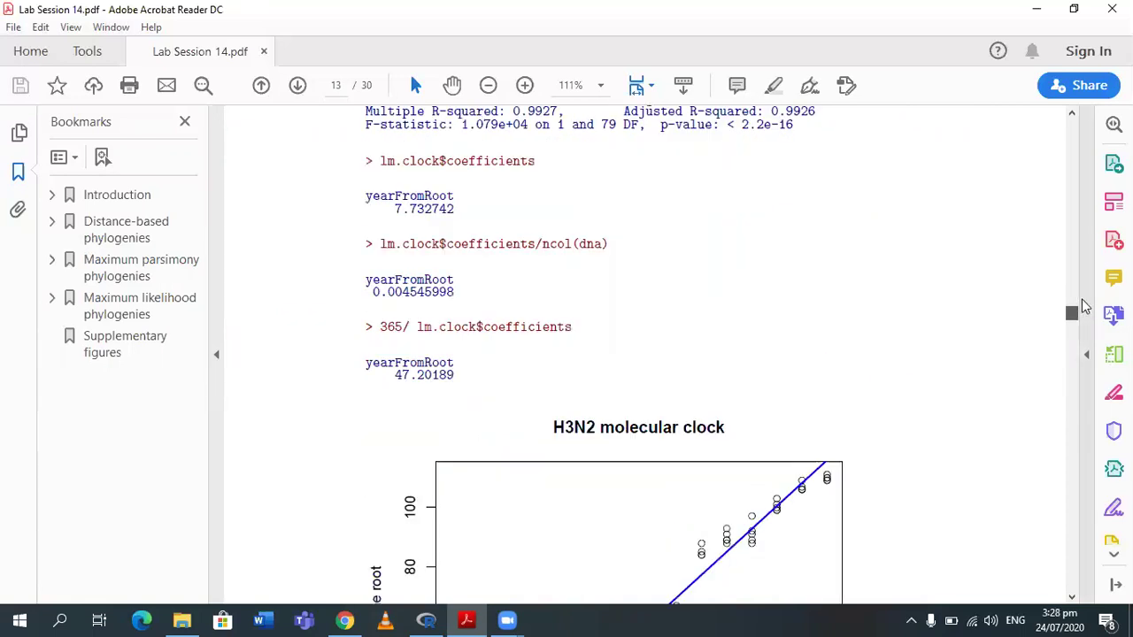
scroll(1081, 292, "up", 10)
scroll(504, 384, "down", 4)
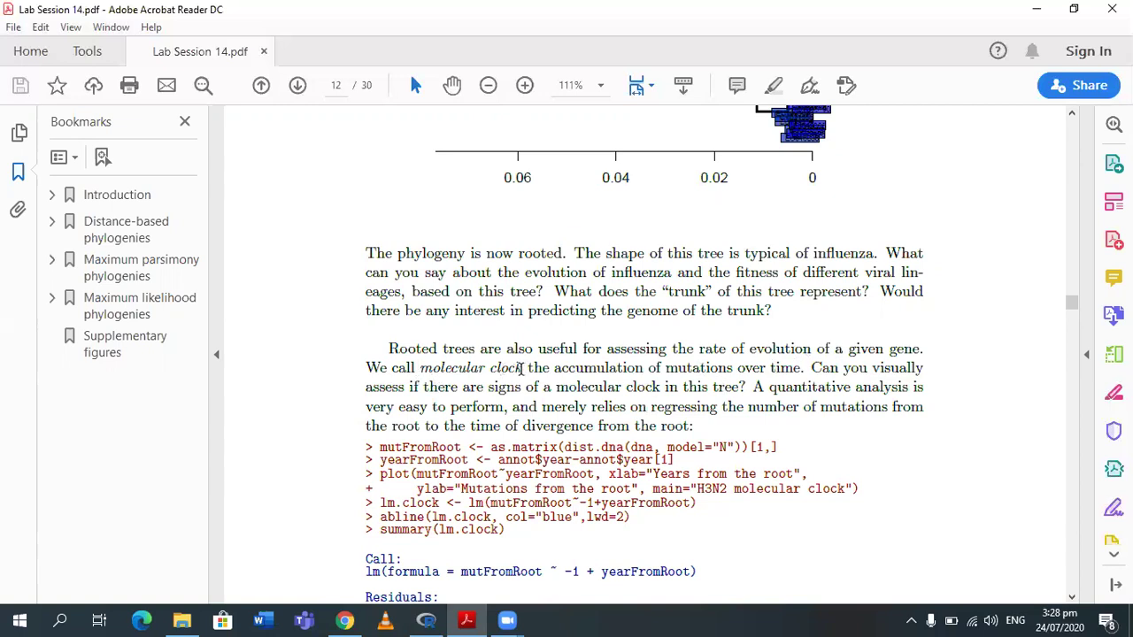
left_click_drag(522, 368, 420, 368)
Step: Copy mutFromRoot <- as.matrix(dist.dna(dna, model="N"))[1,] from page 12 of the lab PDF and run it in R to compute mutations from the root
left_click_drag(380, 447, 767, 450)
key("ctrl+c")
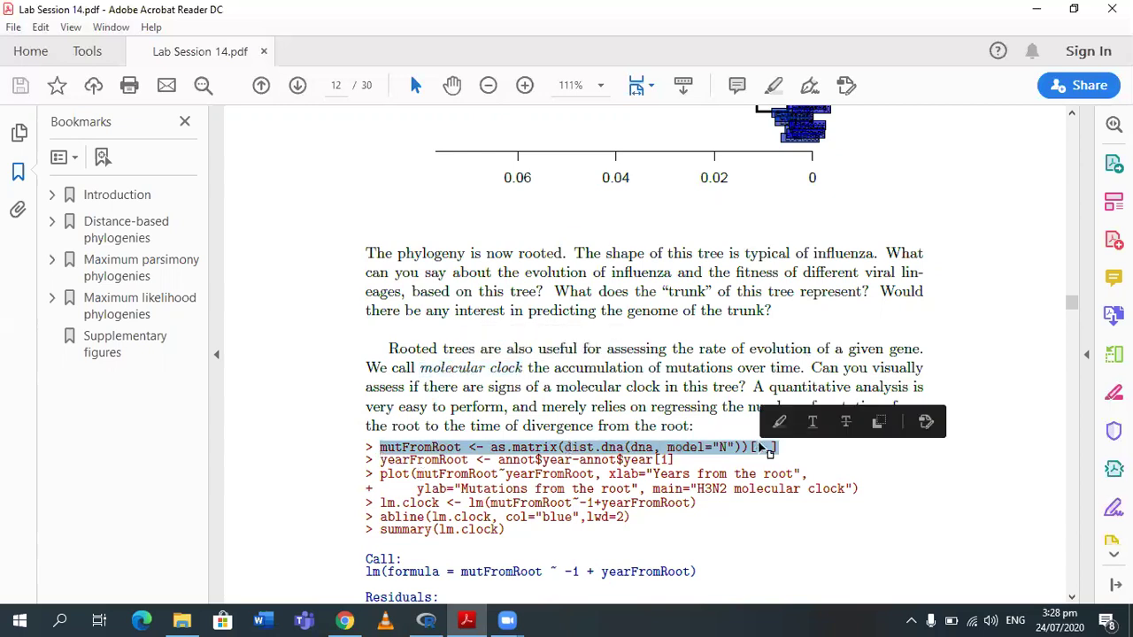
left_click(433, 619)
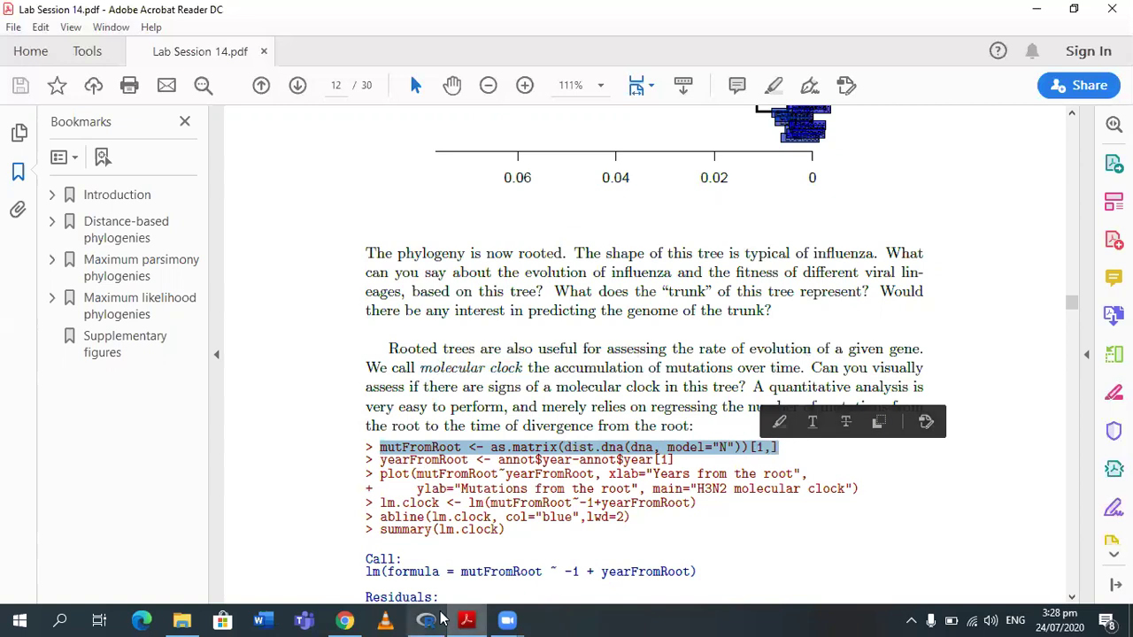
key("ctrl+v")
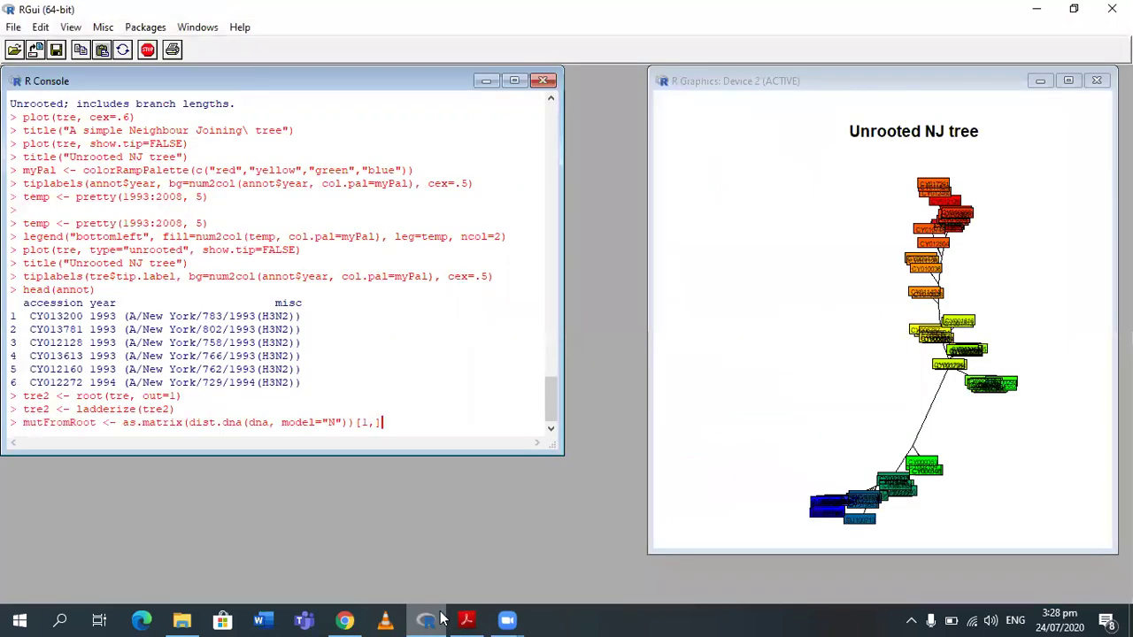
key("Return")
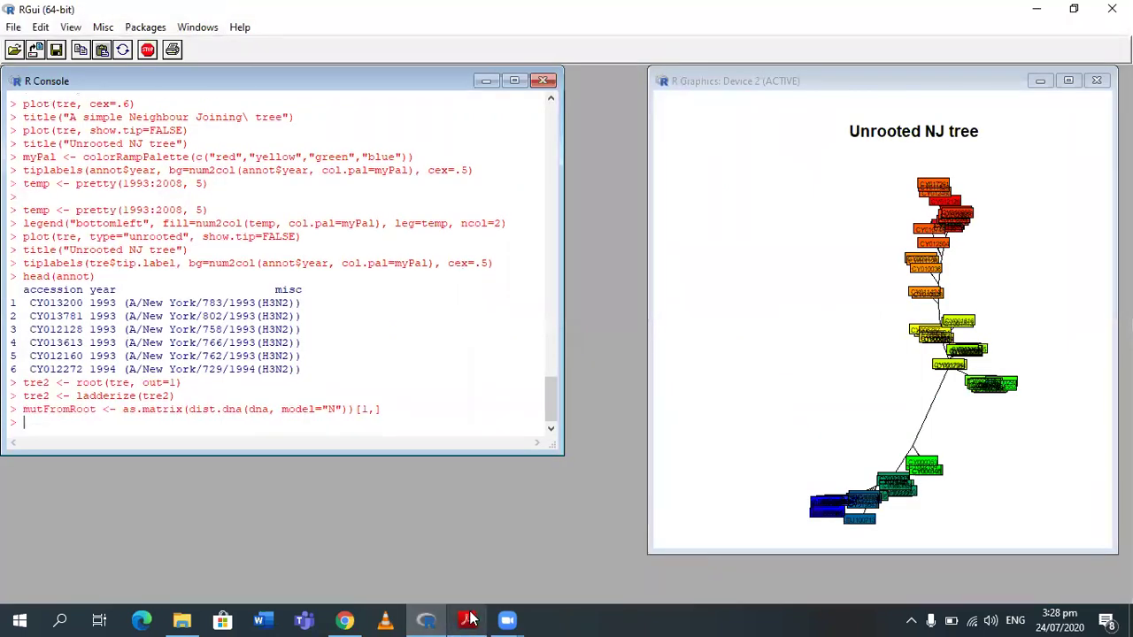
Step: Copy yearFromRoot <- annot$year-annot$year[1] from the lab PDF and run it in R to compute years from the root
left_click(469, 620)
left_click_drag(376, 456, 656, 471)
key("ctrl+c")
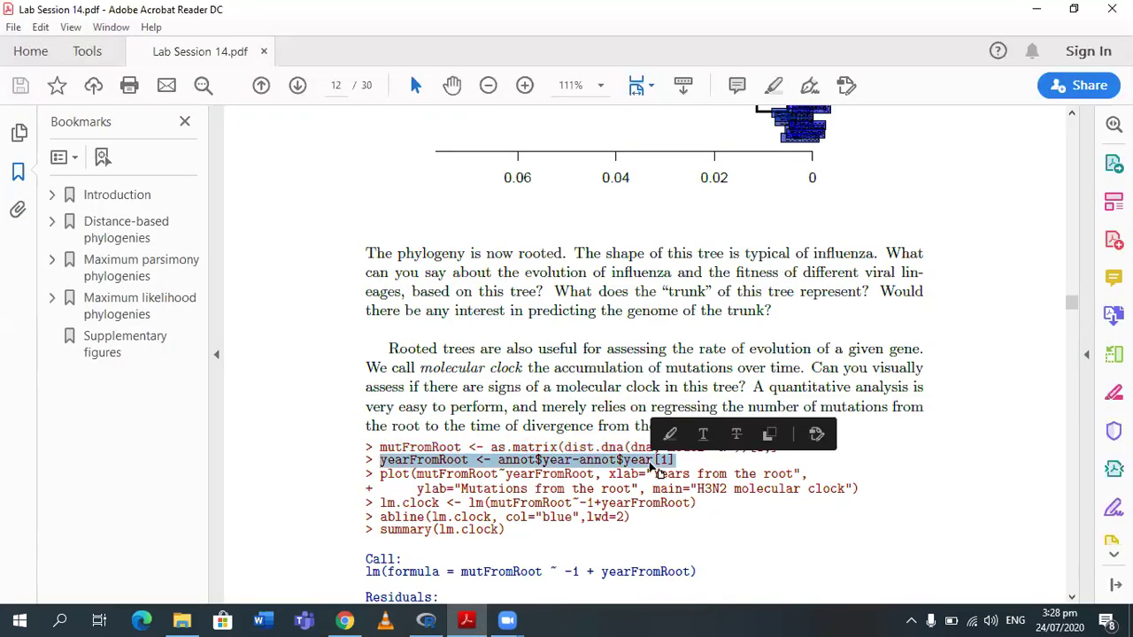
left_click(428, 619)
key("ctrl+v")
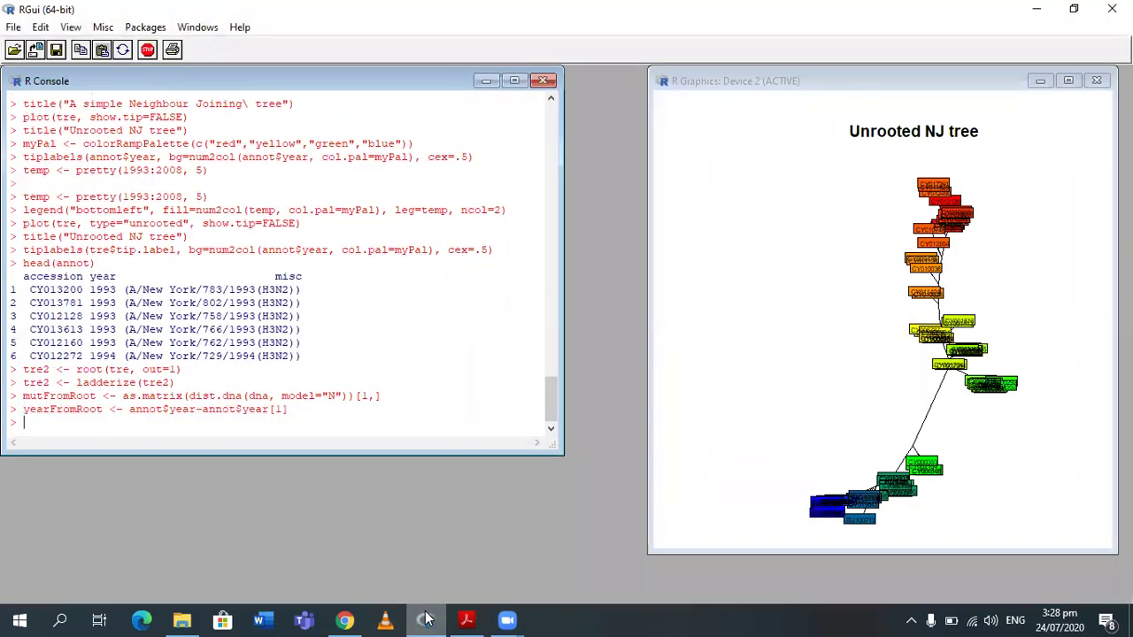
Step: Copy the two-line plot(mutFromRoot~yearFromRoot, ...) command titled "H3N2 molecular clock" from the lab PDF into R, delete the stray + before ylab, and run it
left_click(480, 617)
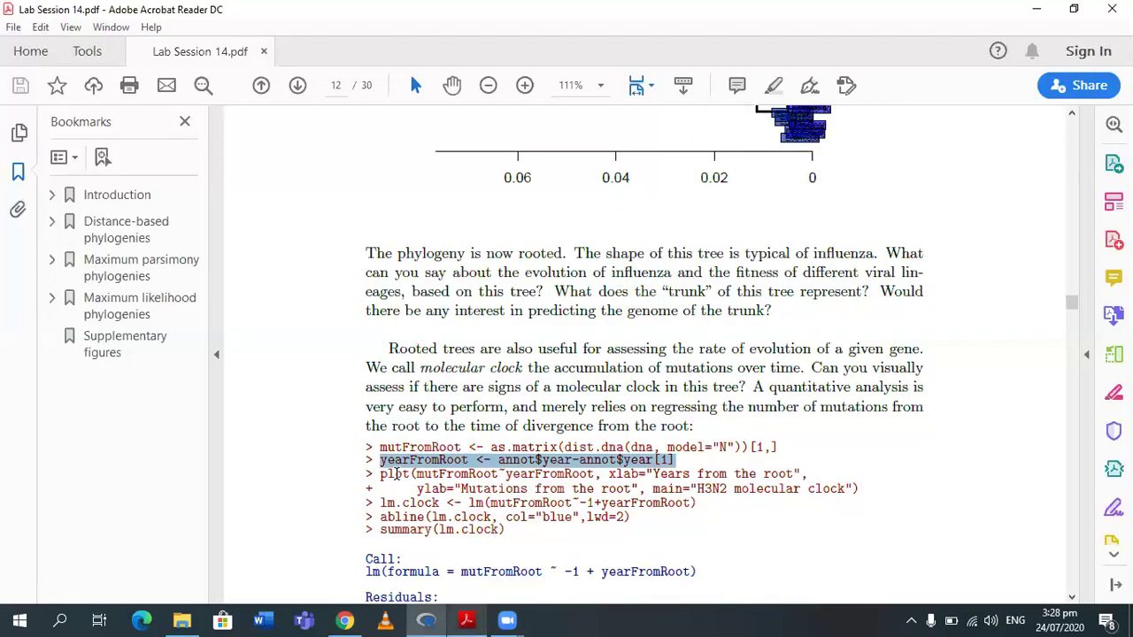
left_click(710, 502)
left_click_drag(710, 501, 831, 501)
key("ctrl+c")
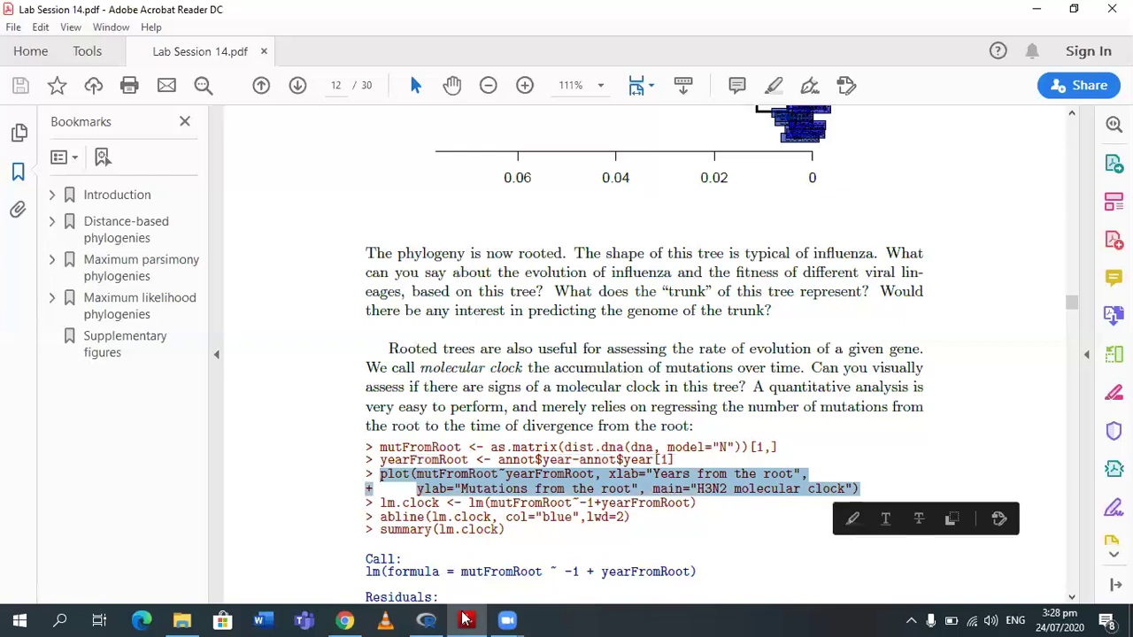
left_click(427, 620)
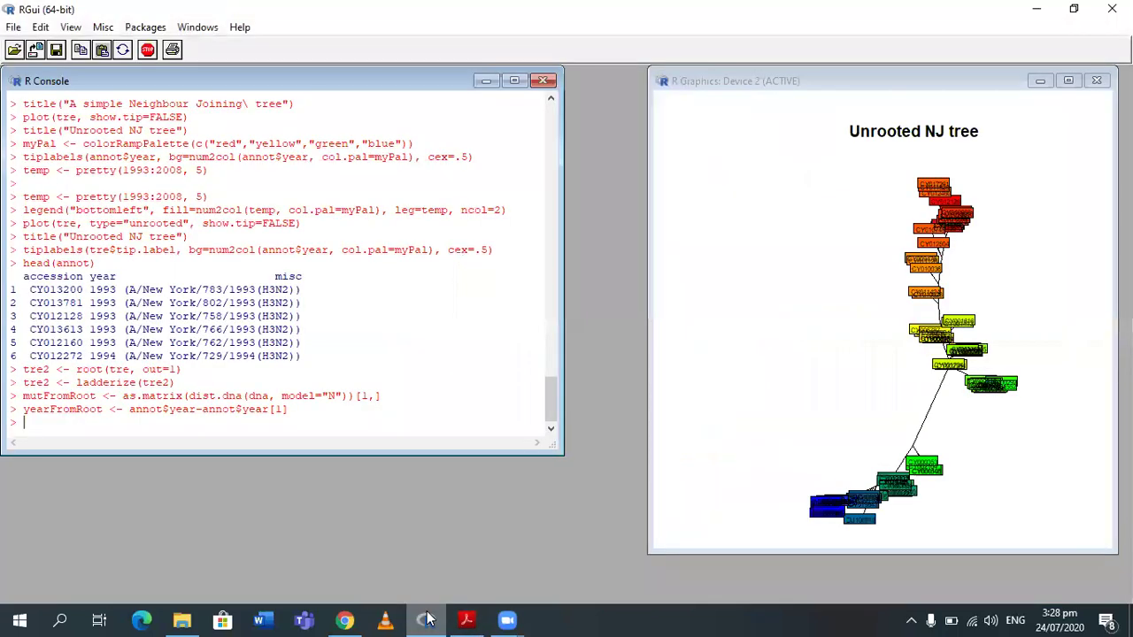
key("ctrl+v")
key("Left")
key("Left")
key("Left")
key("Left")
key("Left")
key("Left")
key("Left")
key("Left")
key("Left")
key("Left")
key("Left")
key("Left")
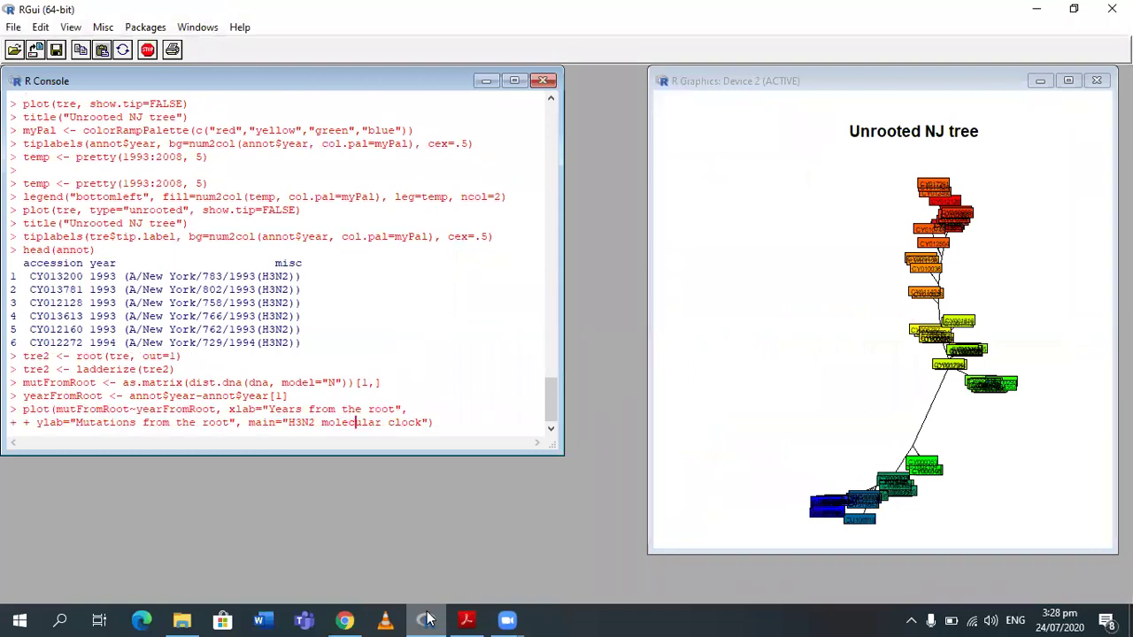
key("Left")
key("Left")
key("Left")
key("Left")
key("Left")
key("Left")
key("Left")
key("Left")
key("Left")
key("Left")
key("Left")
key("Left")
key("Left")
key("Left")
key("Left")
key("Left")
key("Left")
key("Left")
key("Left")
key("Left")
key("Left")
key("Left")
key("Left")
key("Left")
key("Left")
key("Left")
key("Left")
key("Left")
key("Left")
key("Left")
key("Left")
key("Left")
key("Left")
key("Left")
key("Left")
key("Left")
key("Left")
key("Left")
key("Left")
key("BackSpace")
key("BackSpace")
key("Return")
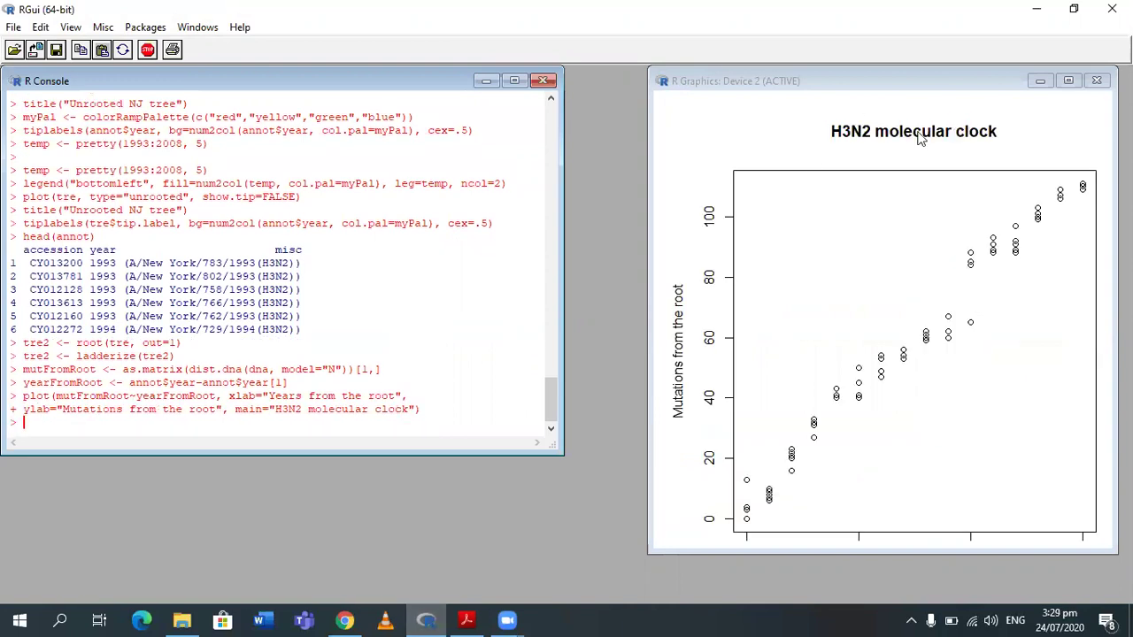
Step: Copy lm.clock <- lm(mutFromRoot~-1+yearFromRoot) from the lab PDF and run it in R to fit the molecular clock regression
left_click(467, 620)
left_click_drag(381, 503, 702, 502)
key("ctrl+c")
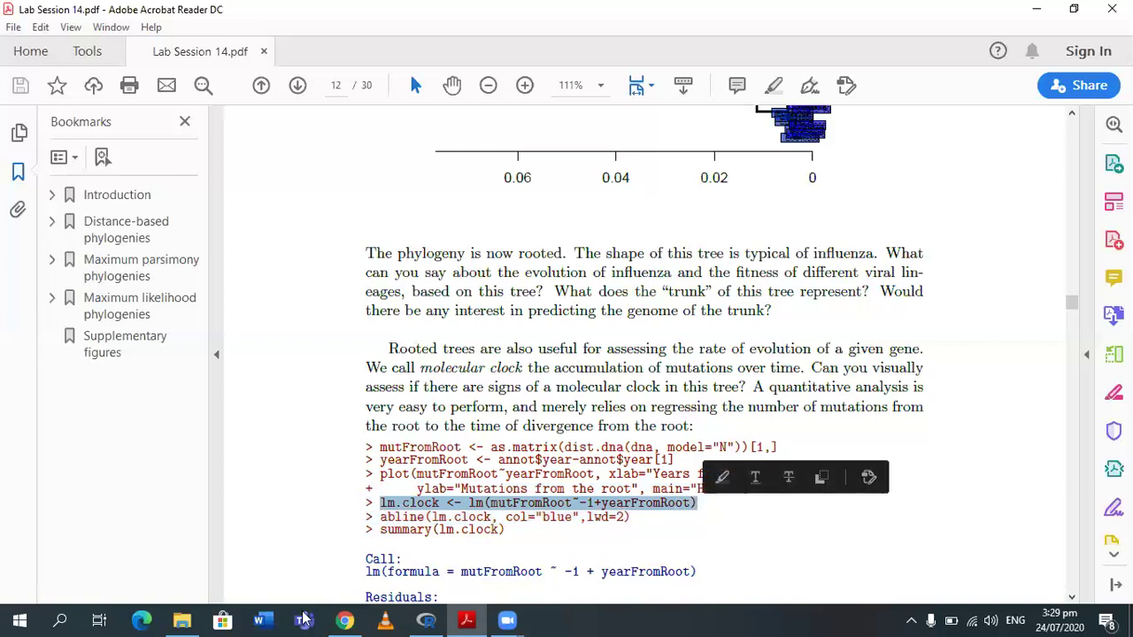
left_click(443, 620)
key("ctrl+v")
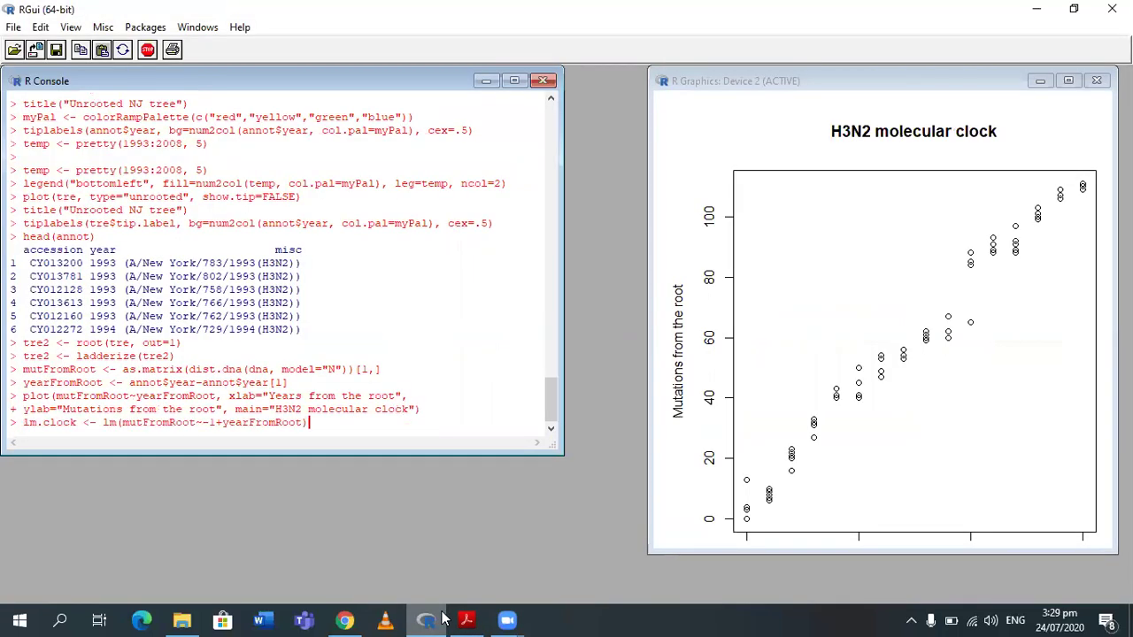
key("Return")
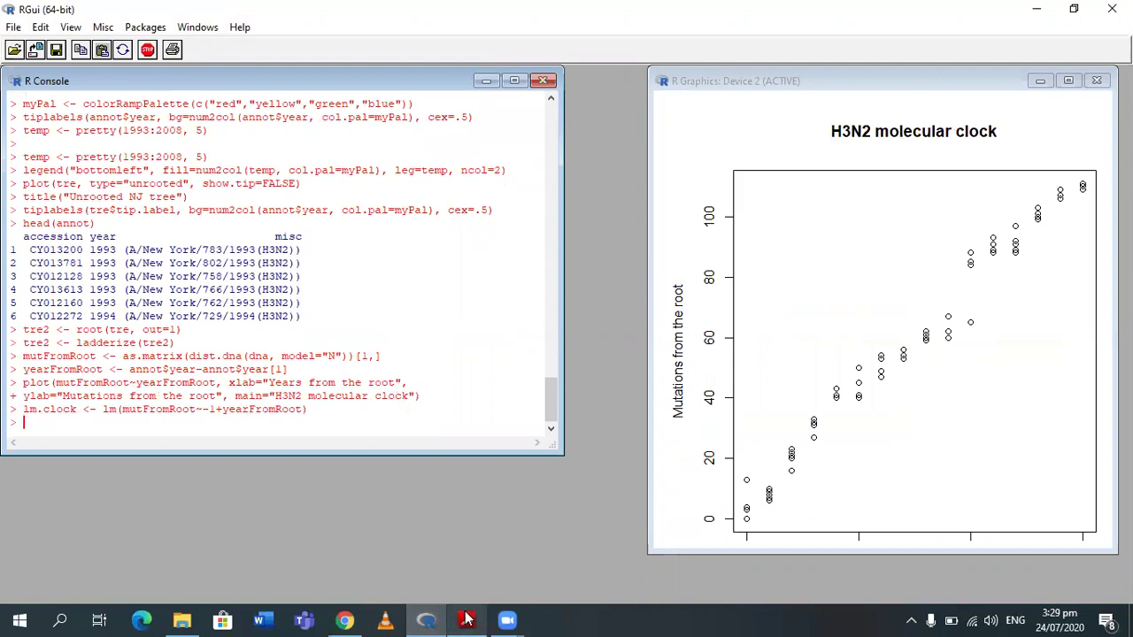
Step: Copy abline(lm.clock, col="blue",lwd=2) from the lab PDF and run it in R to add the regression line to the plot
left_click(467, 620)
left_click_drag(381, 517, 630, 517)
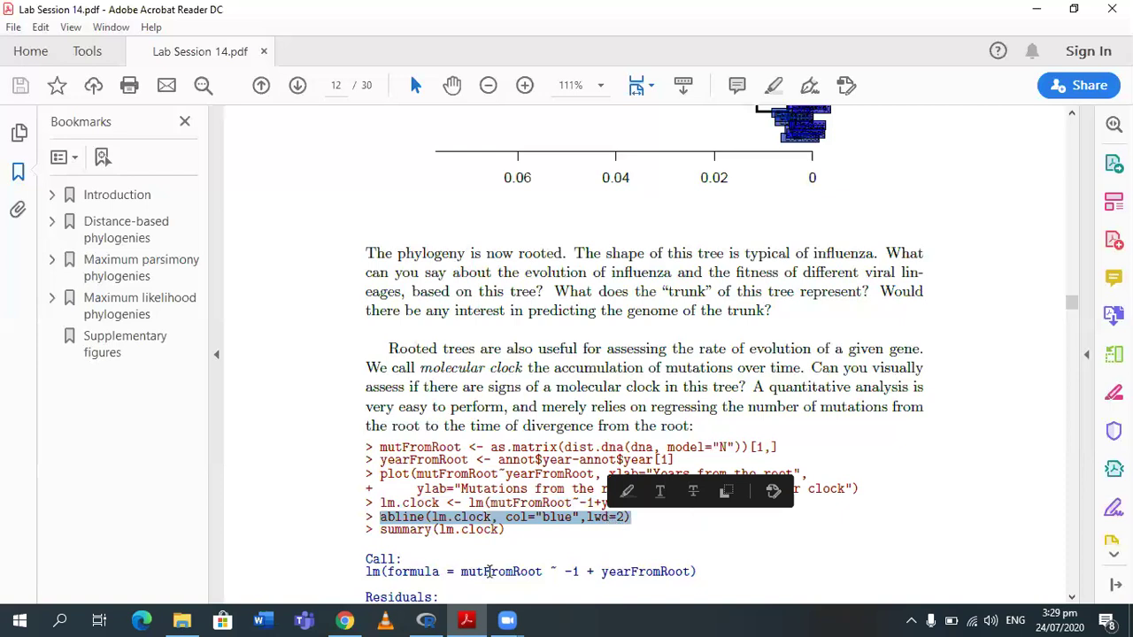
left_click(438, 618)
key("ctrl+v")
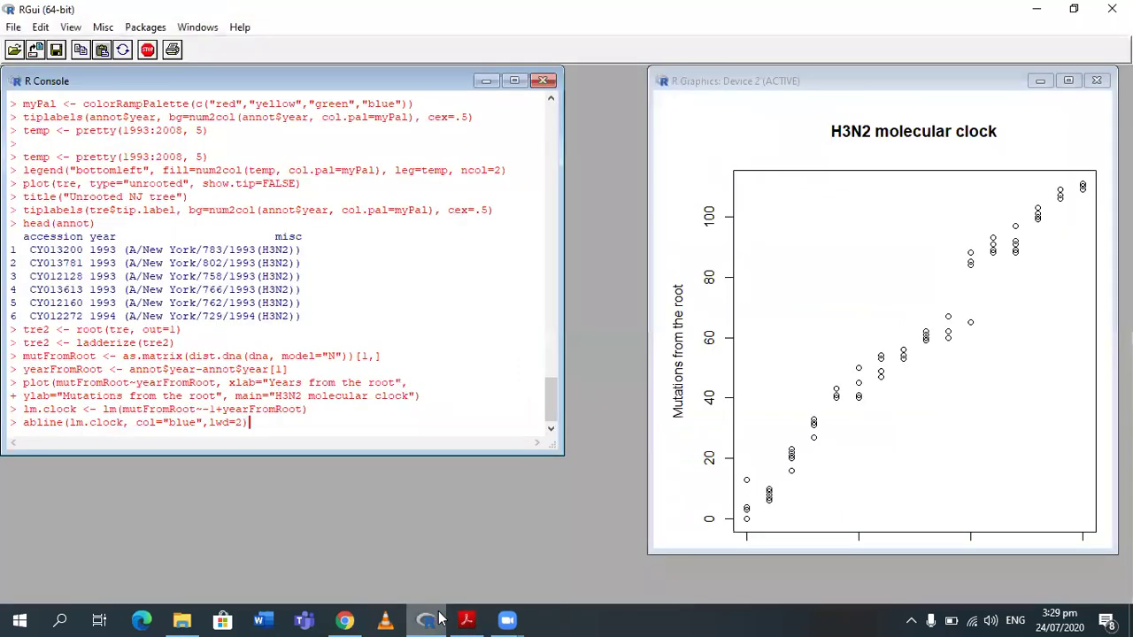
key("Return")
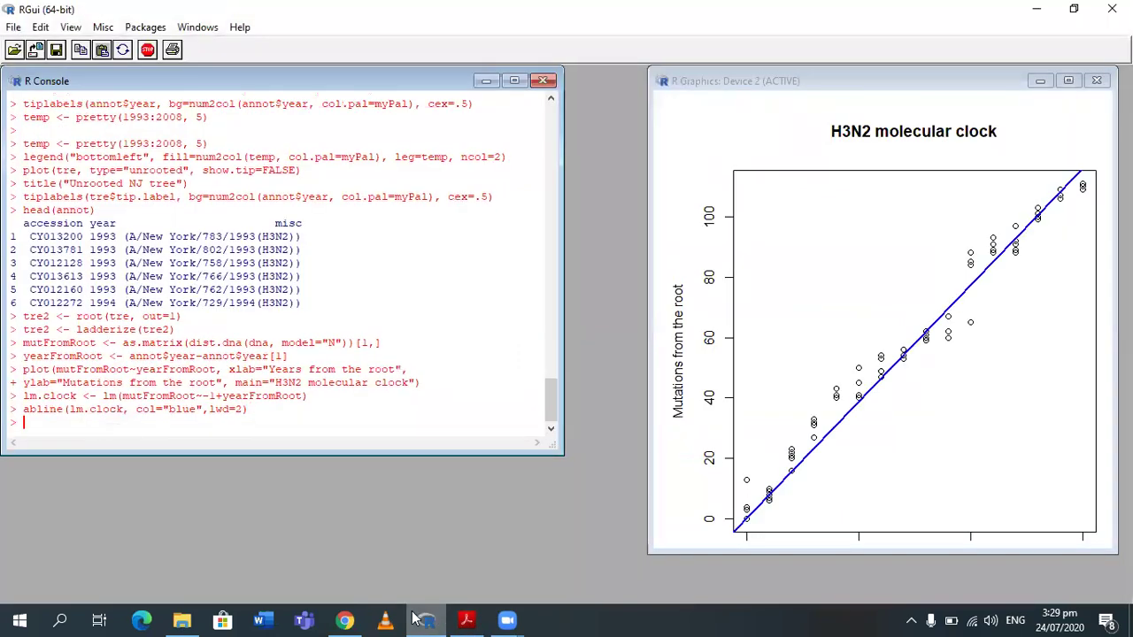
Step: Copy summary(lm.clock) from the lab PDF and run it in R to summarize the regression model
left_click(467, 619)
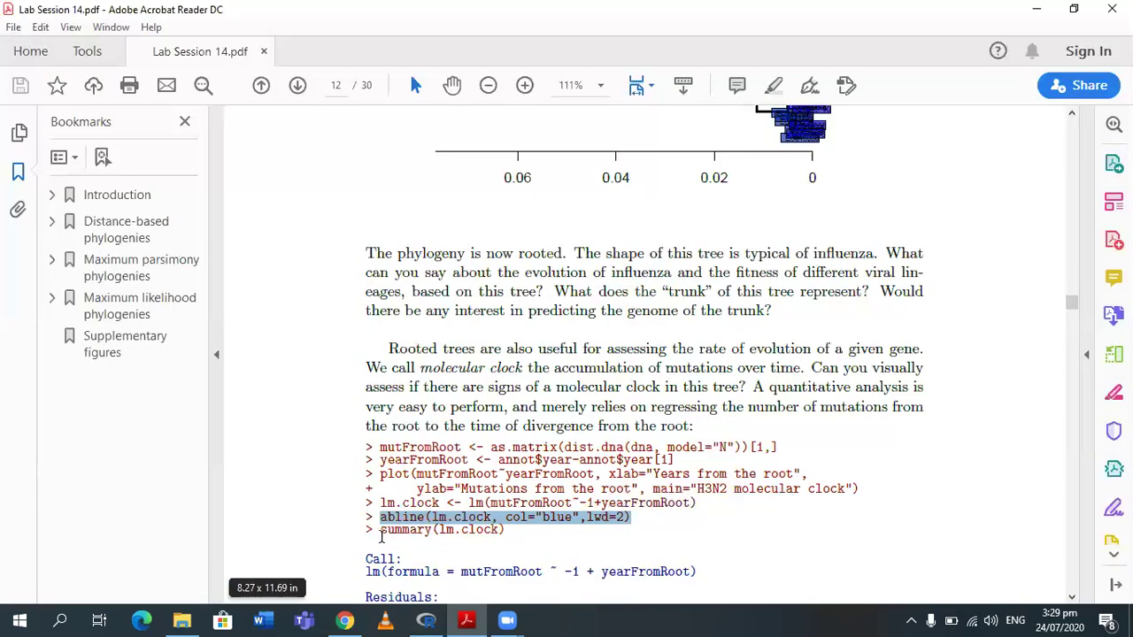
left_click_drag(381, 531, 514, 532)
double_click(502, 531)
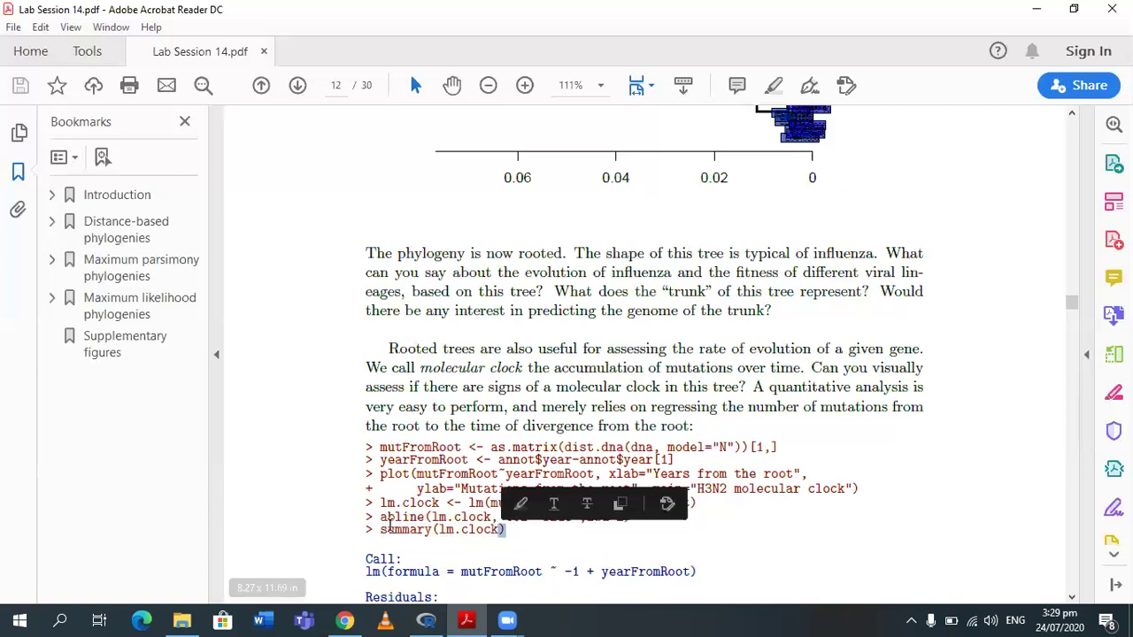
left_click_drag(379, 530, 509, 536)
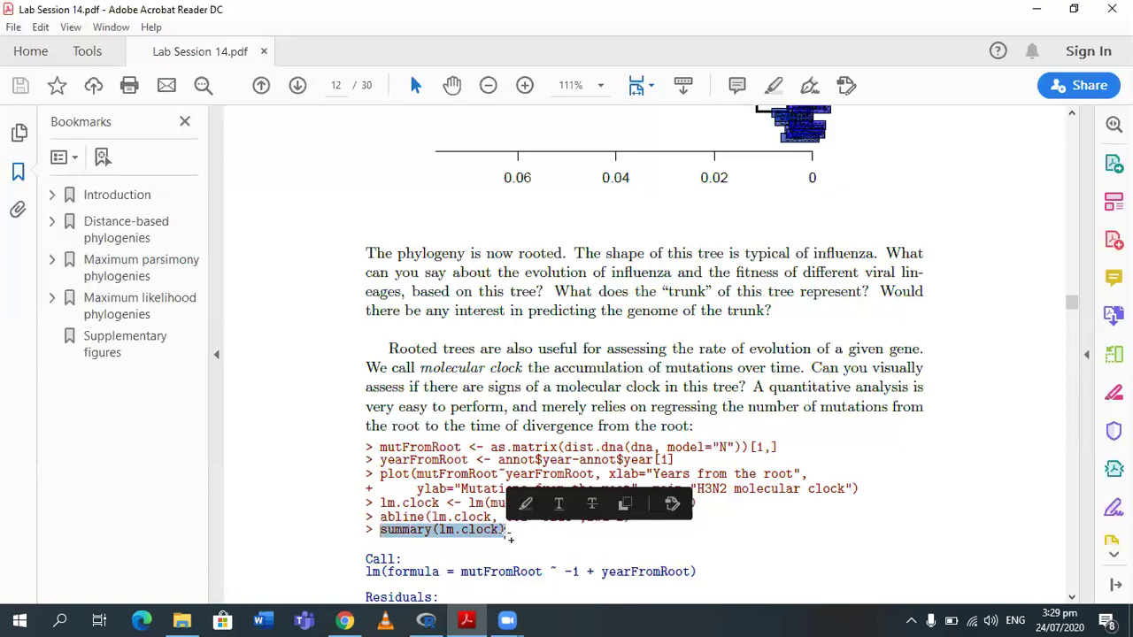
left_click(426, 620)
key("Return")
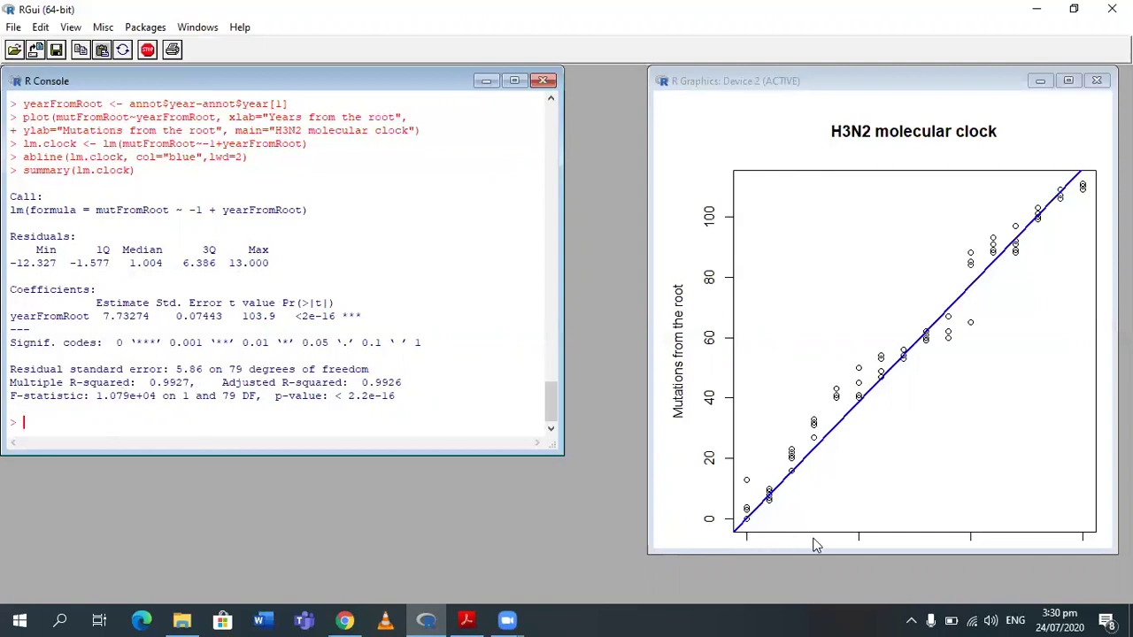
Step: Maximize the molecular clock plot window, restore it to its earlier size, and switch back to the lab PDF
left_click(1069, 81)
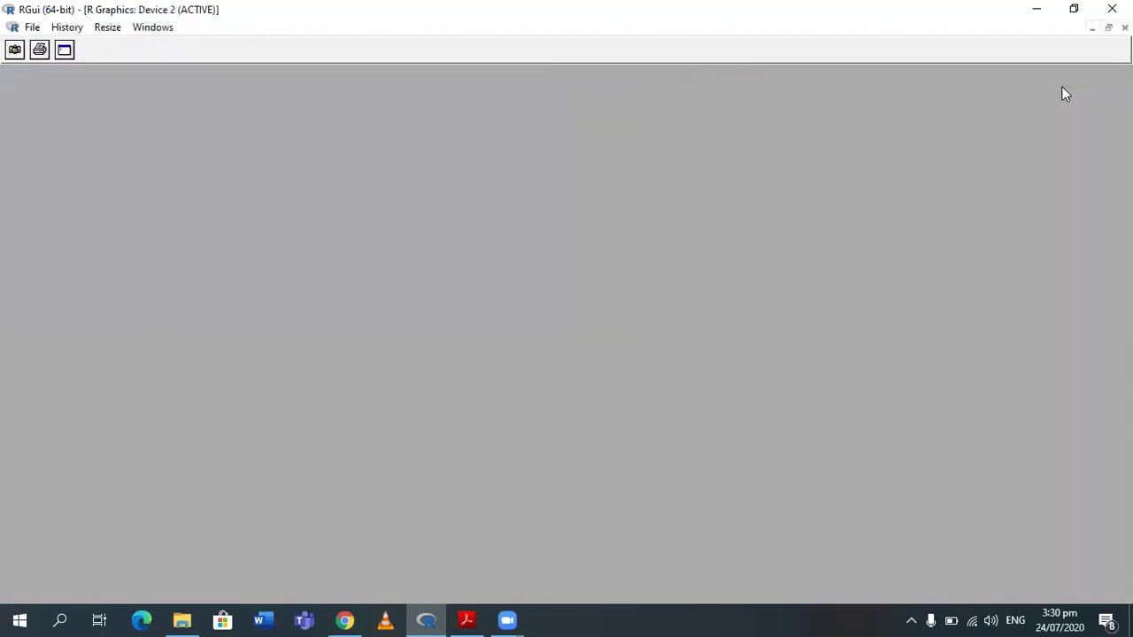
left_click(1109, 28)
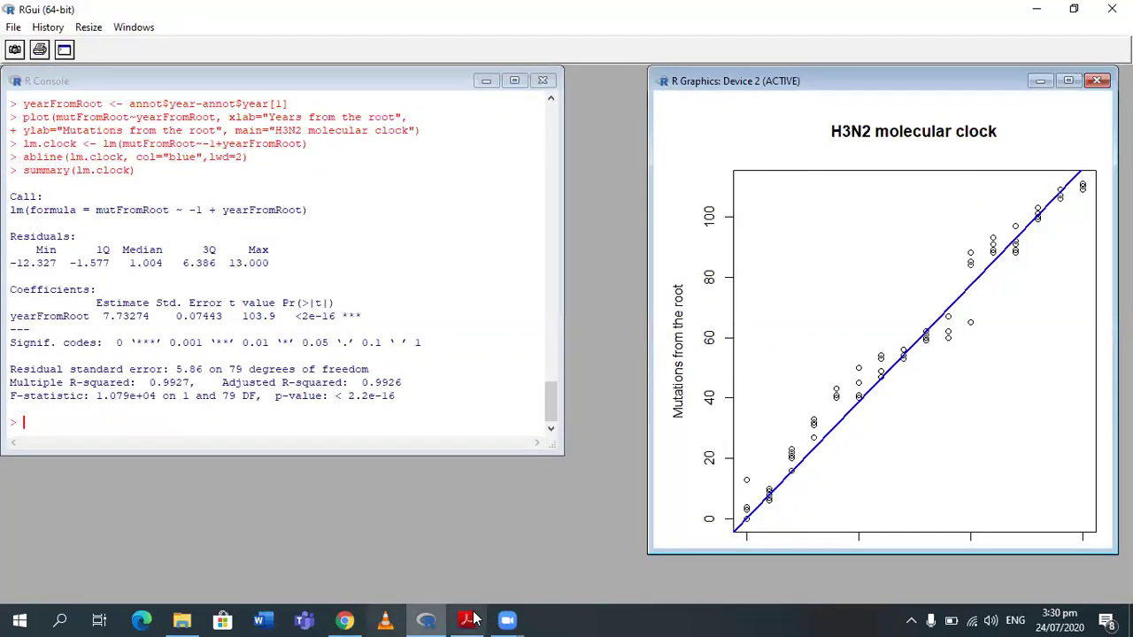
left_click(474, 617)
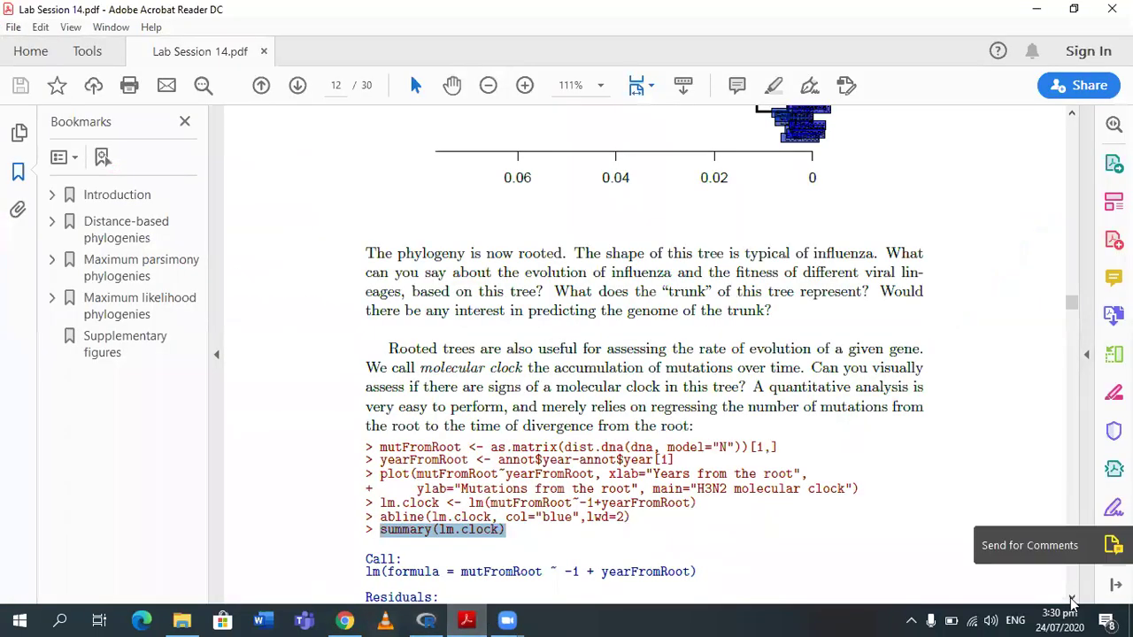
Step: Copy lm.clock$coefficients from page 13 of the lab PDF and run it in R to output the regression coefficient
scroll(1072, 600, "down", 10)
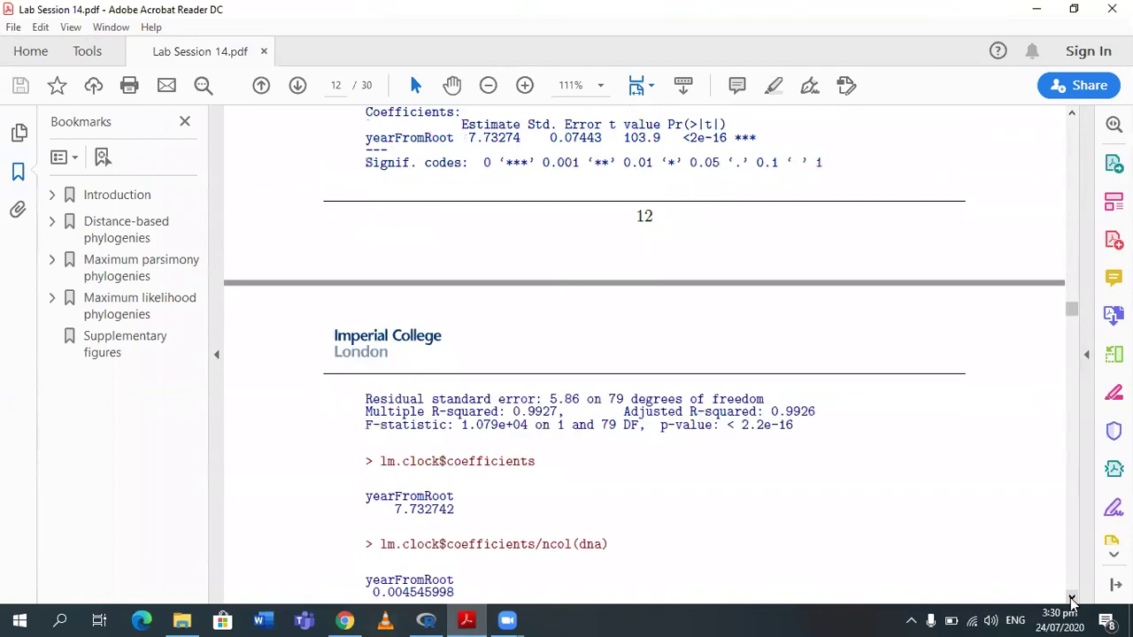
scroll(1072, 601, "down", 2)
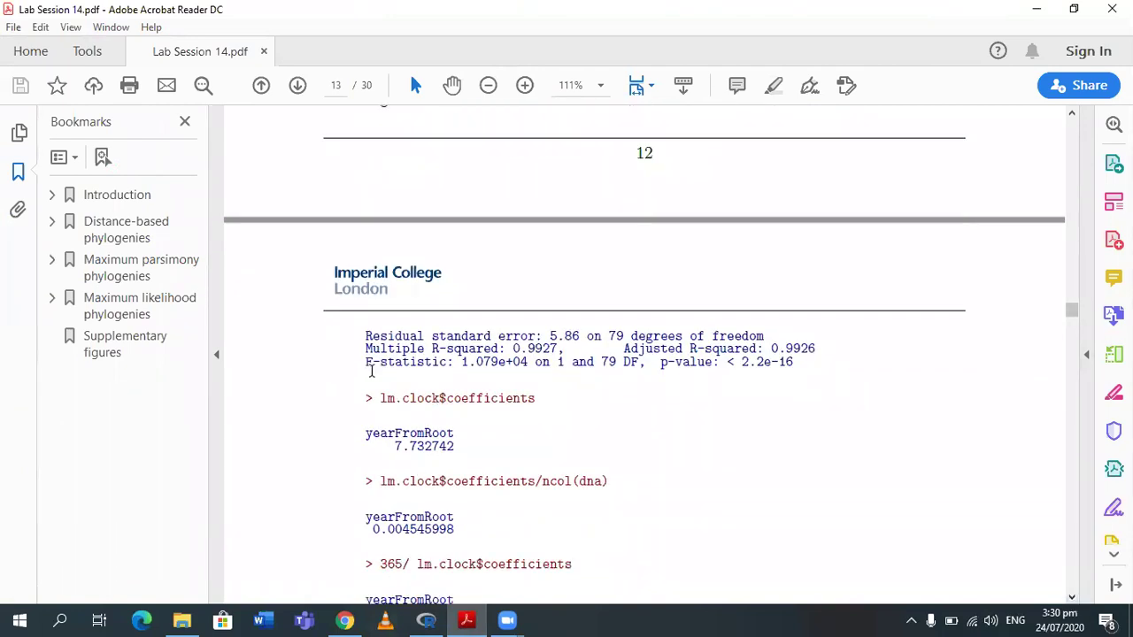
left_click_drag(381, 401, 556, 408)
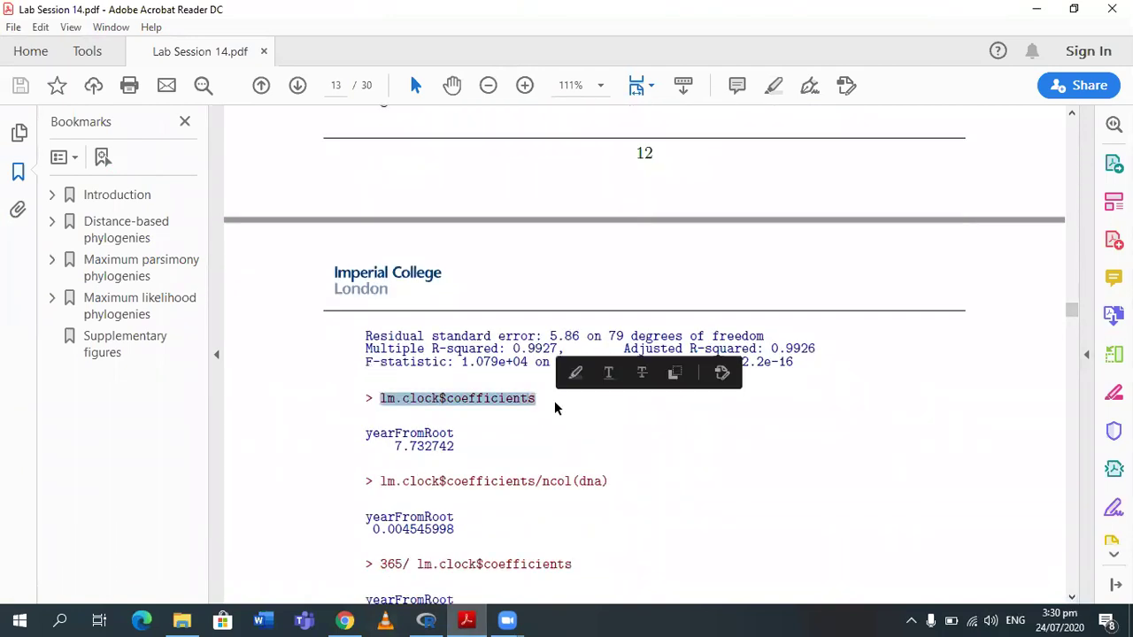
left_click(438, 620)
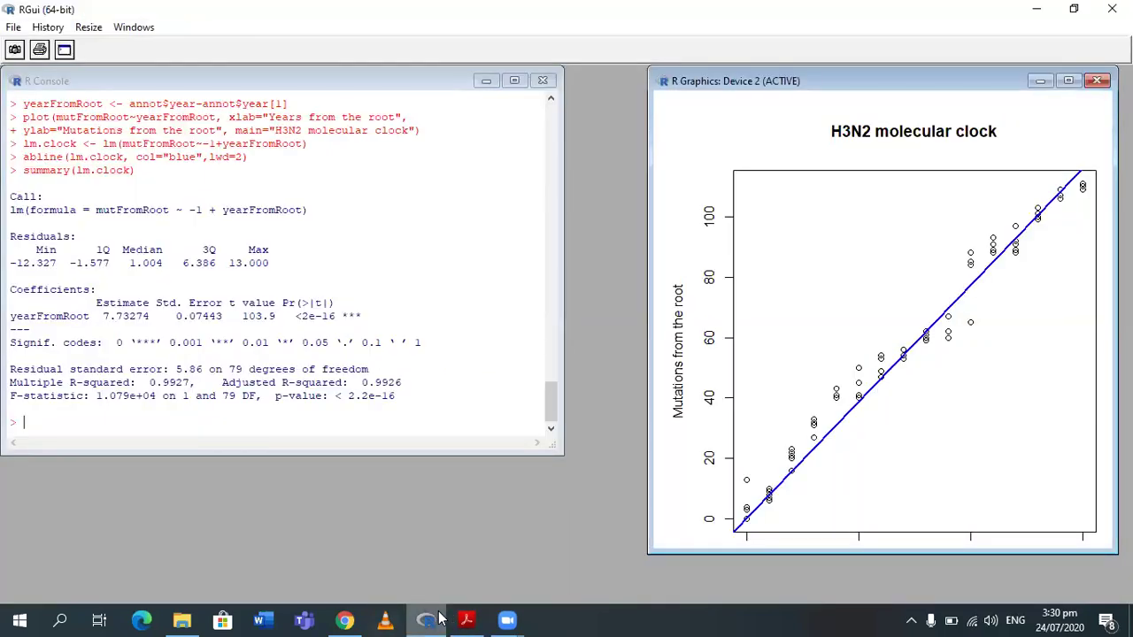
left_click(28, 423)
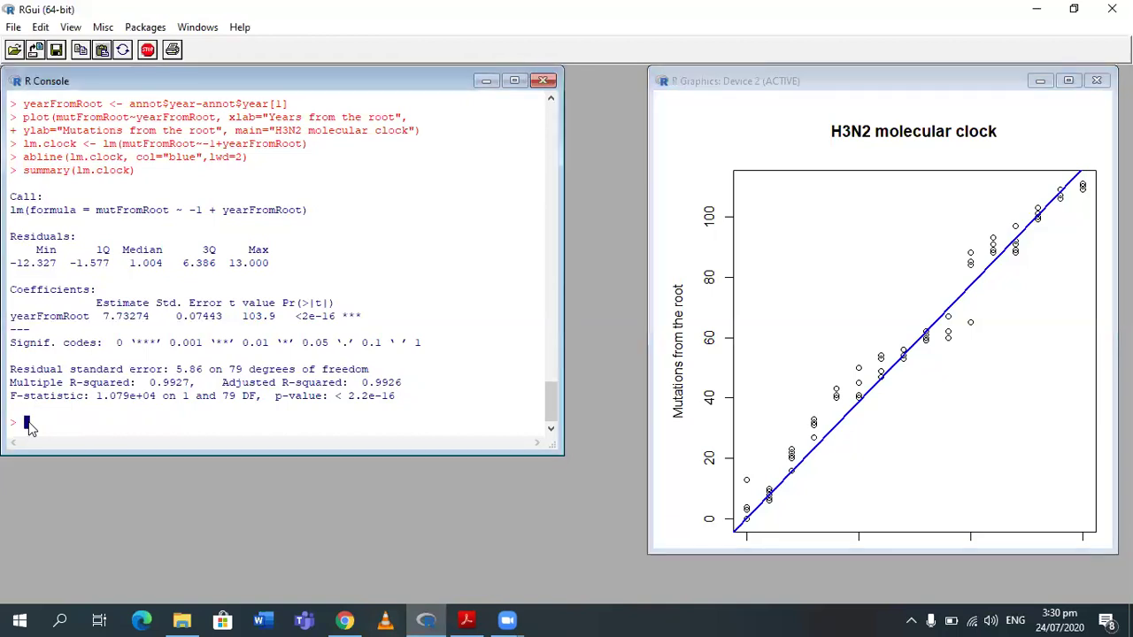
key("ctrl+v")
key("Return")
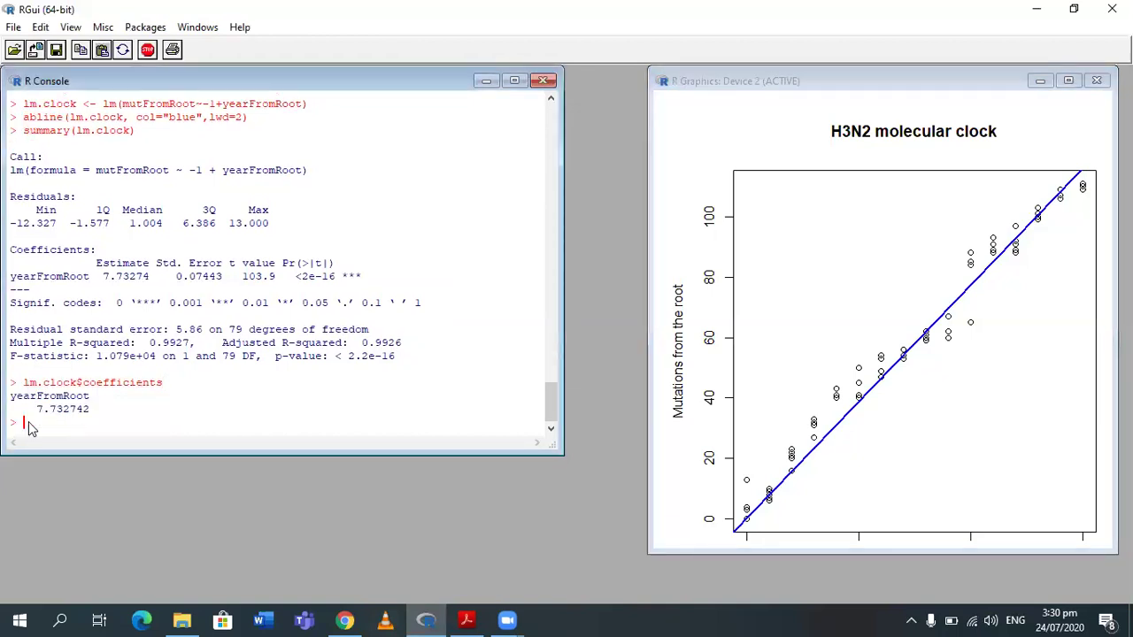
Step: Copy lm.clock$coefficients/ncol(dna) from the lab PDF and run it in R to compute the substitution rate per site
left_click(475, 618)
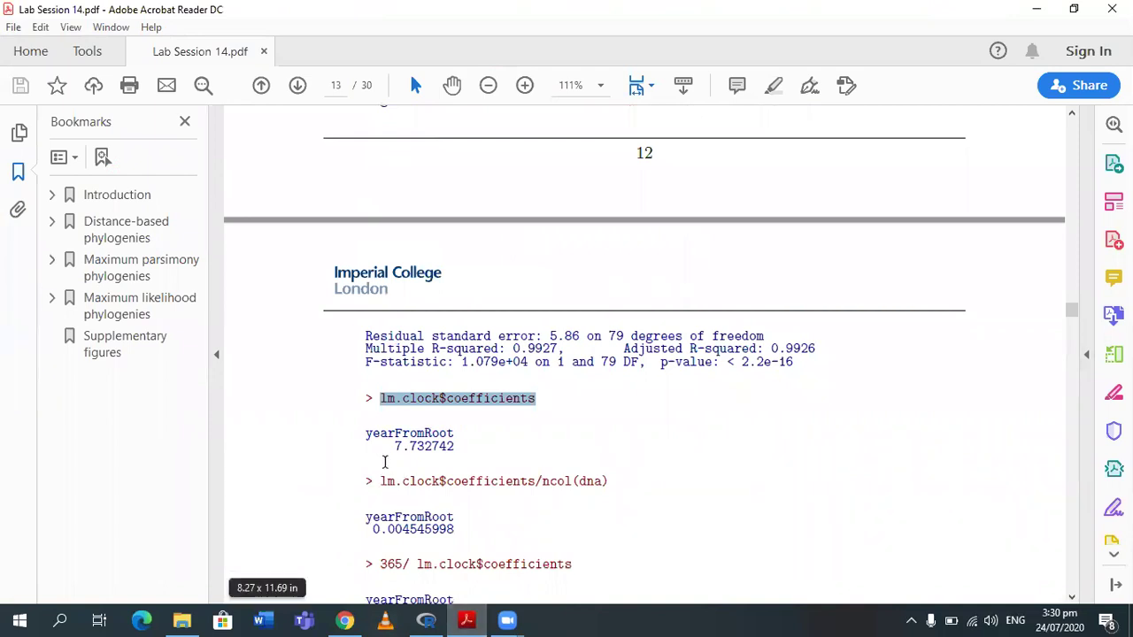
left_click_drag(368, 434, 468, 447)
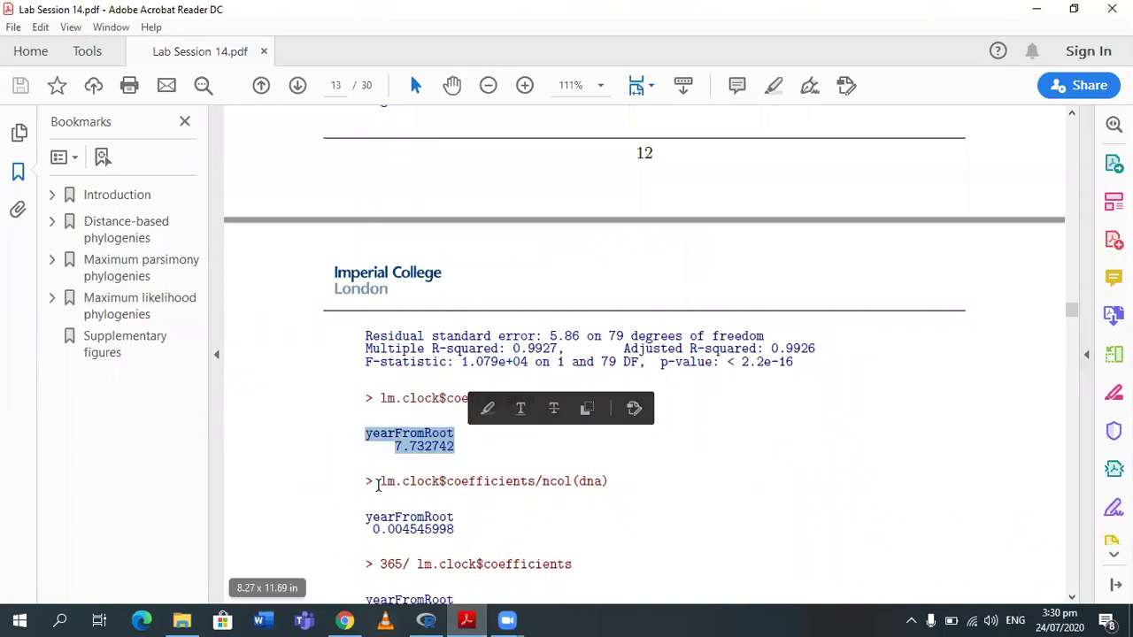
left_click_drag(381, 481, 627, 483)
key("ctrl+c")
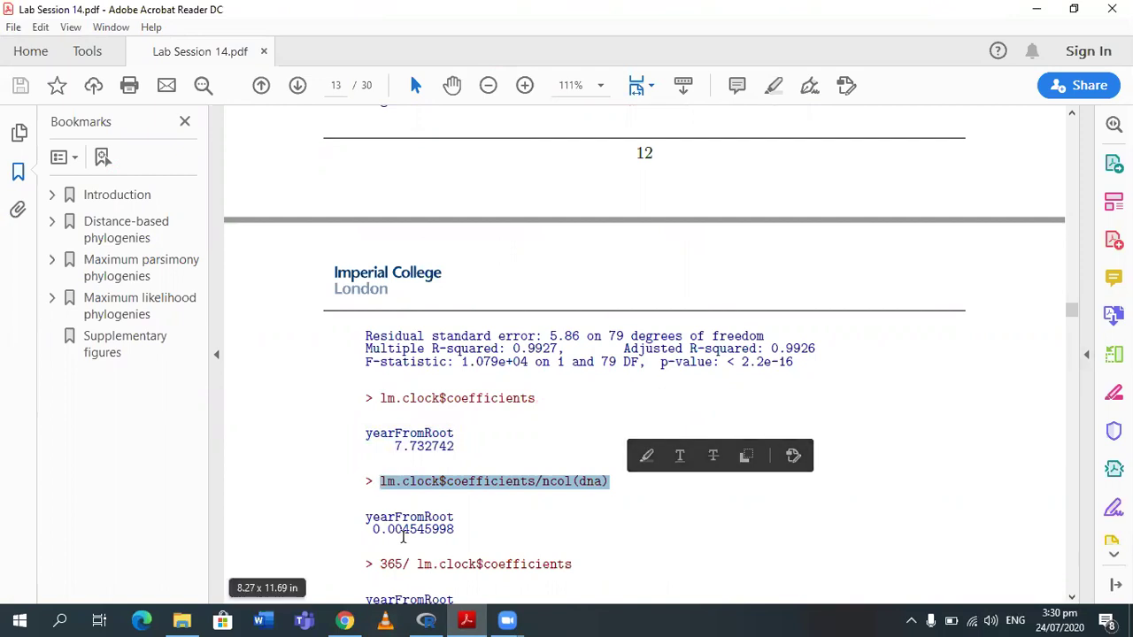
left_click(425, 619)
key("ctrl+v")
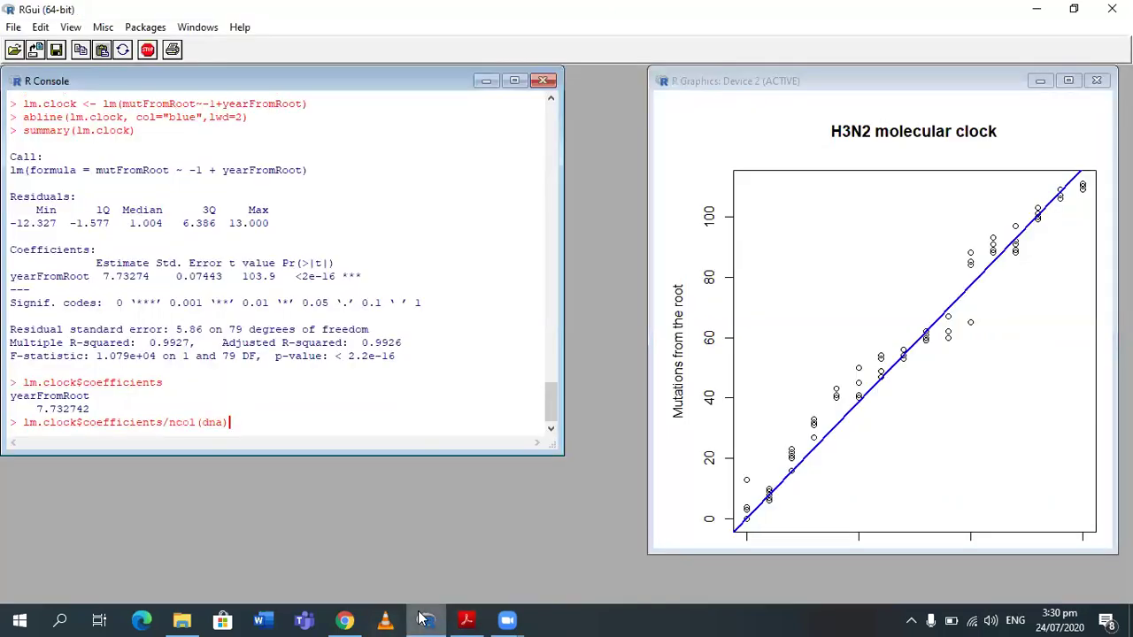
key("Return")
Step: Copy 365/ lm.clock$coefficients from the lab PDF and run it in R to compute the expected days per mutation
left_click(467, 620)
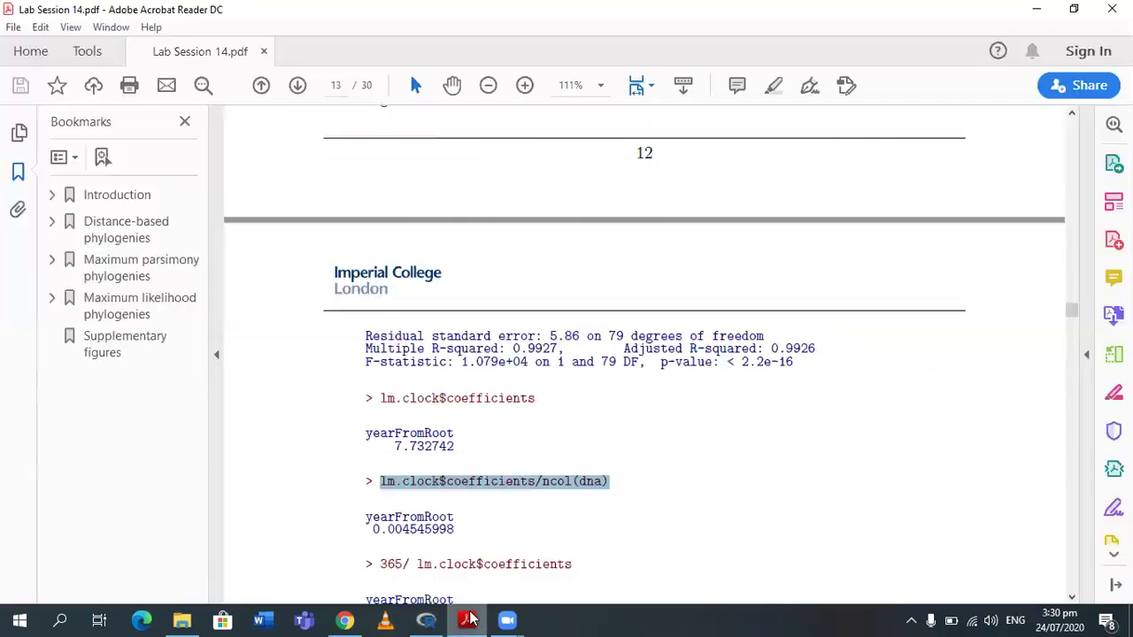
left_click_drag(381, 565, 599, 577)
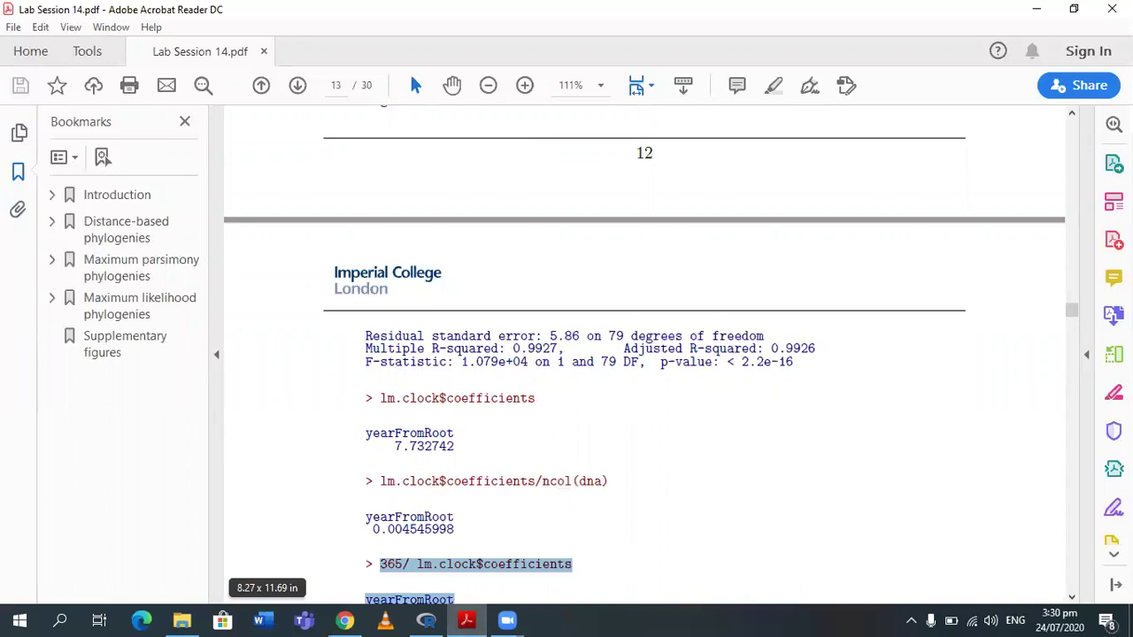
left_click(1018, 541)
left_click(1073, 598)
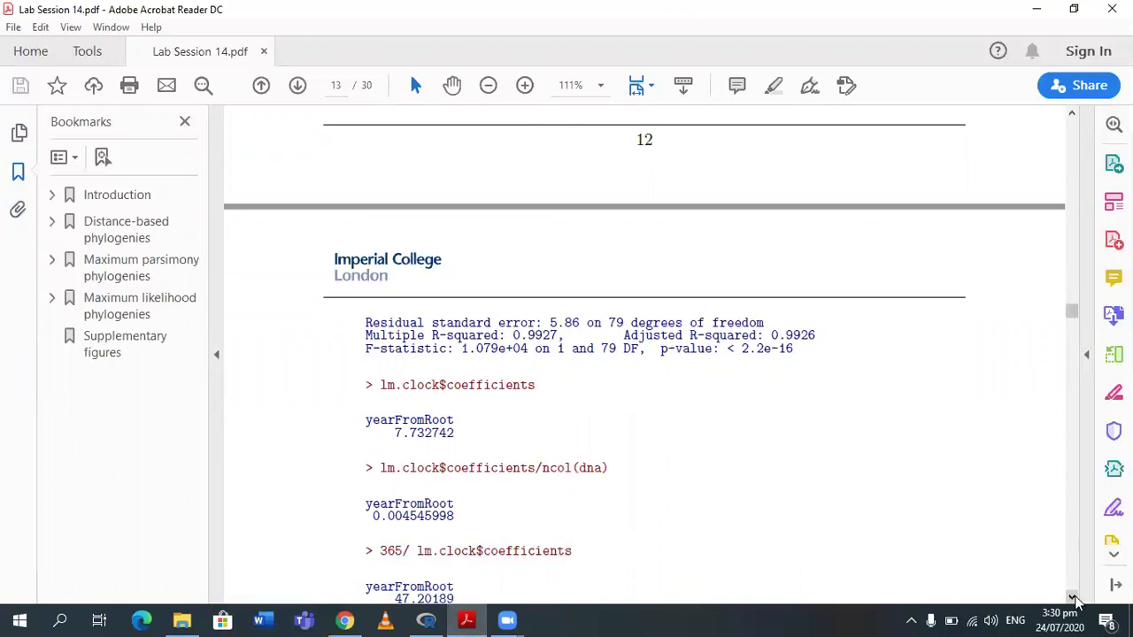
scroll(555, 490, "down", 2)
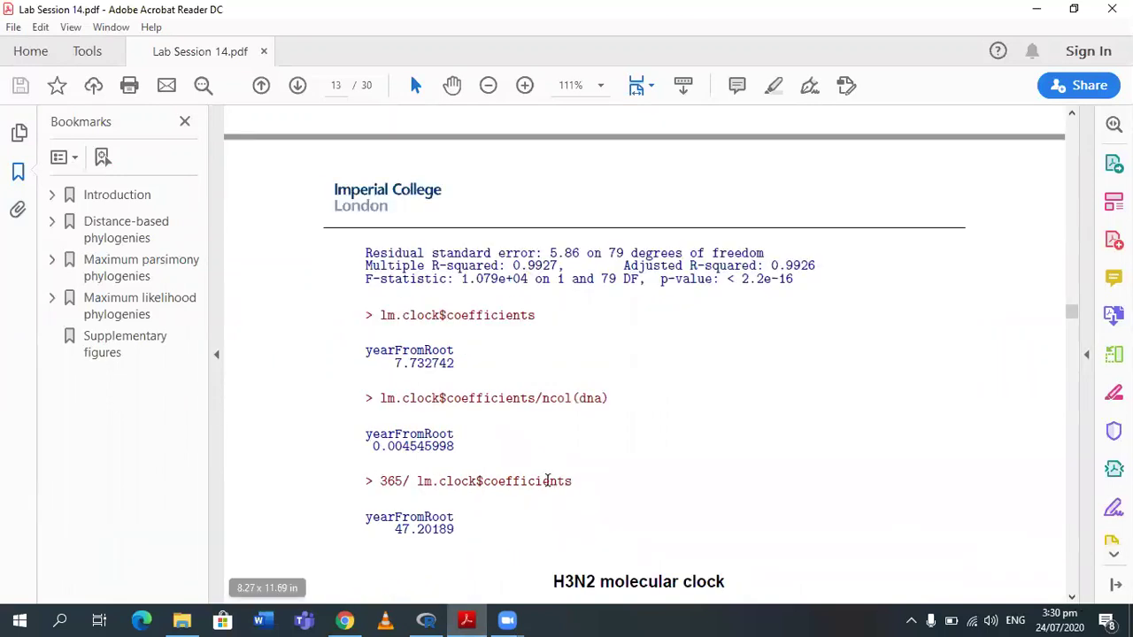
left_click_drag(572, 481, 381, 481)
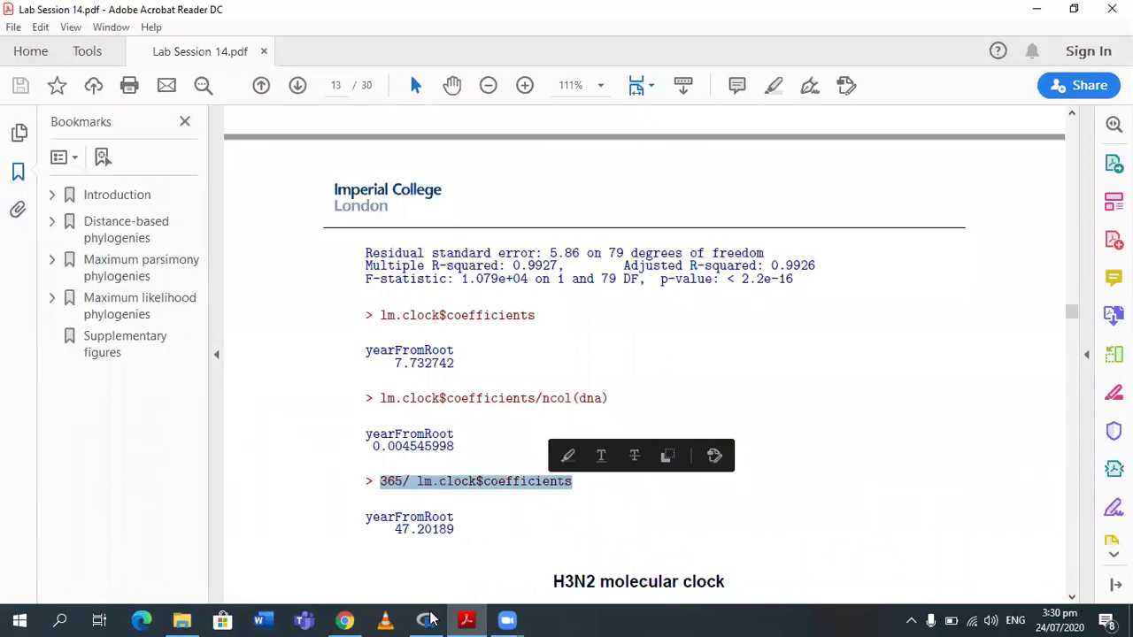
left_click(426, 620)
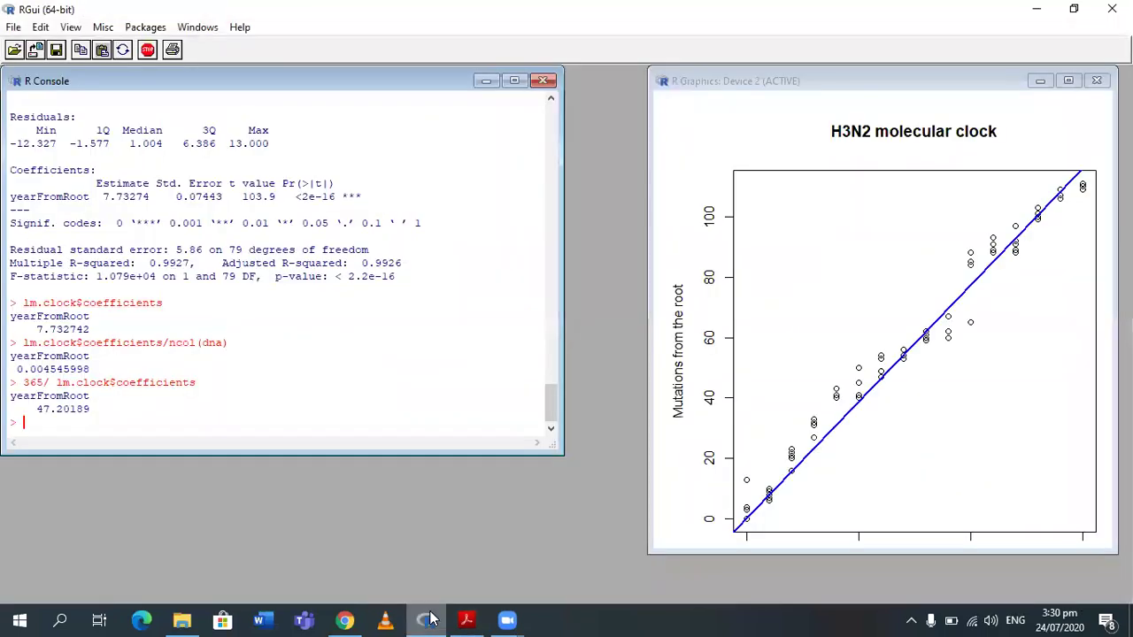
Step: Examine the H3N2 molecular clock plot and its axis labels in the lab PDF, comparing it with the R output
left_click(466, 619)
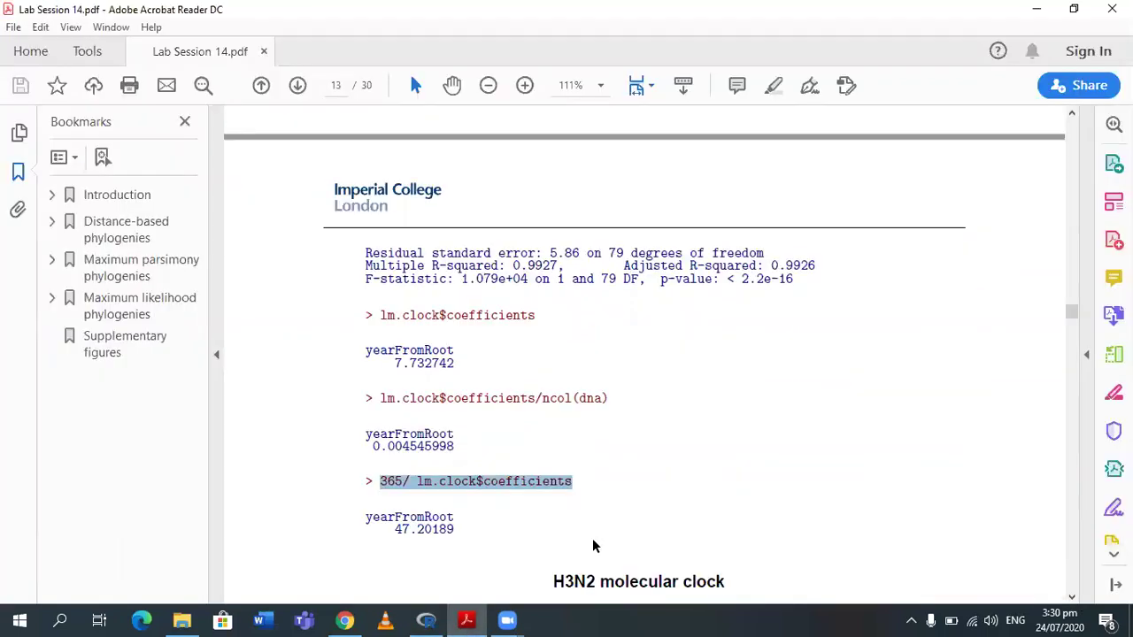
scroll(593, 538, "down", 10)
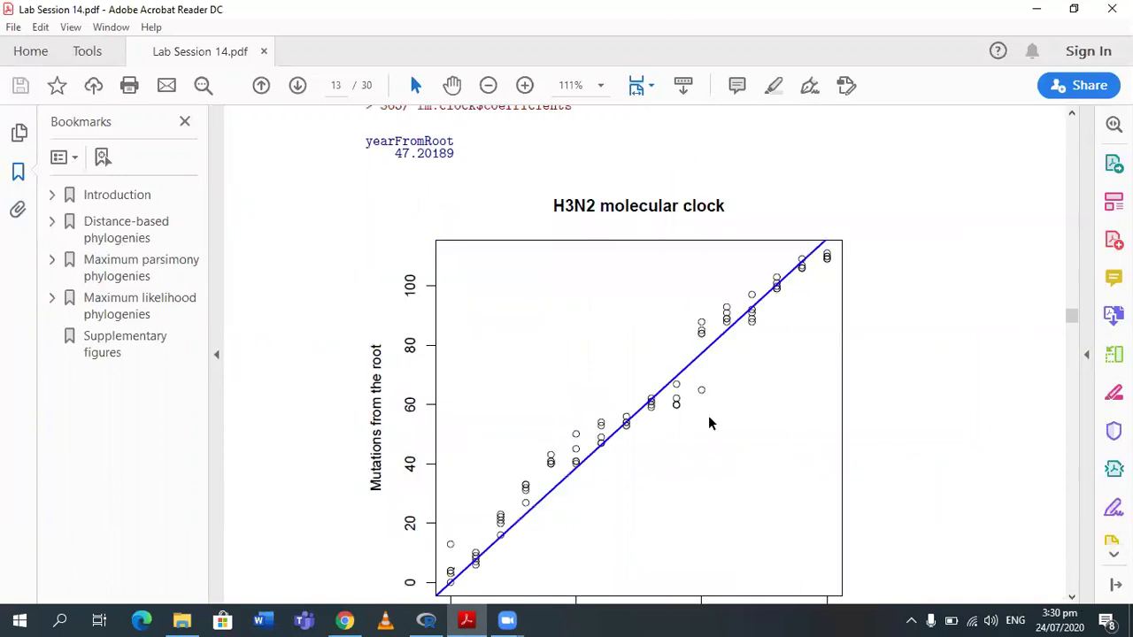
left_click(1072, 597)
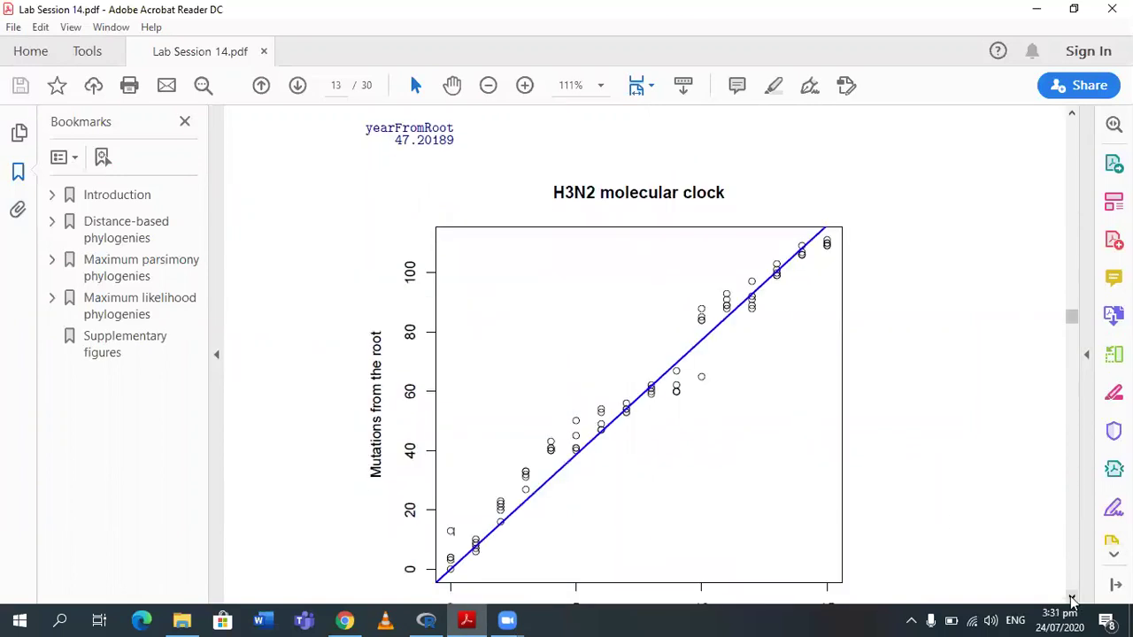
left_click(1072, 598)
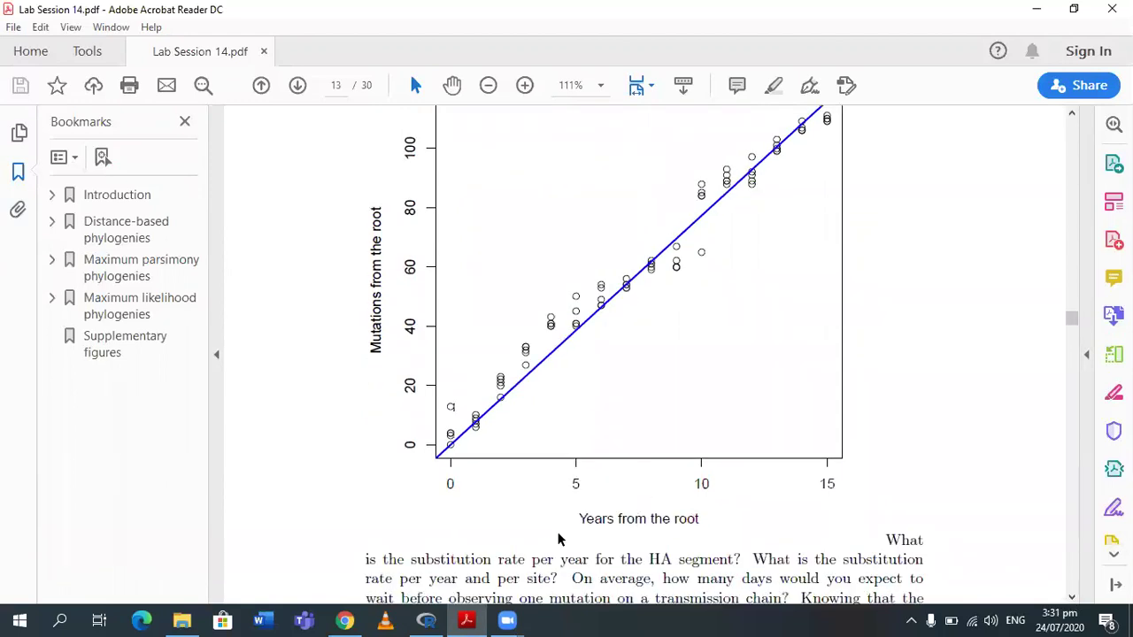
triple_click(715, 512)
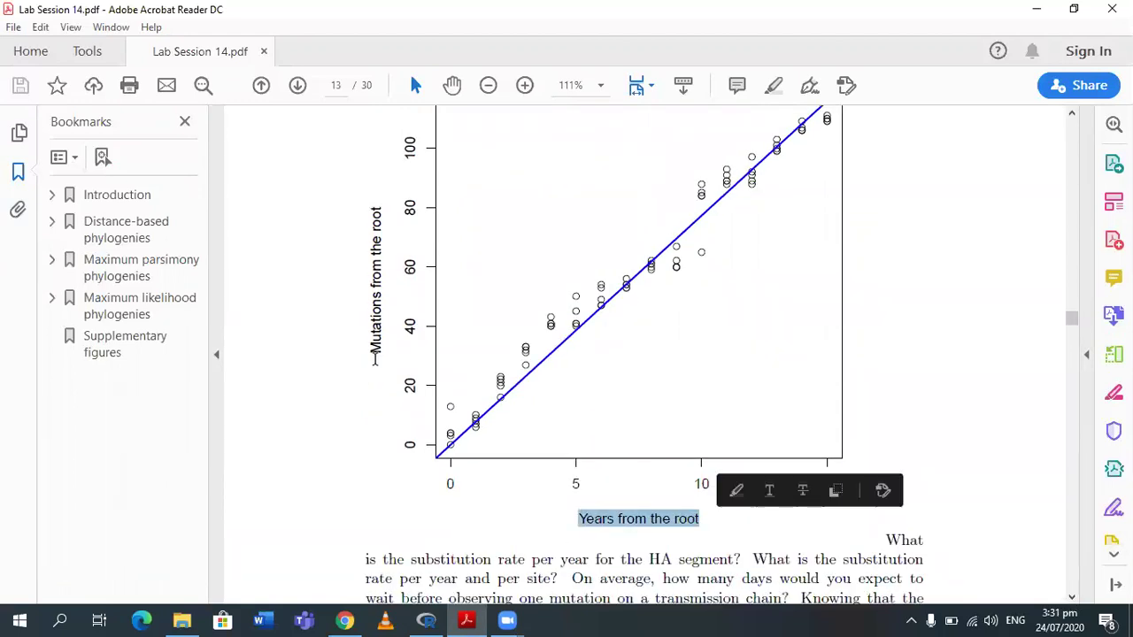
left_click_drag(375, 353, 377, 209)
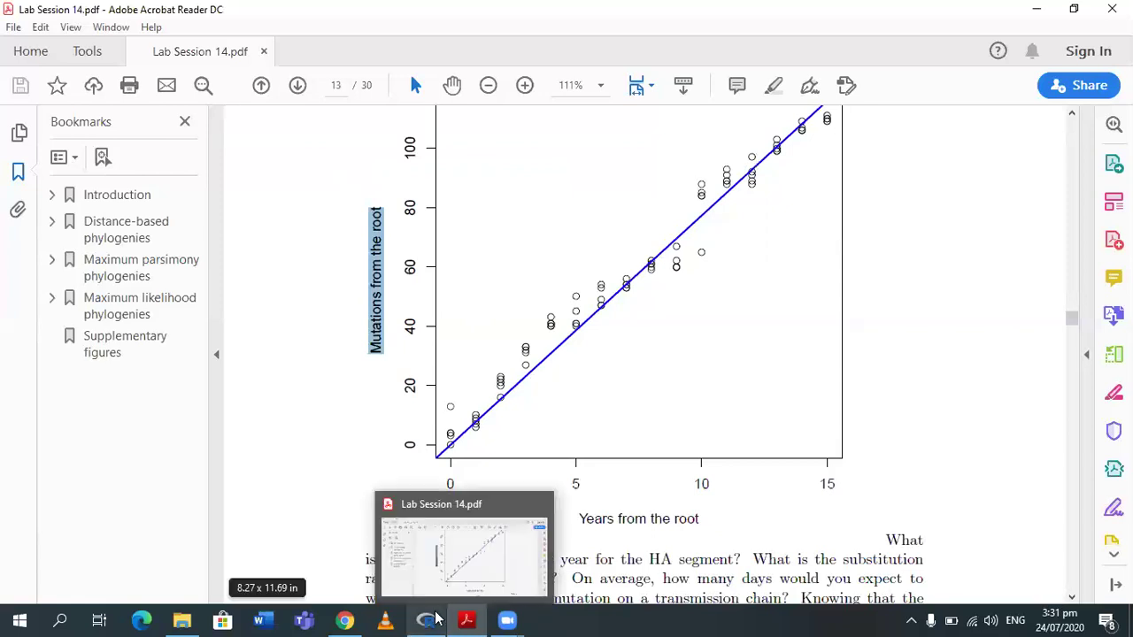
mouse_move(436, 618)
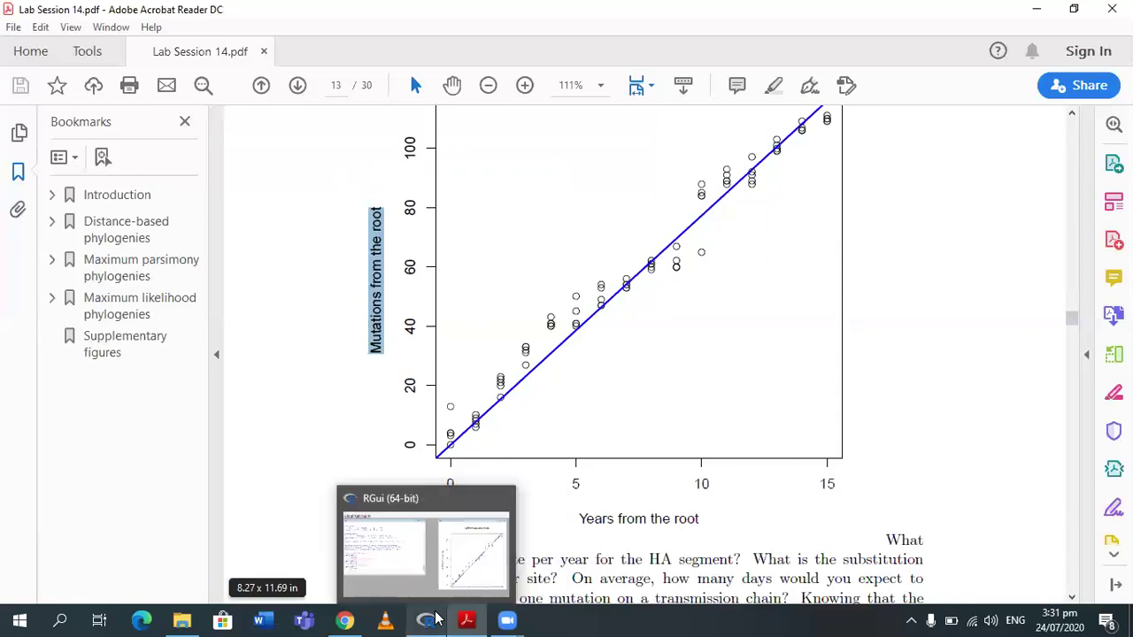
left_click(433, 620)
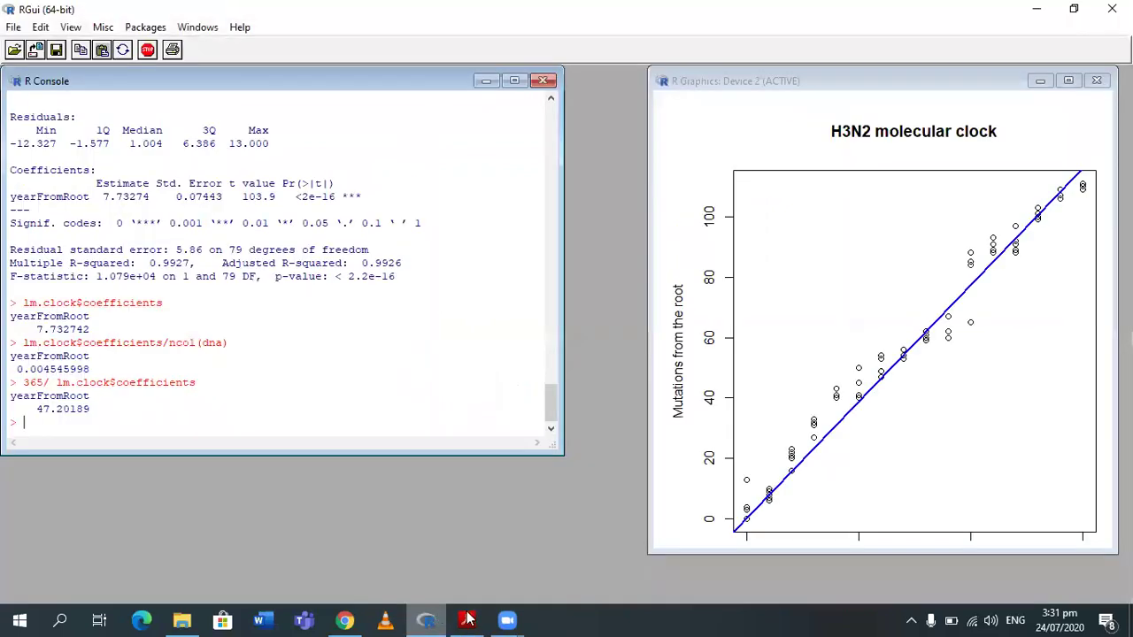
key("alt+Tab")
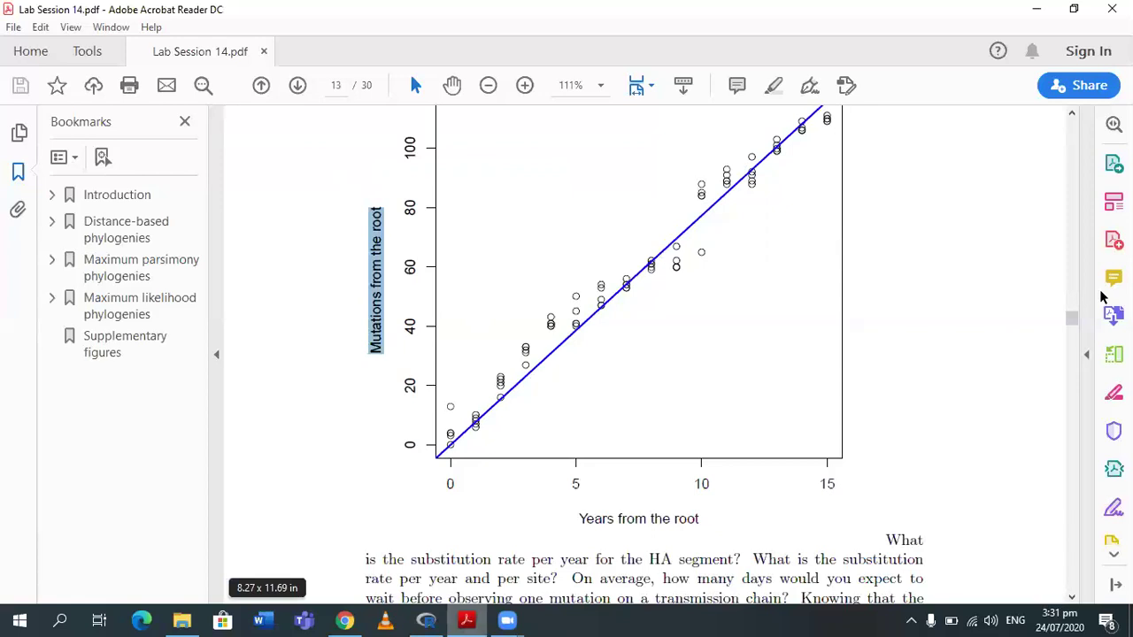
Step: Look over section 2.4, Assessing the quality of a phylogeny, in the lab PDF, including its "Is NJ appropriate?" plot
left_click_drag(1070, 323, 1071, 320)
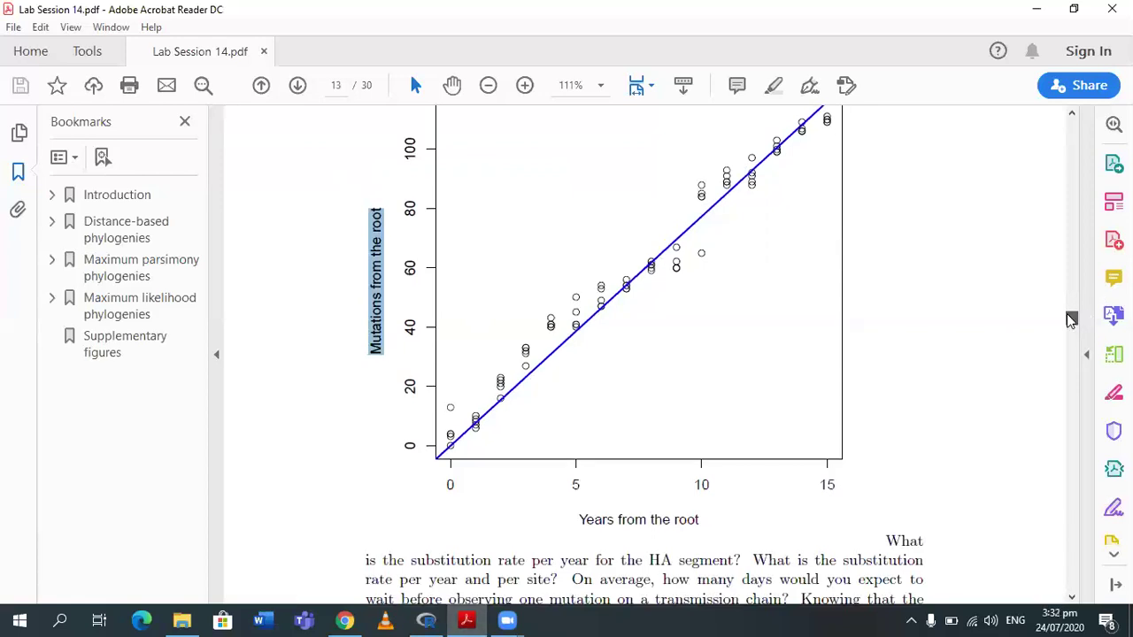
scroll(1069, 314, "up", 3)
left_click_drag(1069, 322, 1073, 329)
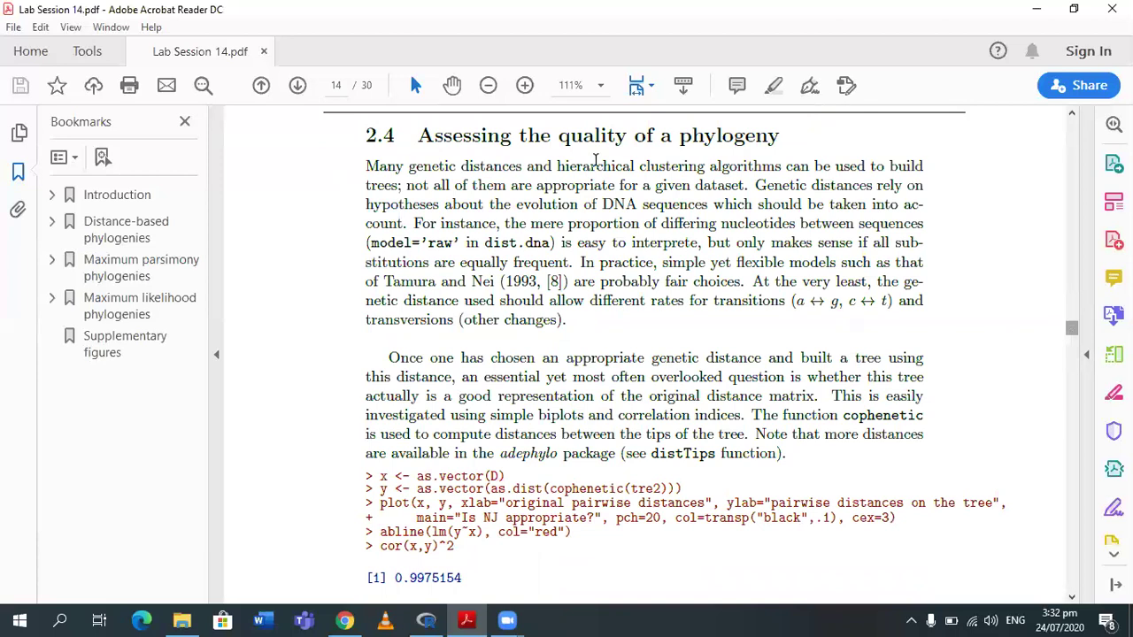
triple_click(760, 150)
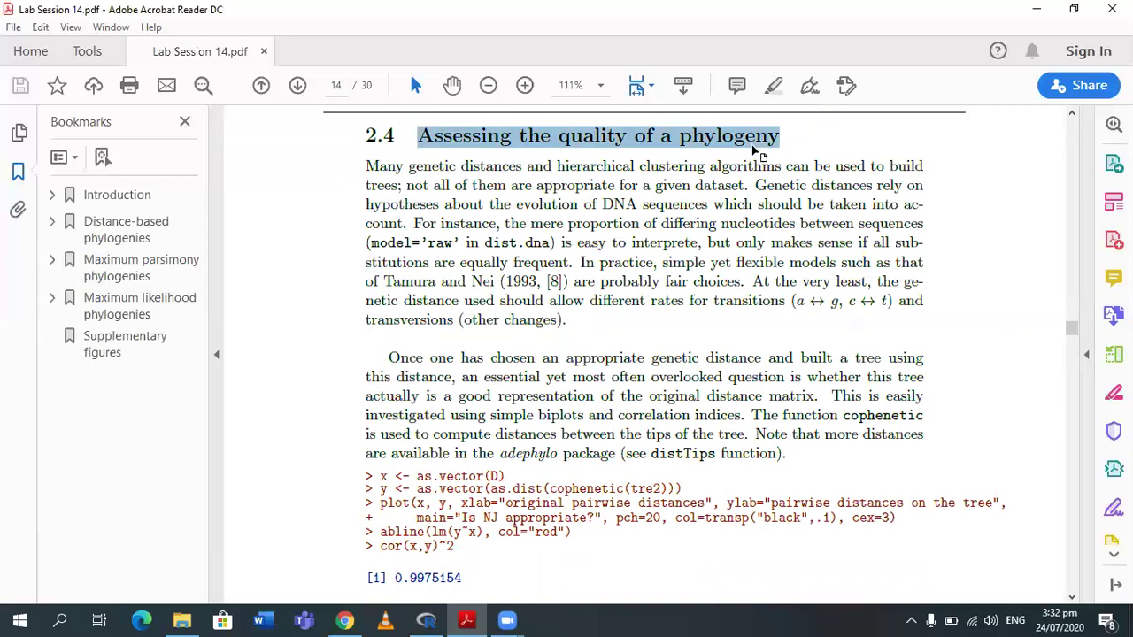
left_click(1073, 345)
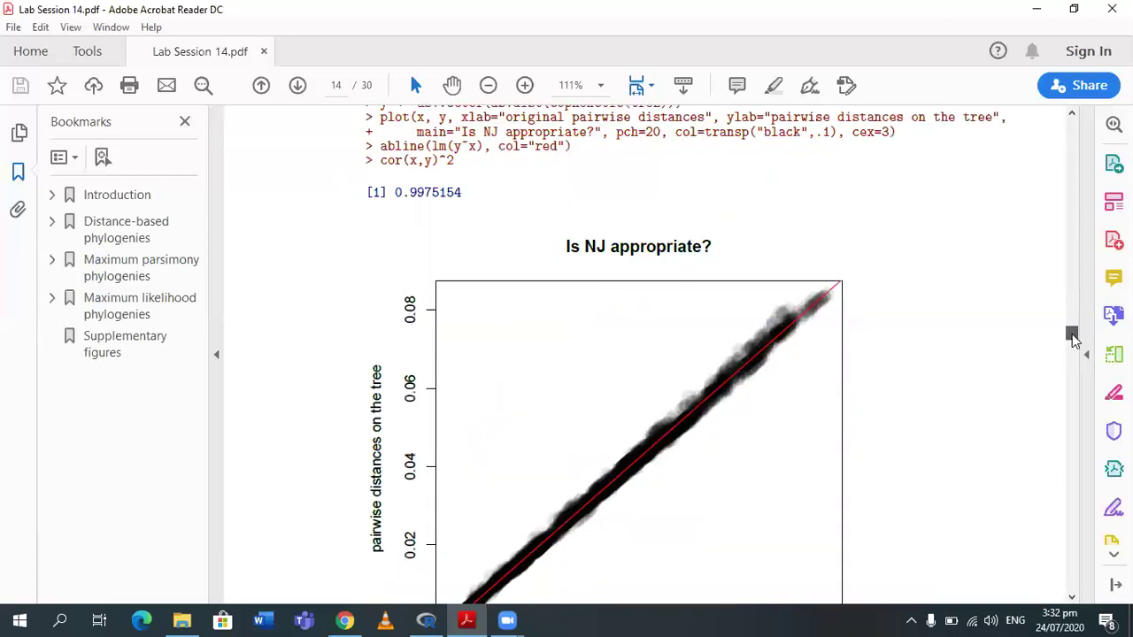
Step: Look over the NJ tree with node support, the tree after collapsing weak nodes, and the maximum parsimony and maximum likelihood sections
left_click_drag(1074, 346, 1079, 380)
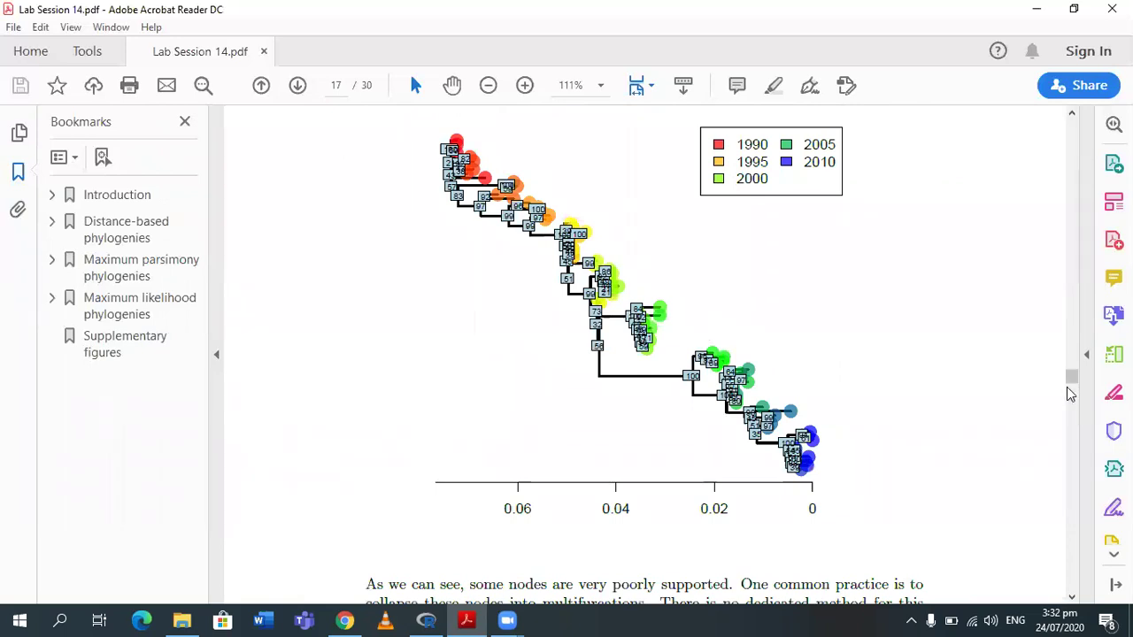
left_click_drag(1069, 385, 1070, 394)
scroll(1070, 396, "down", 1)
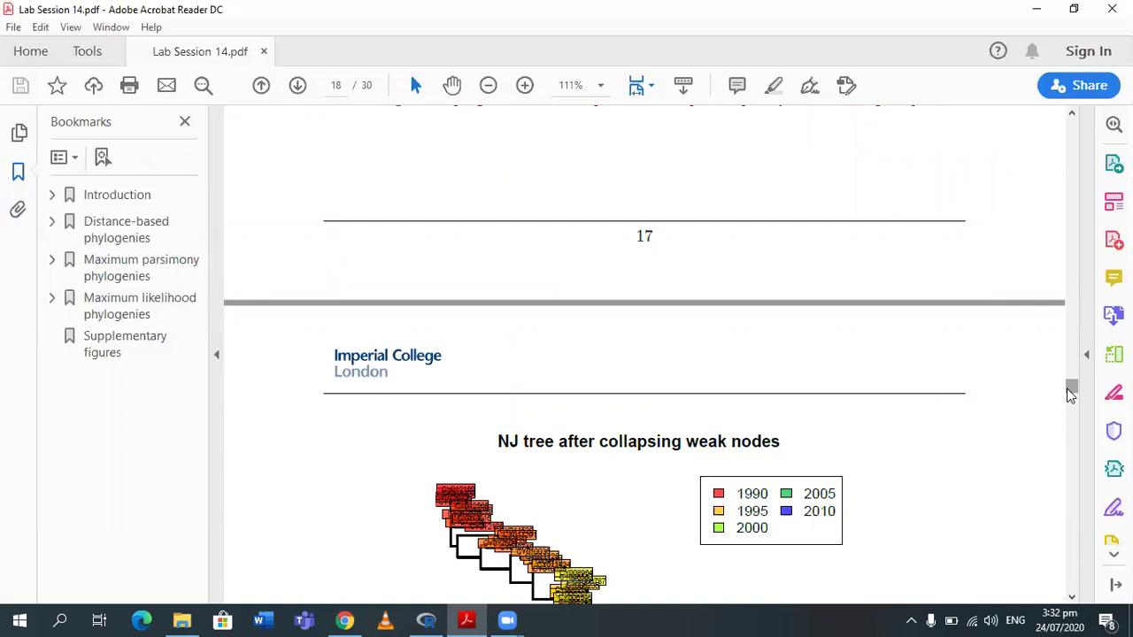
scroll(1069, 399, "down", 5)
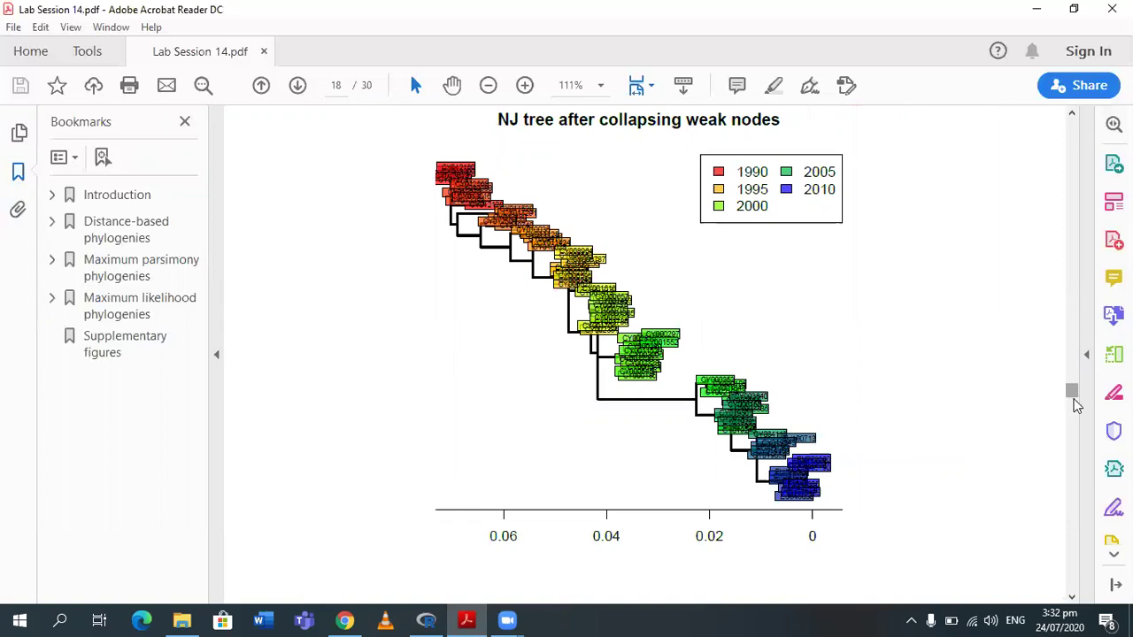
scroll(1074, 400, "down", 6)
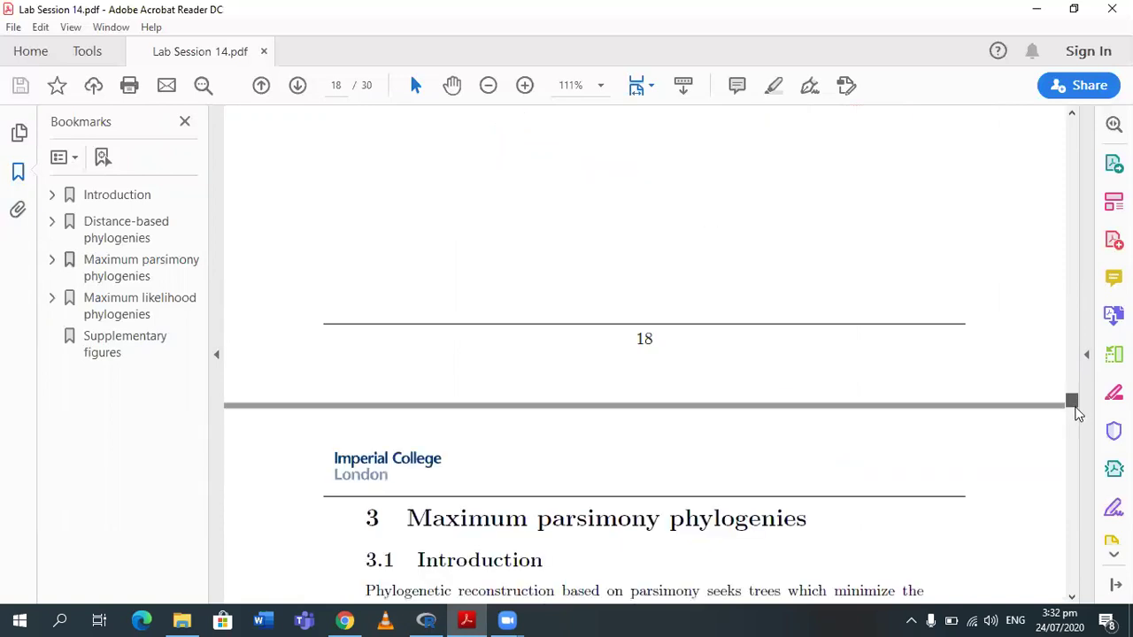
scroll(1076, 412, "down", 3)
scroll(1079, 413, "down", 1)
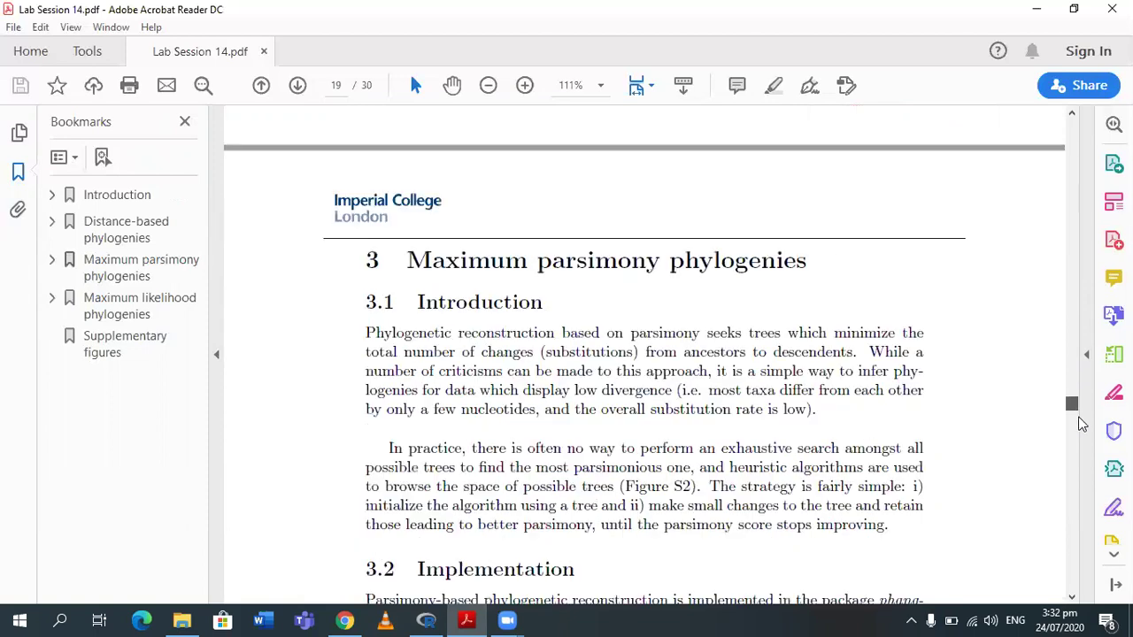
scroll(1080, 423, "down", 10)
left_click_drag(1080, 423, 1083, 447)
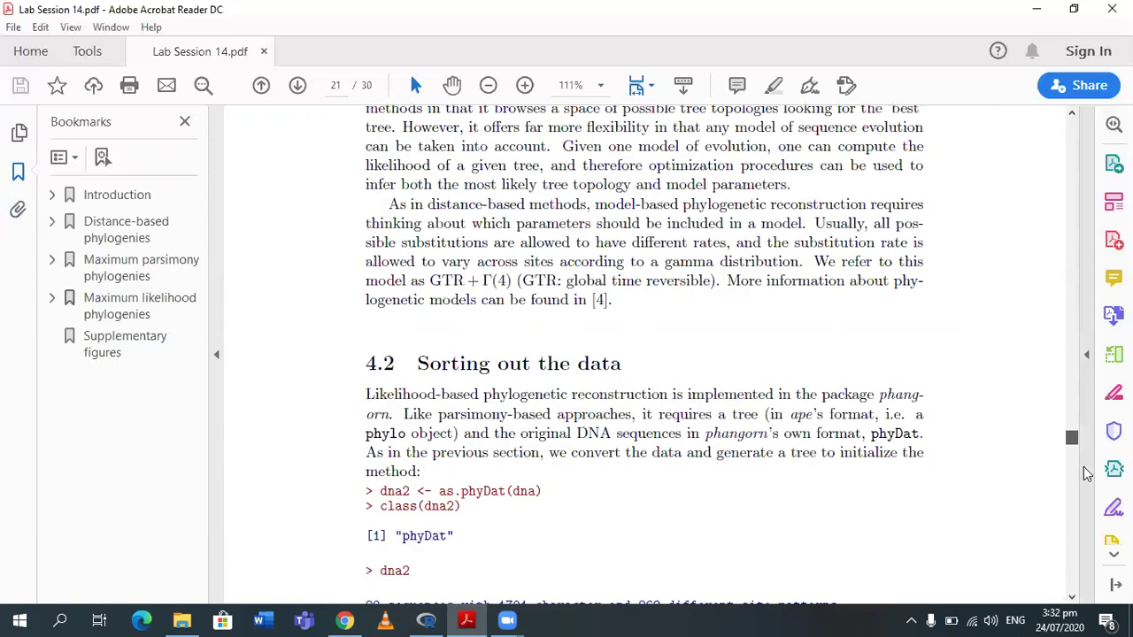
Step: Return to the start of the lab PDF and review the required packages and section 1.3, The data, up to section 2
left_click_drag(1070, 273, 1062, 159)
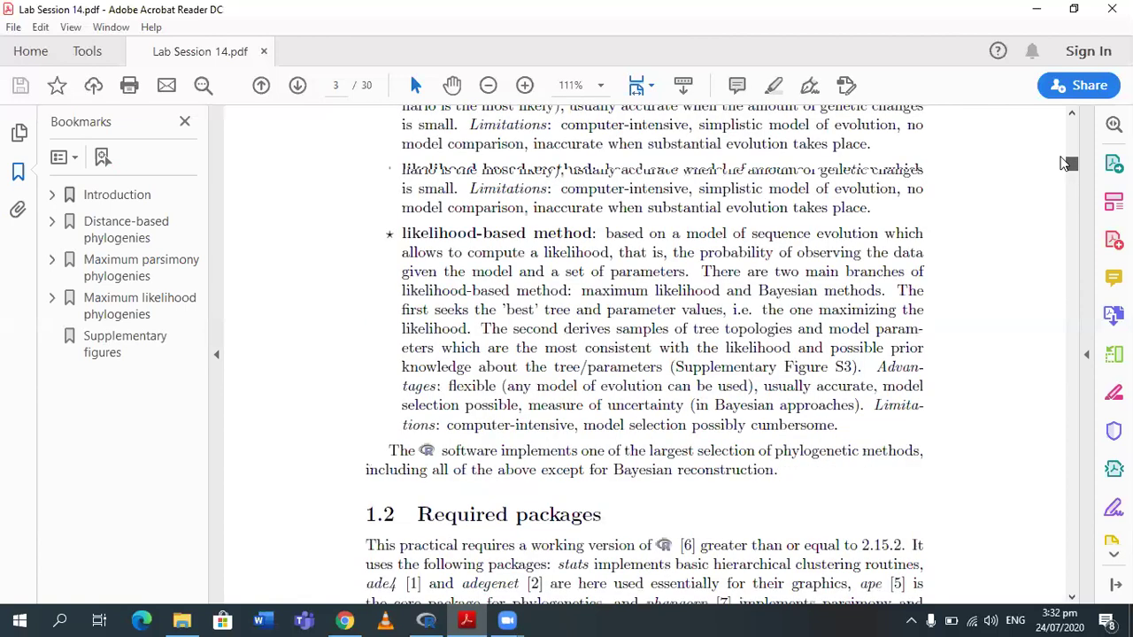
scroll(1063, 173, "up", 5)
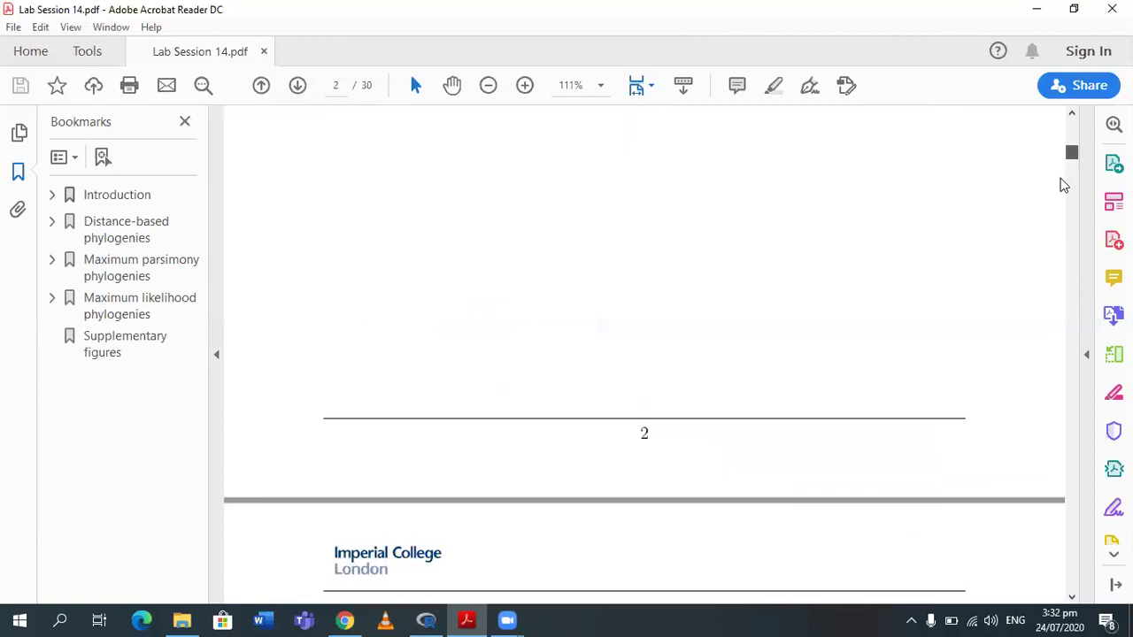
scroll(1063, 185, "down", 10)
scroll(1062, 179, "down", 4)
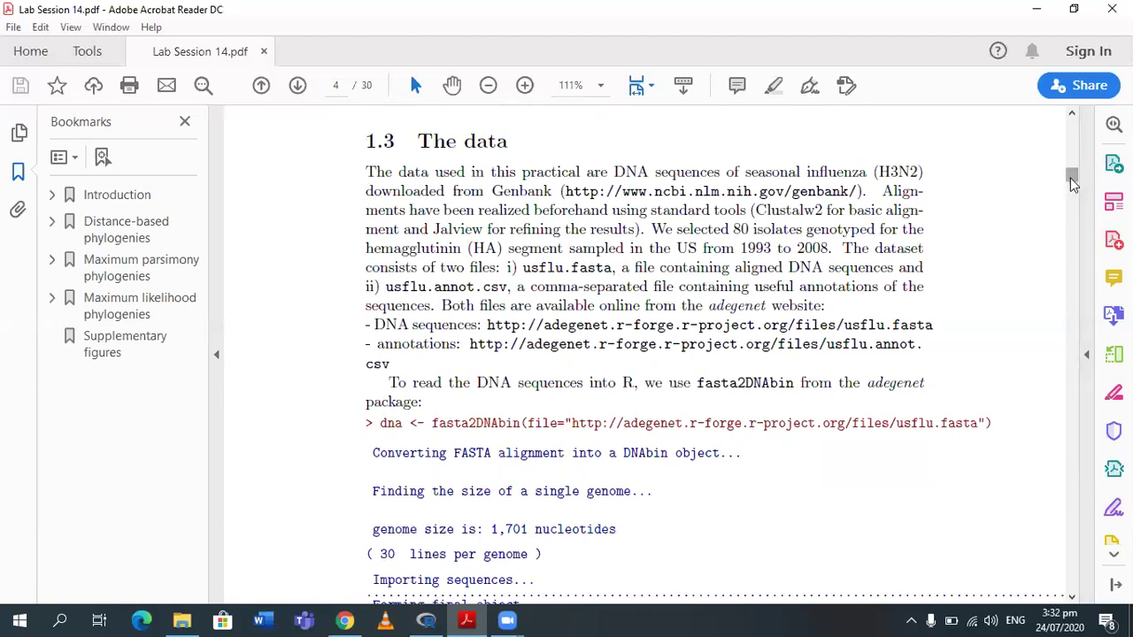
scroll(1072, 183, "down", 5)
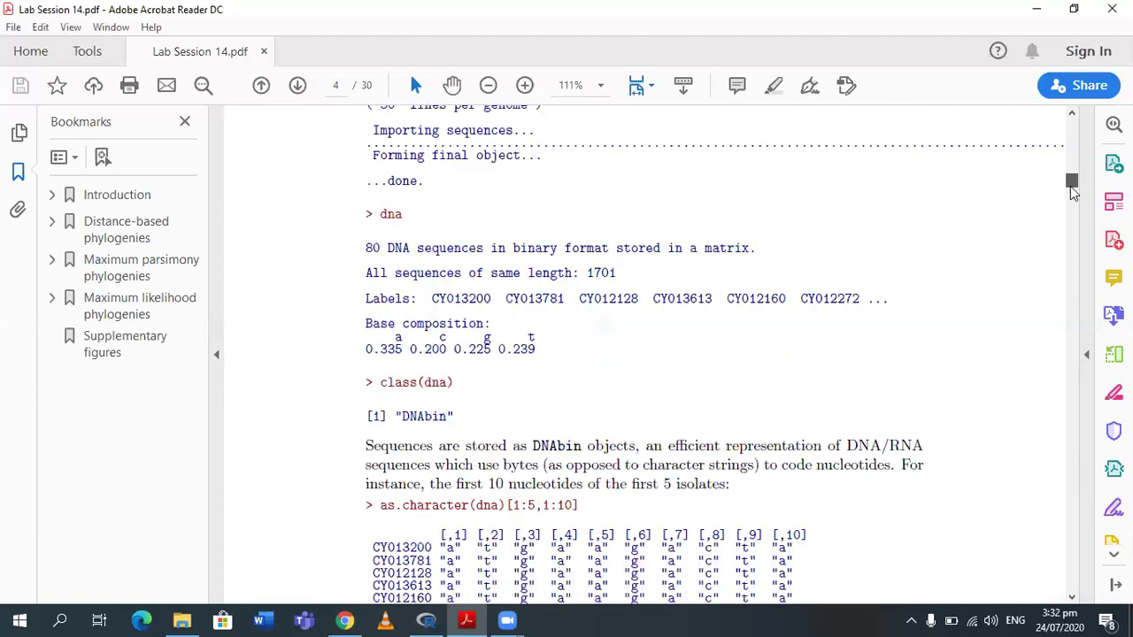
scroll(1073, 193, "down", 5)
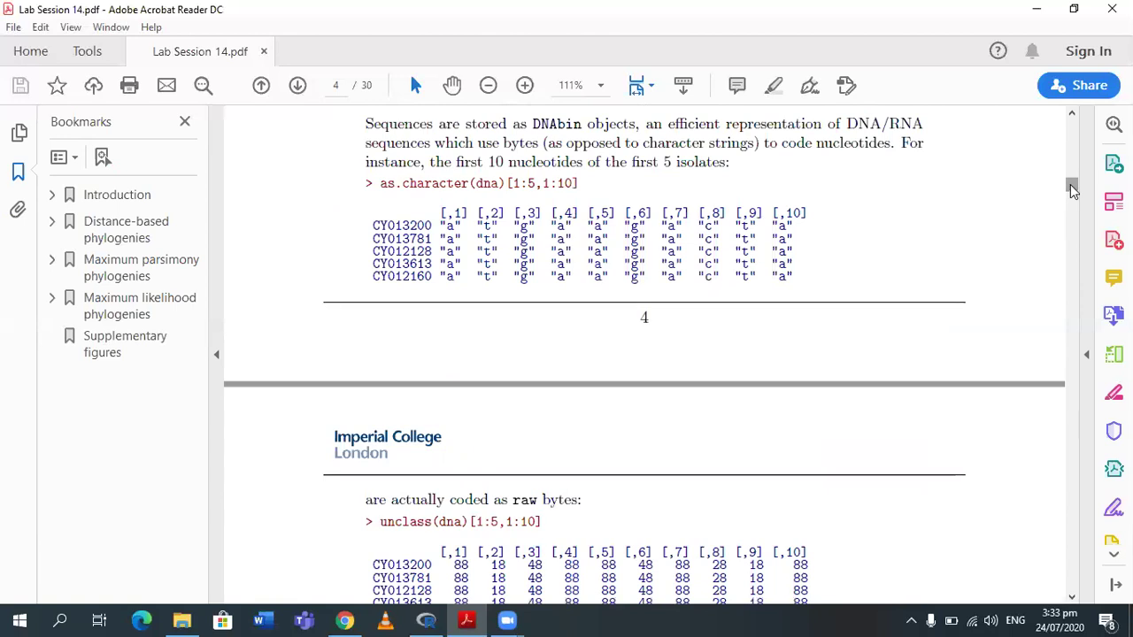
scroll(1073, 195, "down", 6)
scroll(1073, 195, "down", 18)
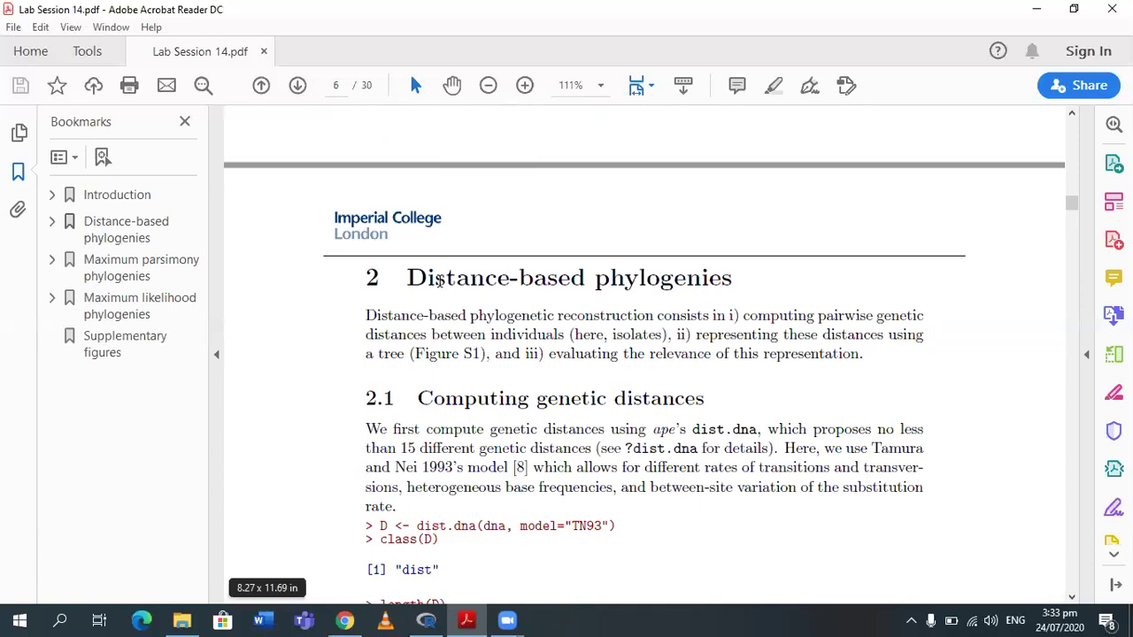
Step: Highlight the "Distance-based phylogenies" heading in section 2 and review that section through to the Rooted NJ tree plot
triple_click(478, 282)
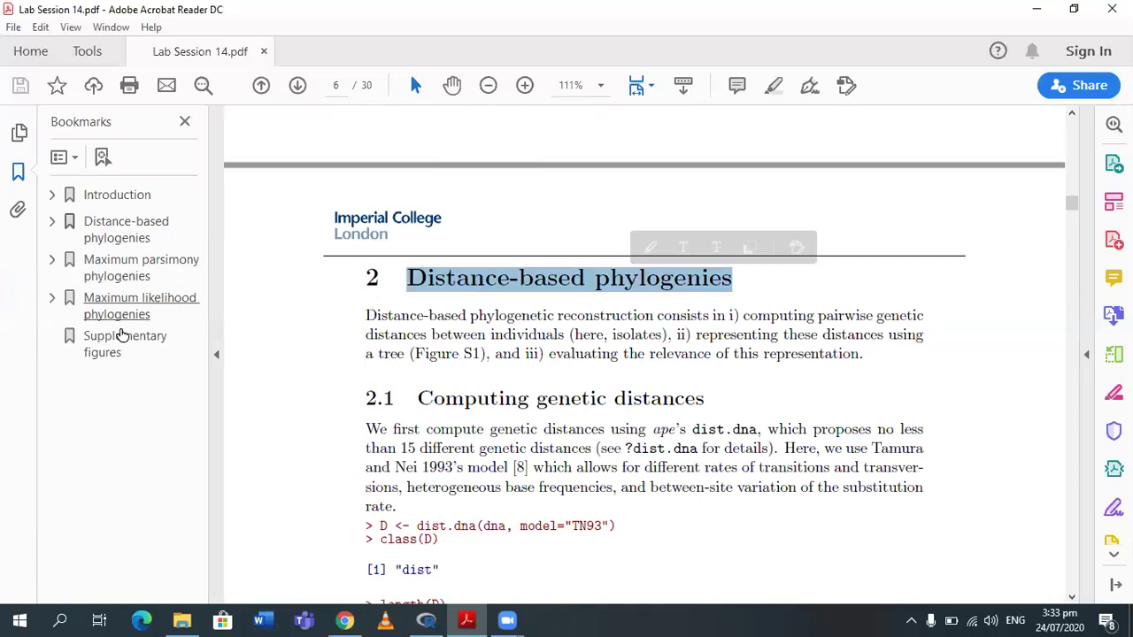
left_click(202, 332)
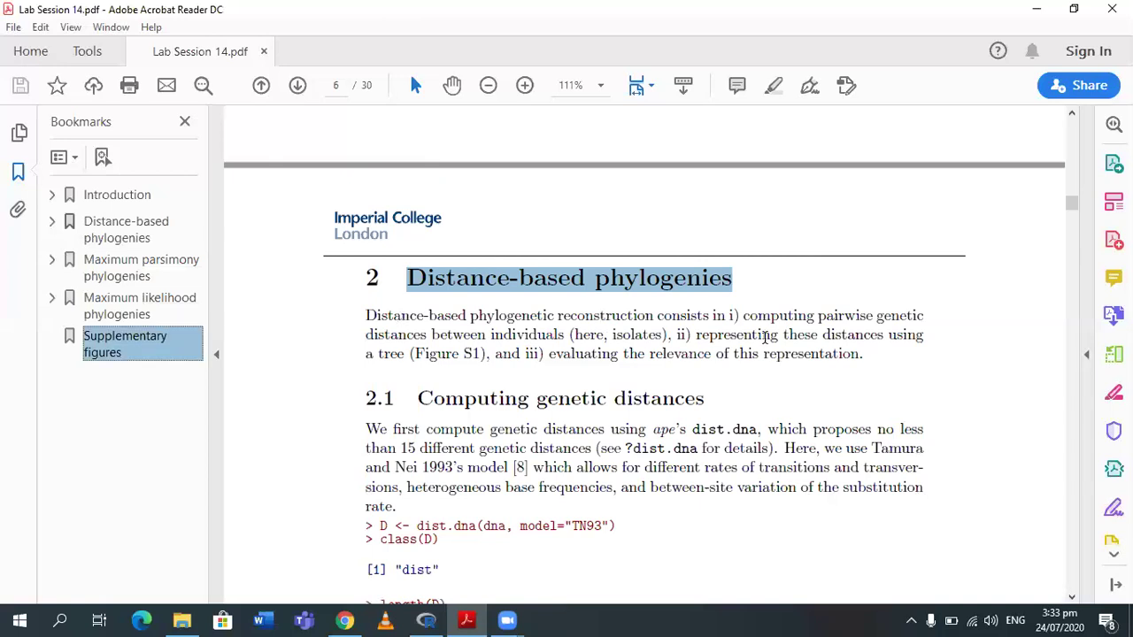
left_click_drag(1074, 203, 1078, 288)
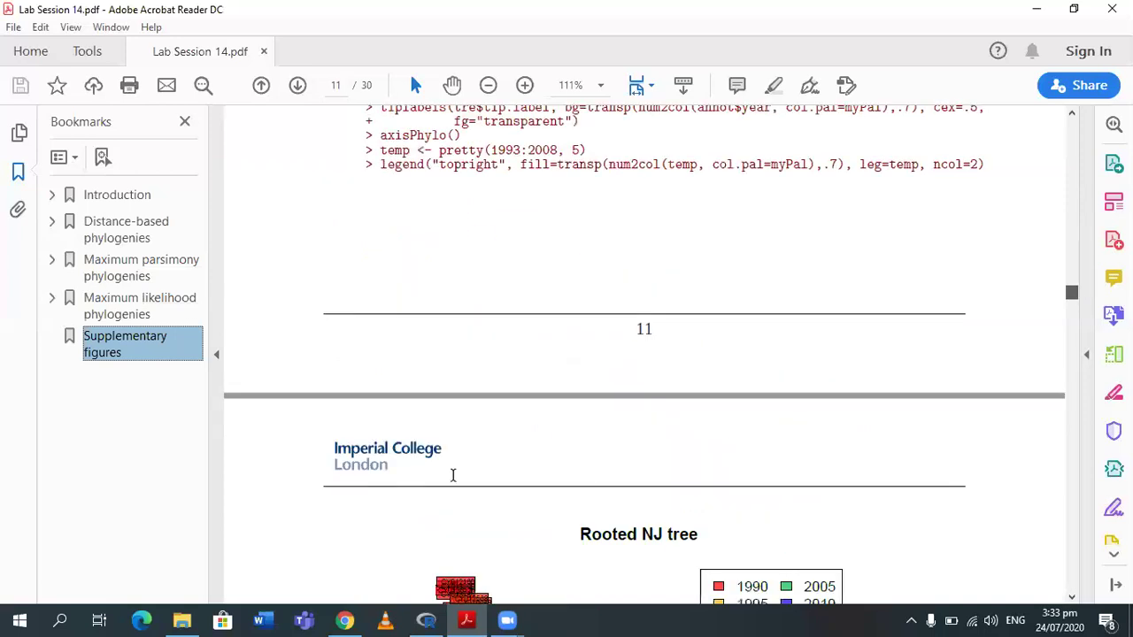
scroll(452, 475, "down", 3)
mouse_move(435, 617)
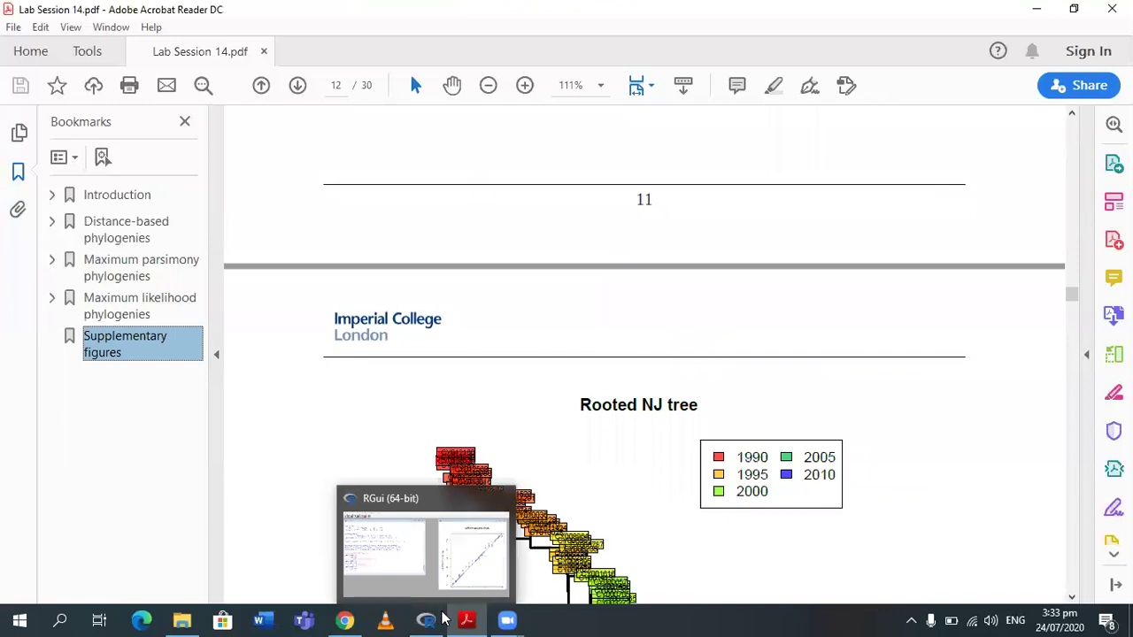